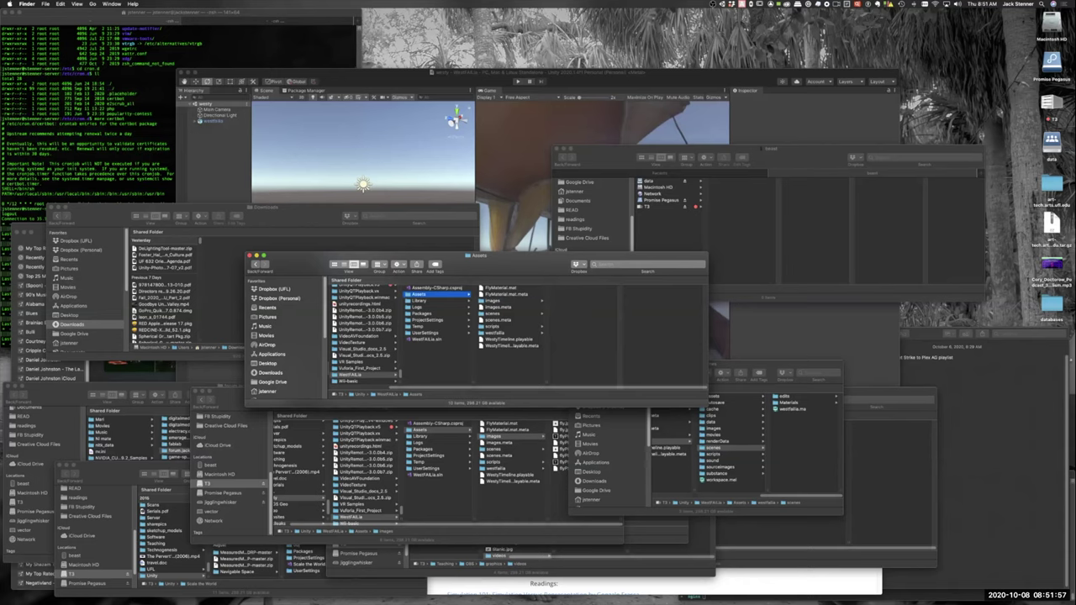
Step: Show the contents of the westfalia folder inside the Unity project's Assets folder and launch Maya
left_click(495, 333)
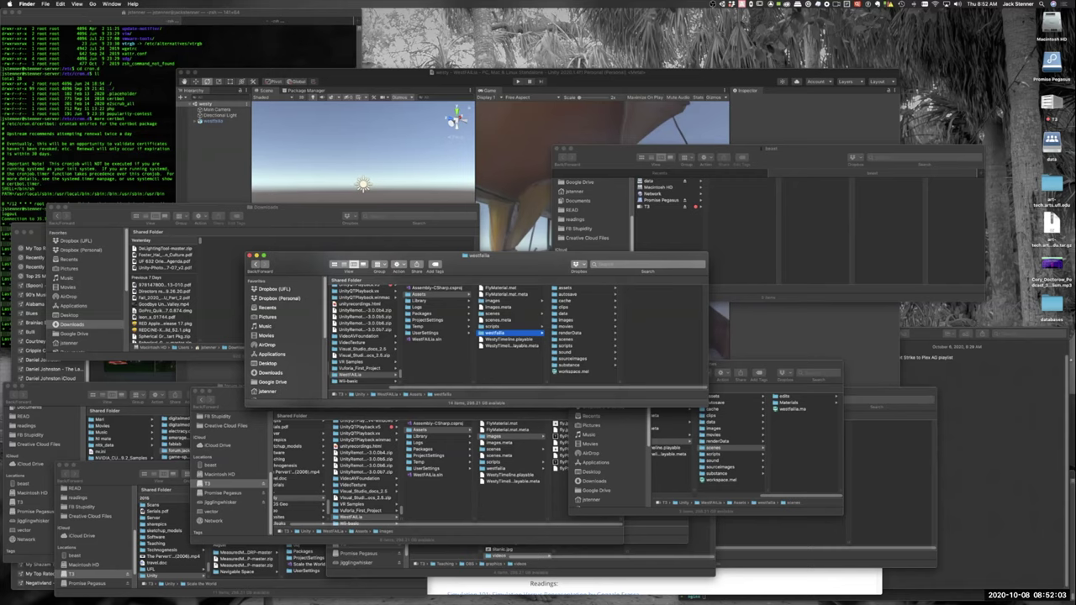
key("super+space")
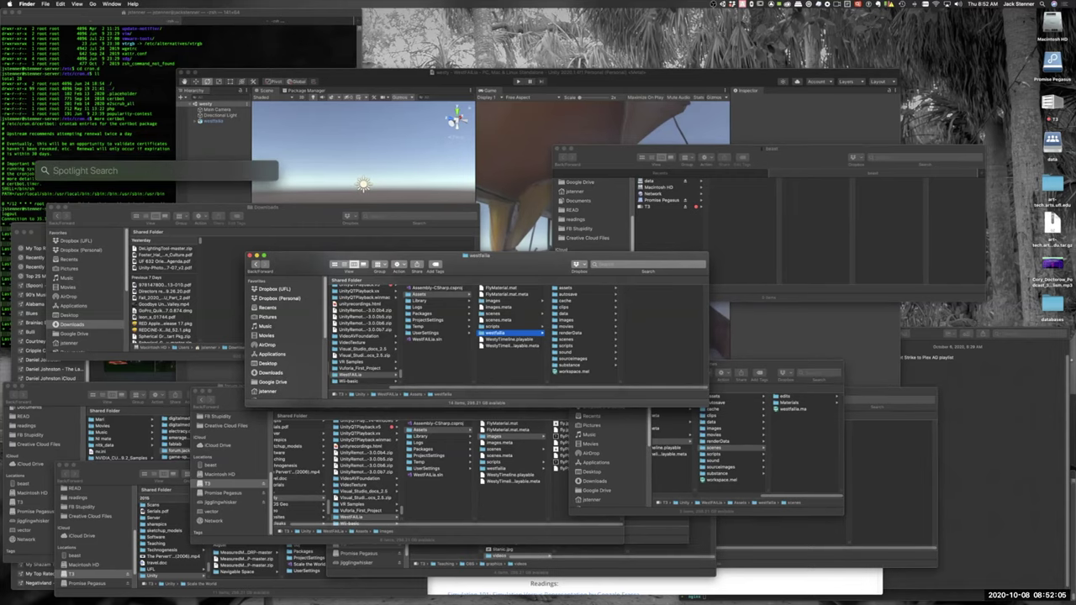
type("maya")
key("Return")
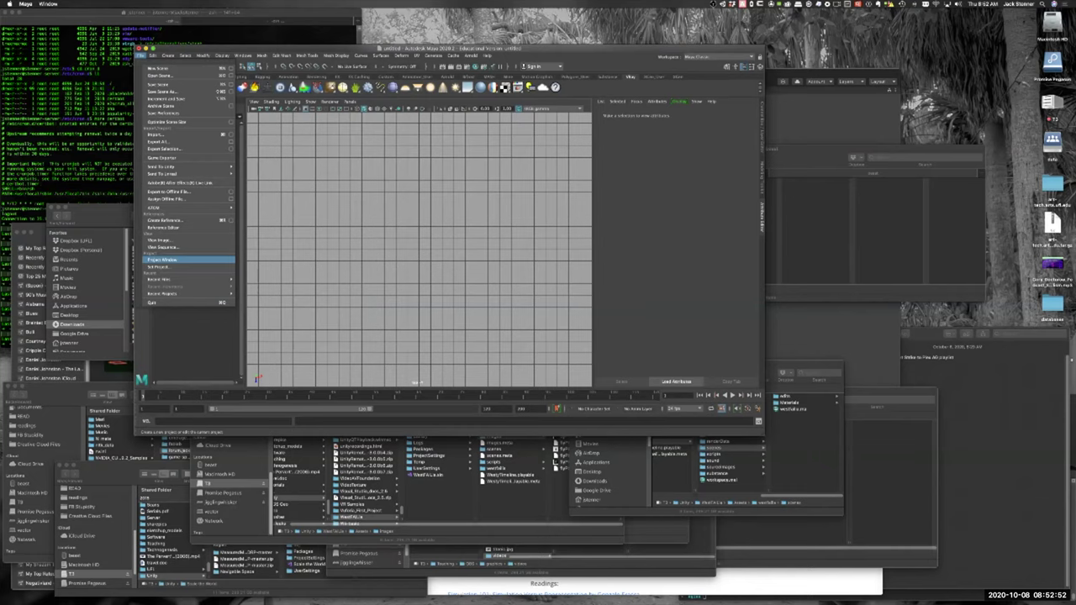
Step: Set the Maya project to the westfalia folder inside the Unity project's Assets folder
left_click(160, 267)
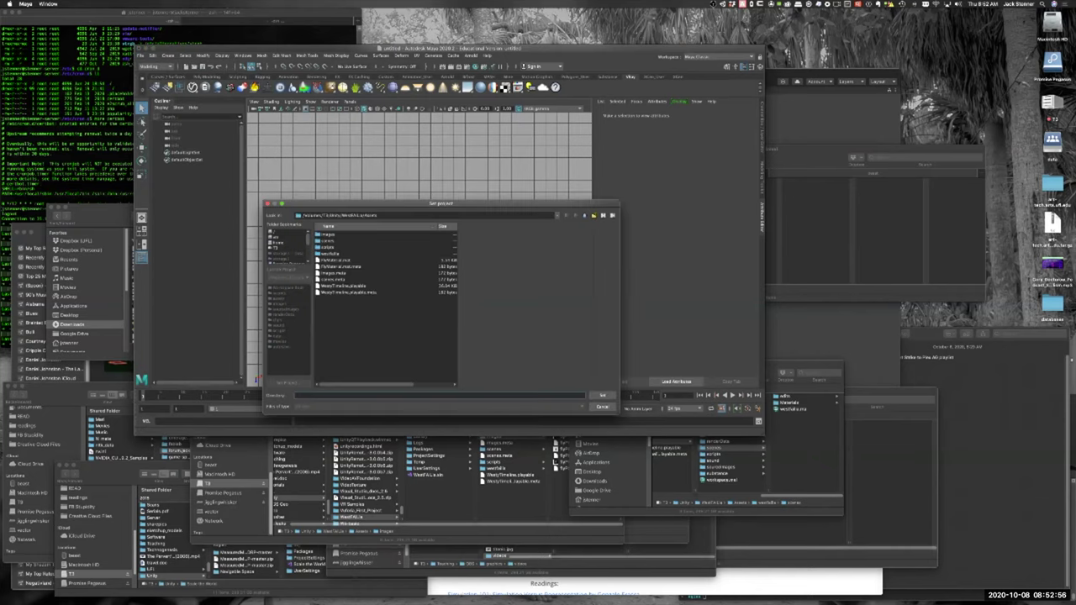
left_click(585, 216)
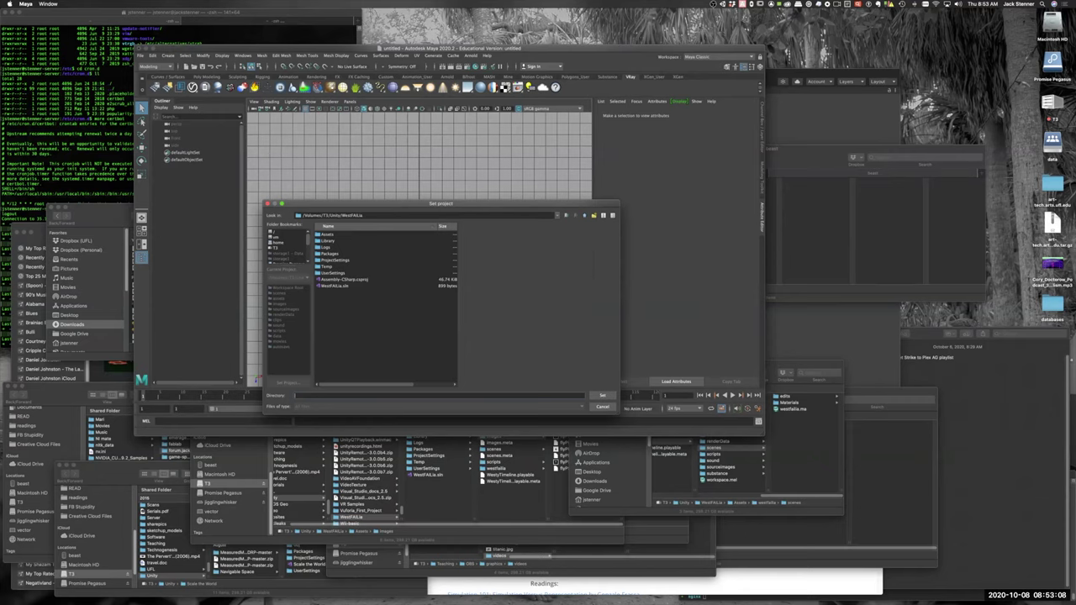
left_click(327, 235)
double_click(327, 234)
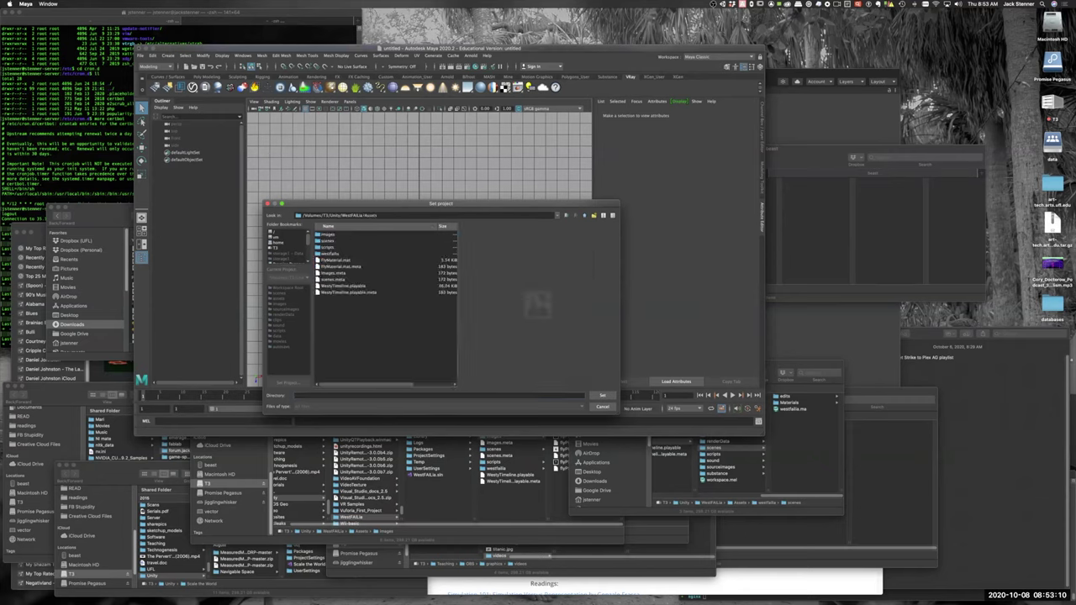
left_click(330, 254)
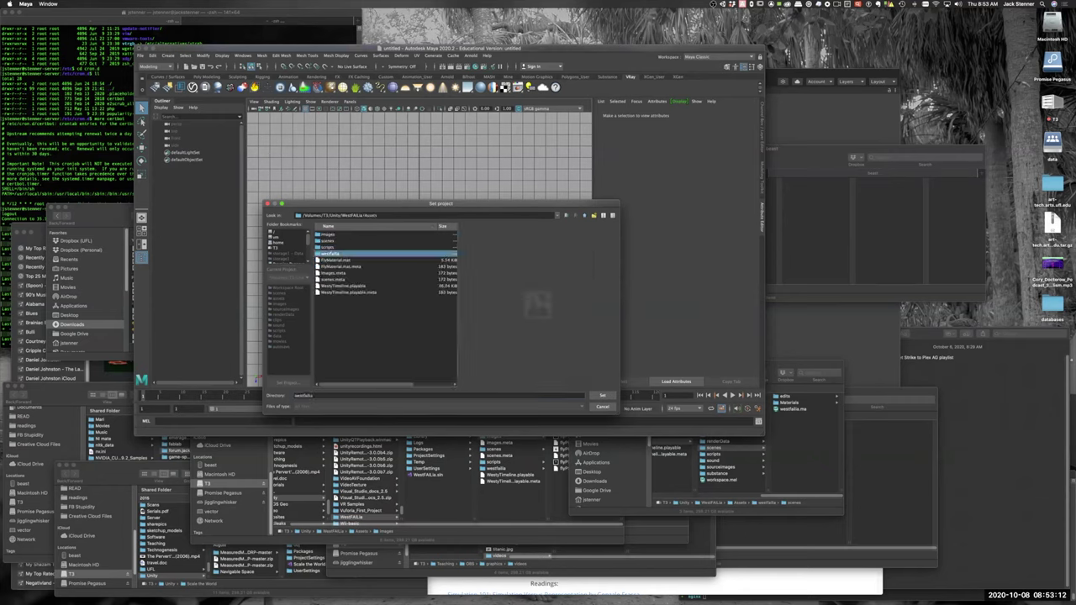
double_click(330, 253)
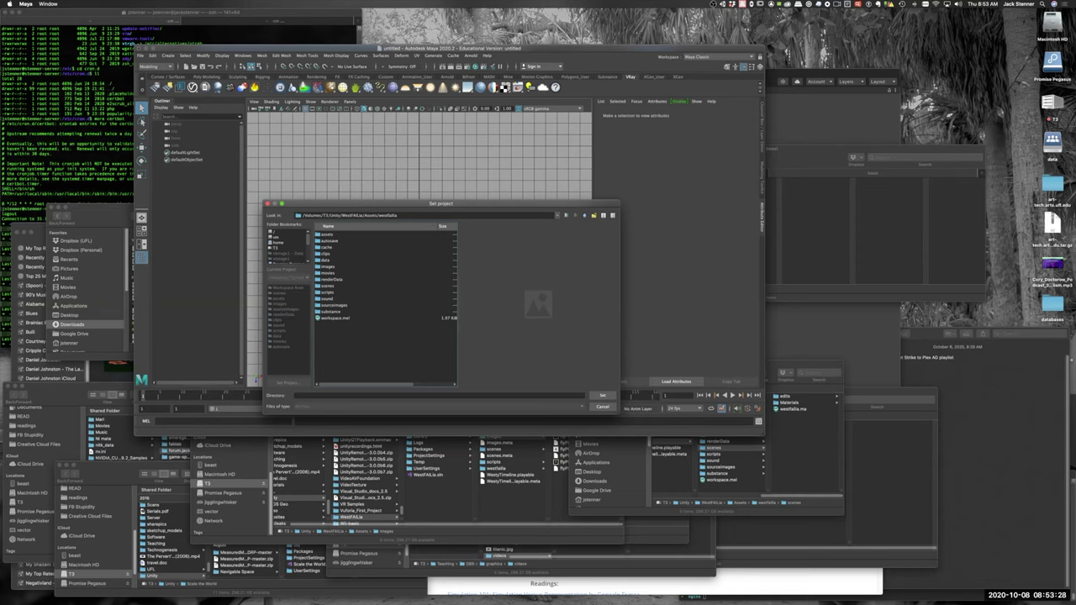
key("BackSpace")
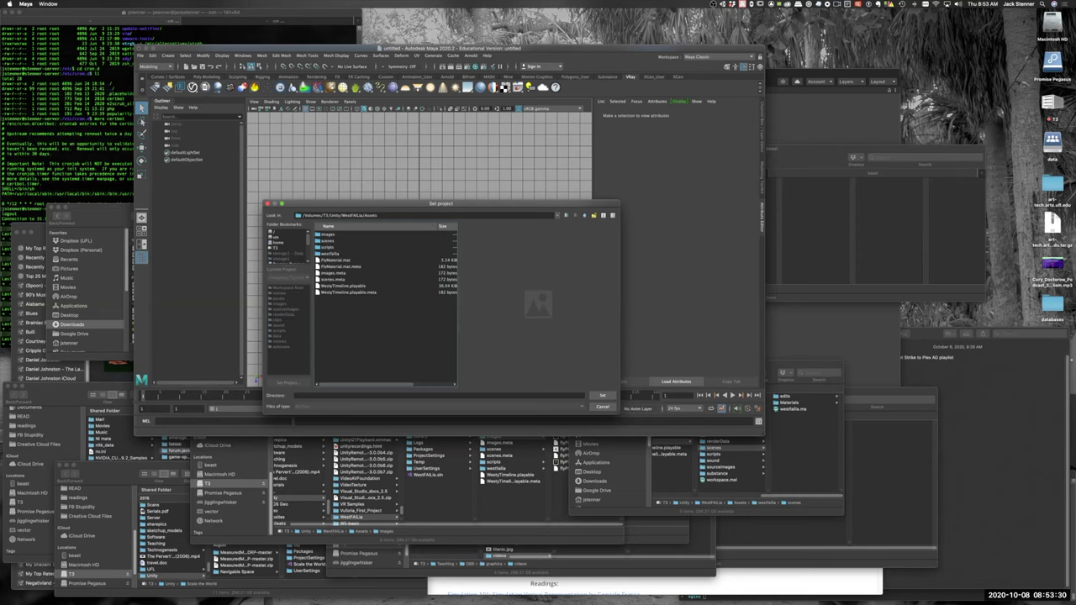
left_click(330, 254)
left_click(602, 395)
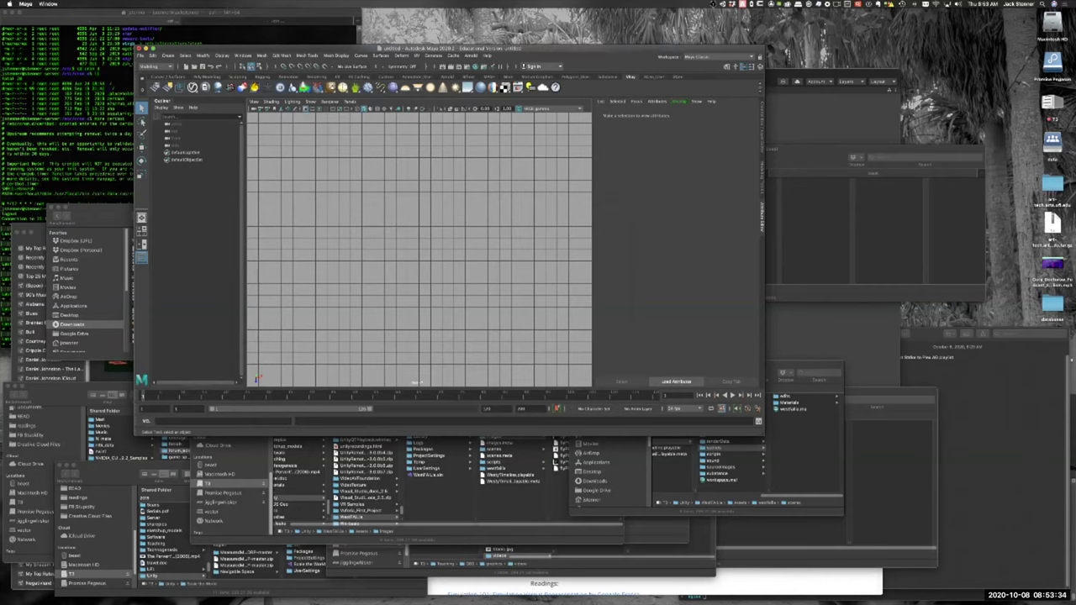
Step: Open the scene westfalia.ma from the project's scenes folder without saving the untitled scene
left_click(141, 56)
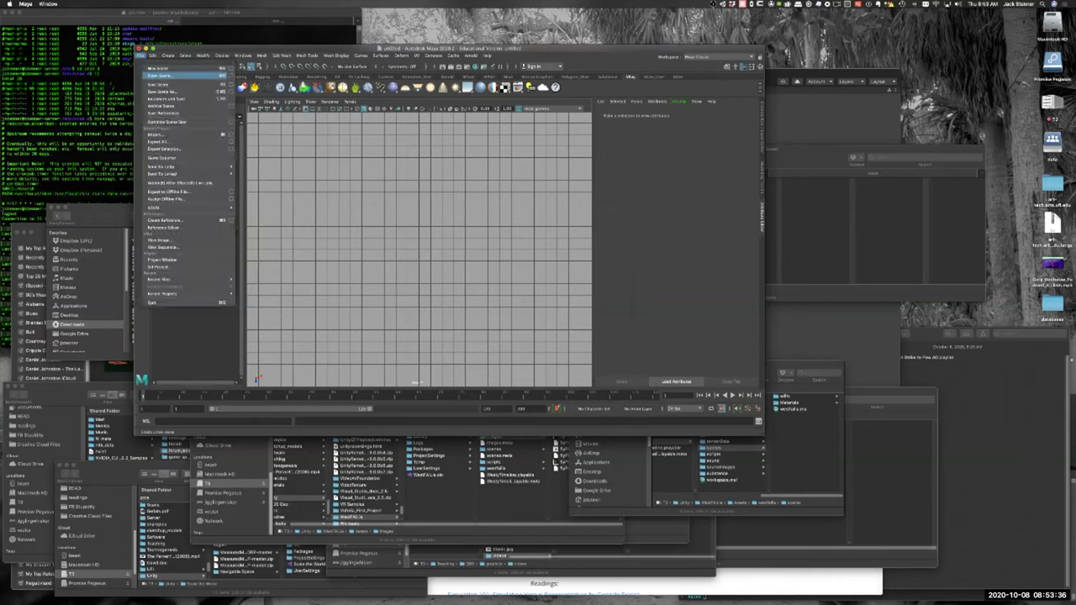
left_click(159, 75)
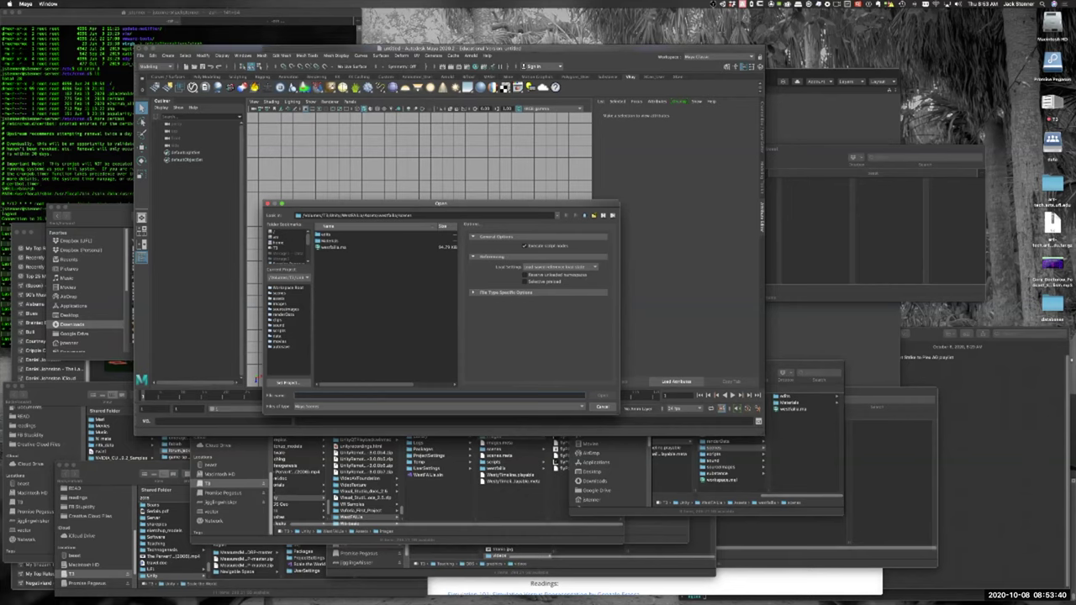
left_click(334, 248)
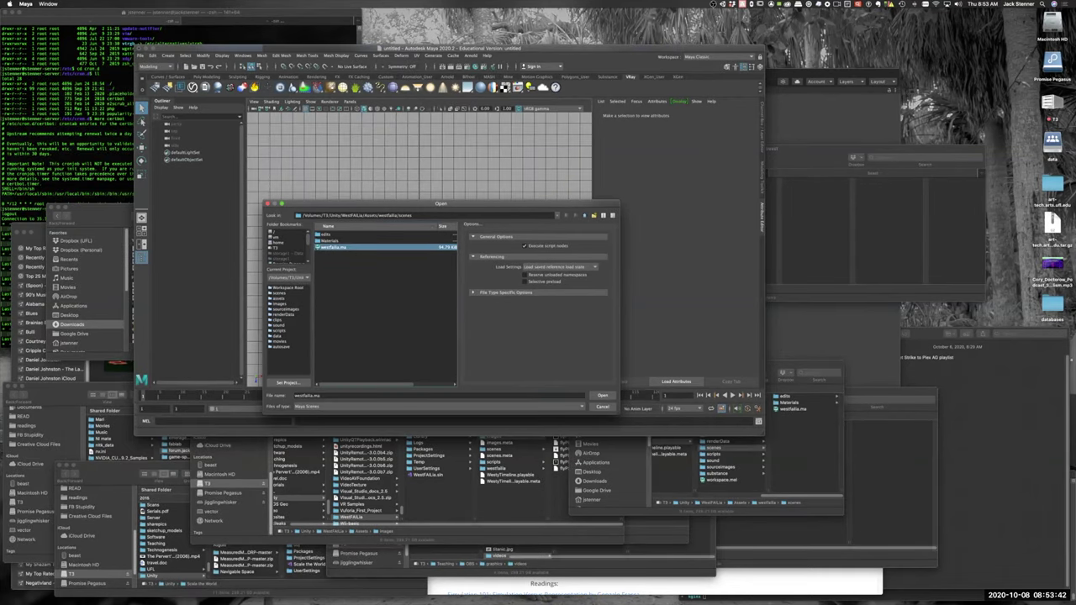
left_click(603, 395)
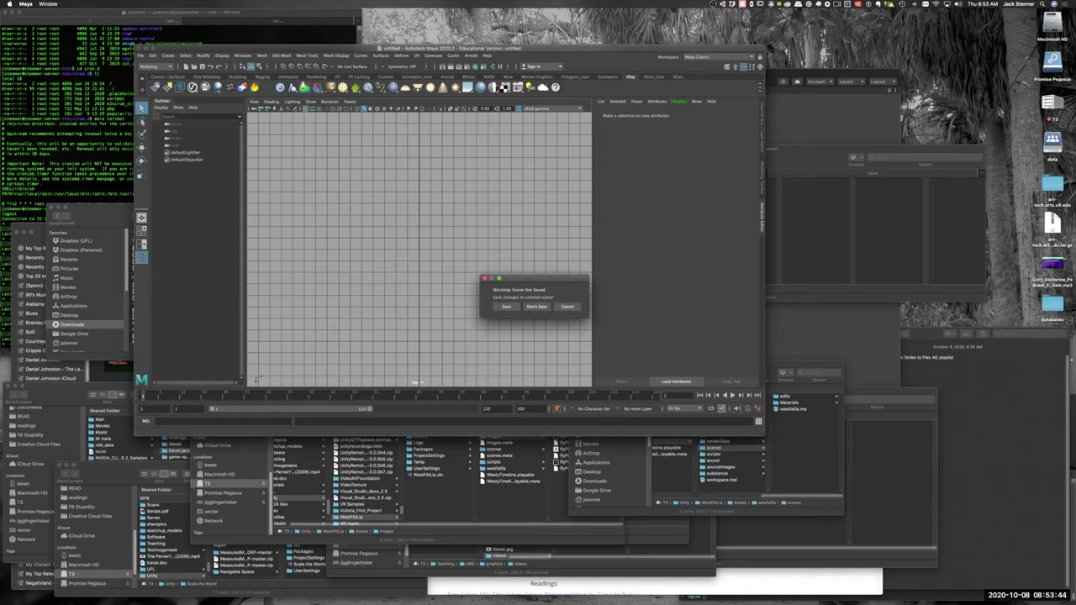
left_click(537, 306)
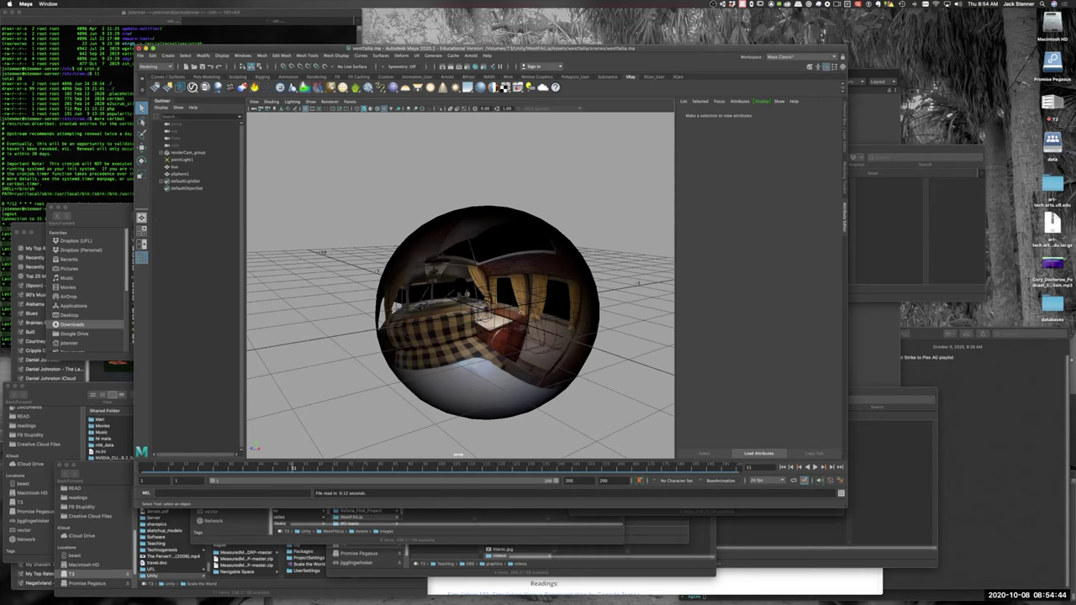
Step: Open the file texture connected to the color of the bus sphere's lambert2 material and try to view its image
left_click(175, 168)
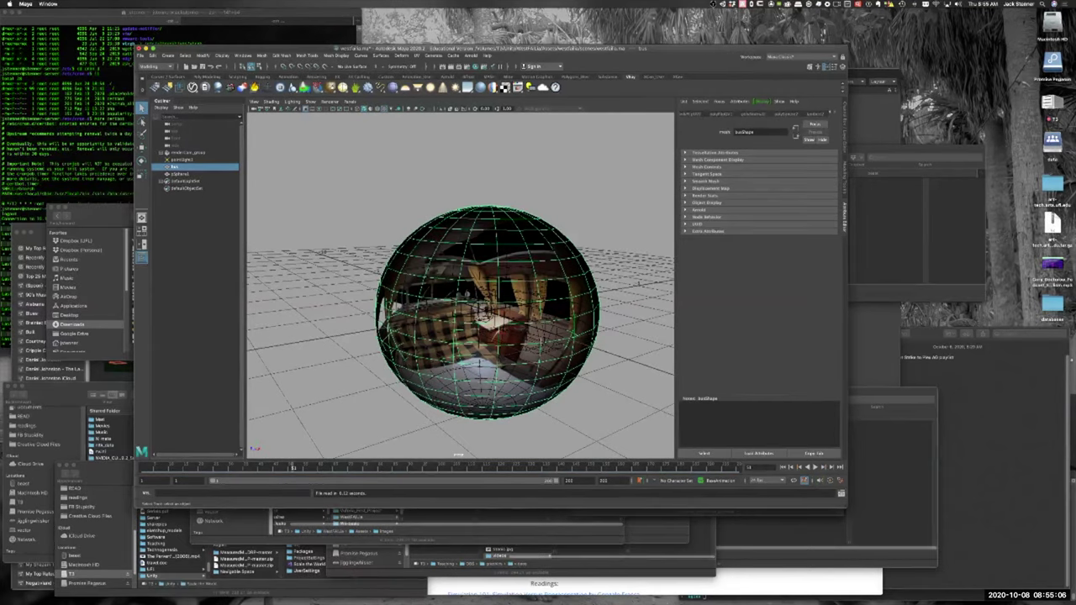
left_click(815, 114)
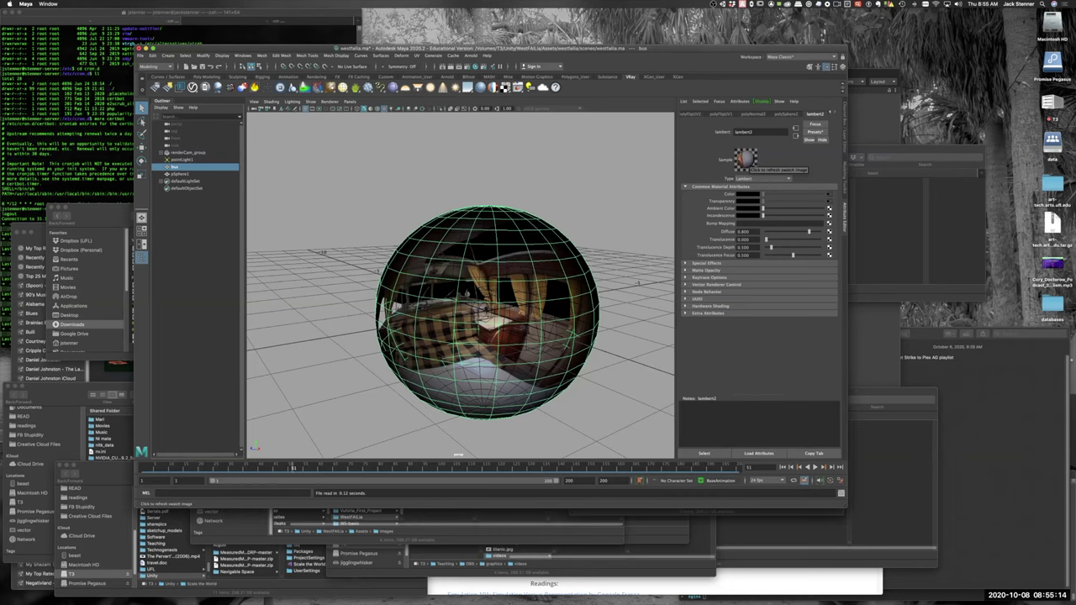
left_click(829, 194)
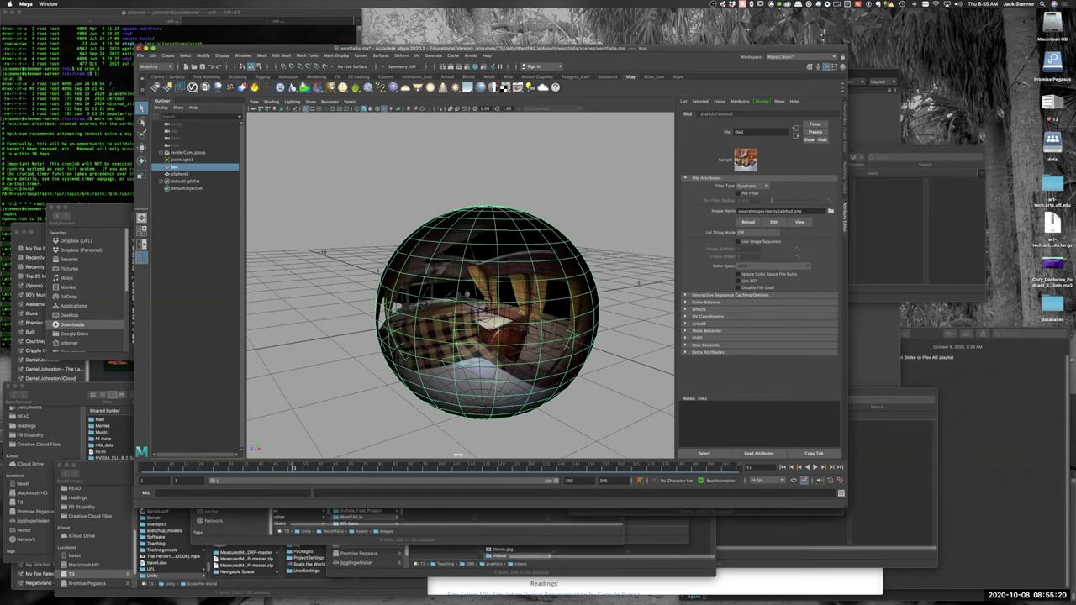
left_click(800, 222)
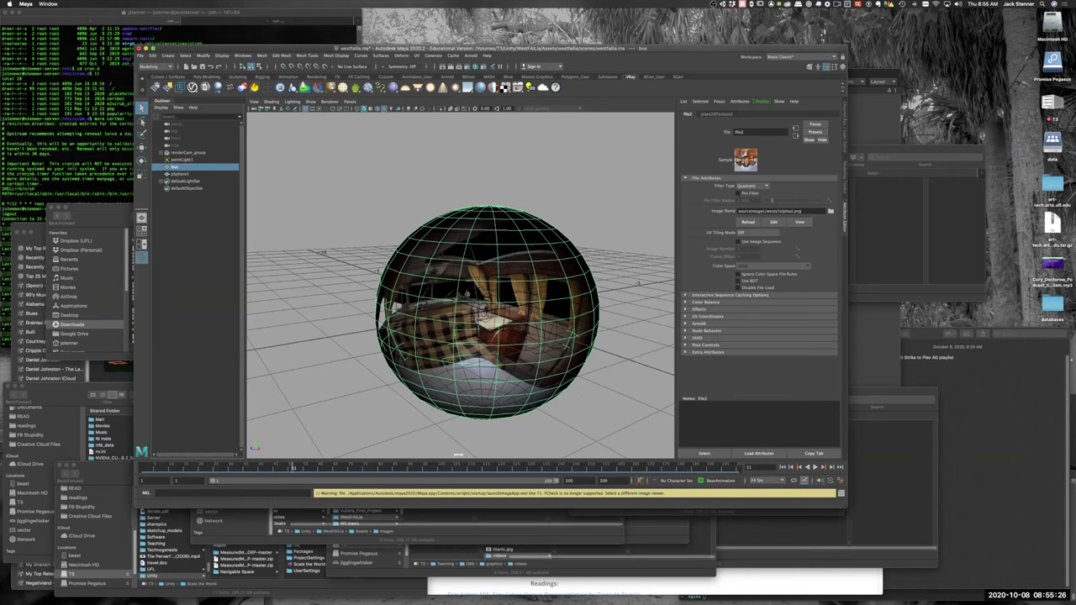
Step: Reveal the scene's folder in Finder and open the bus sphere's PNG texture from the project's sourceimages folder
key("super+Tab")
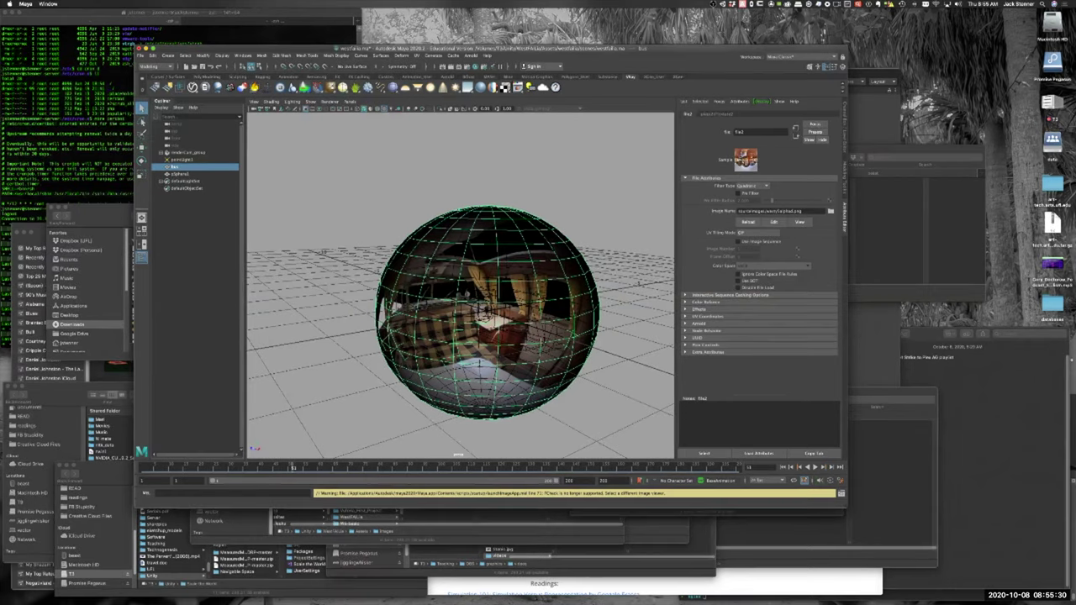
left_click(354, 49, "super")
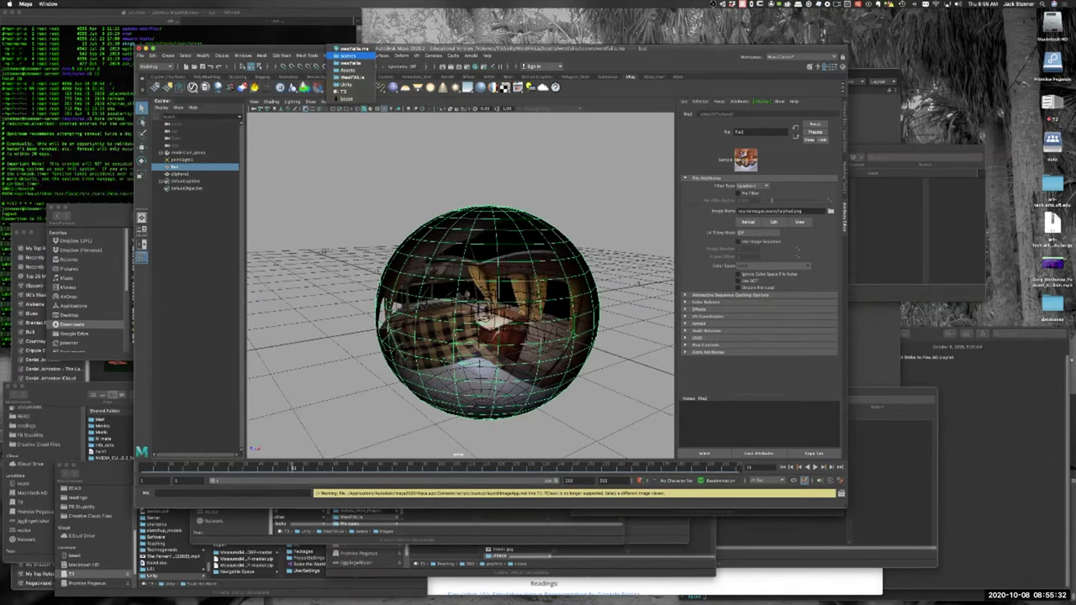
left_click(347, 55)
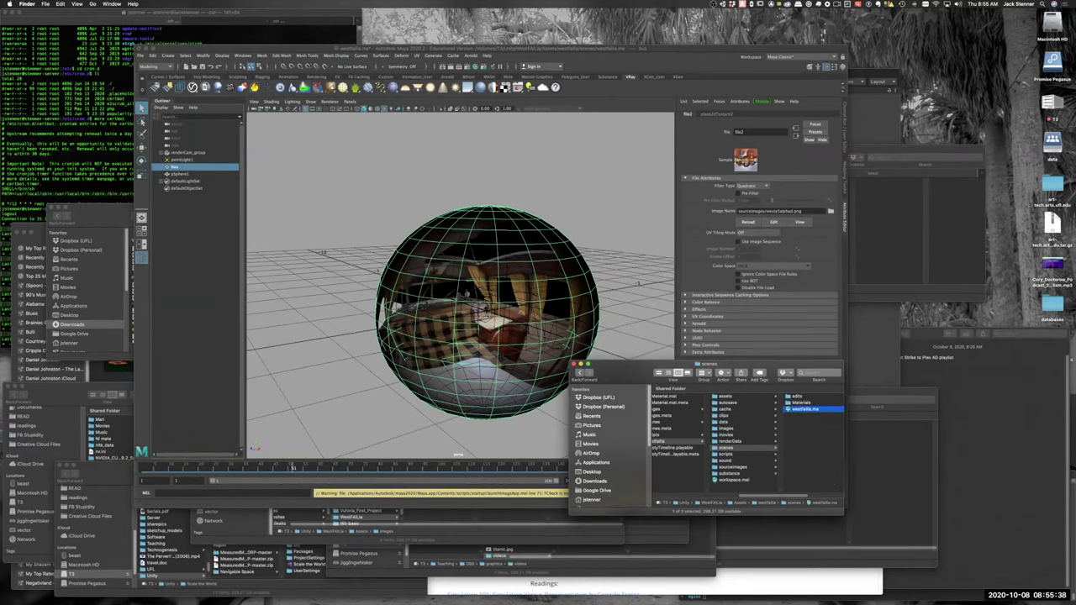
left_click(726, 428)
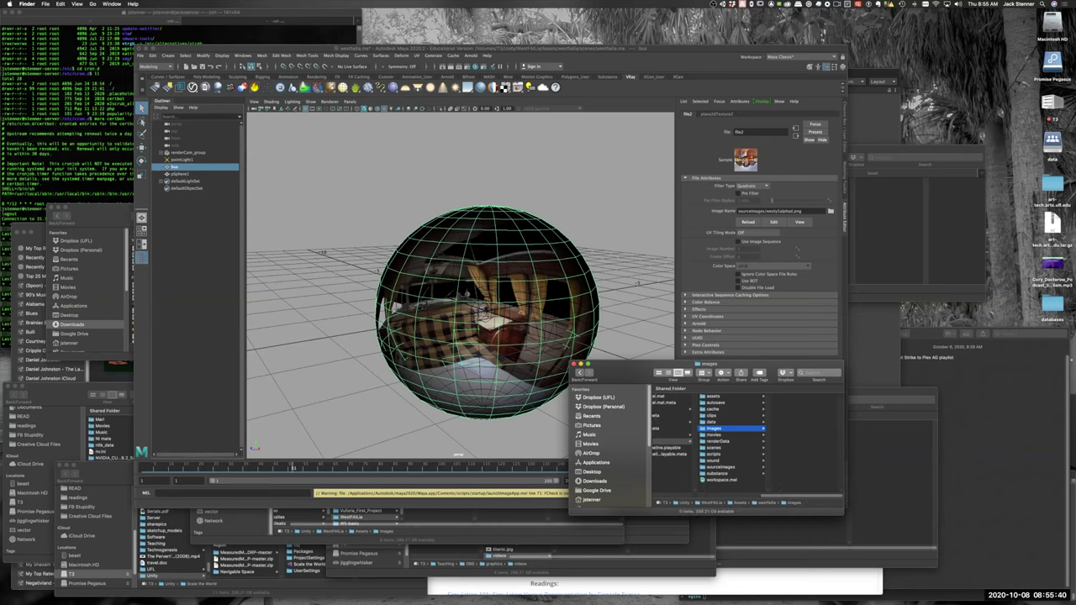
left_click(721, 468)
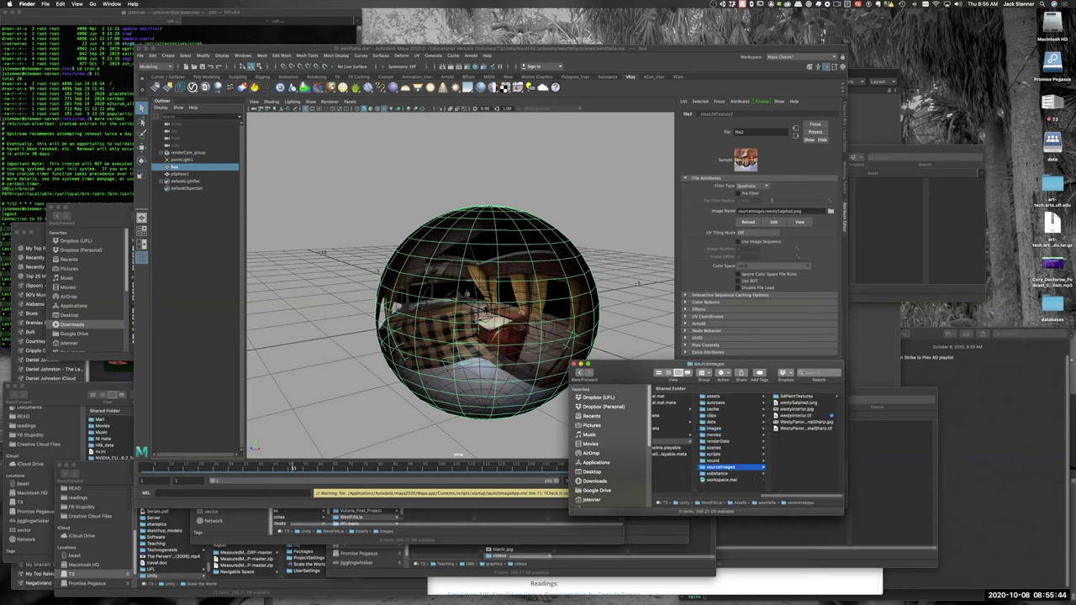
left_click(794, 403)
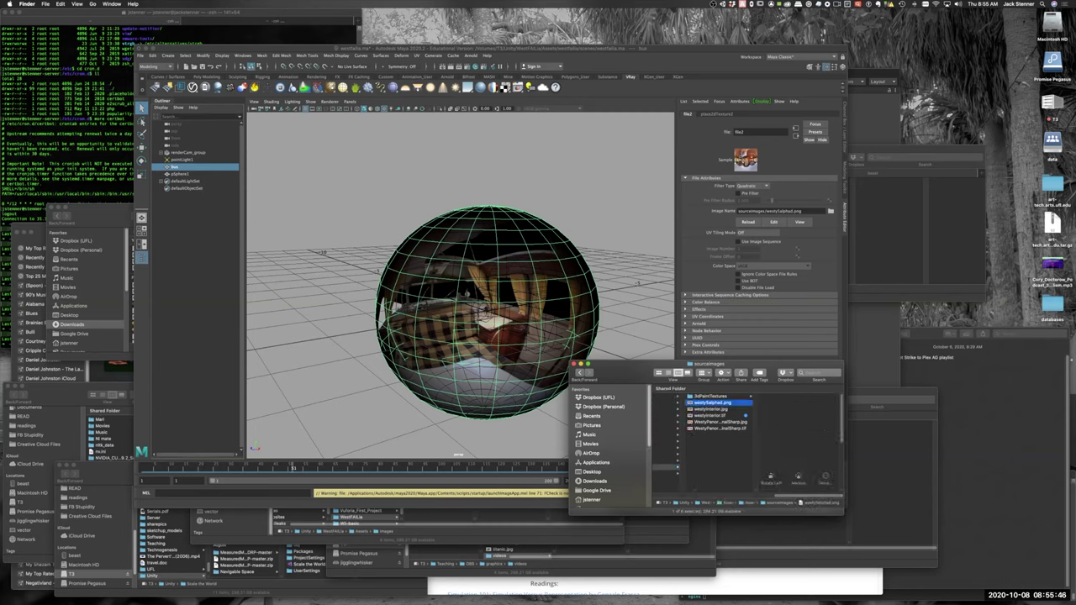
right_click(701, 403)
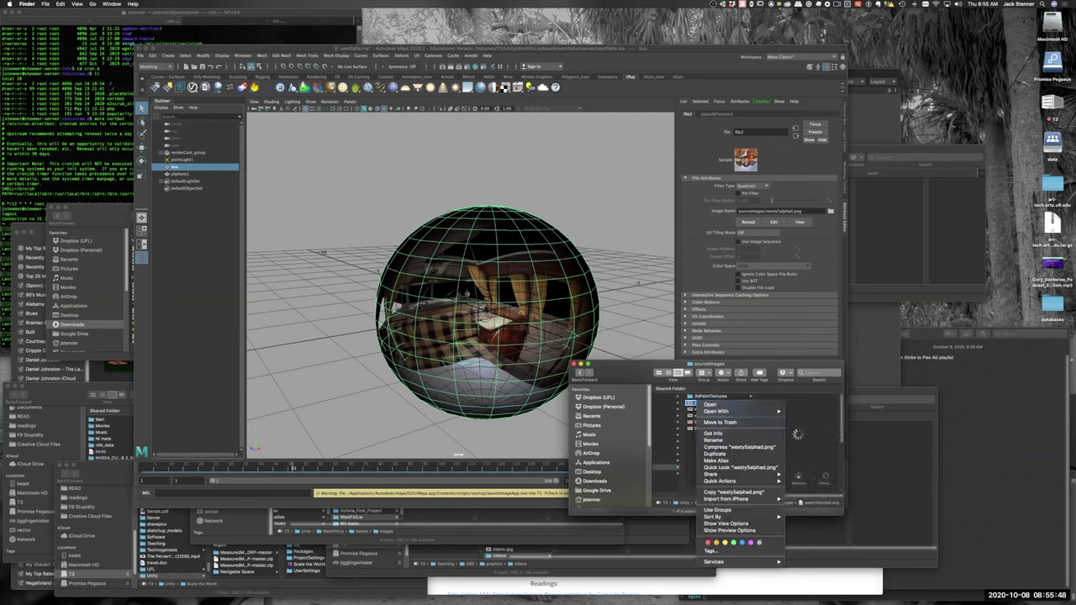
left_click(710, 405)
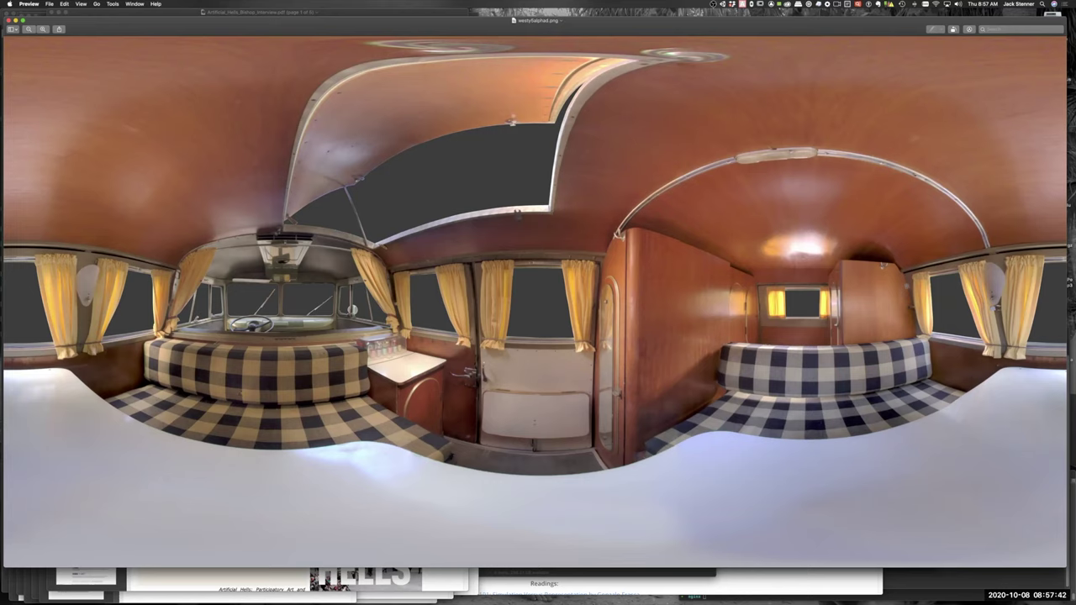
Step: Look over the panorama texture, close it along with Preview, and switch back to Maya
left_click_drag(538, 20, 545, 34)
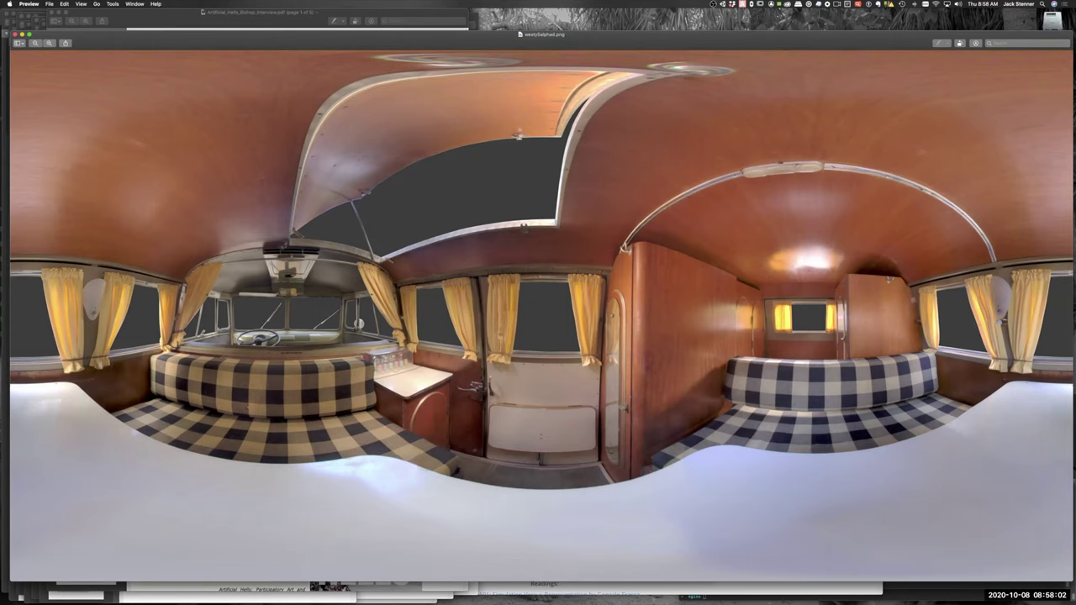
key("ctrl+Up")
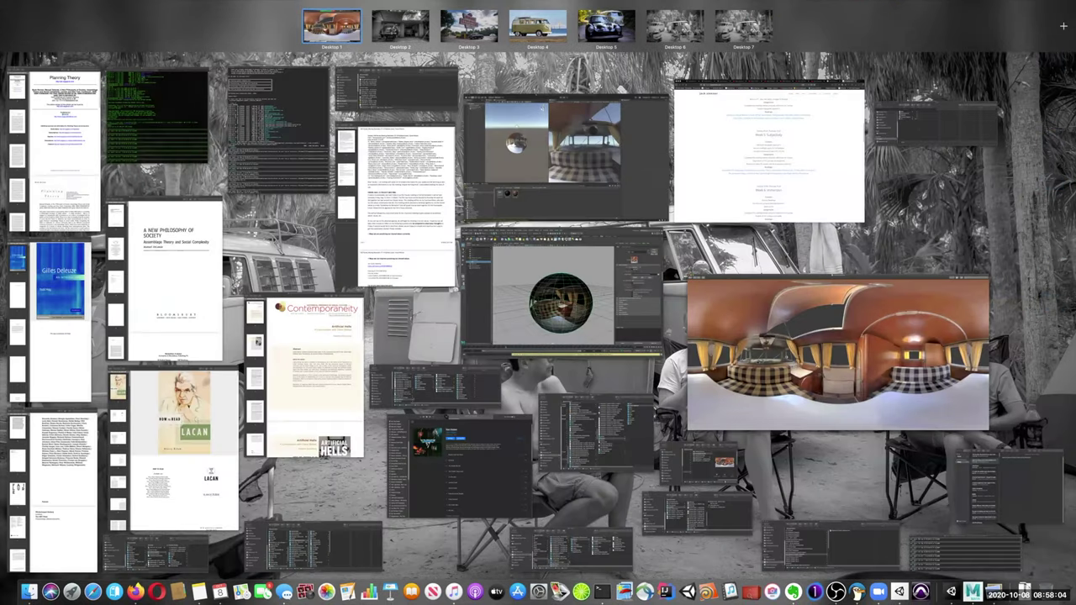
key("ctrl+Up")
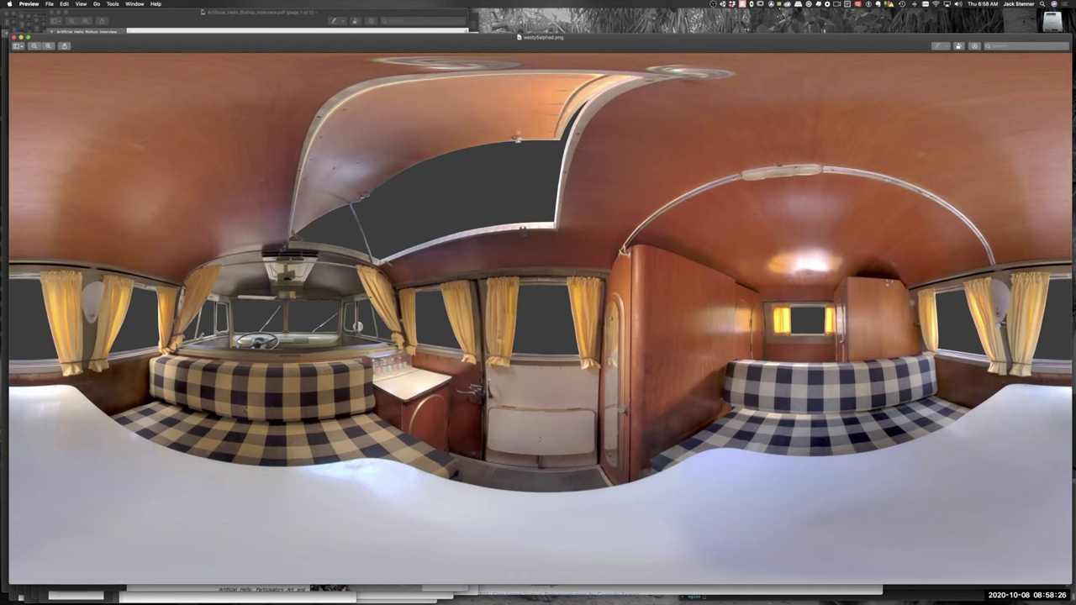
key("super+w")
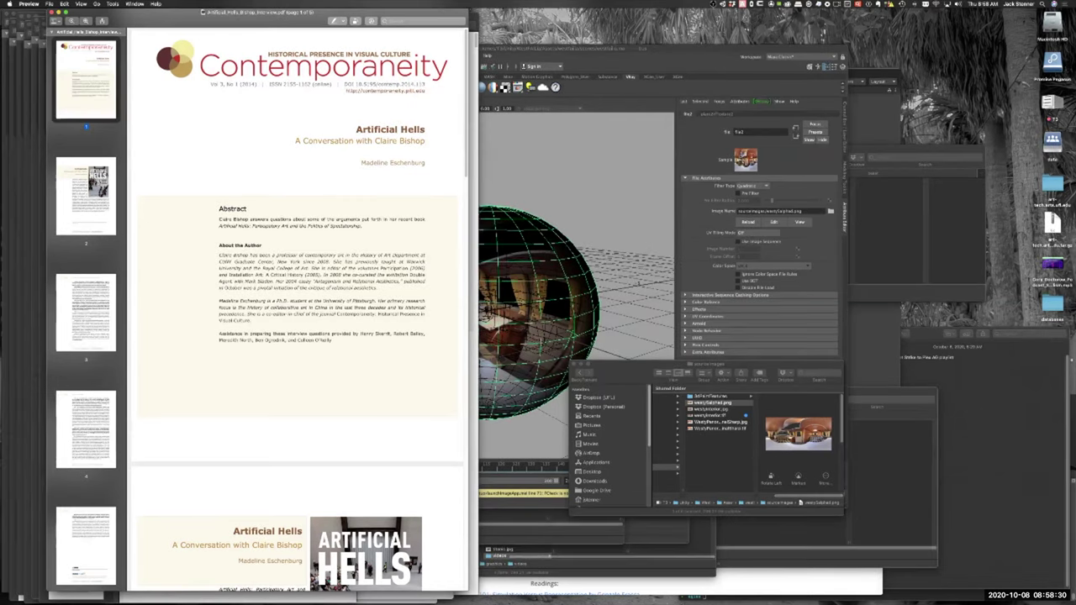
key("super+q")
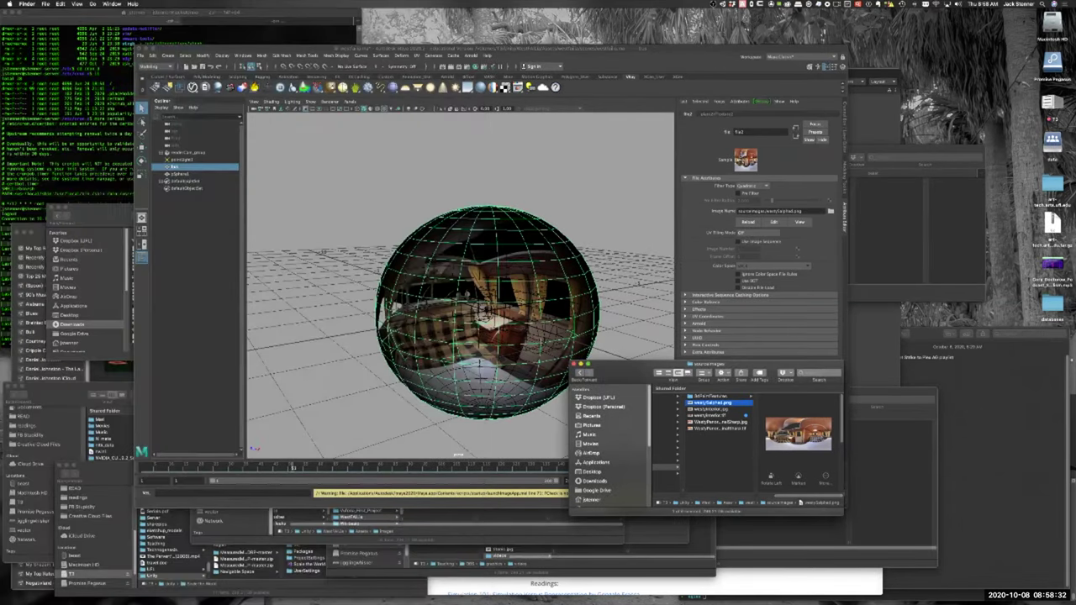
key("super+Tab")
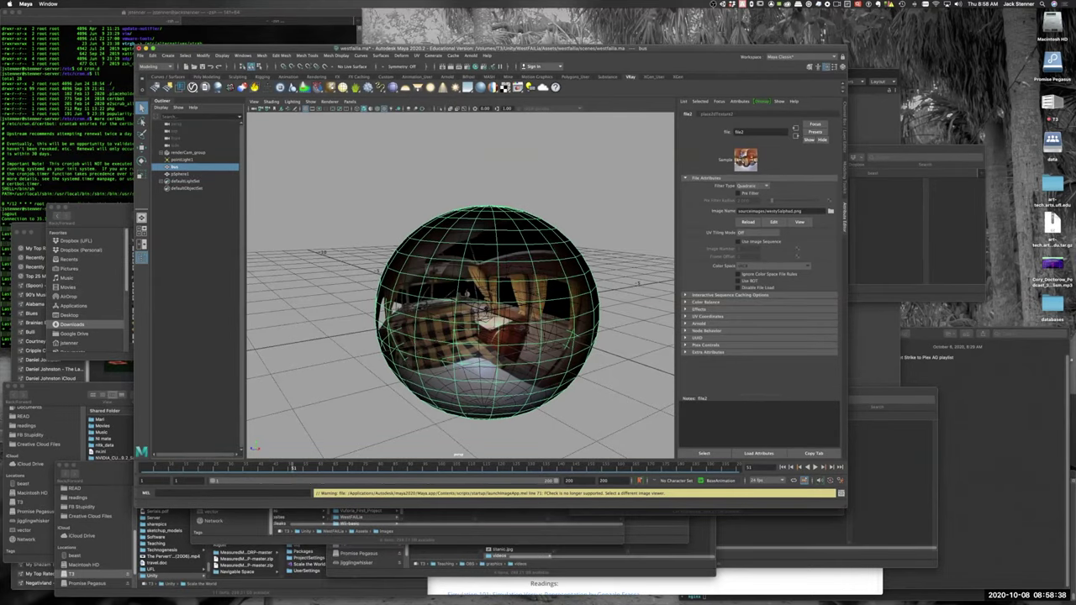
Step: Examine the textured interior of the bus sphere from inside, around the windshield and steering wheel
left_click(504, 311)
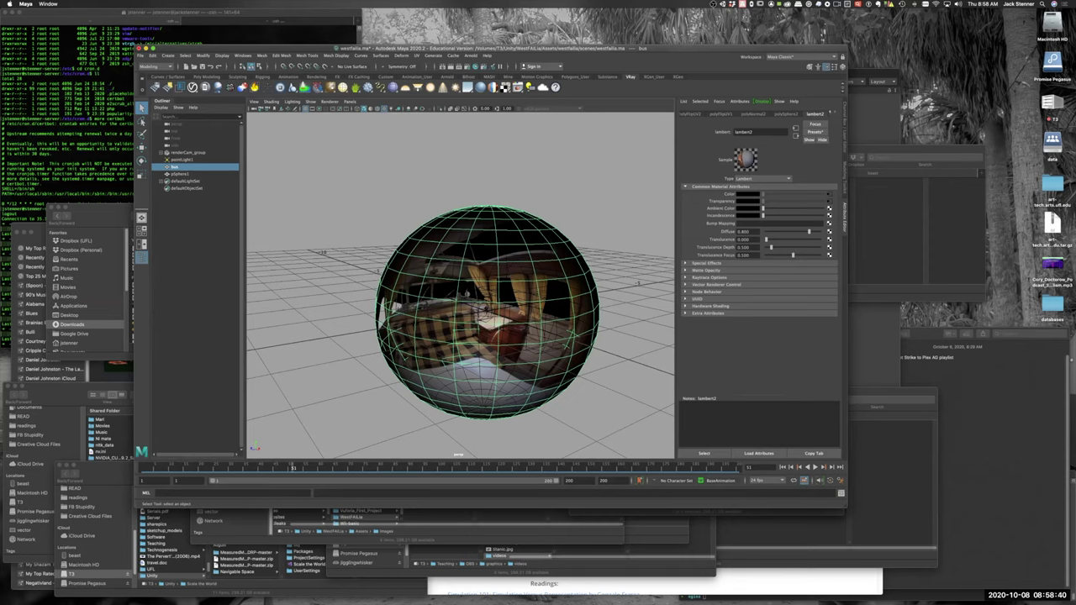
scroll(488, 311, "down", 3)
scroll(487, 312, "up", 10)
left_click_drag(488, 311, 462, 276, "alt")
scroll(462, 294, "up", 2)
left_click_drag(482, 229, 368, 393, "alt")
mouse_move(379, 236)
left_mouse_down("alt")
mouse_move(349, 248)
mouse_move(370, 240)
left_mouse_up("alt")
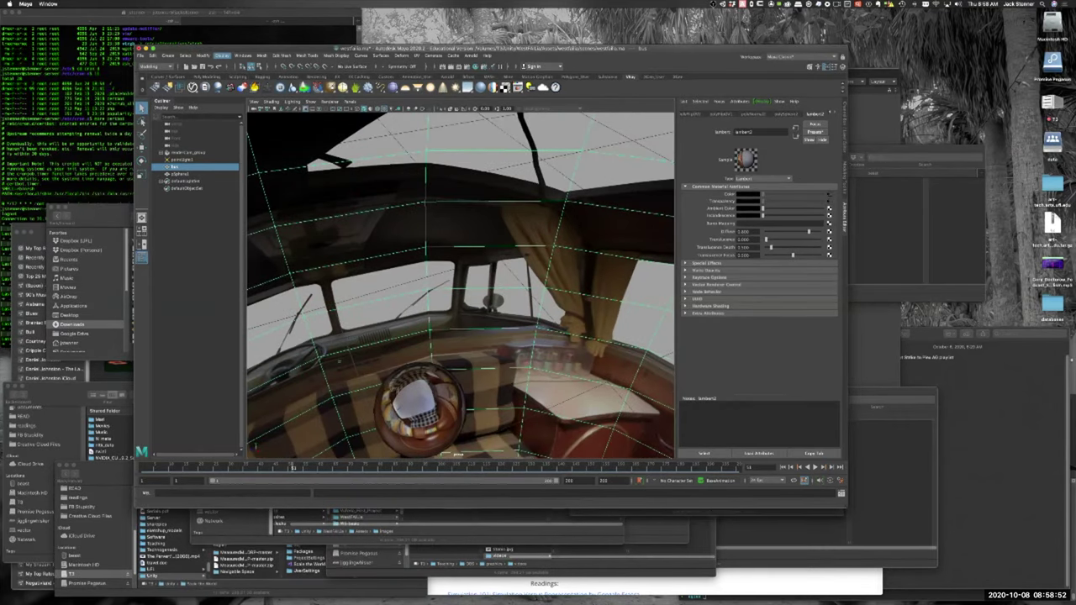
Step: Display the face normals of the bus sphere and examine which way they point from inside and outside the sphere
left_click(221, 56)
mouse_move(240, 147)
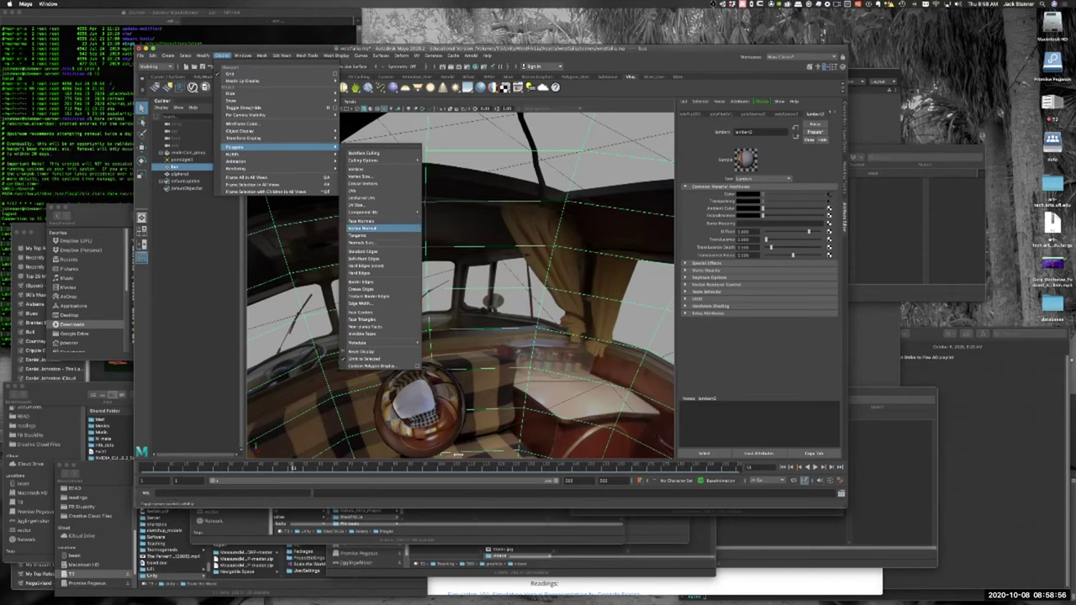
left_click(361, 221)
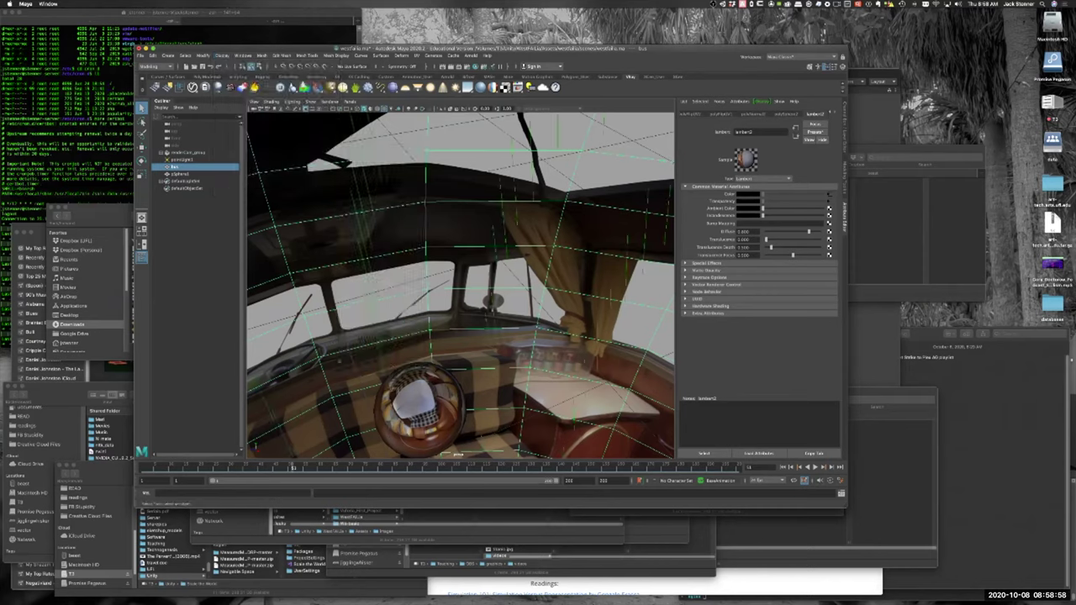
left_click_drag(454, 285, 420, 294, "alt")
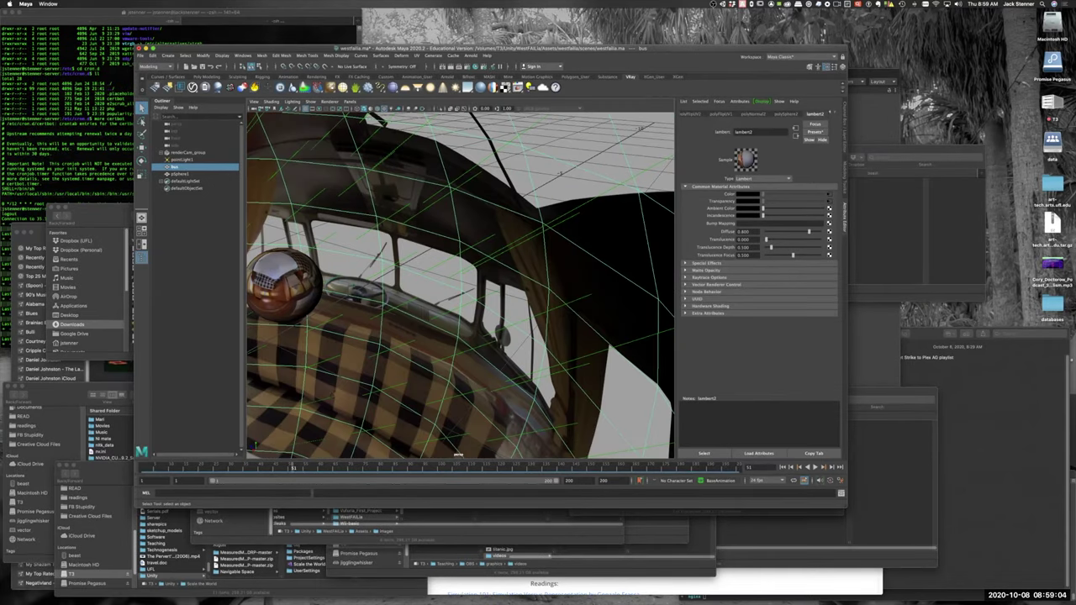
left_click_drag(454, 286, 460, 385, "alt")
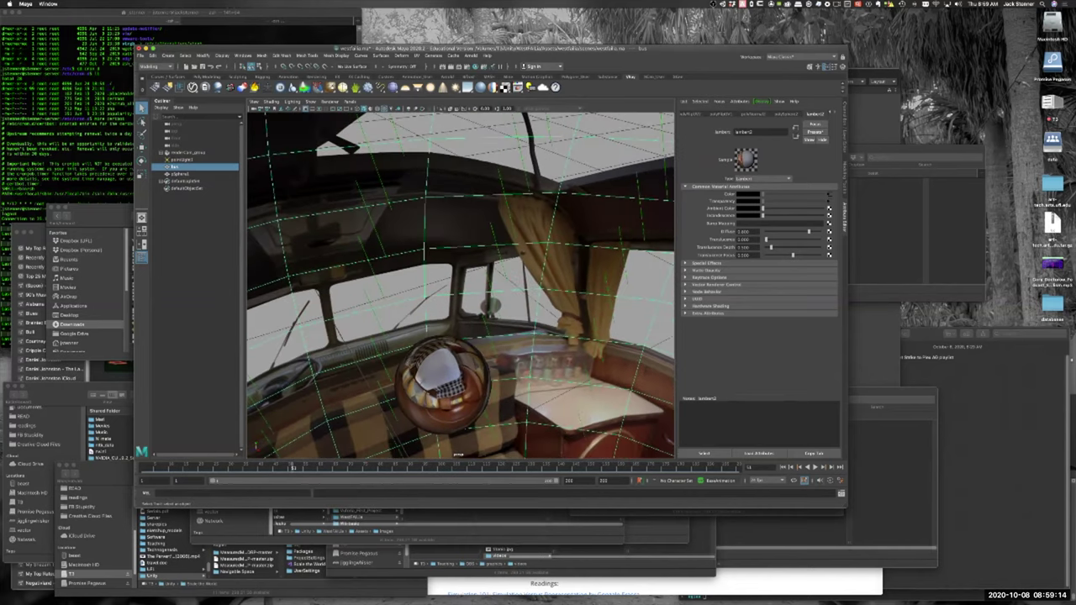
scroll(461, 286, "down", 10)
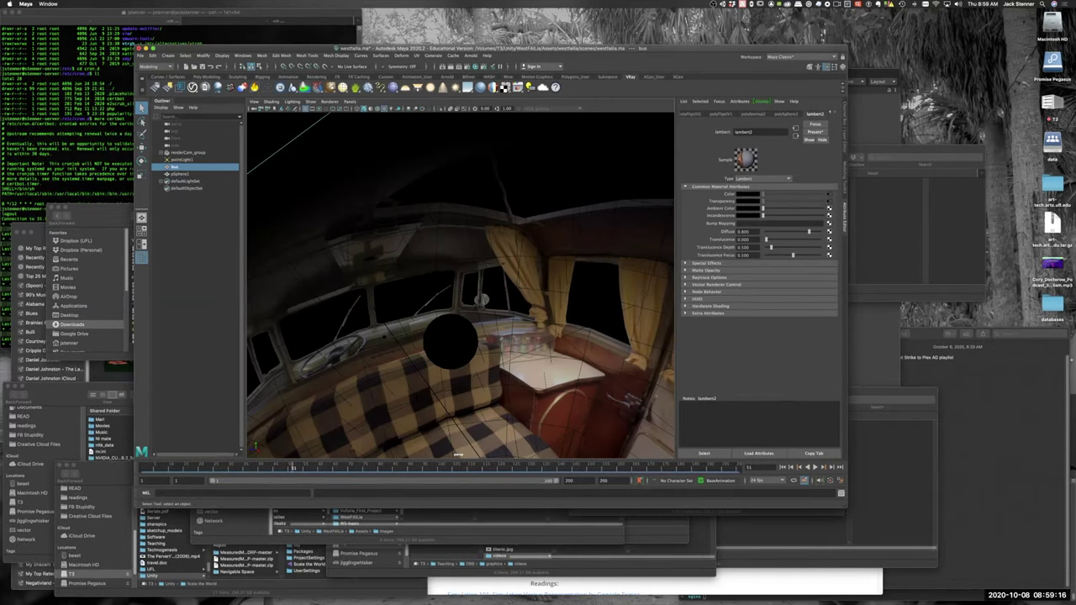
scroll(461, 286, "down", 10)
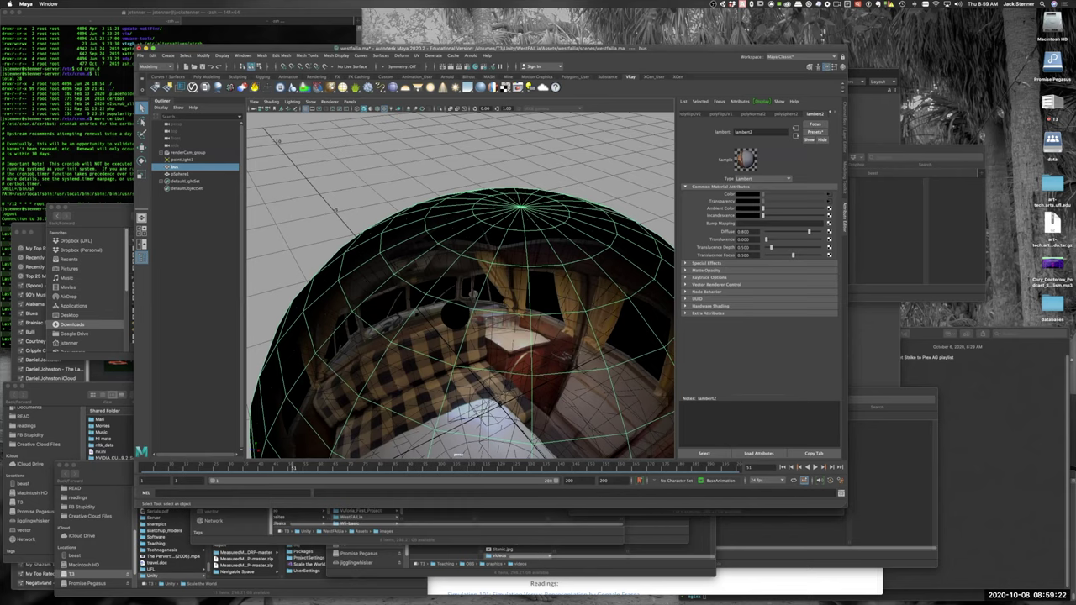
left_click_drag(461, 286, 395, 267, "alt")
left_click_drag(483, 273, 476, 305, "alt")
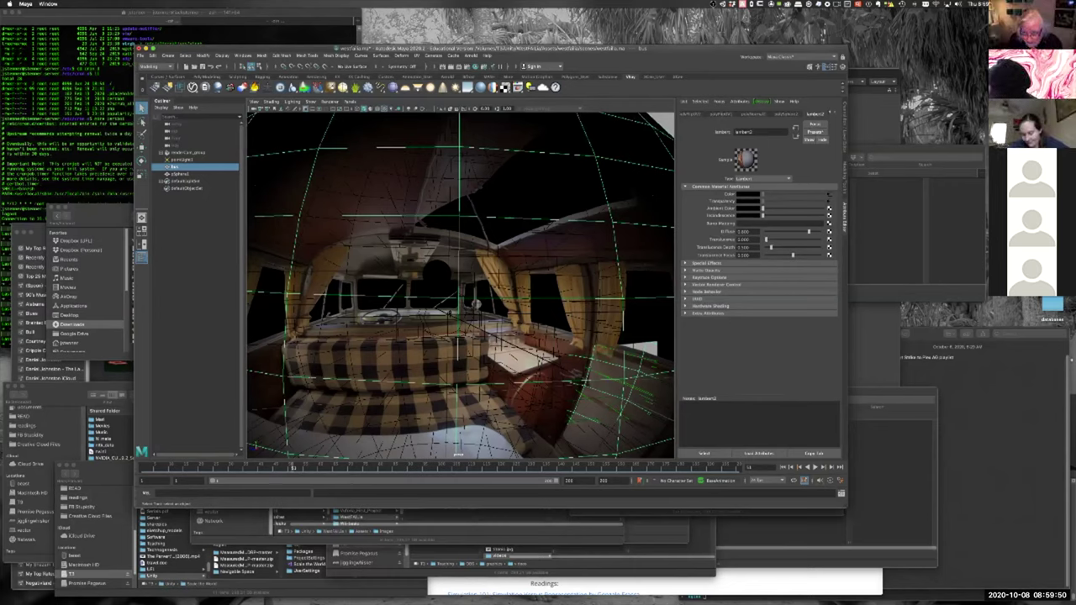
scroll(477, 305, "down", 10)
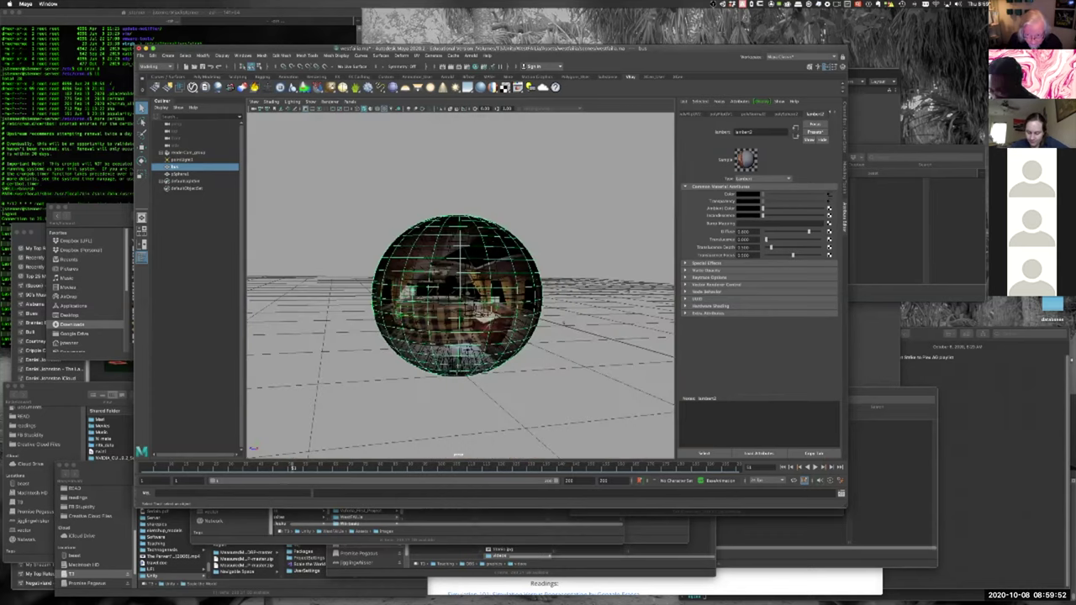
scroll(477, 307, "up", 2)
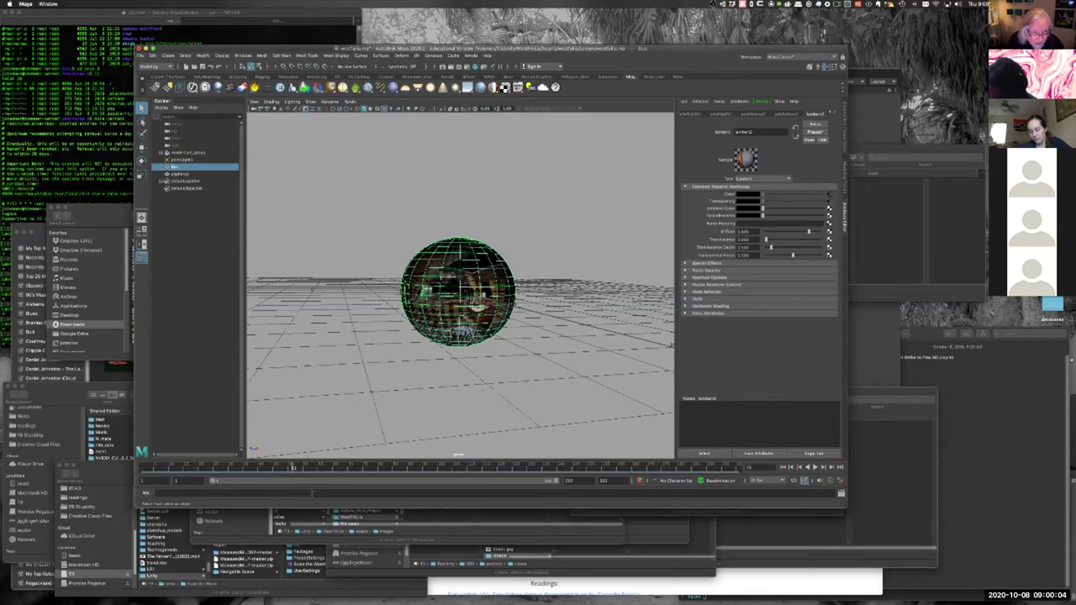
Step: Compare the whole bus sphere seen from outside with close views of its textured interior, including the windshield, curtains and plaid seat
left_click_drag(673, 48, 661, 86)
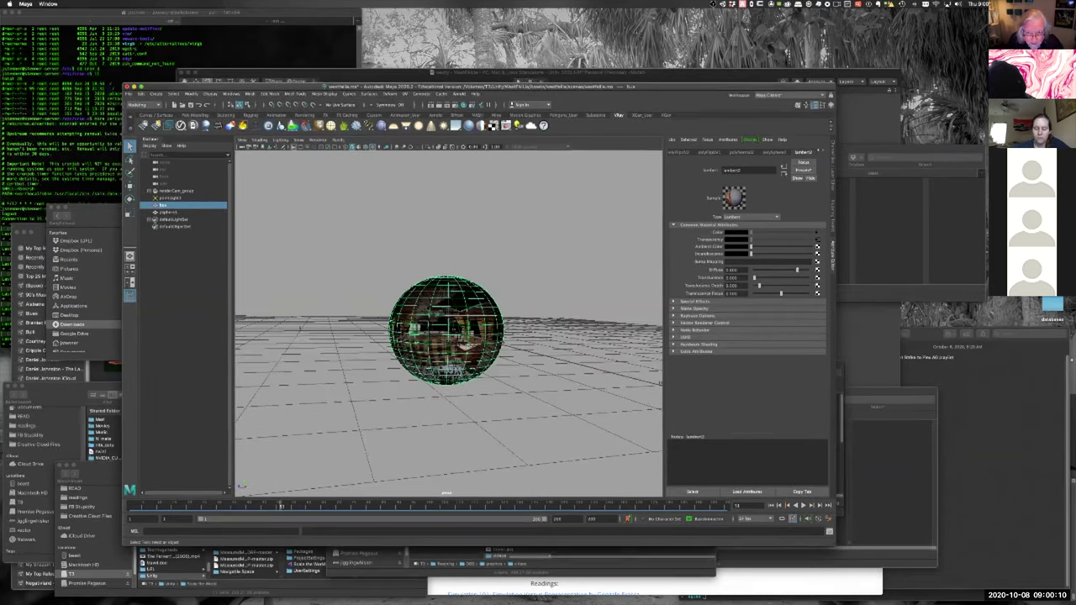
scroll(561, 354, "down", 5)
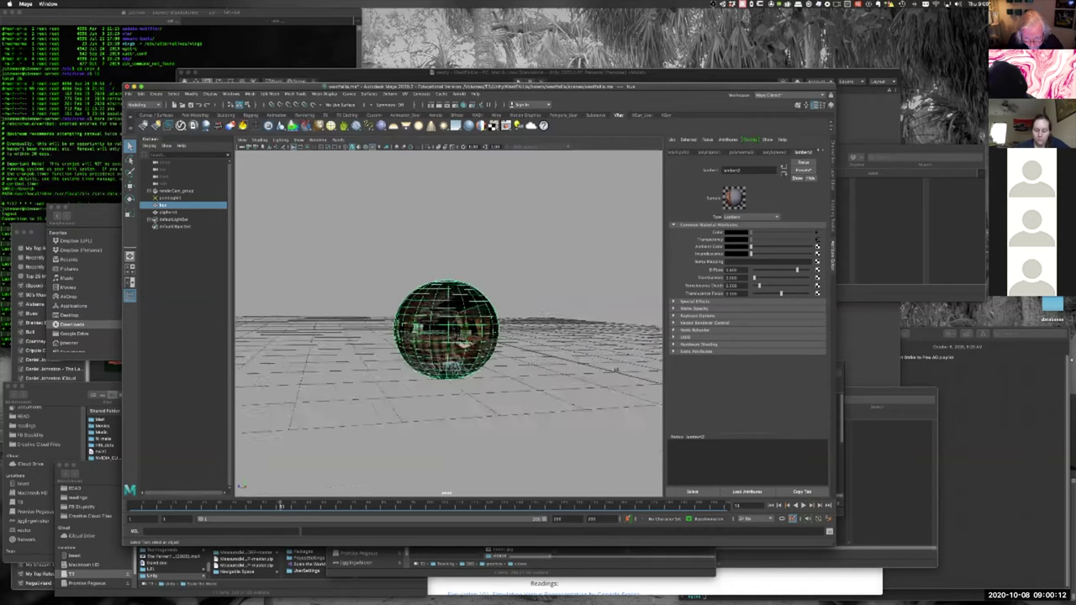
scroll(448, 332, "up", 3)
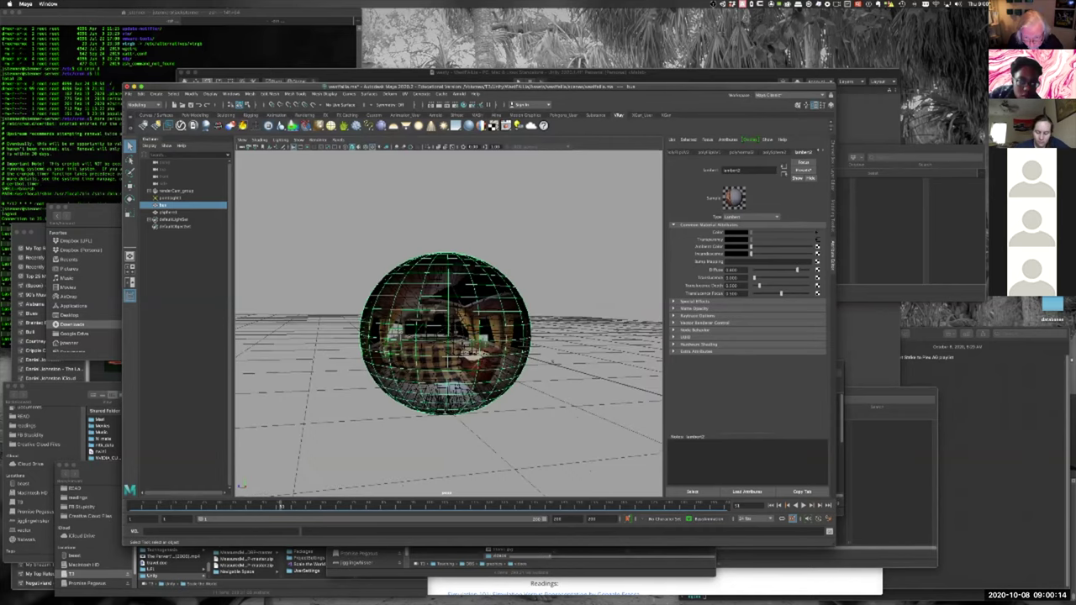
scroll(552, 361, "up", 5)
scroll(448, 323, "down", 4)
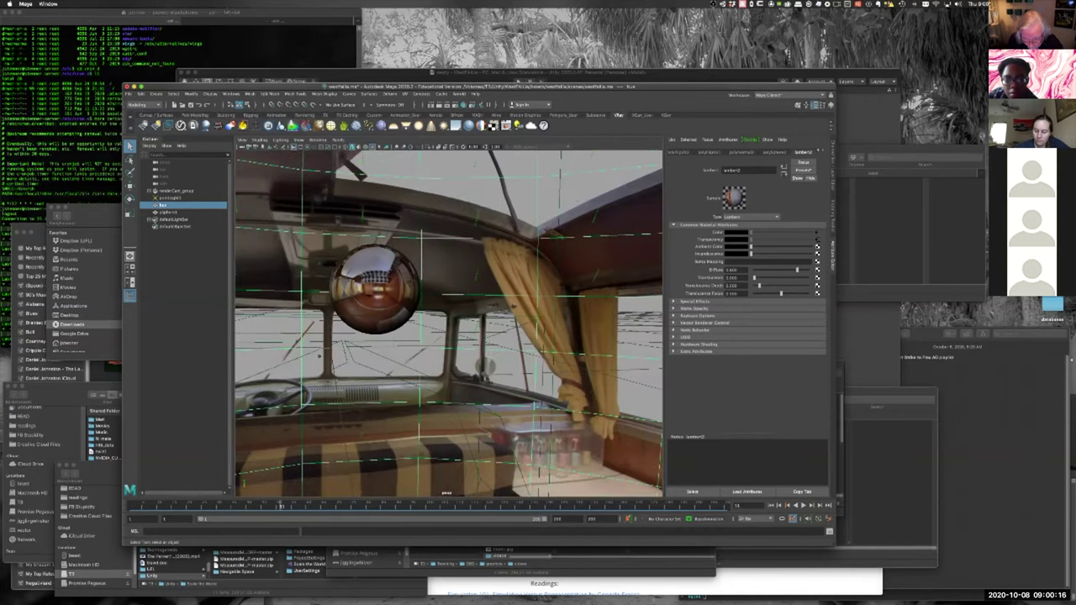
scroll(448, 323, "down", 5)
scroll(448, 323, "down", 4)
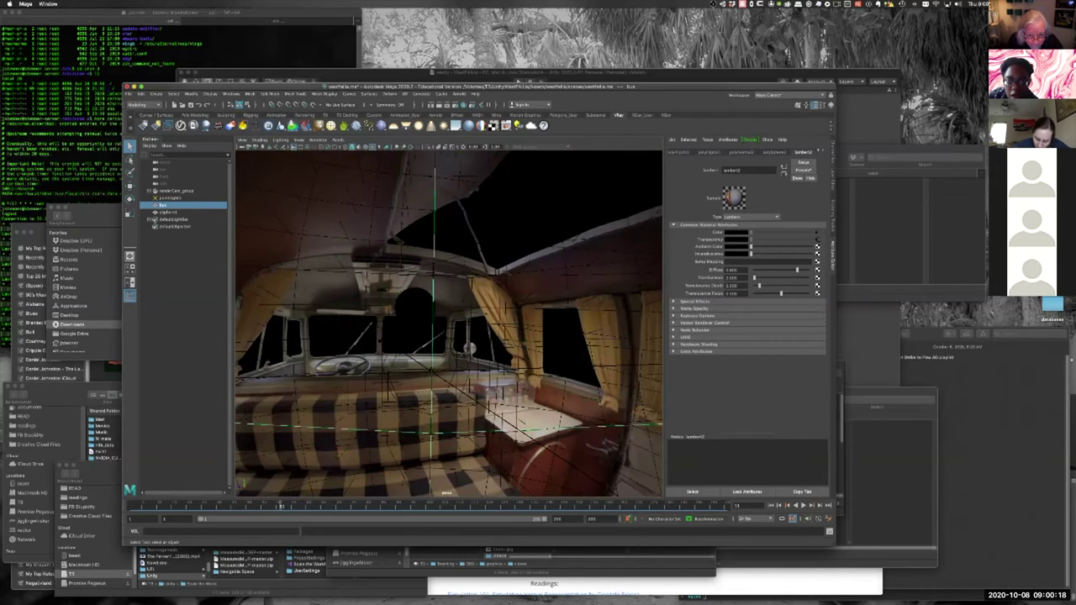
scroll(448, 324, "down", 2)
scroll(448, 323, "down", 2)
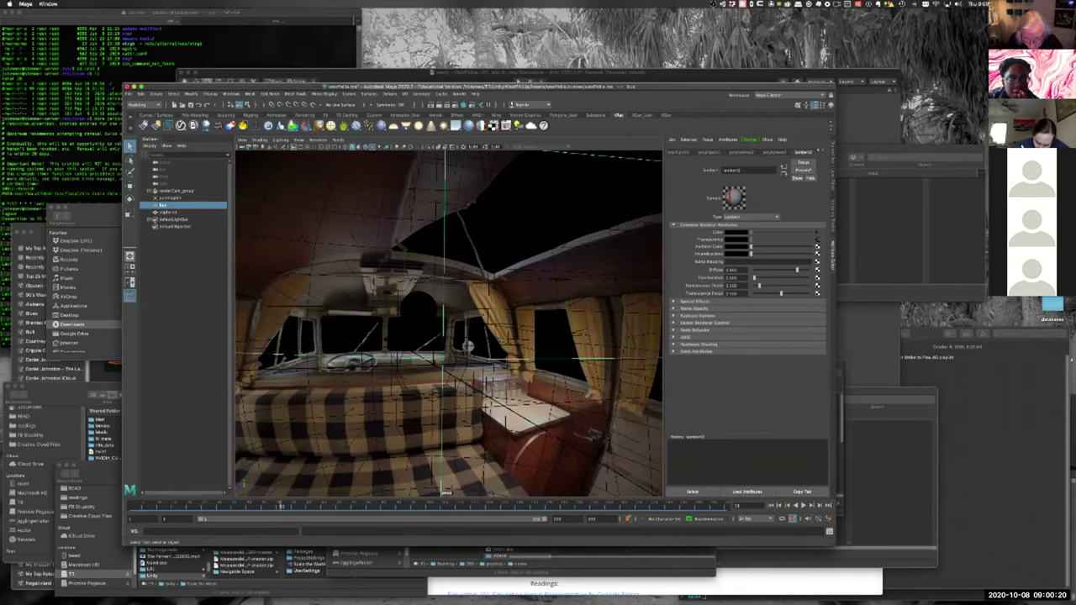
scroll(448, 324, "down", 2)
left_click_drag(448, 324, 514, 329, "alt")
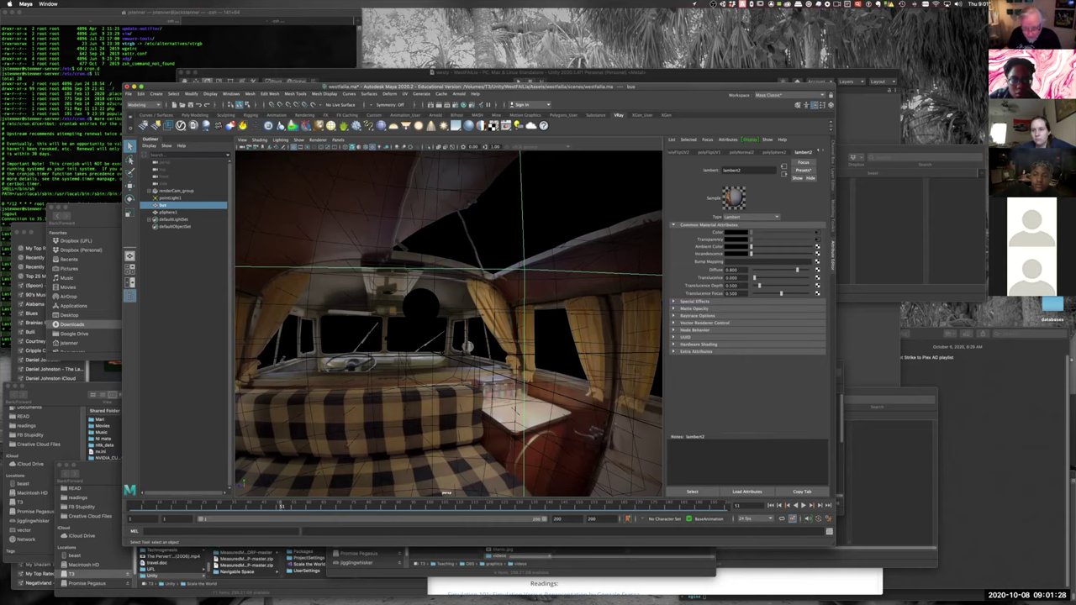
scroll(448, 323, "down", 2)
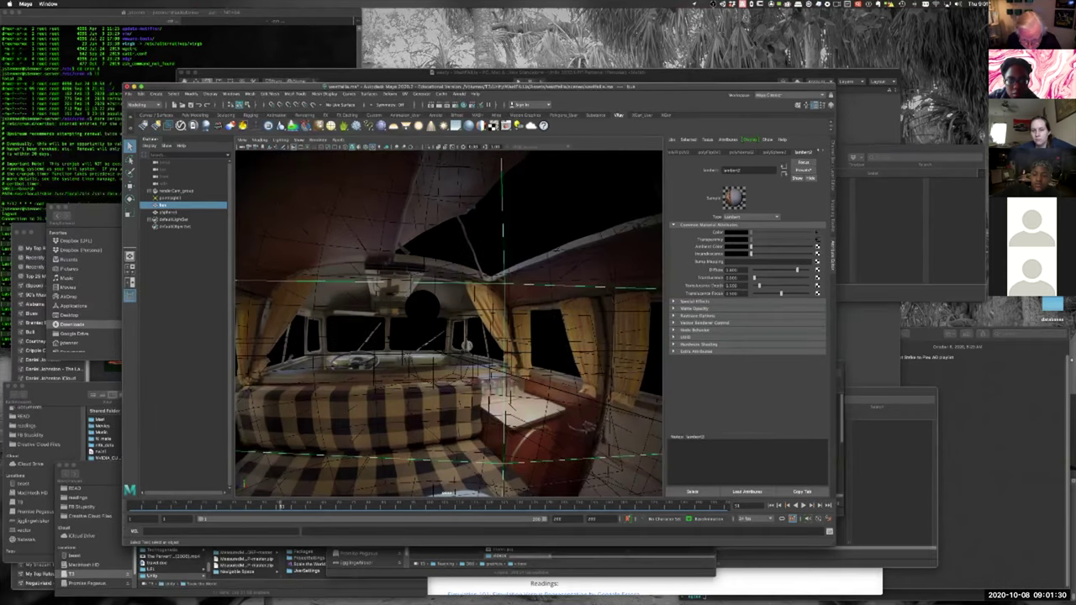
scroll(448, 324, "down", 4)
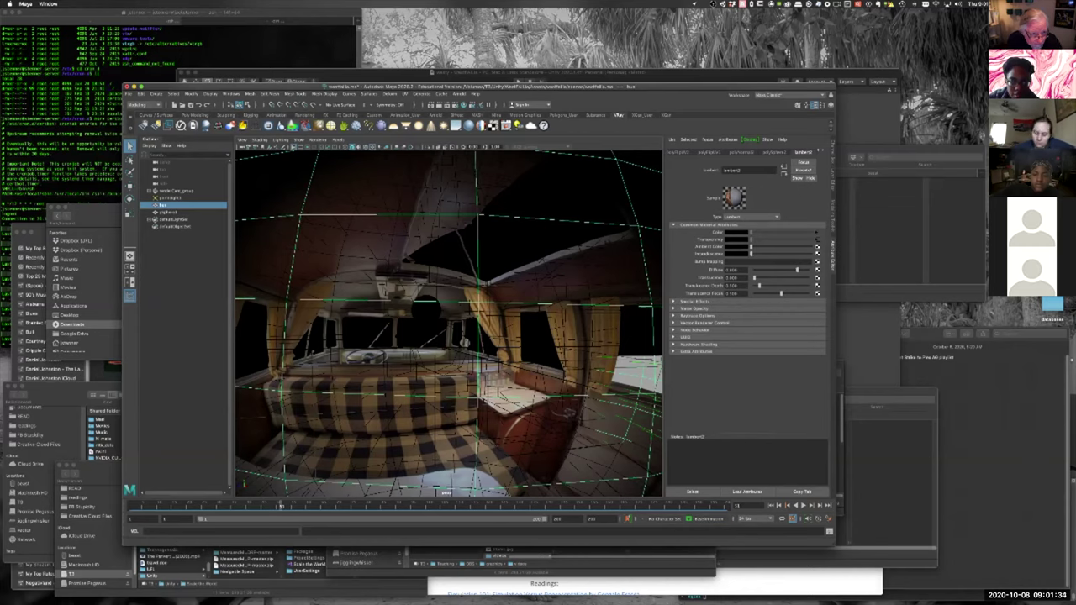
Step: Quit Maya without saving the westfalia scene and switch to the Unity editor
left_click(128, 93)
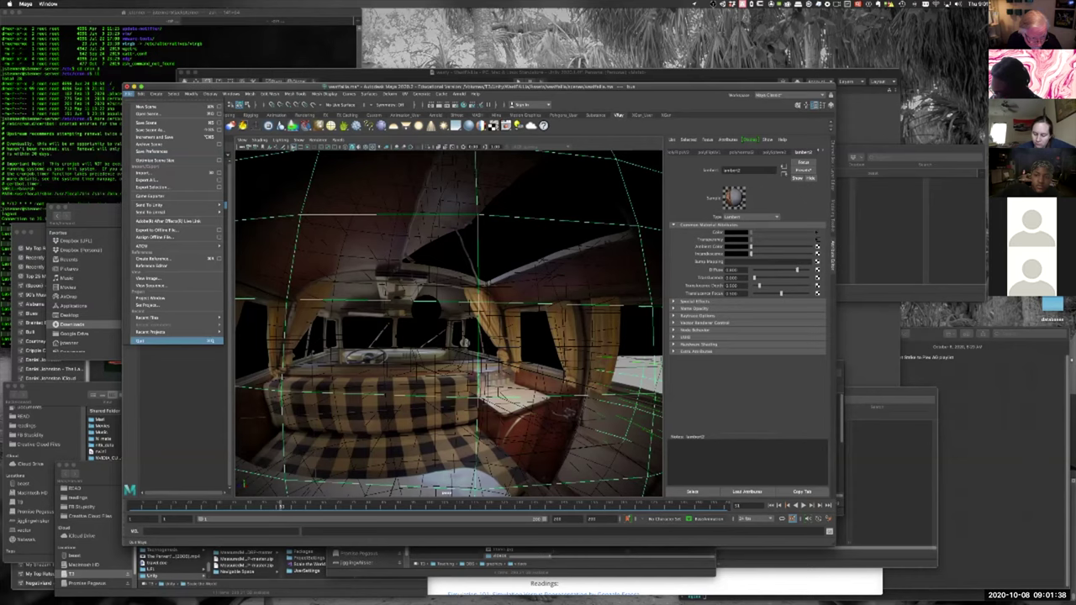
left_click(168, 340)
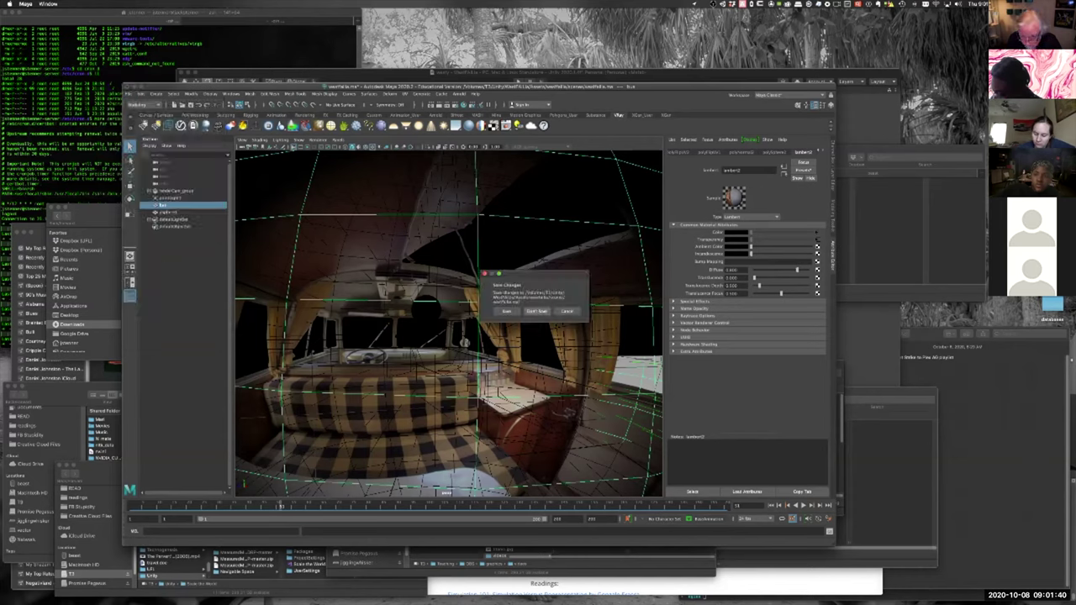
left_click(537, 312)
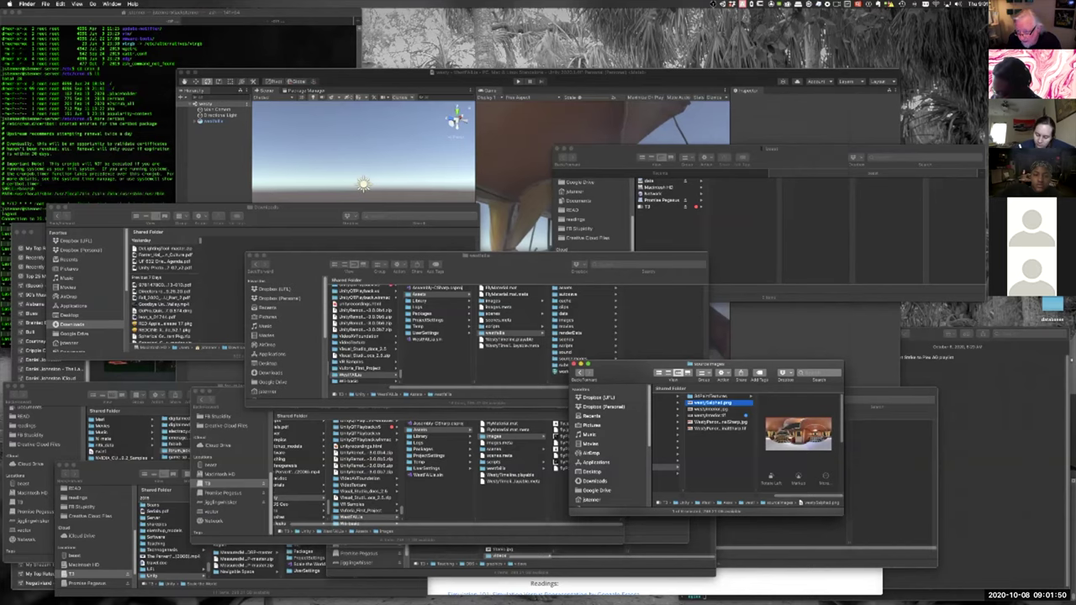
key("super+Tab")
left_click_drag(538, 72, 489, 92)
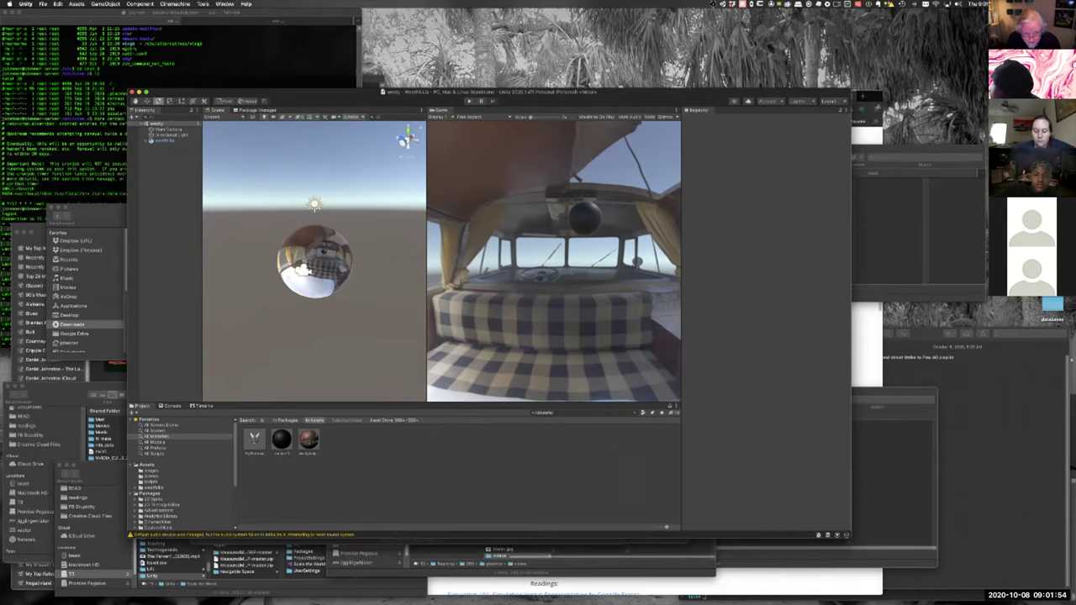
Step: Browse the westfalia asset folder and its subfolders, and list all models in the project
left_click(154, 487)
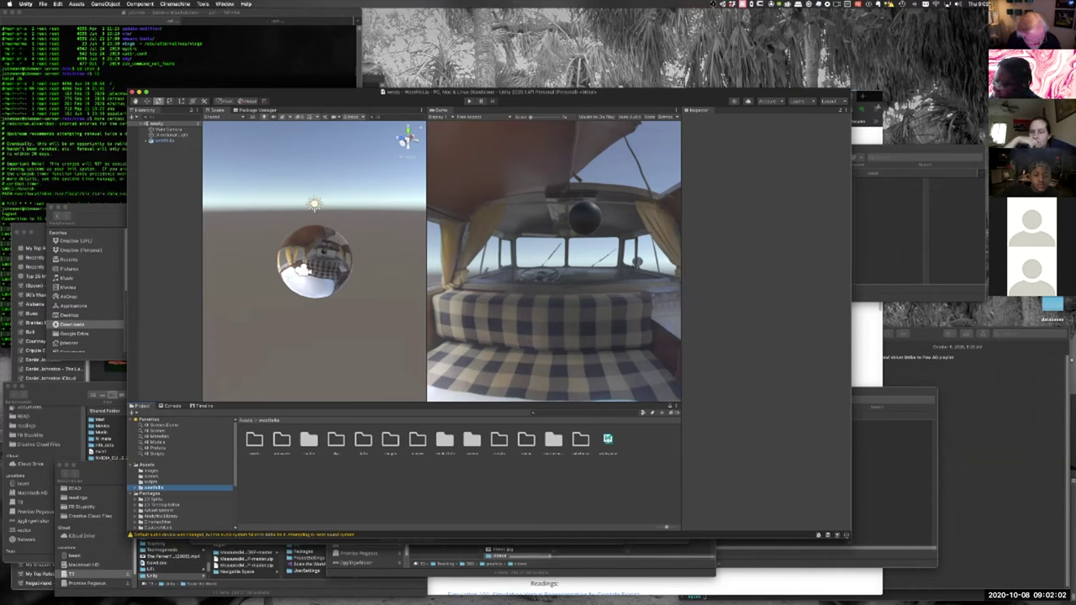
left_click(135, 488)
scroll(181, 475, "down", 5)
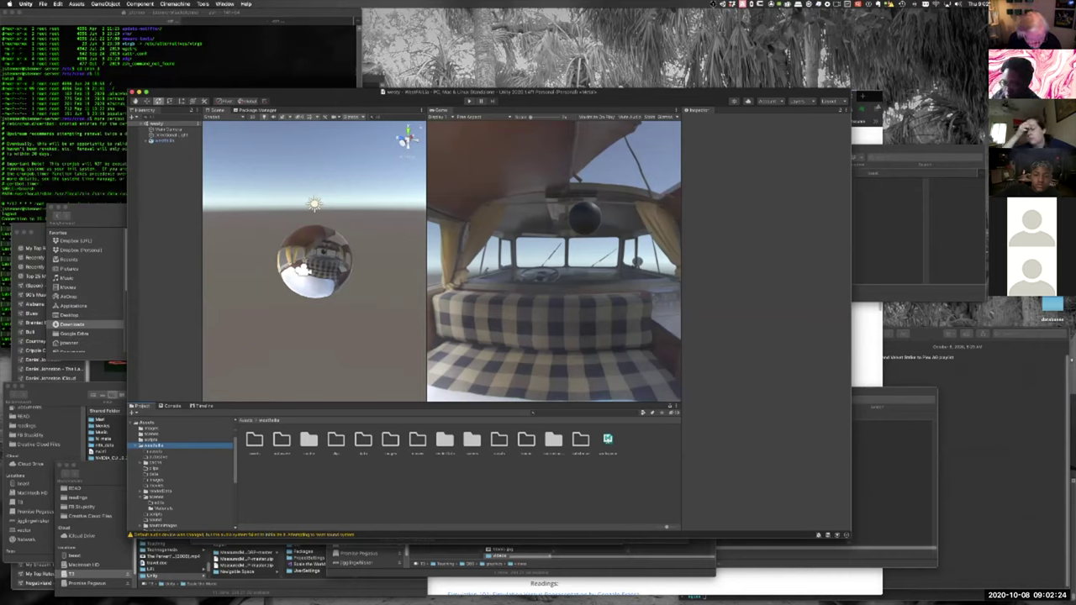
scroll(180, 475, "up", 3)
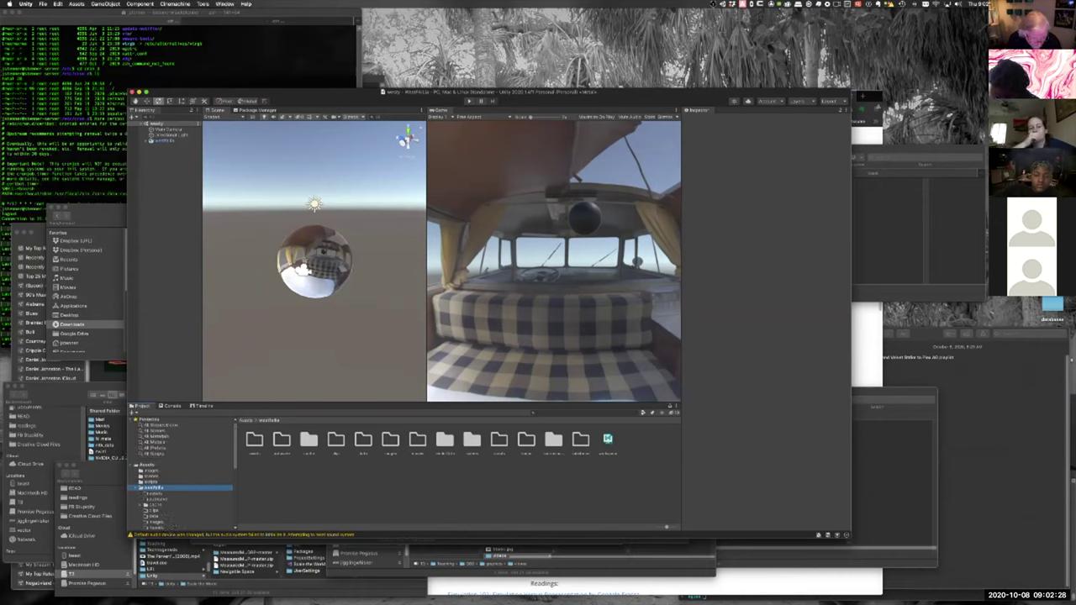
left_click(136, 488)
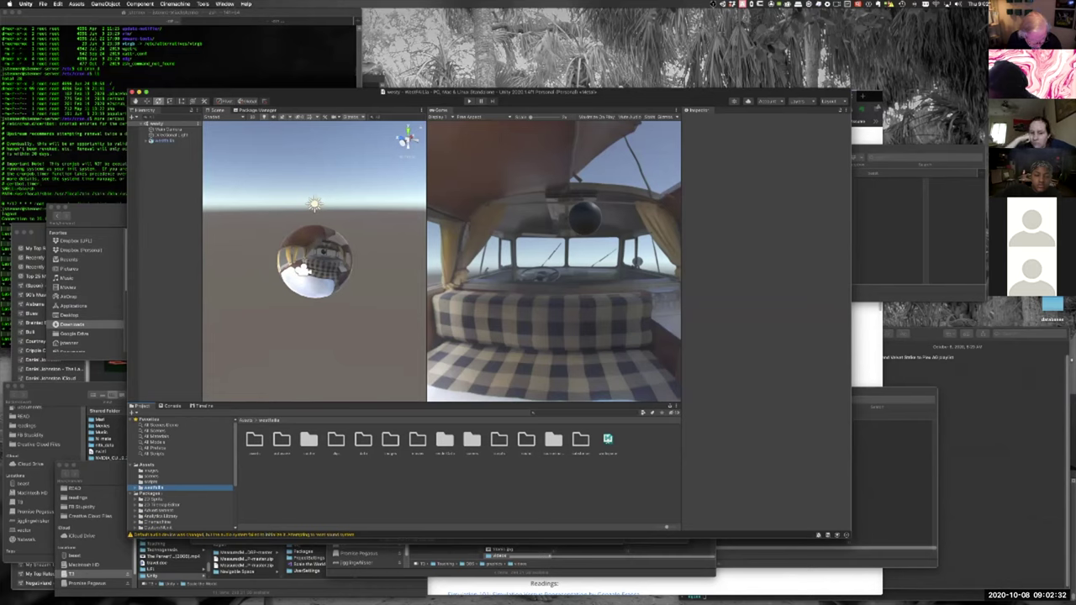
left_click(155, 442)
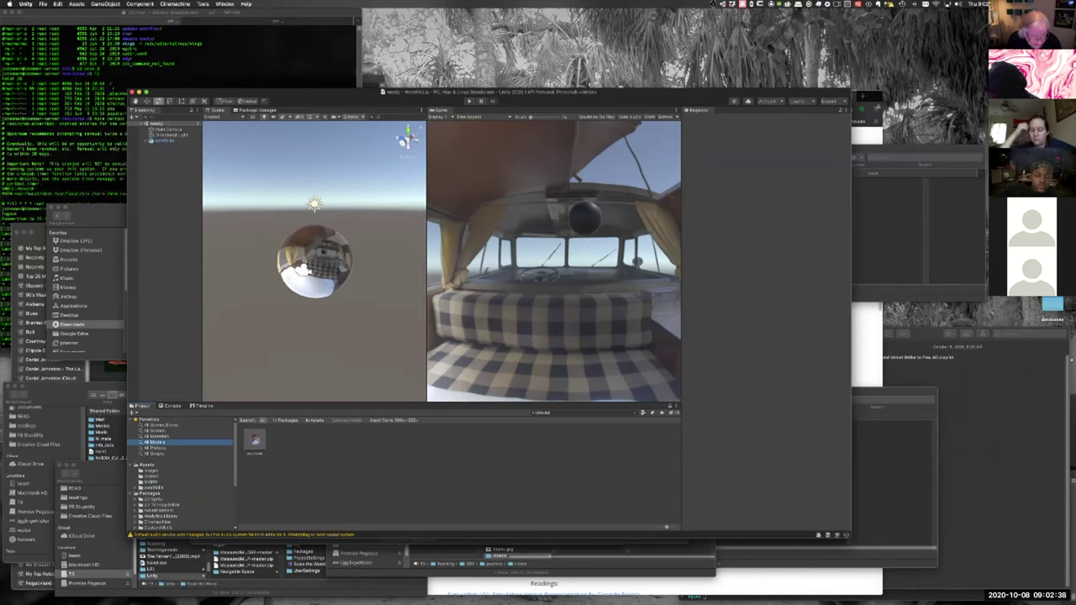
Step: Look around inside the westfalia sphere in the Scene view and review the properties of the Main Camera and Directional Light
left_click(165, 141)
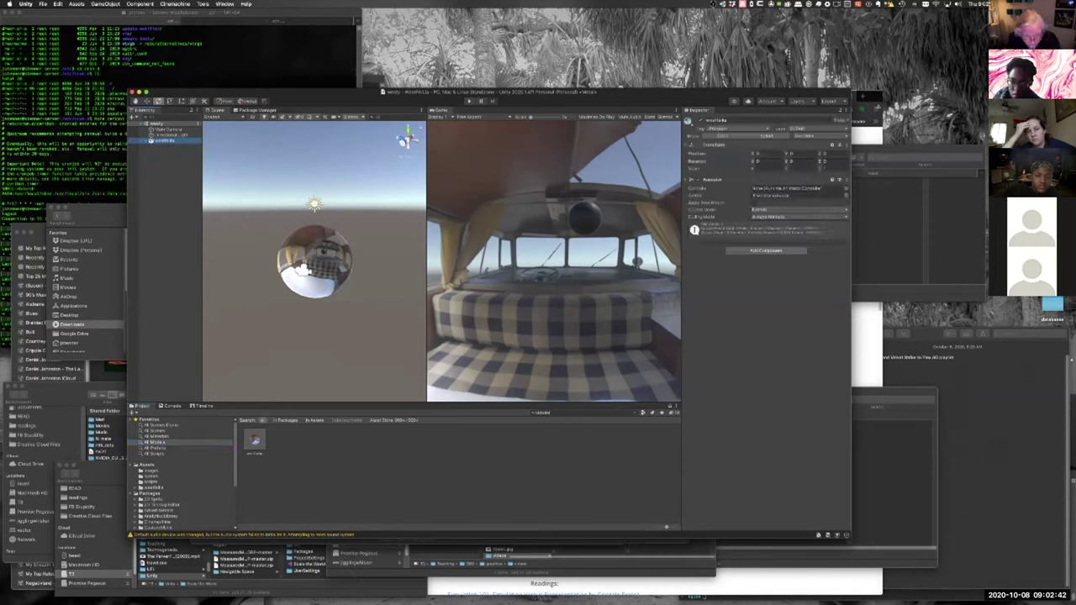
left_click_drag(349, 252, 290, 266, "alt")
left_click_drag(302, 260, 329, 323, "alt")
scroll(315, 262, "up", 15)
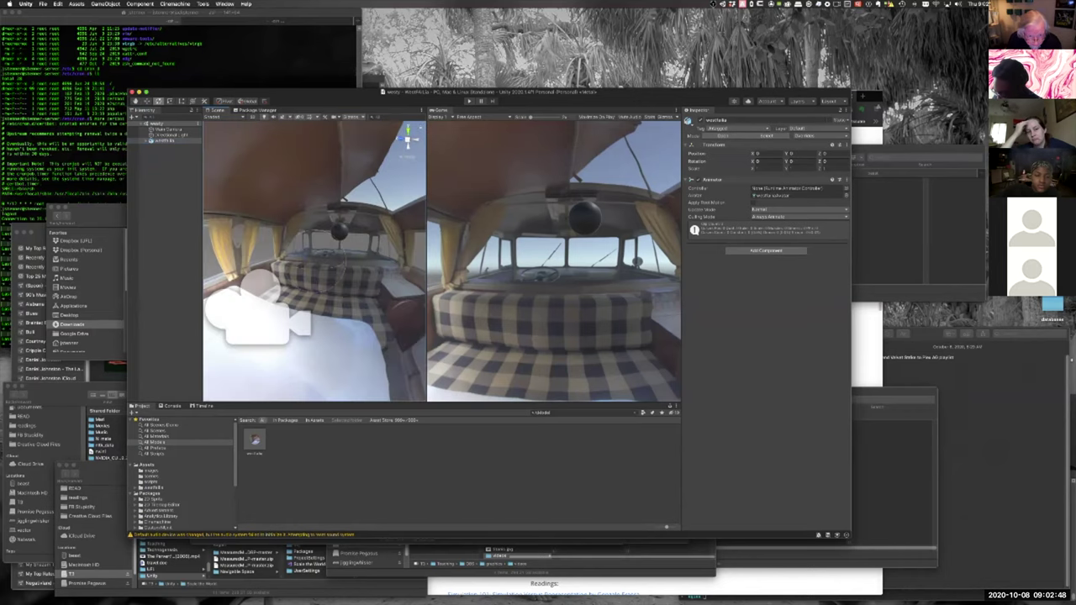
left_click_drag(315, 261, 264, 262, "alt")
left_click_drag(365, 267, 399, 270, "alt")
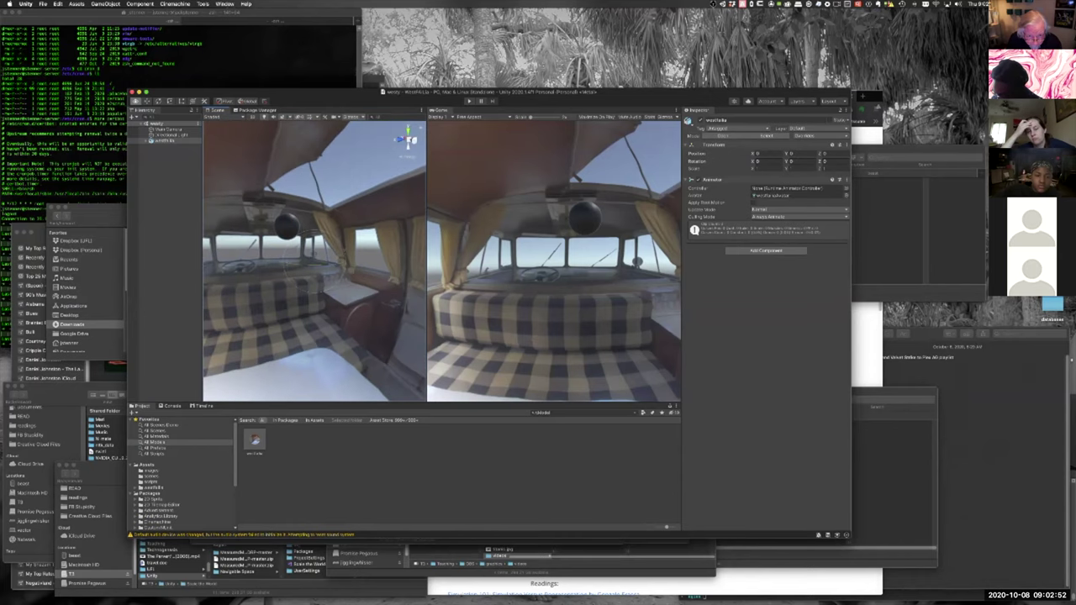
left_click_drag(277, 267, 410, 250, "alt")
left_click_drag(314, 263, 375, 252, "alt")
left_click_drag(310, 249, 362, 263, "alt")
left_click(165, 130)
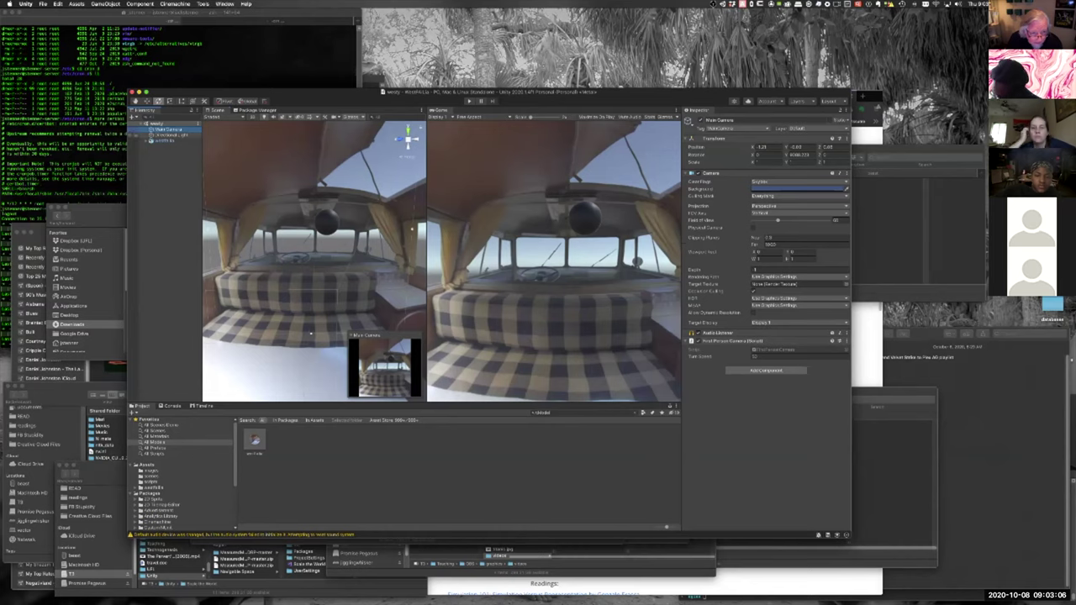
left_click(165, 135)
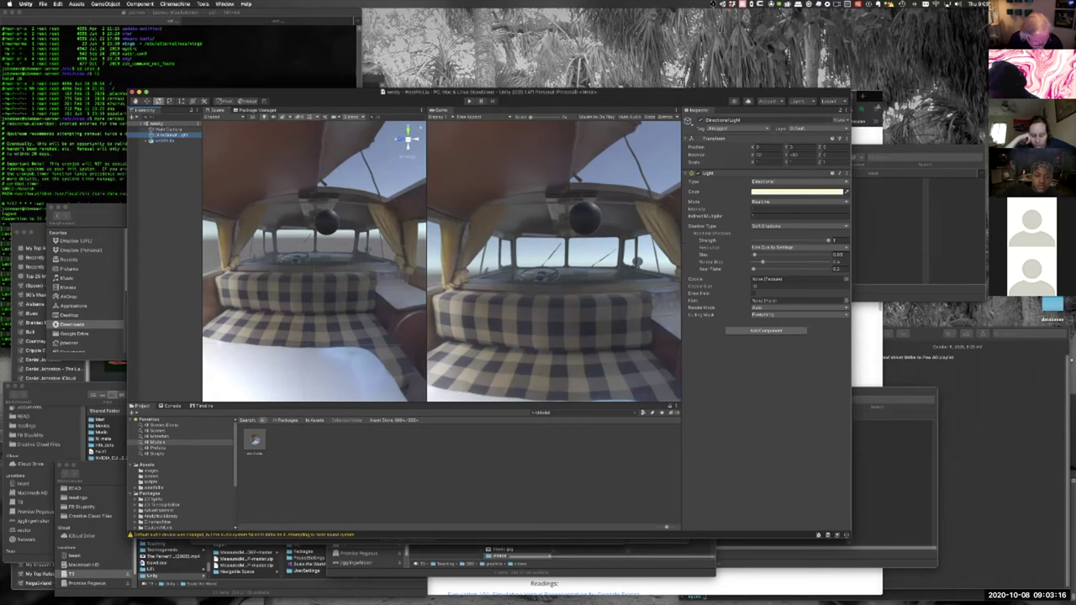
Step: Open the westyCine scene from the list of all project scenes and widen the area listing its objects
left_click(154, 431)
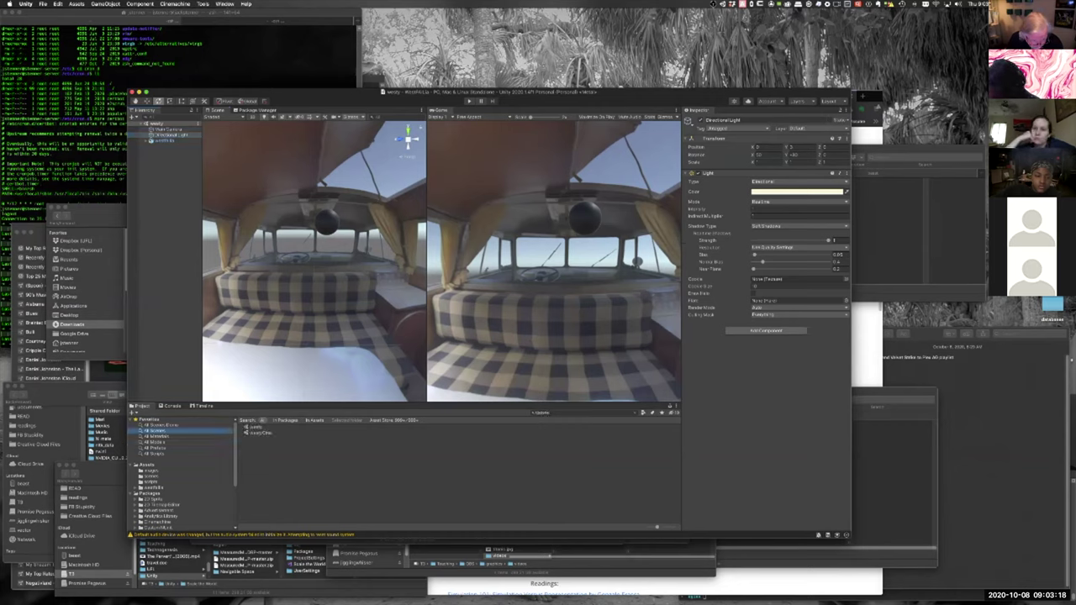
left_click(259, 432)
double_click(259, 432)
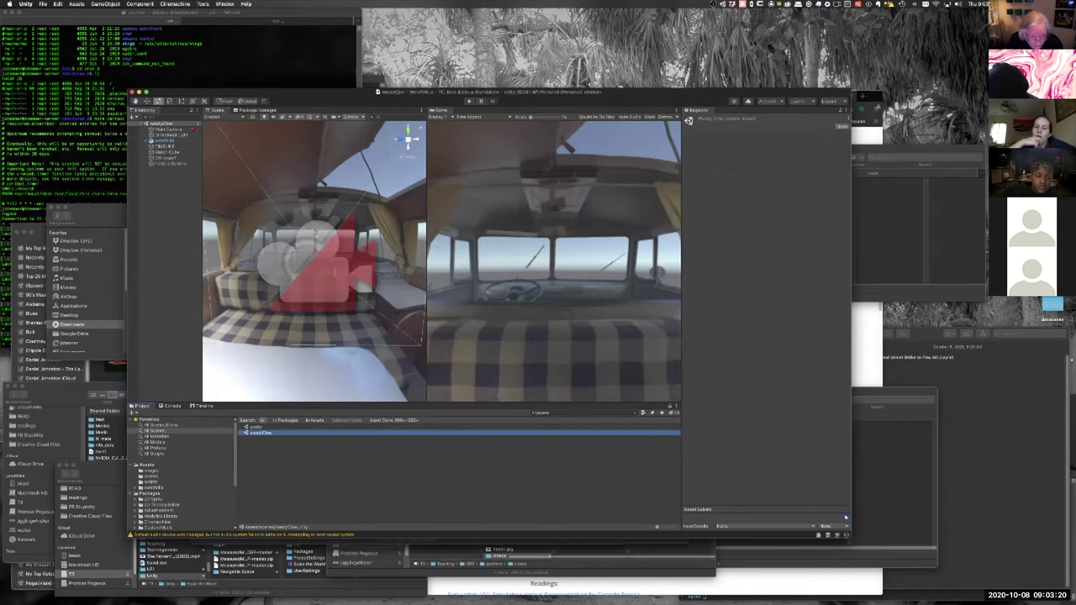
left_click_drag(202, 252, 226, 252)
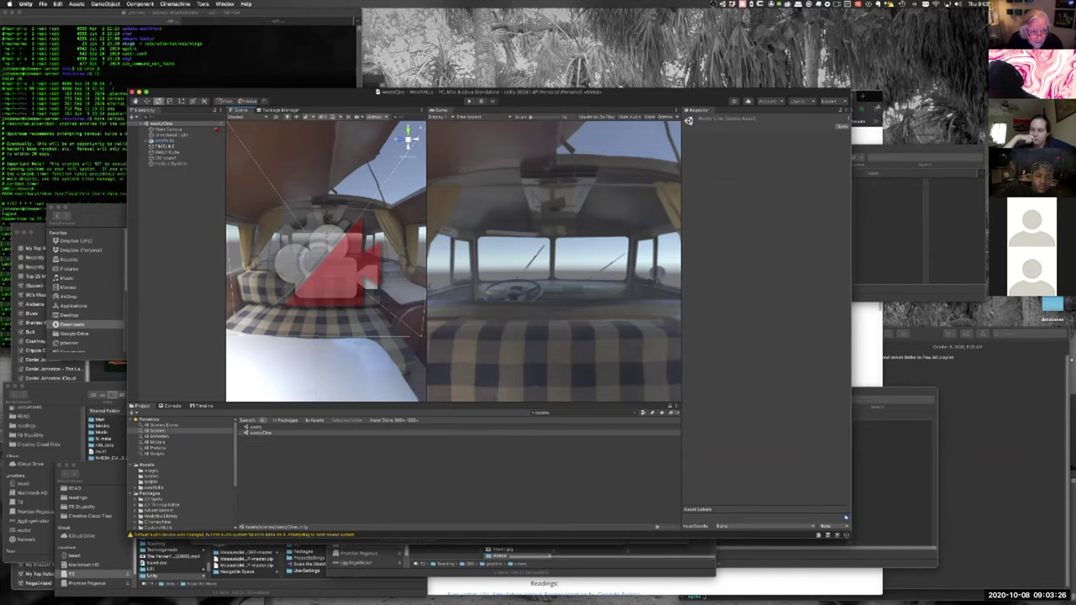
Step: Maximize the editor window, view the westfalia sphere from outside, and review the TIMELINE object's properties
left_click(145, 93)
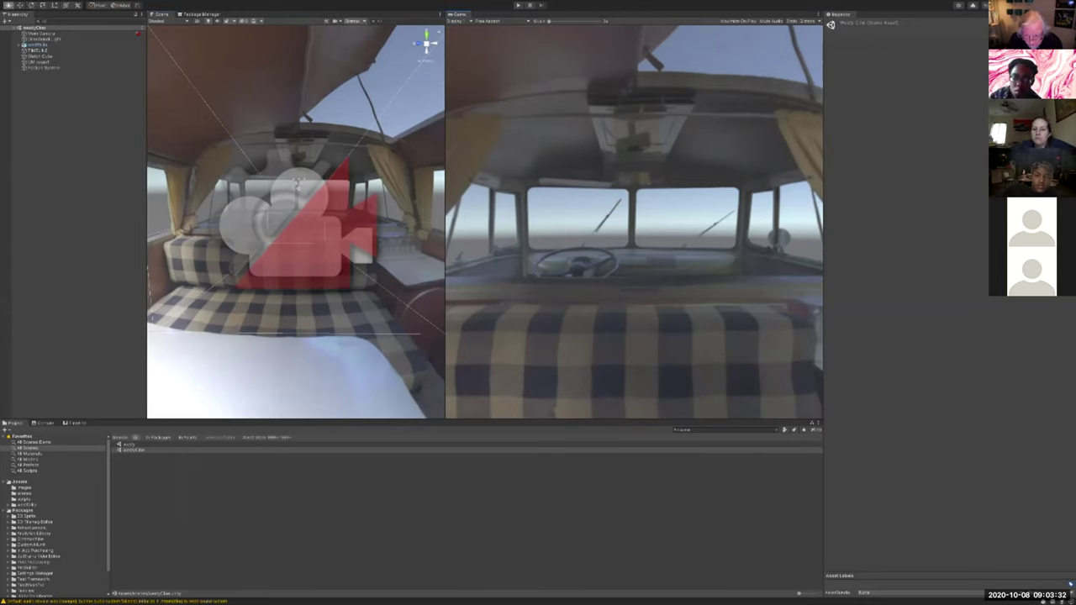
left_click_drag(298, 183, 326, 166, "alt")
scroll(317, 181, "down", 10)
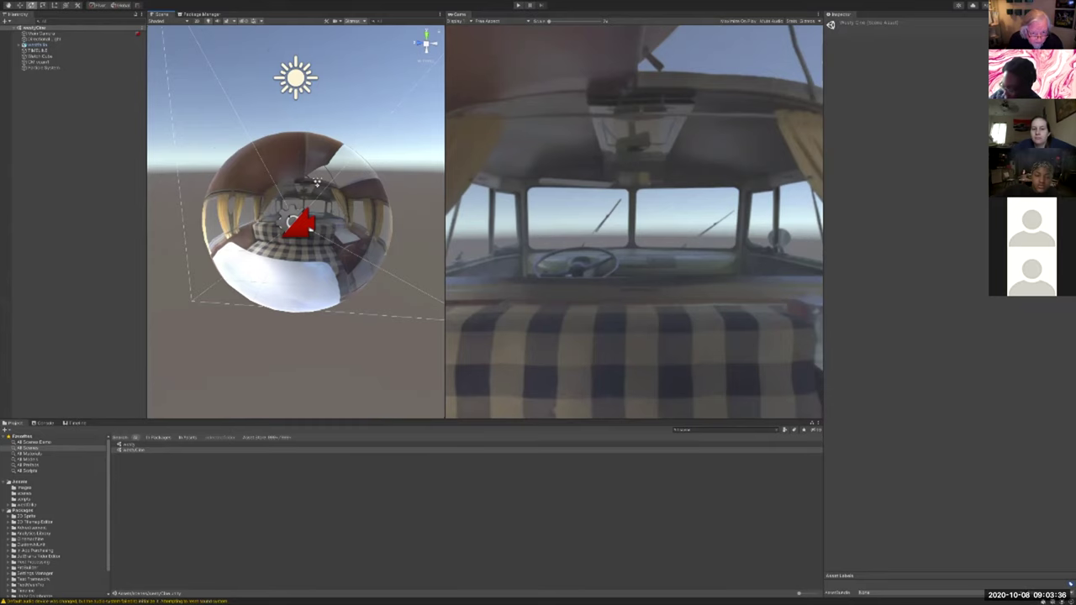
mouse_move(317, 181)
left_mouse_down("alt")
mouse_move(355, 182)
mouse_move(320, 185)
left_mouse_up("alt")
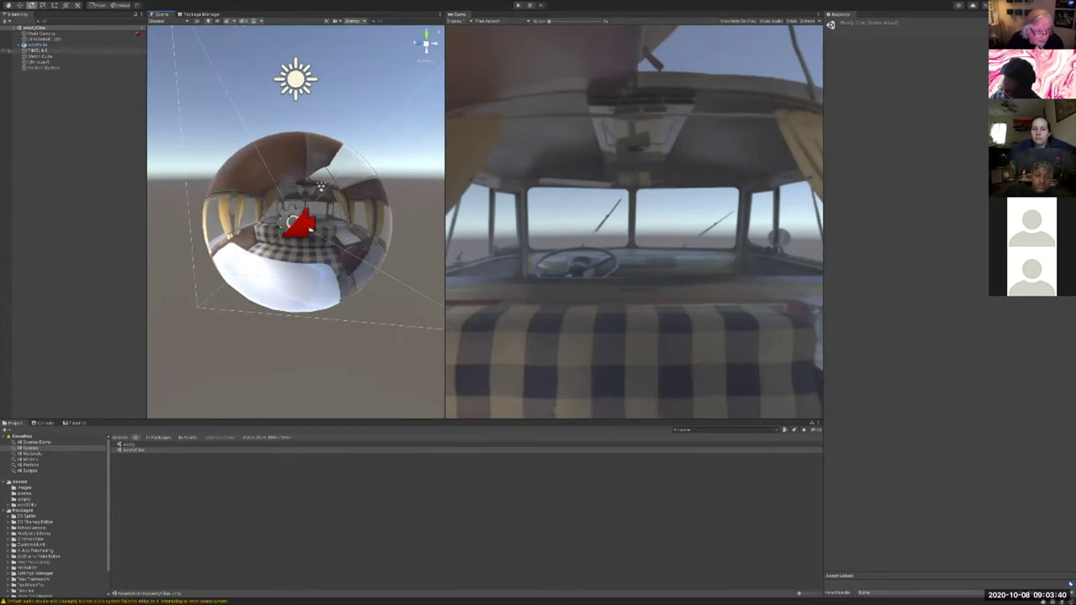
left_click(37, 51)
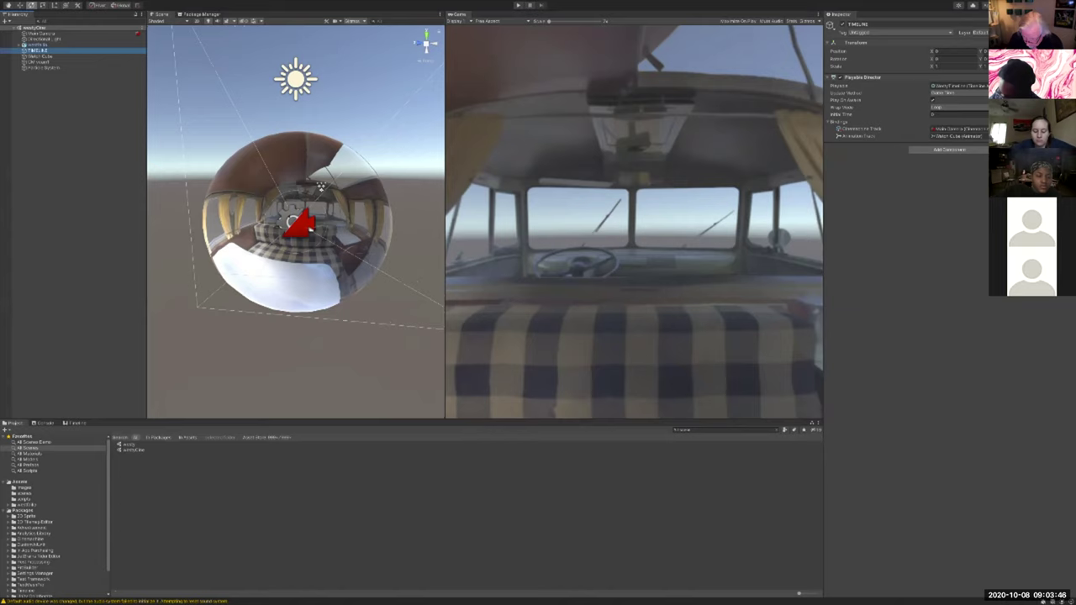
Step: Clear the scene filter in the project browser and look through the westfalia, images and scenes folders
left_click(775, 430)
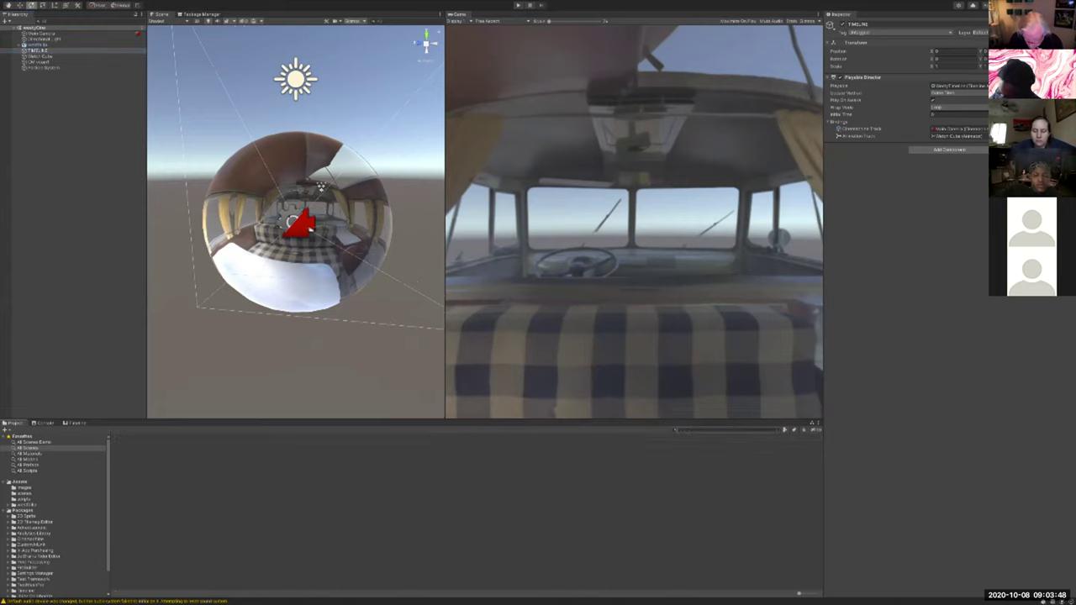
left_click(27, 505)
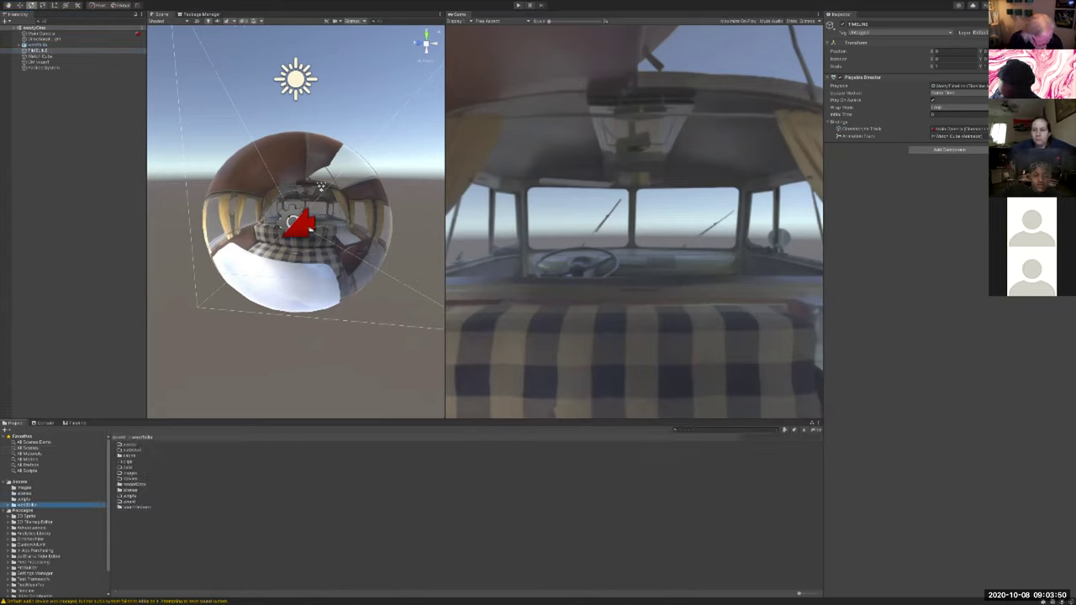
left_click(25, 488)
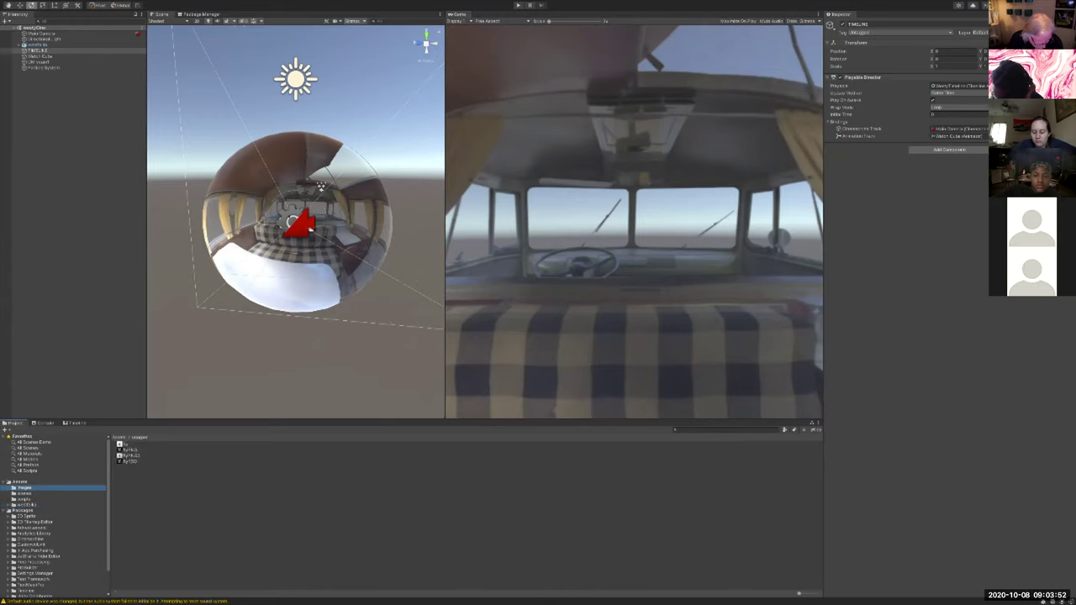
left_click(24, 493)
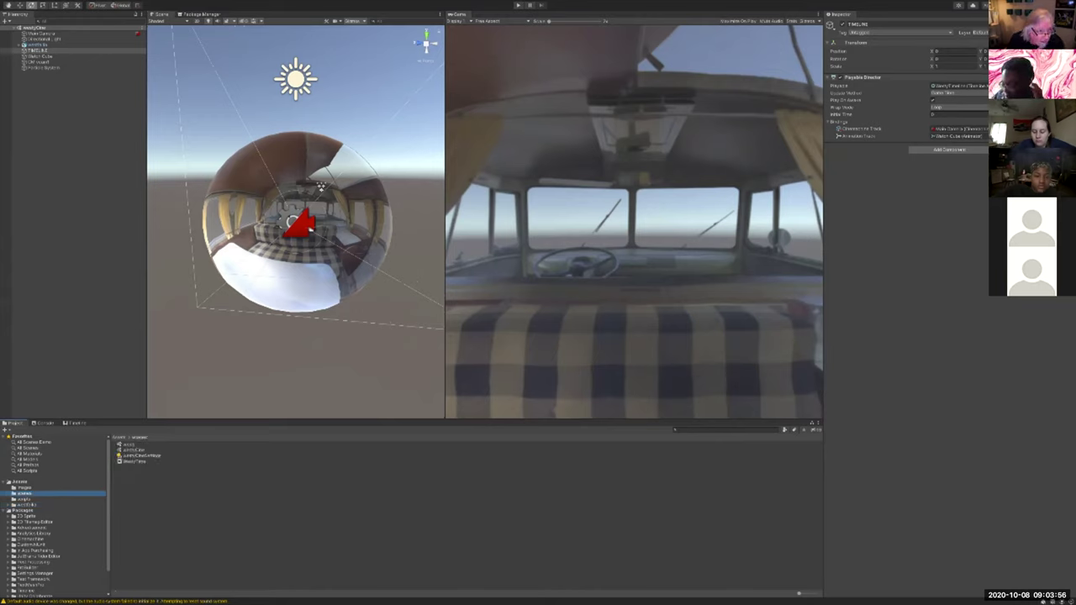
Step: Review the CM vcam1 and Particle System properties and preview the westyCine scene in Play mode, stopping it again
left_click(38, 62)
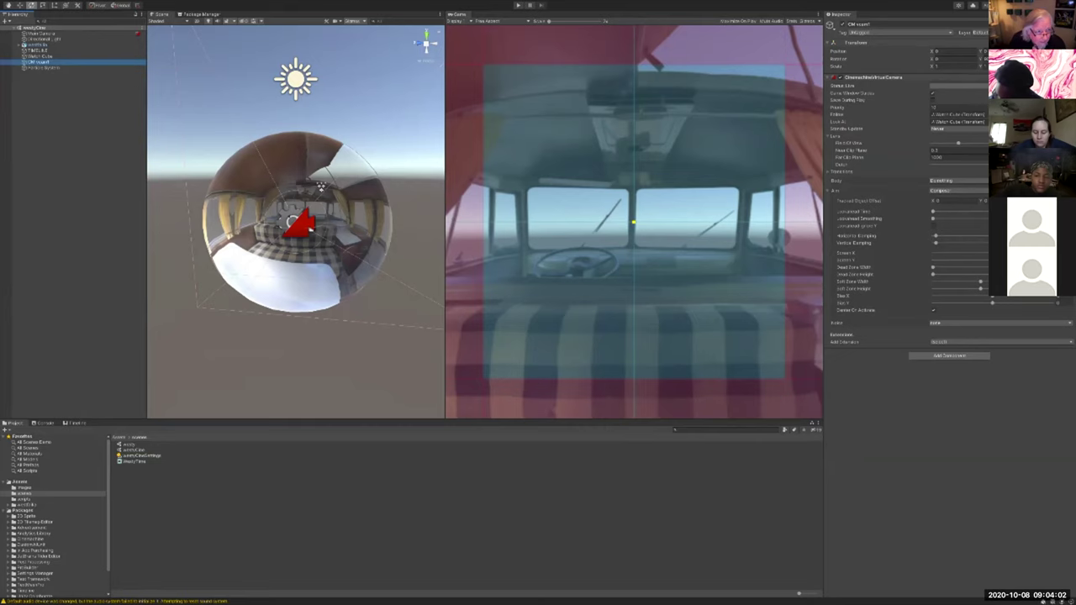
left_click(44, 68)
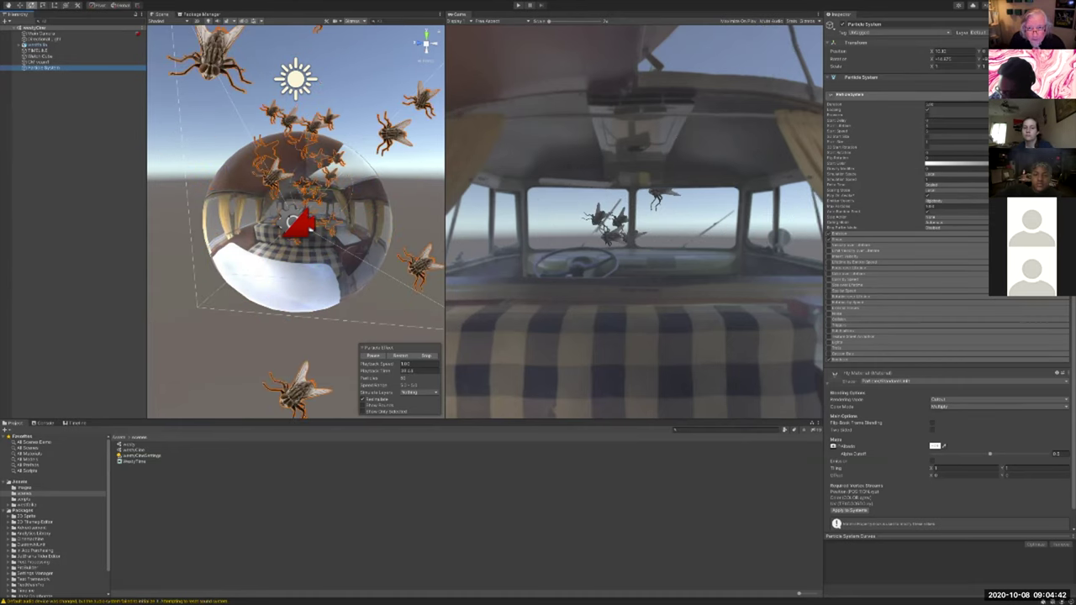
key("ctrl+p")
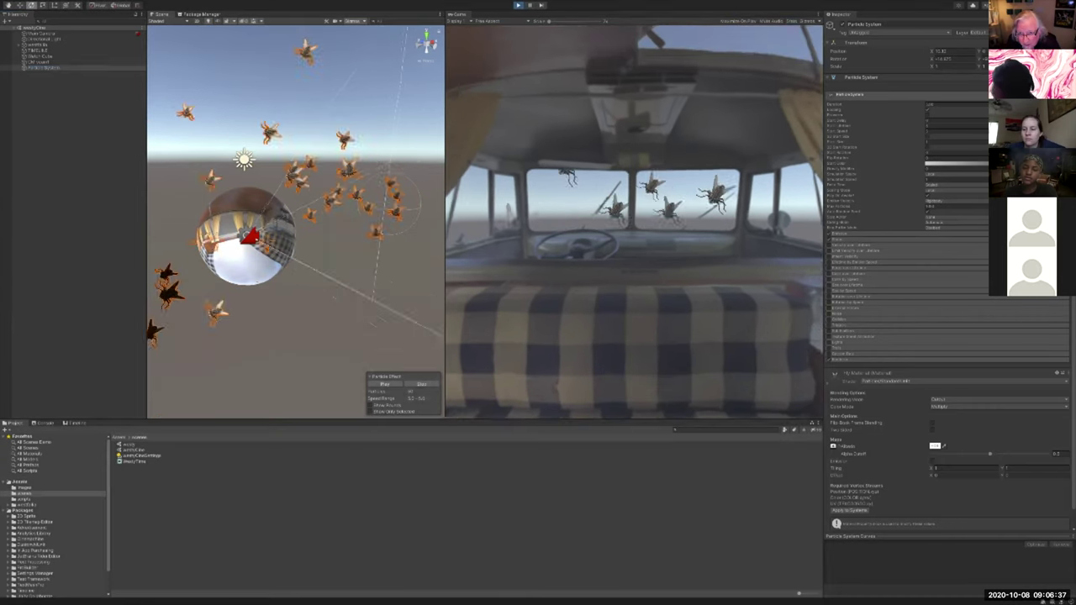
left_click(519, 5)
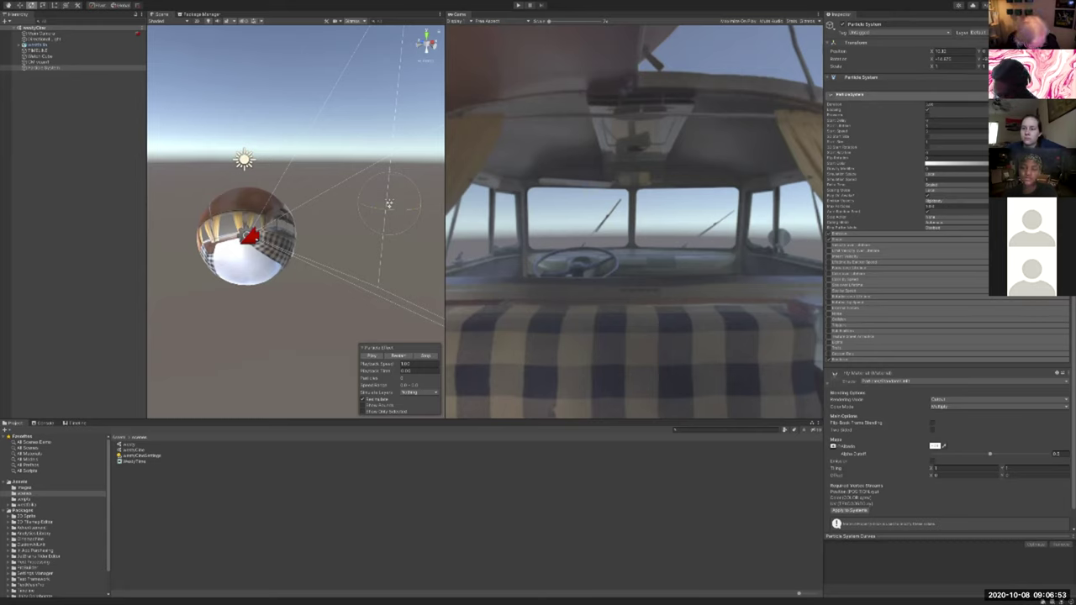
Step: Open the westy scene and save a copy as westyDemo in the project's scenes folder
left_click(129, 444)
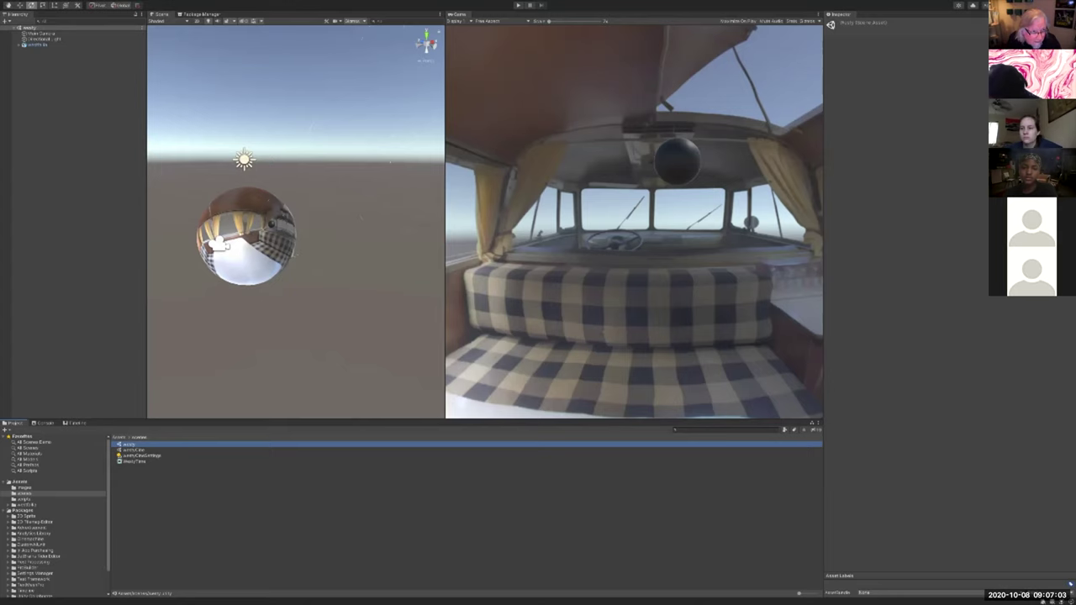
mouse_move(102, 3)
left_click(43, 3)
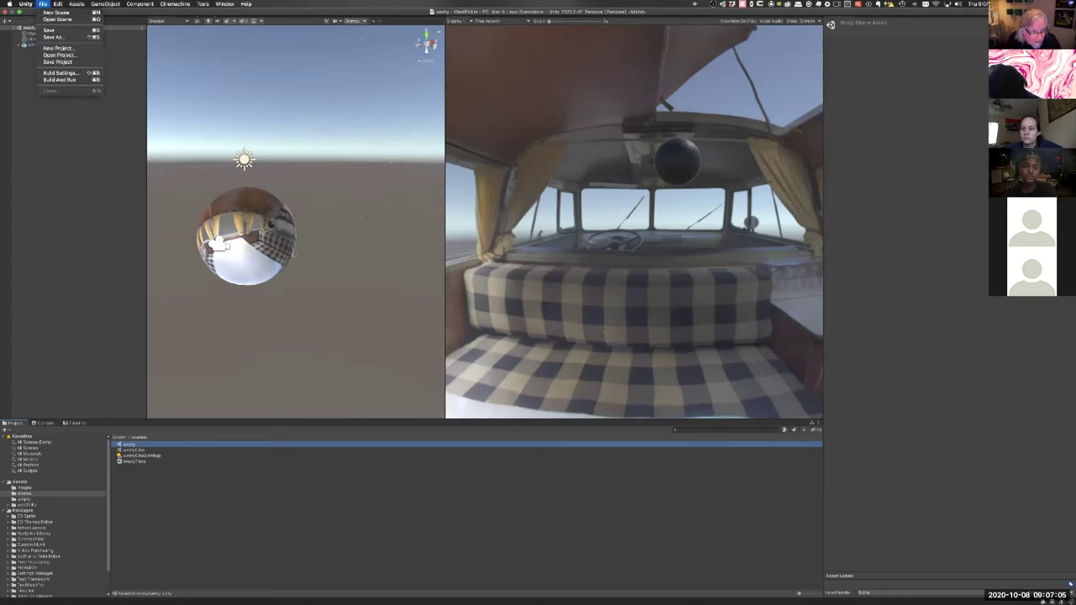
left_click(54, 37)
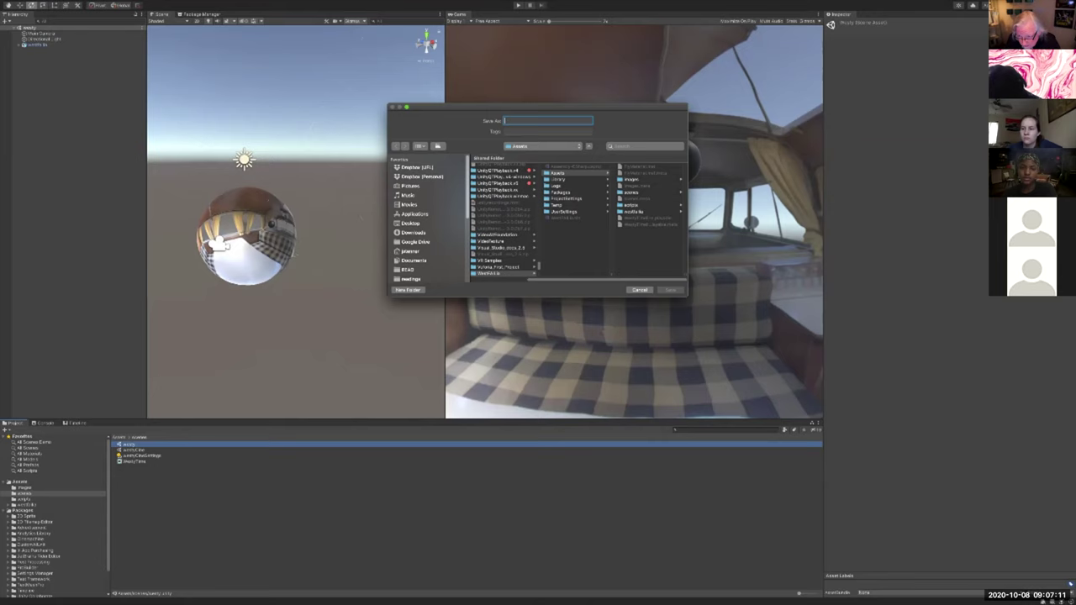
left_click(633, 192)
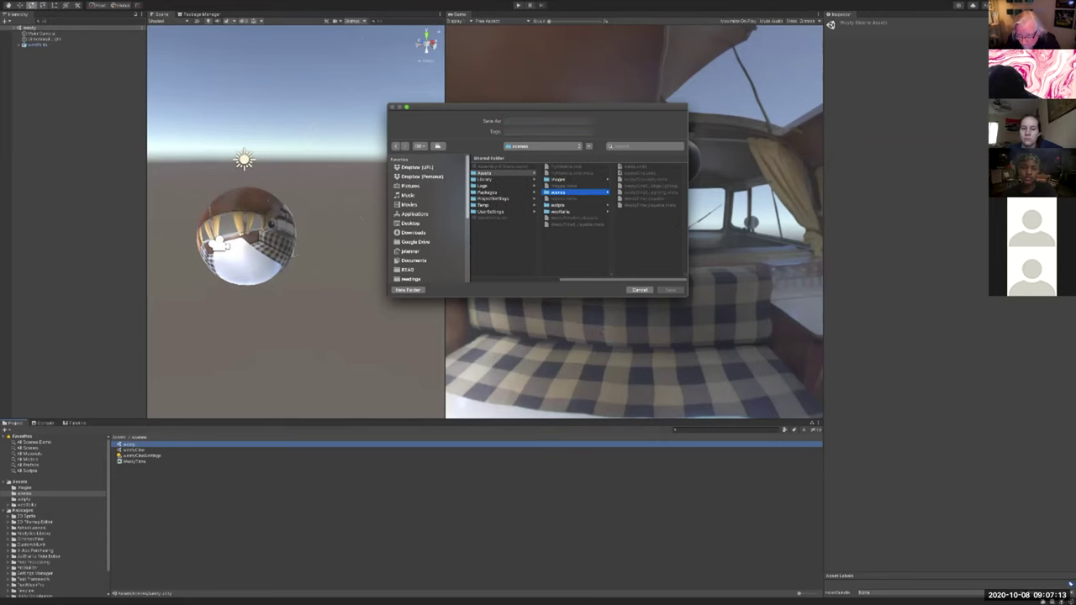
left_click(533, 121)
type("westyDemo")
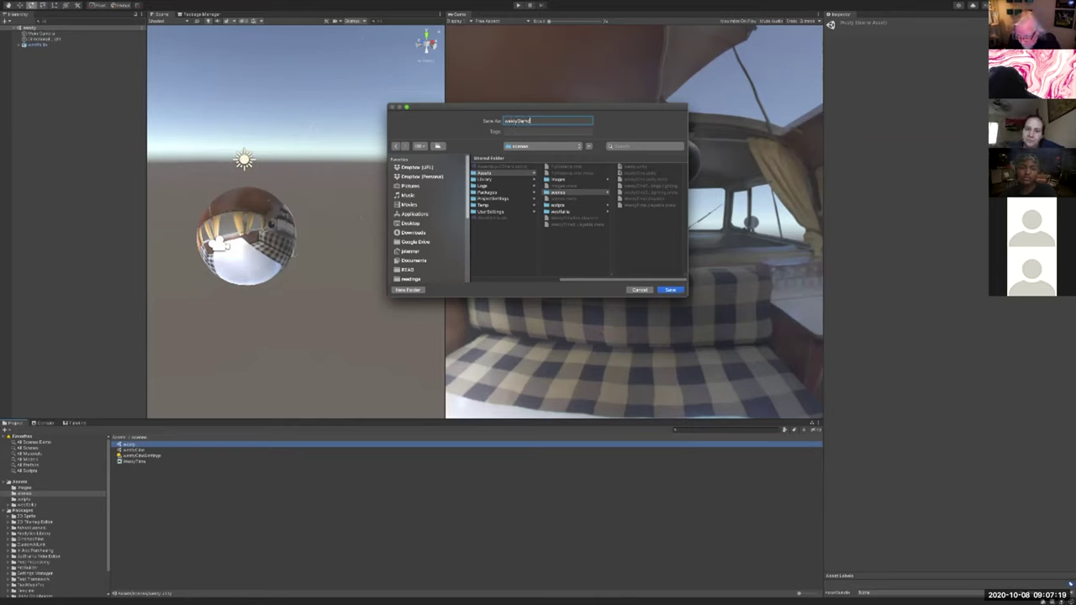
key("Return")
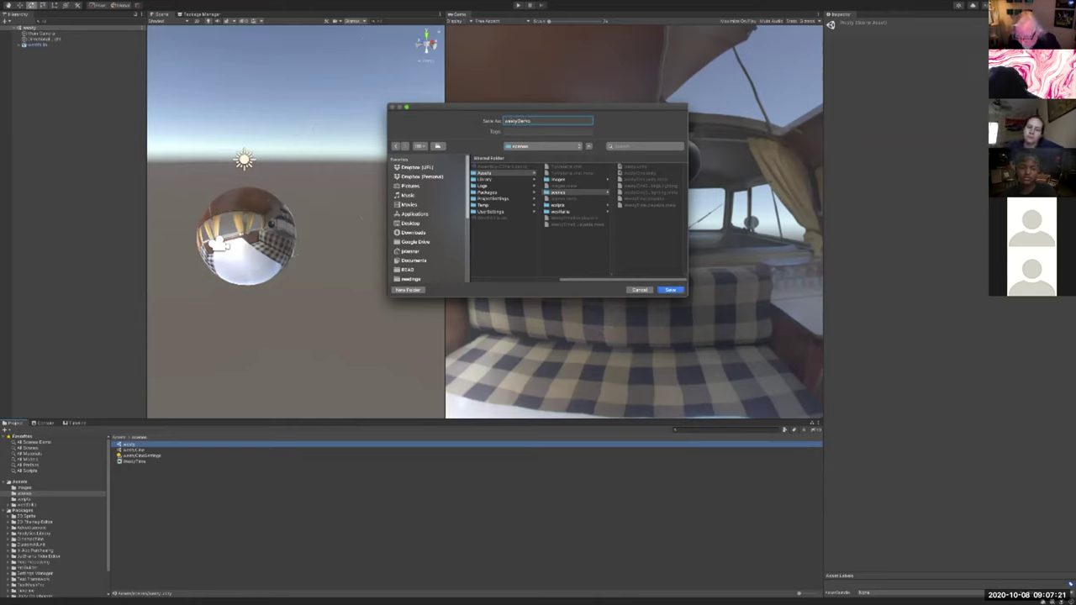
left_click(136, 462)
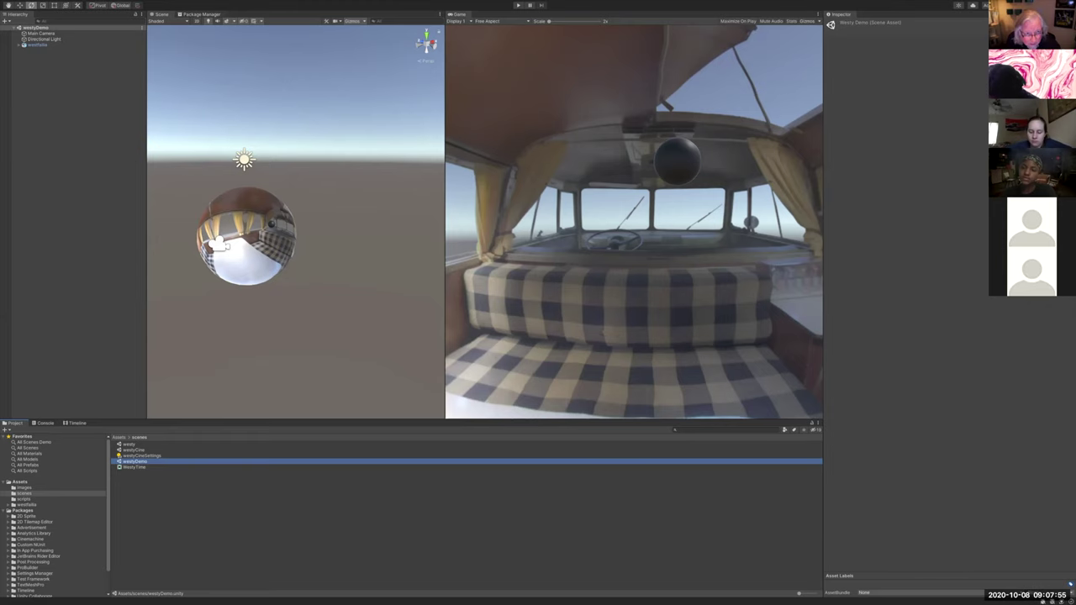
Step: List the Unity Registry packages in the Package Manager and view the details of the Cinemachine package
left_click(202, 14)
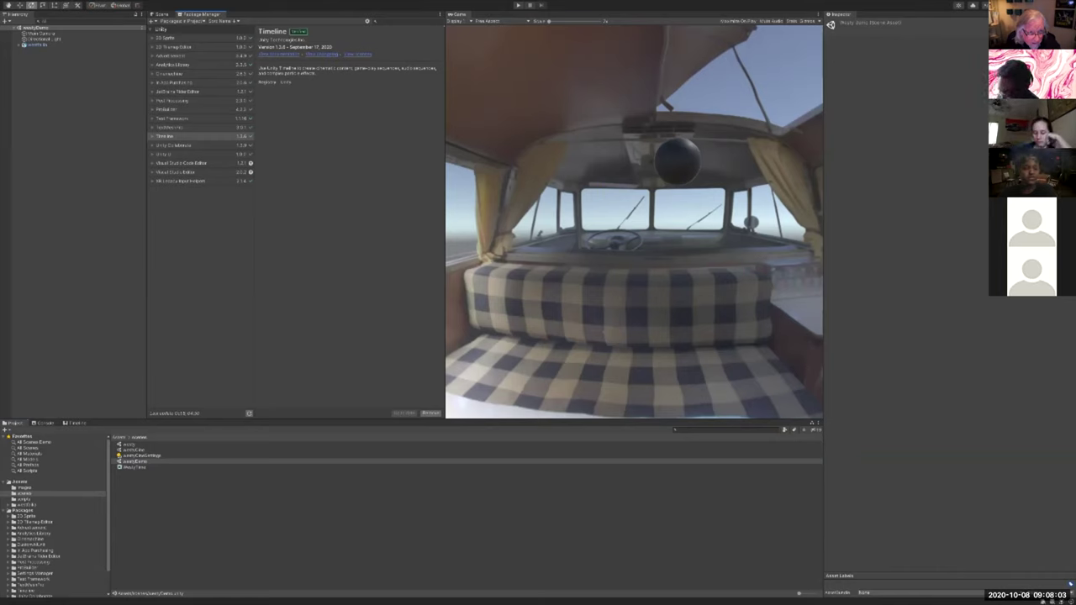
left_click(179, 20)
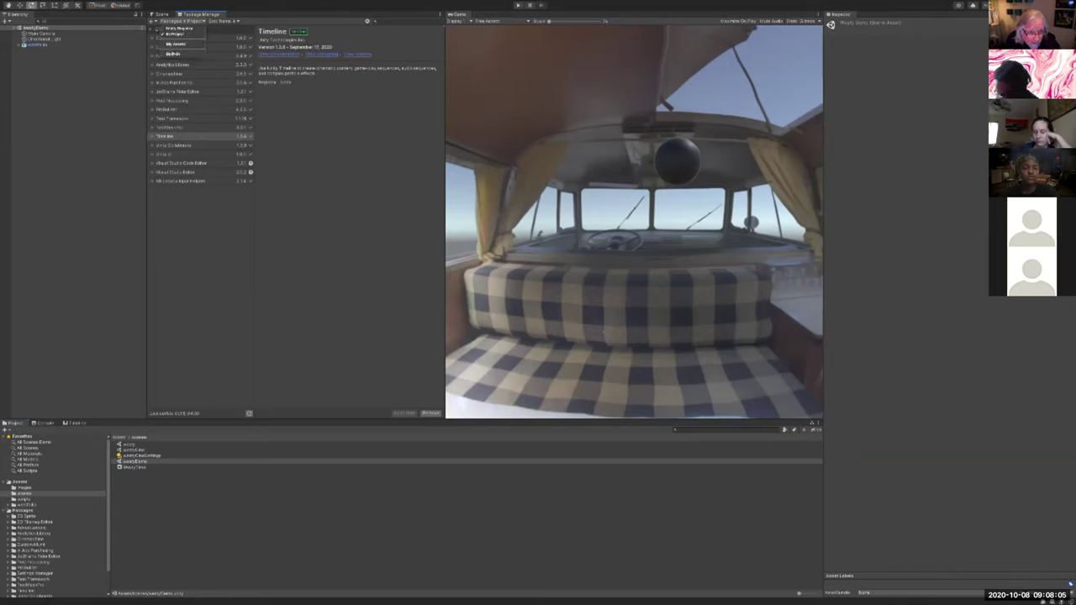
key("Escape")
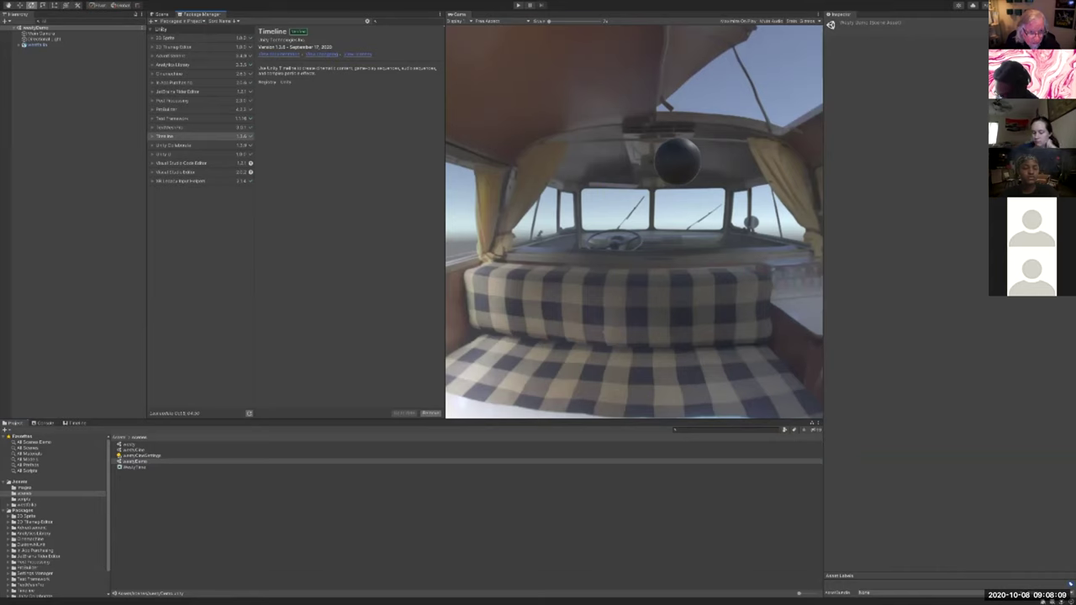
left_click(179, 20)
left_click(179, 29)
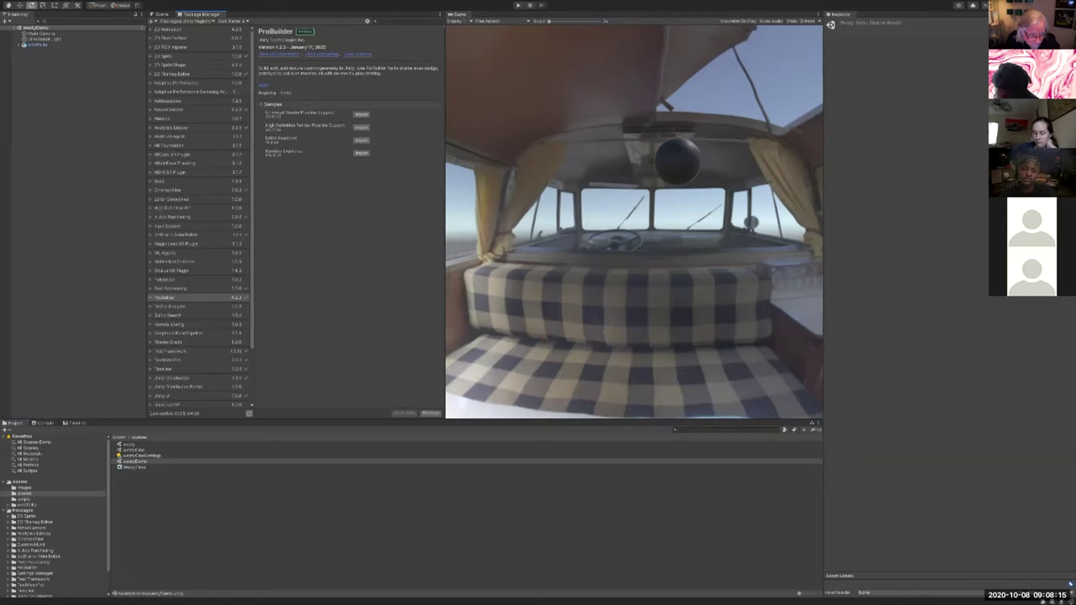
left_click(169, 190)
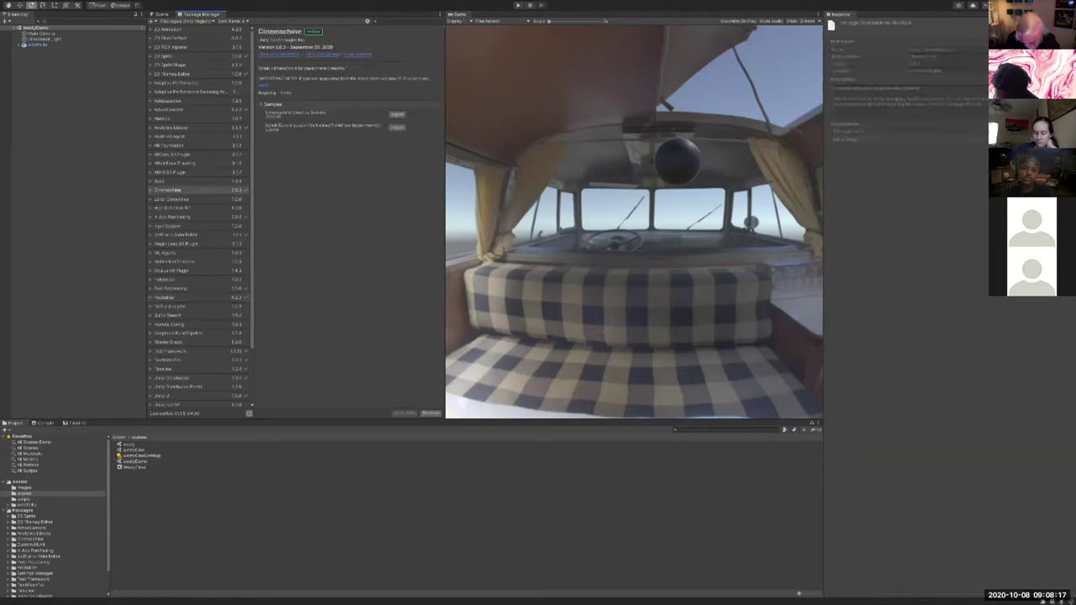
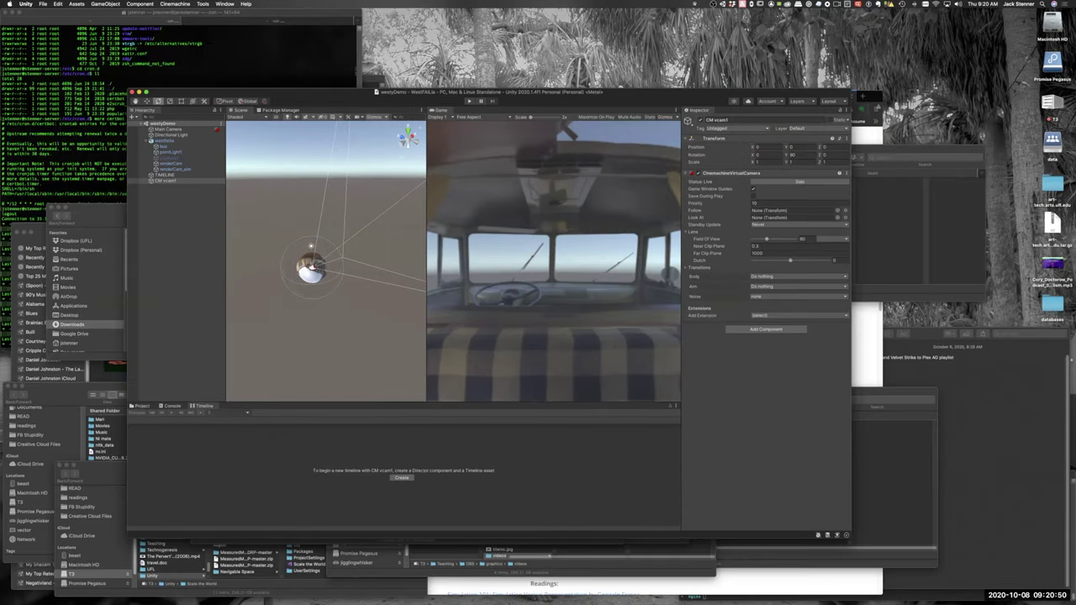
Step: Collapse the westfalia object's children and review the Main Camera's components, including its Cinemachine Brain
left_click(146, 141)
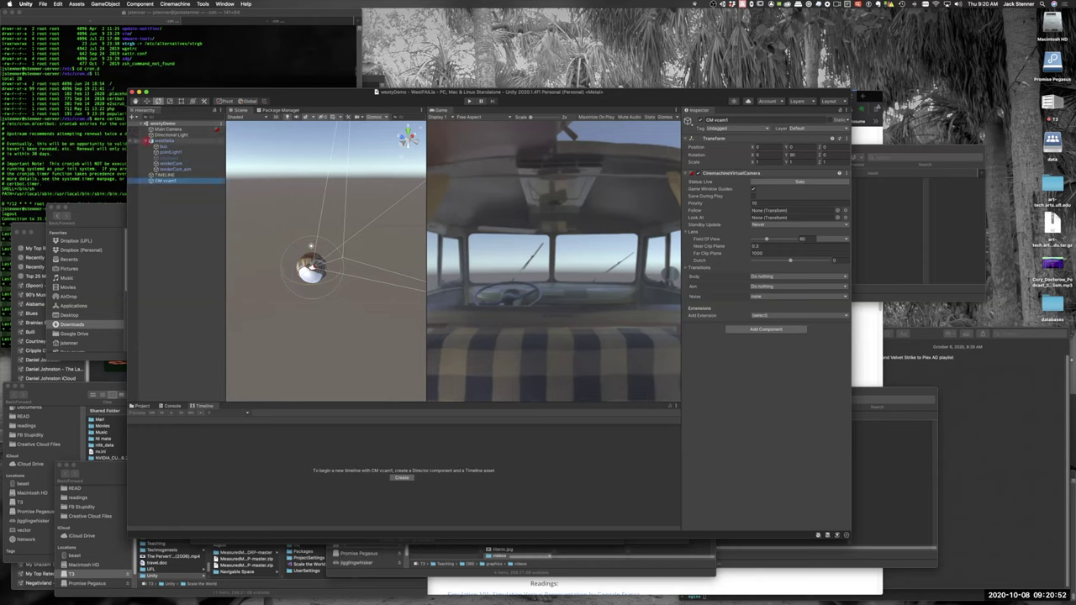
left_click(148, 140)
left_click(166, 129)
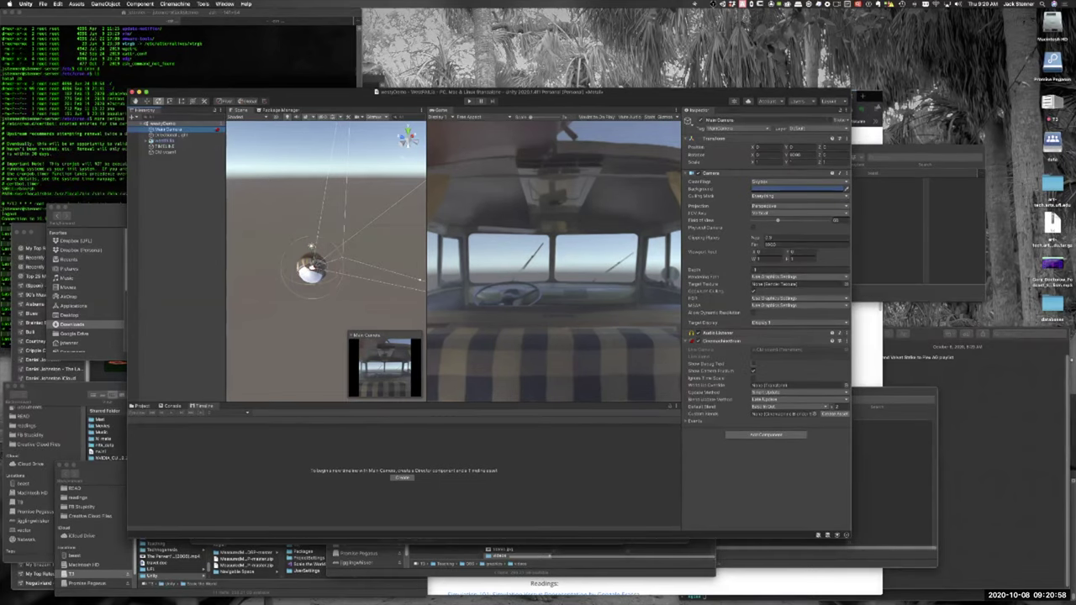
Step: Extend the CM vcam1 clip on the TIMELINE object's Cinemachine track to end at 10 seconds (frame 600)
left_click(166, 146)
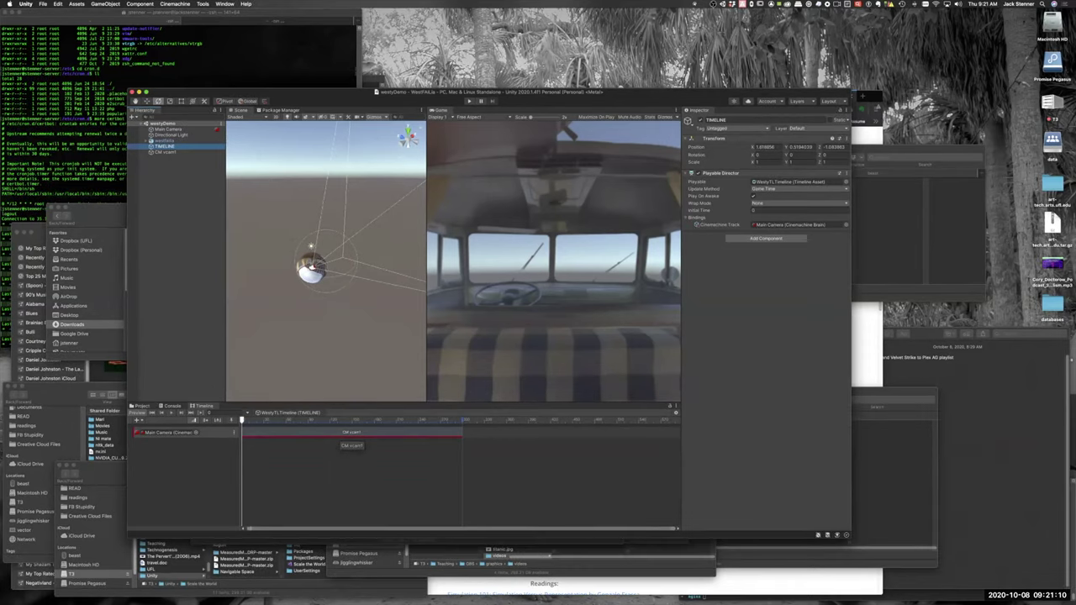
left_click_drag(460, 432, 681, 429)
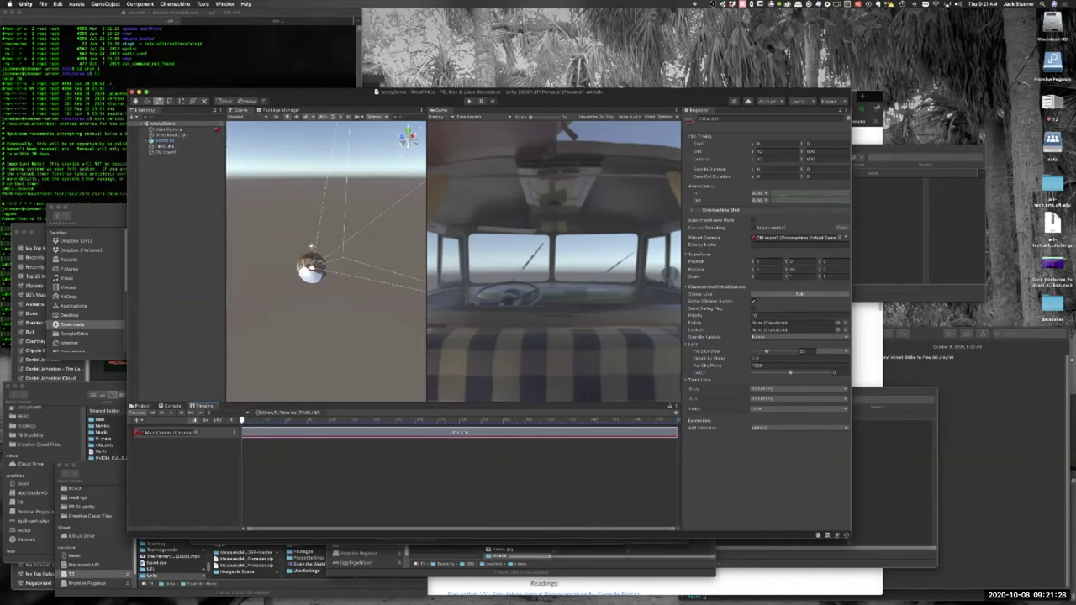
Step: Add a 3D cube to the westyDemo scene and frame it in the Scene view beside the westfalia sphere
left_click(162, 153)
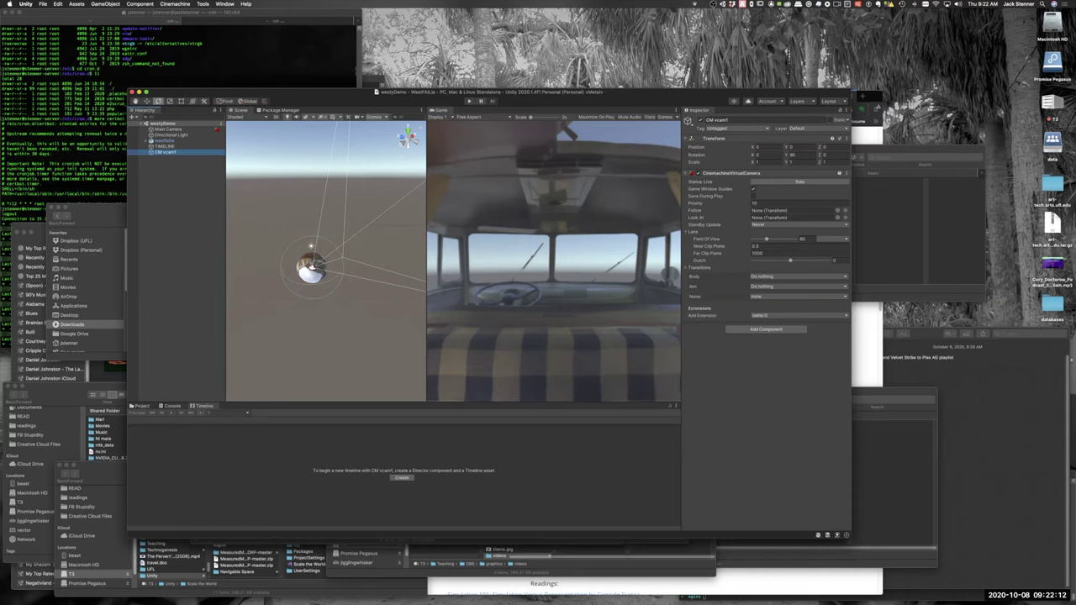
right_click(164, 172)
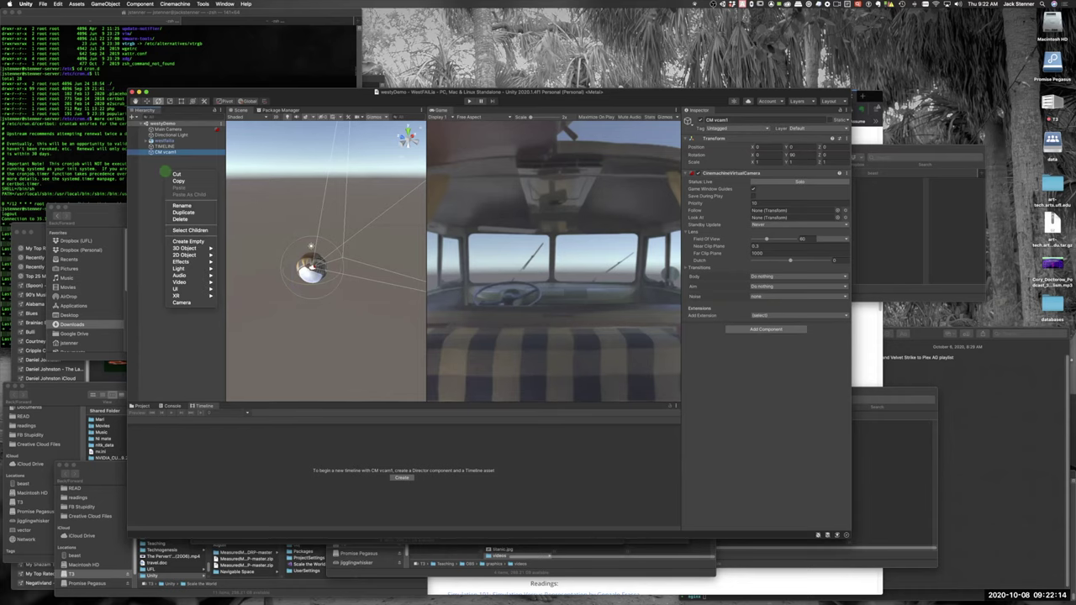
mouse_move(192, 248)
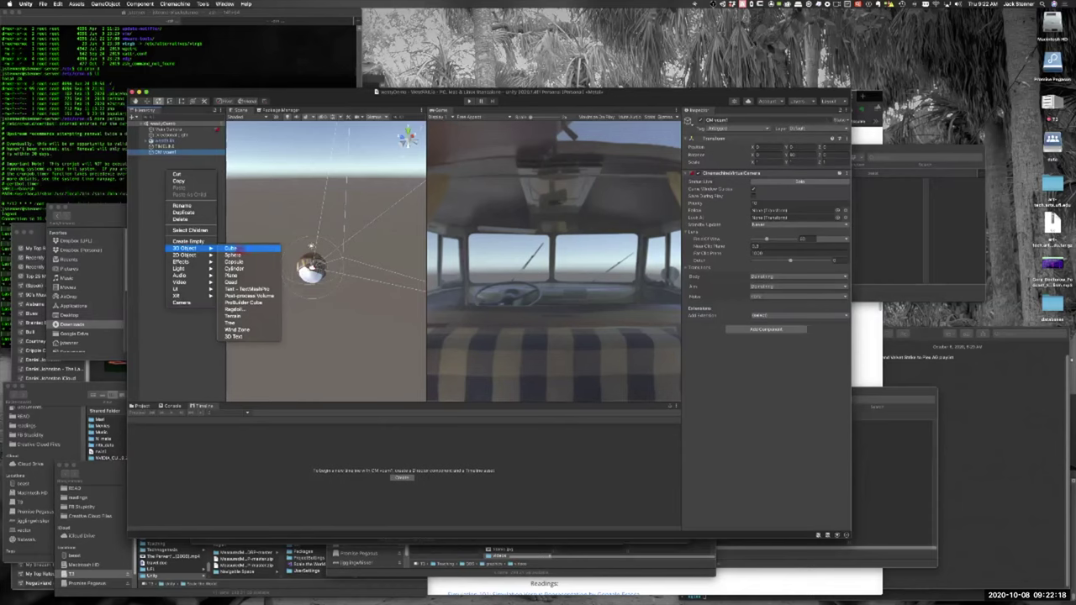
left_click(235, 248)
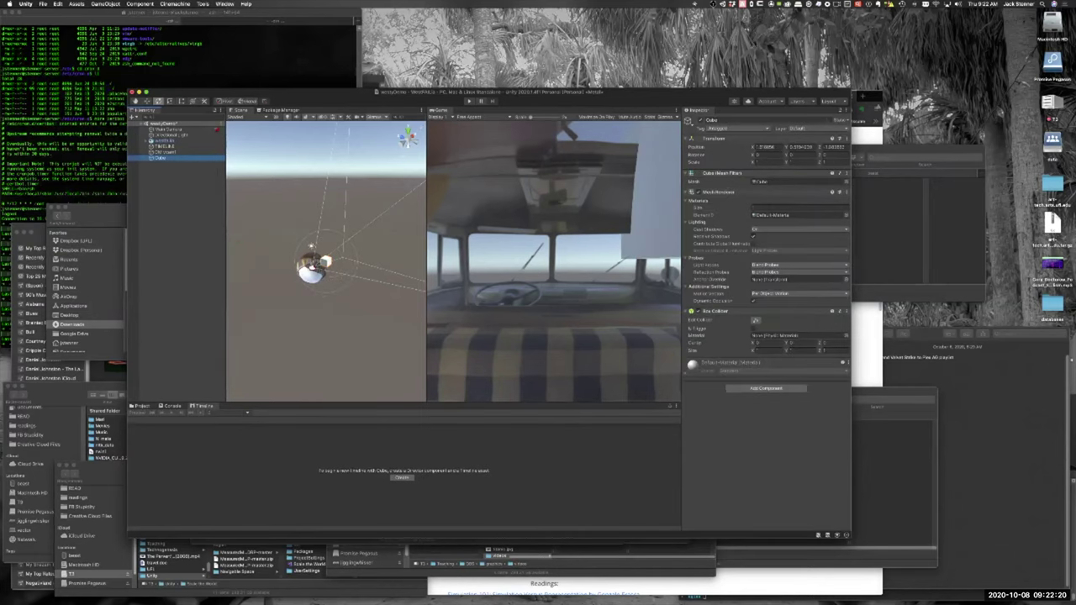
key("f")
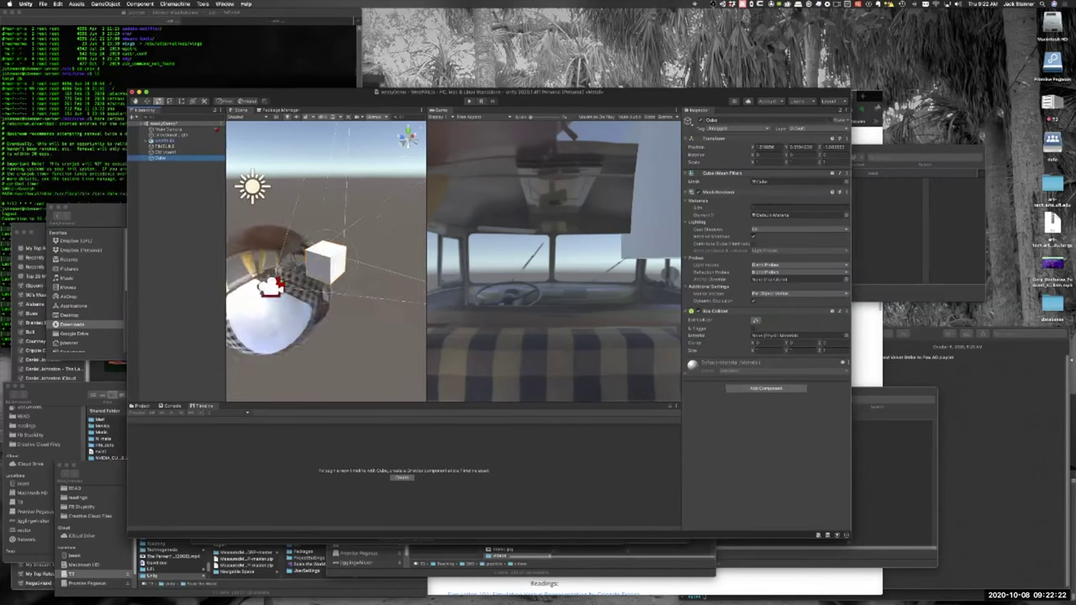
left_click_drag(350, 311, 287, 332, "alt")
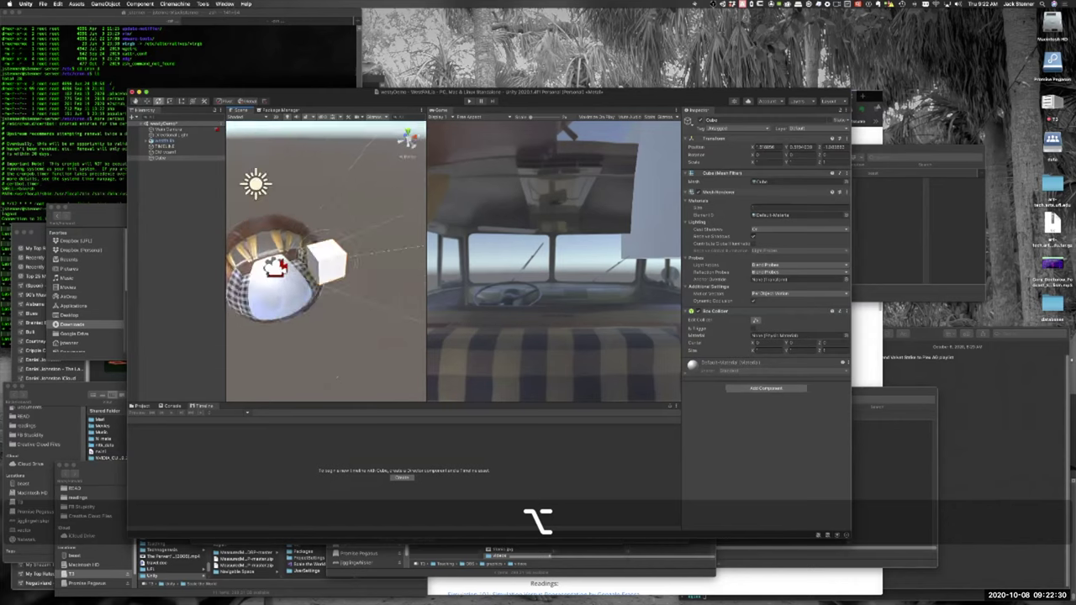
Step: Set the cube's X, Y and Z position to 0 so it sits at the scene origin
left_click(777, 147)
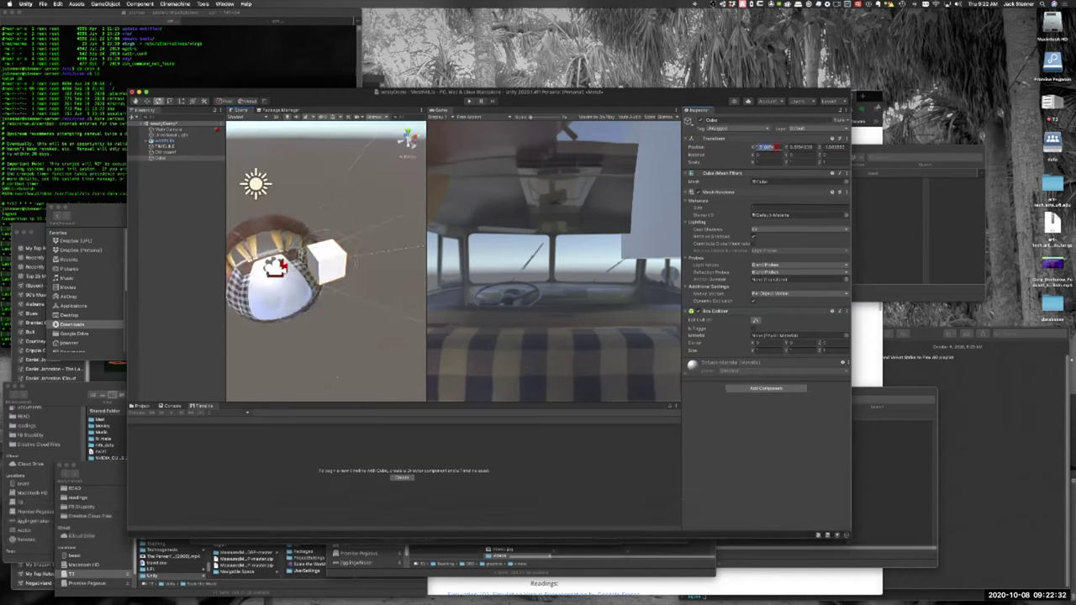
type("0")
key("Tab")
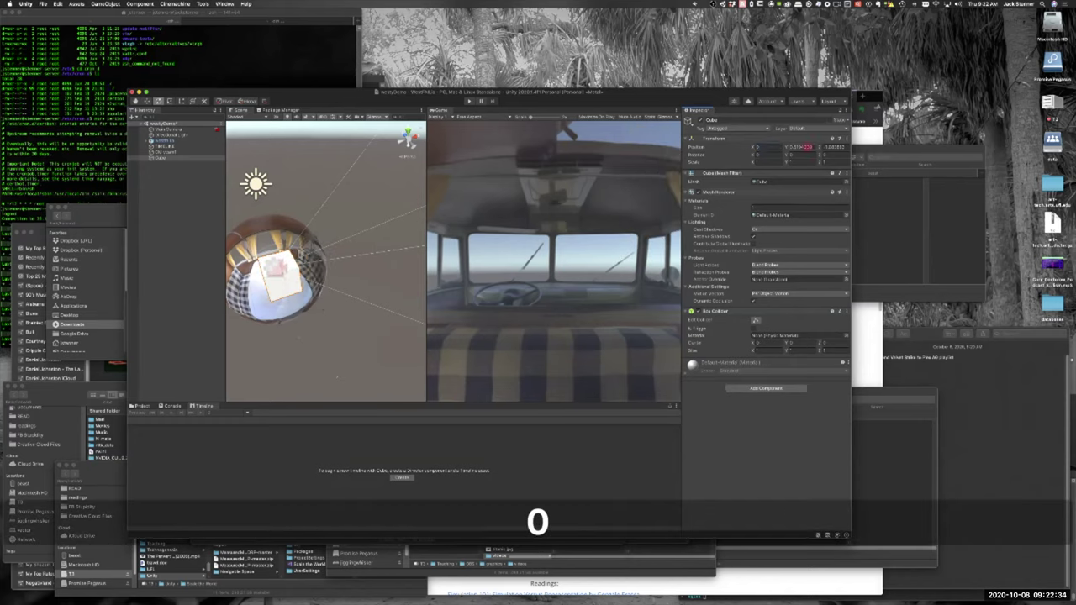
type("0")
key("Return")
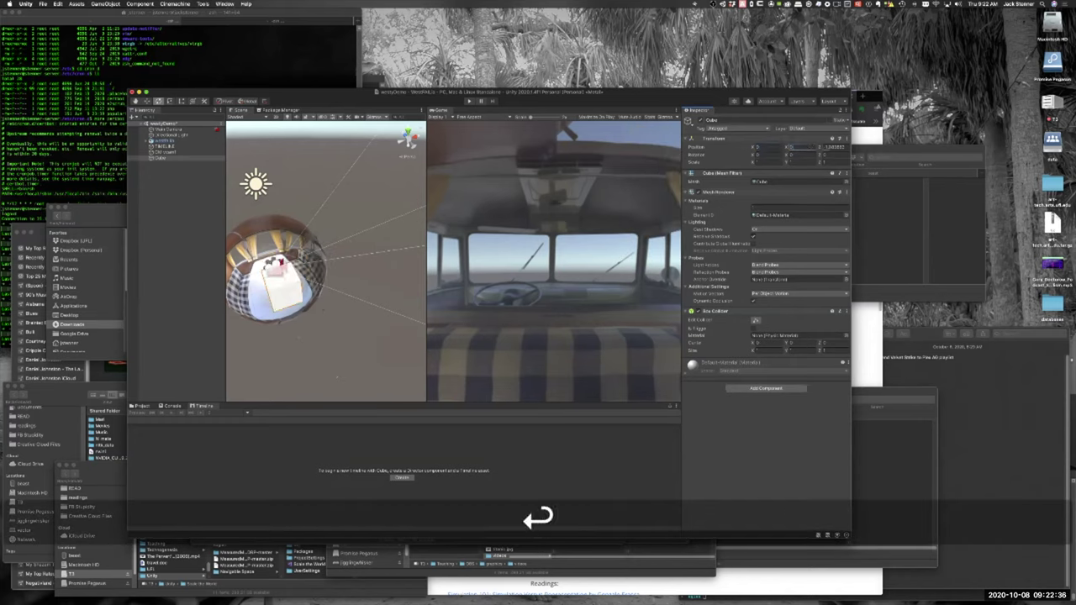
left_click(834, 148)
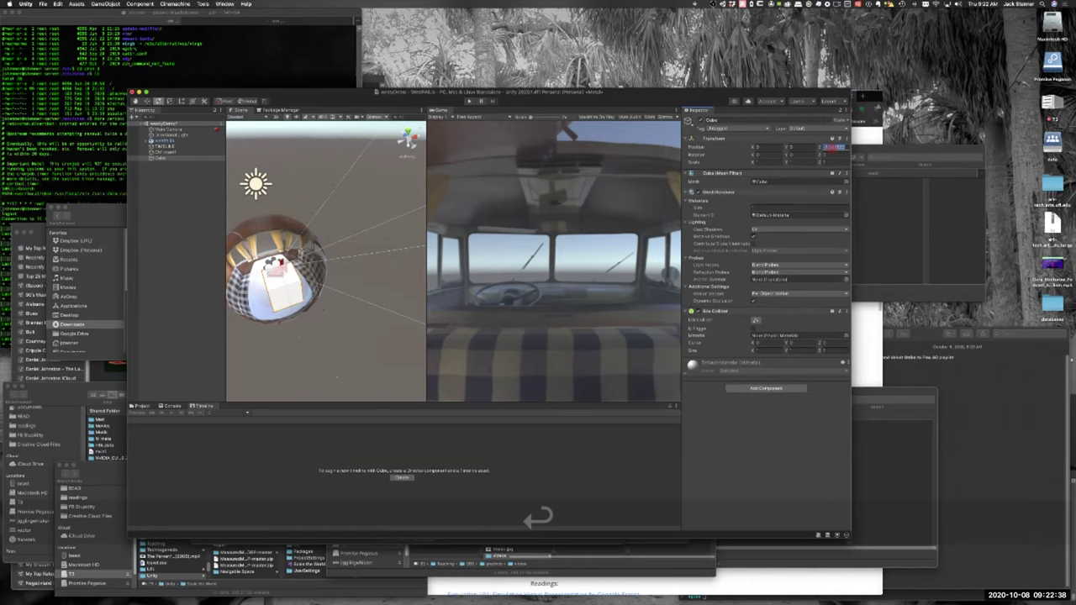
type("0")
key("Return")
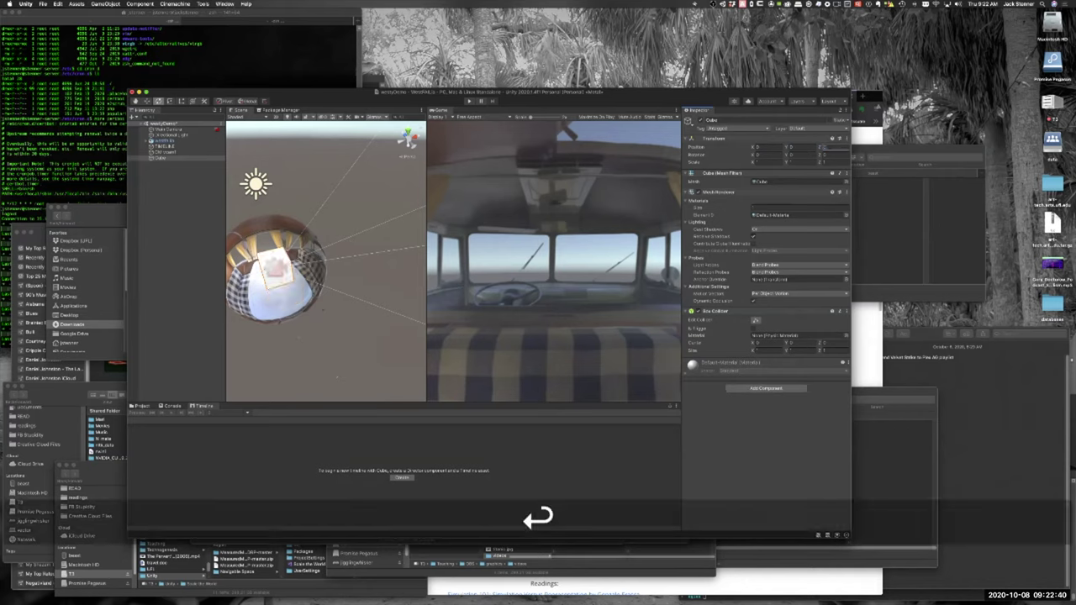
Step: Move the cube along the X axis to about 4.29, outside the westfalia sphere
key("w")
left_click_drag(300, 261, 391, 236)
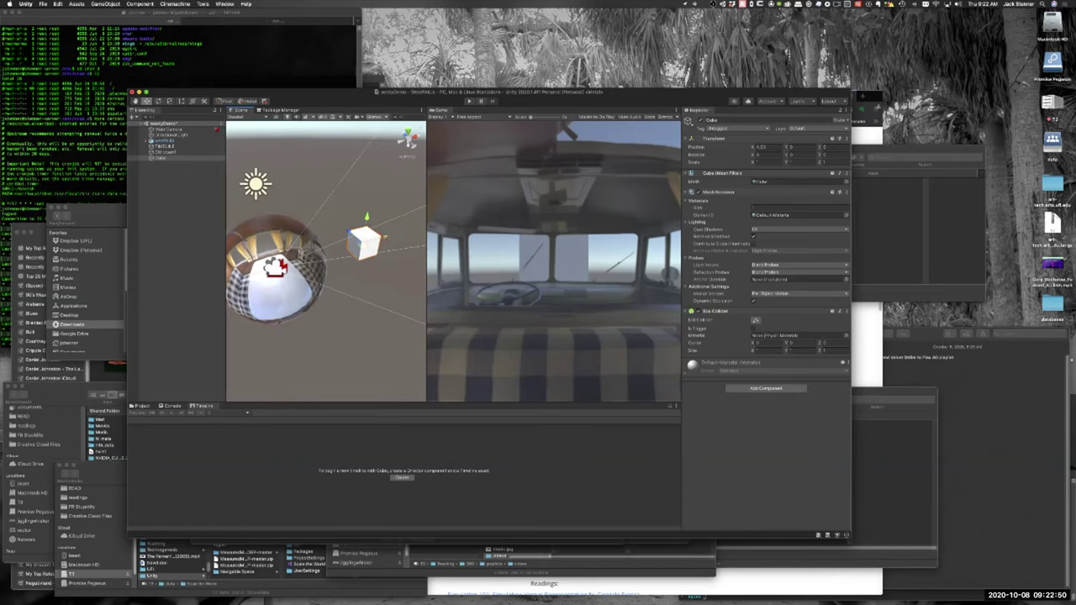
mouse_move(385, 236)
left_mouse_down()
mouse_move(296, 261)
mouse_move(391, 233)
left_mouse_up()
key("w")
key("e")
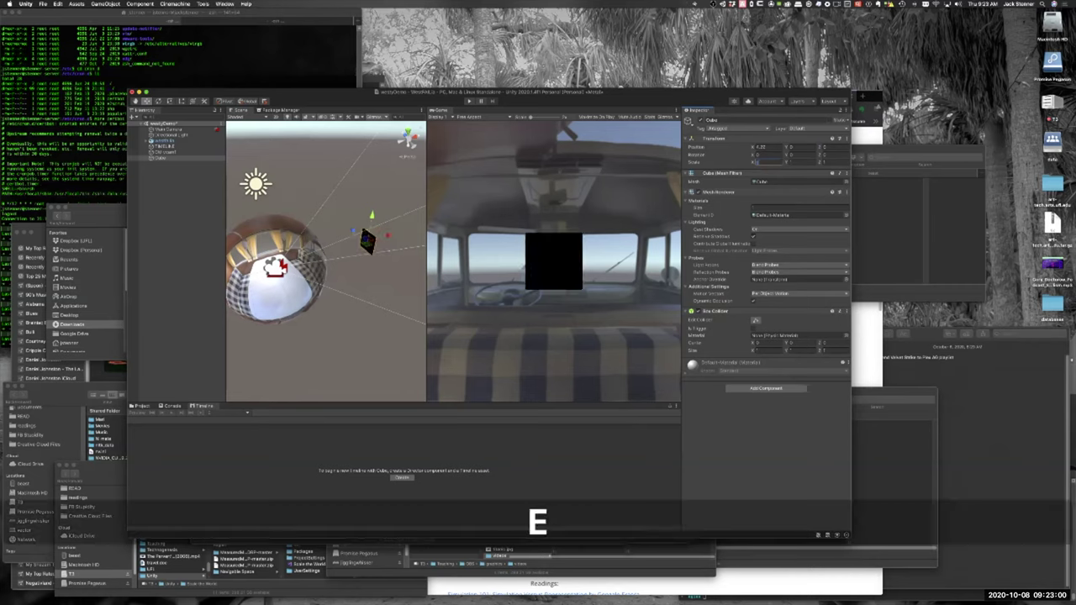
key("super+z")
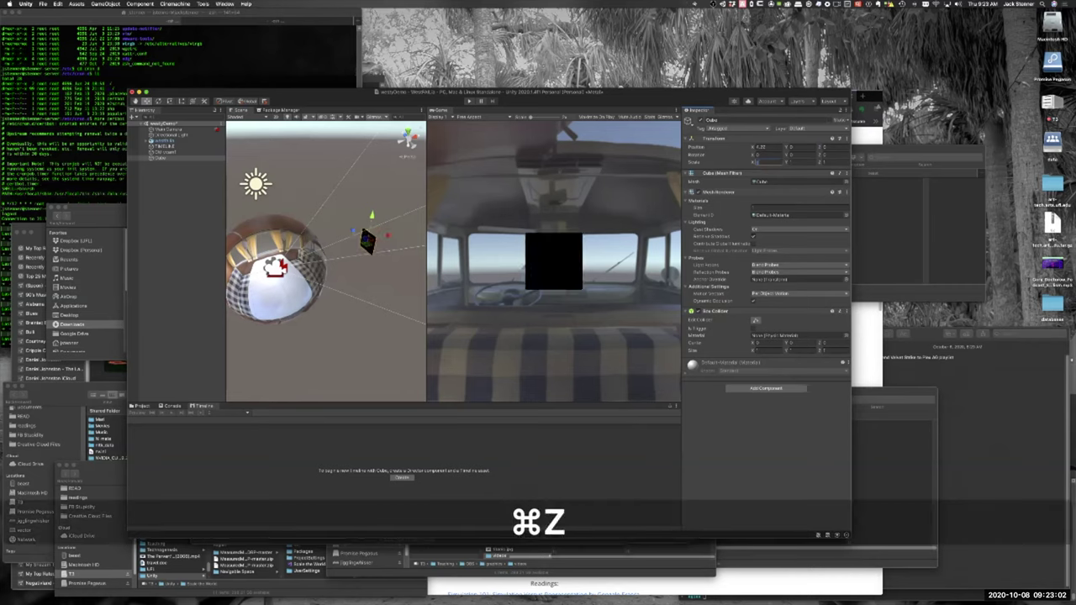
Step: Scale the cube down uniformly to about 0.23 on all three axes
key("r")
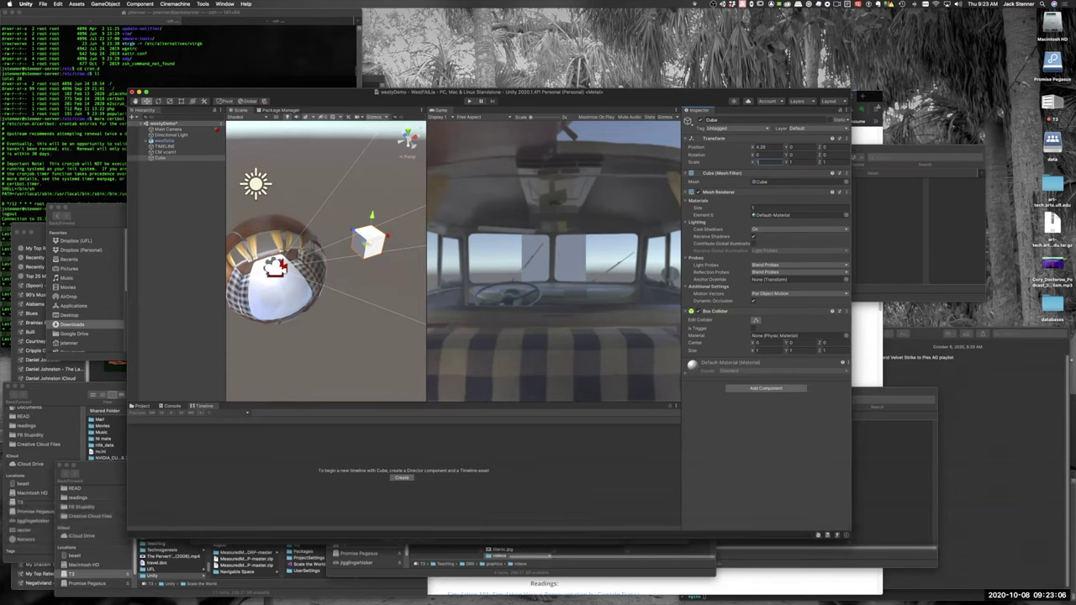
left_click(364, 170)
left_click(364, 248)
key("w")
key("e")
key("r")
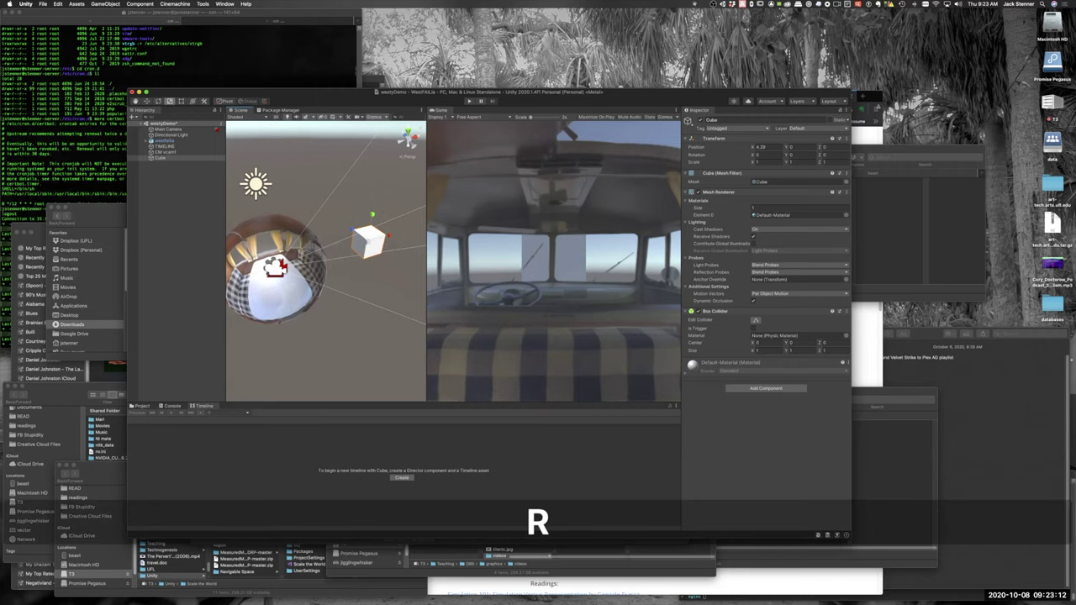
left_click_drag(368, 242, 351, 249)
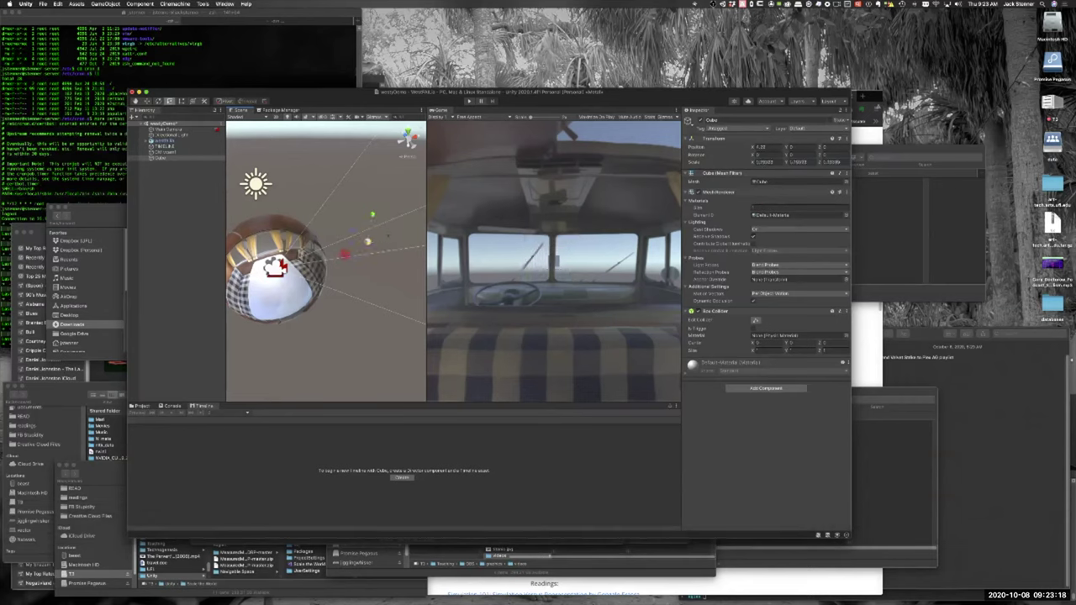
key("super+z")
left_click_drag(368, 242, 368, 242)
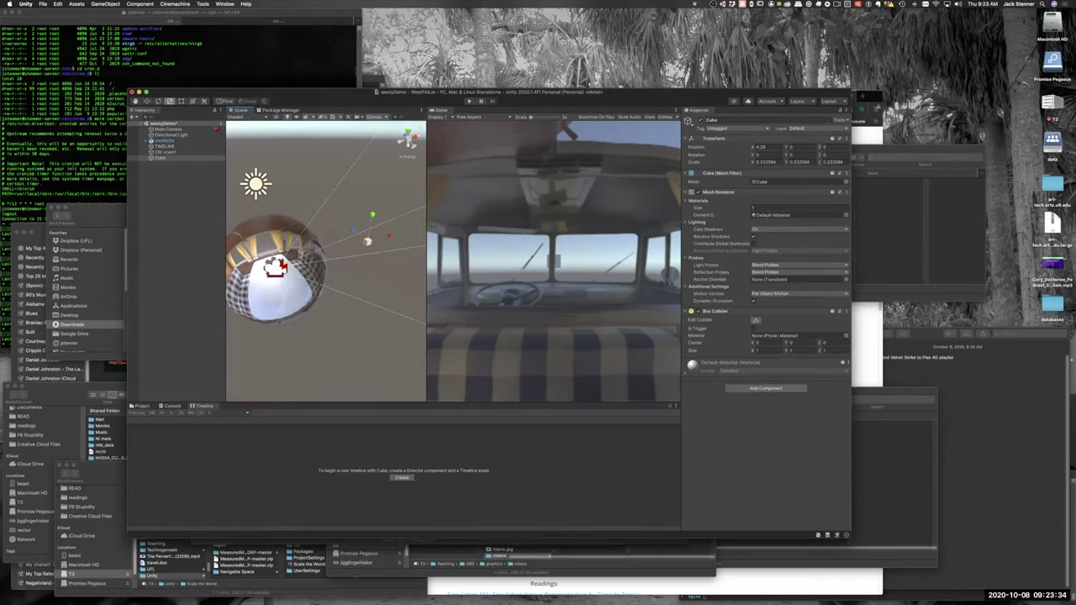
Step: Reposition the editor window and rename the cube to WatchMe
left_click_drag(223, 87, 223, 38)
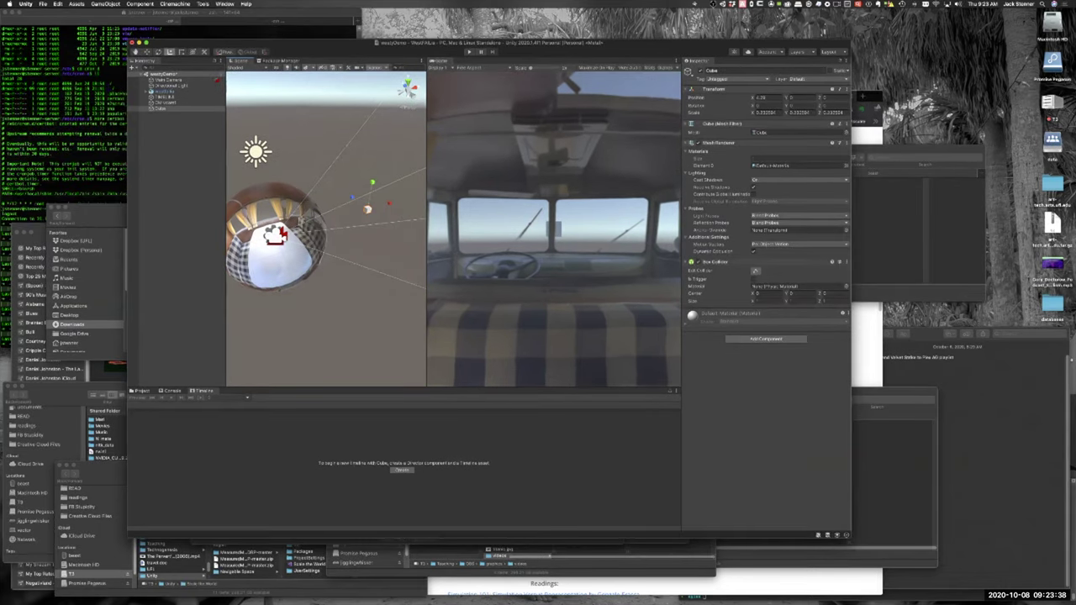
left_click_drag(296, 41, 289, 80)
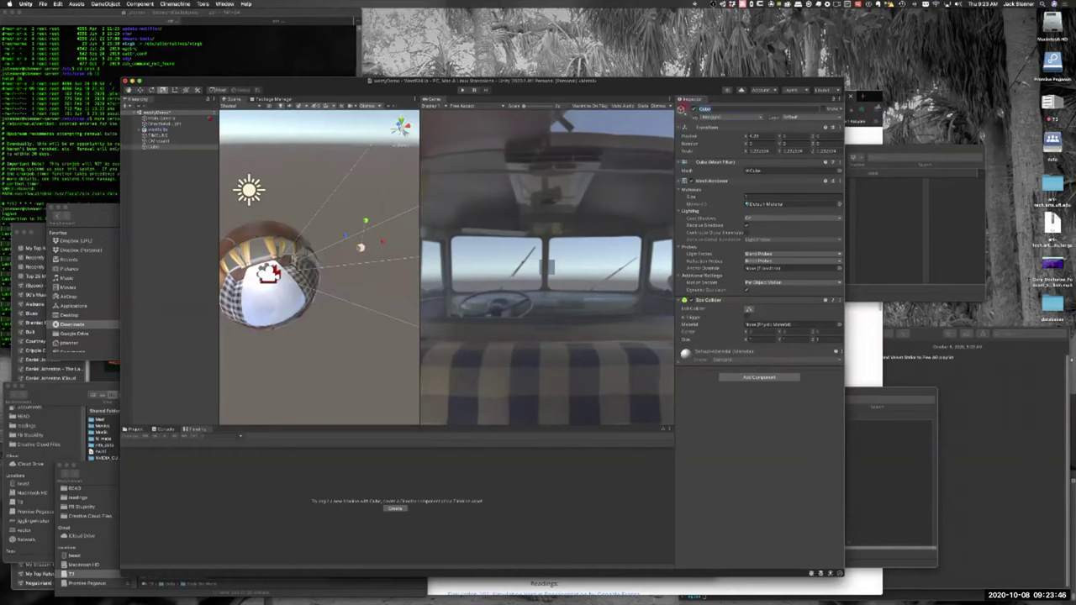
key("shift")
type("Math")
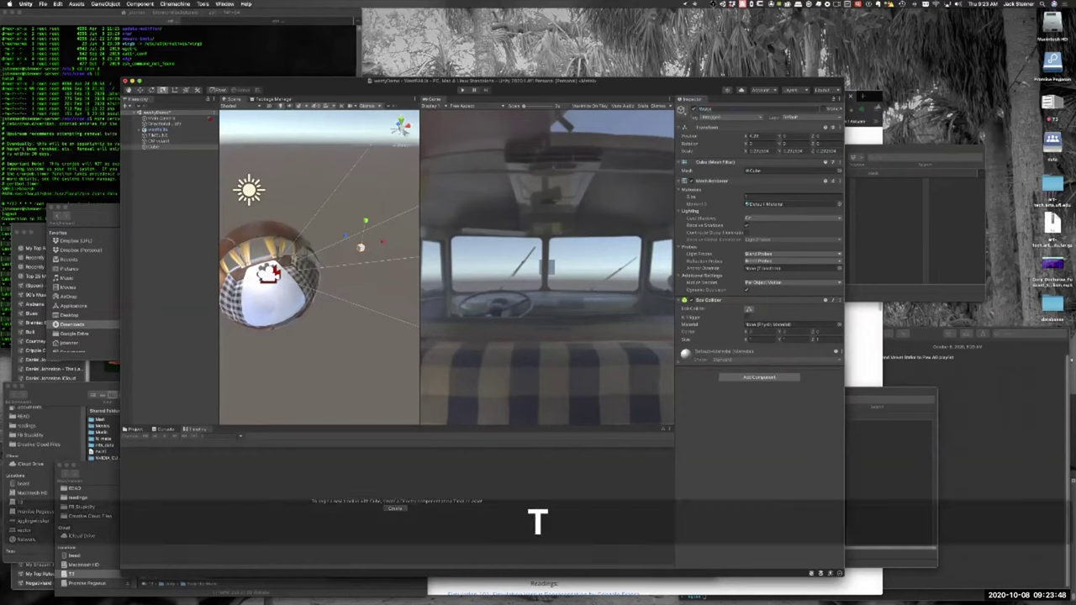
type("E")
key("Return")
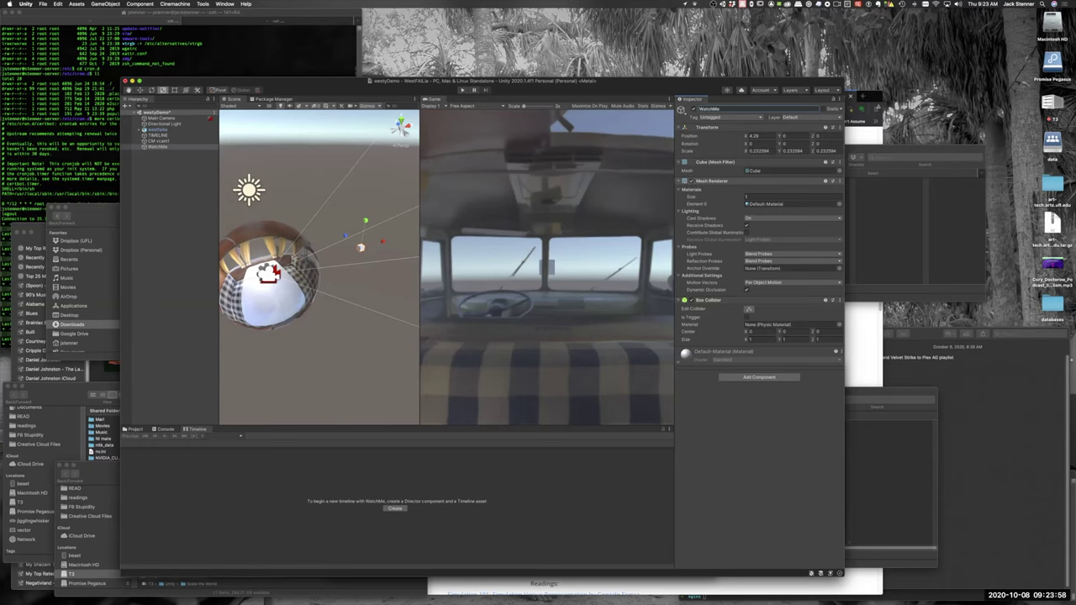
left_click(692, 181)
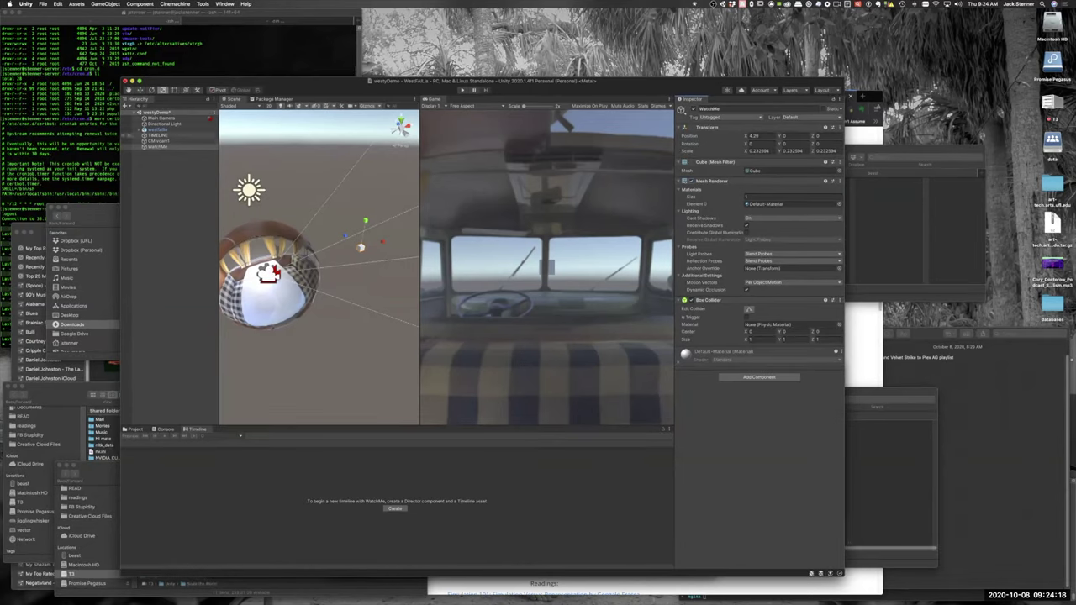
Step: Add an animation track for the WatchMe cube to the TIMELINE object's timeline and give the cube an Animator
left_click(153, 135)
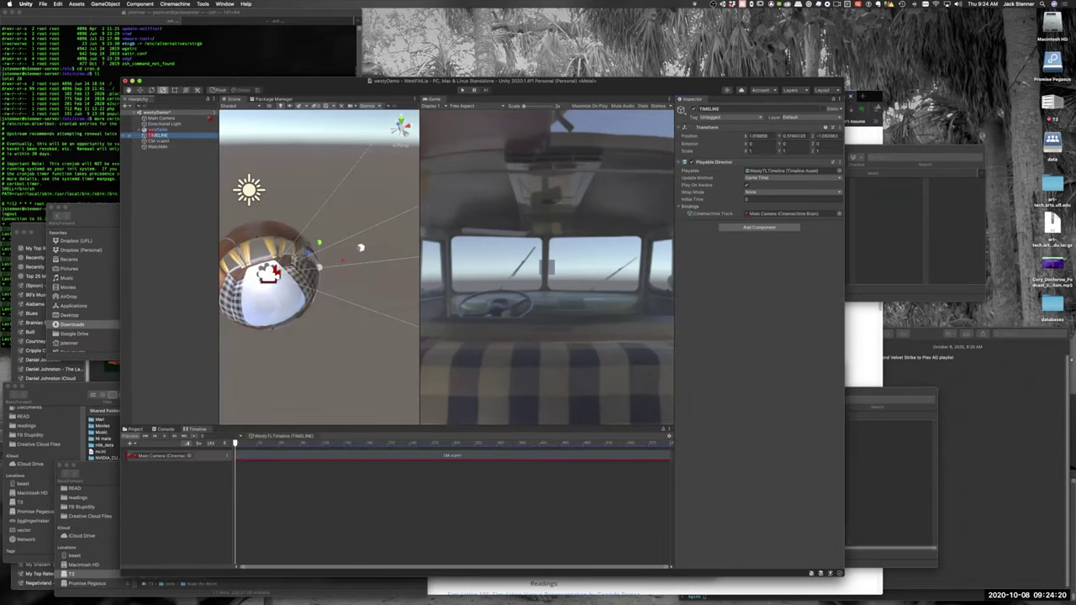
left_click(156, 148)
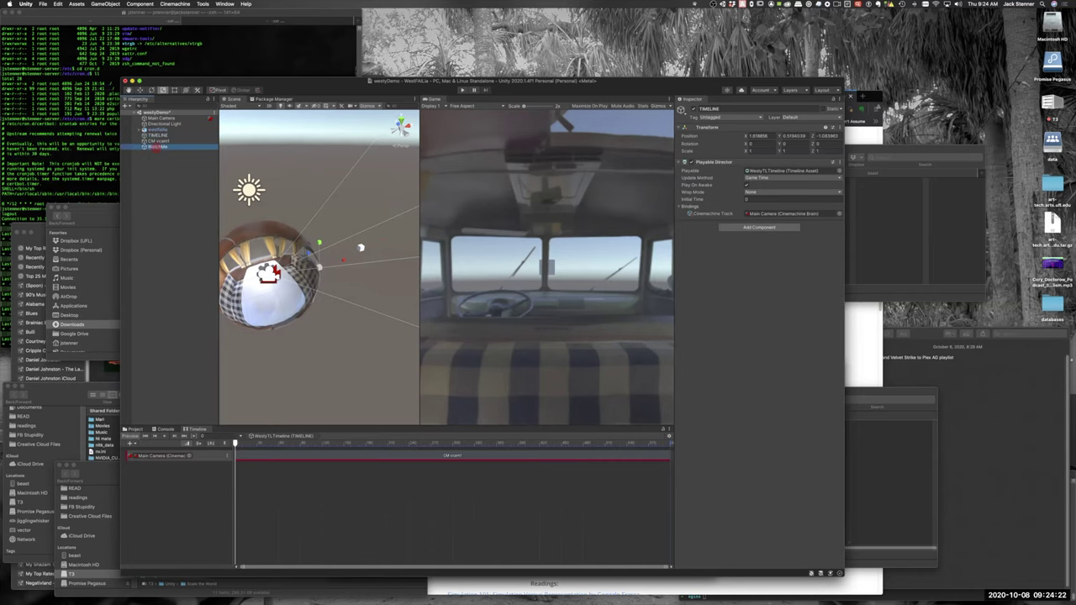
left_click_drag(158, 147, 164, 517)
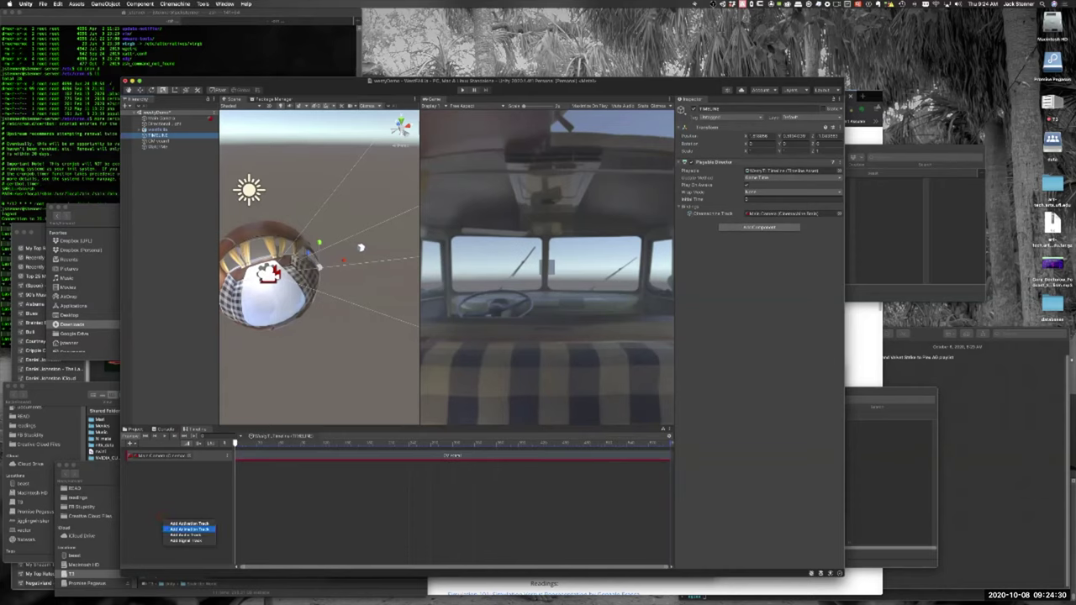
left_click(177, 529)
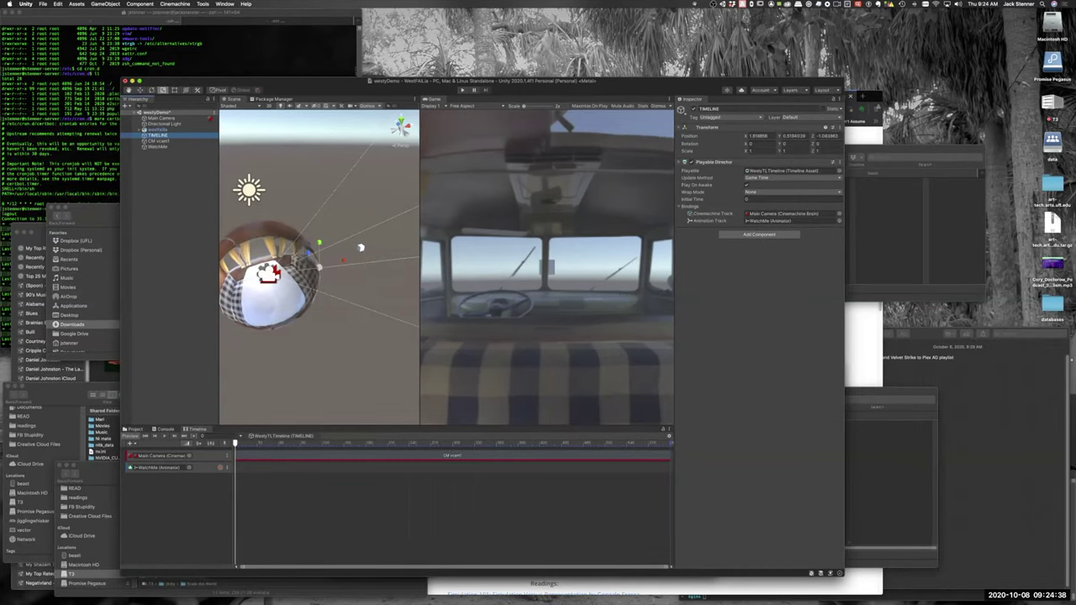
Step: Start recording on the WatchMe animation track and keyframe the cube at frame 0 with a slight vertical move
left_click(206, 467)
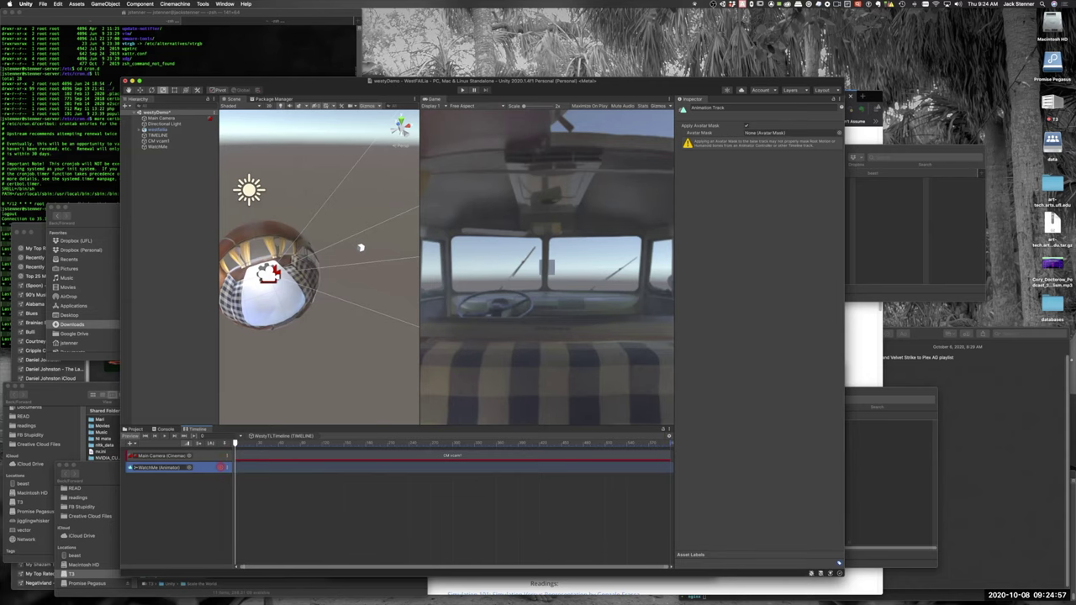
left_click(221, 468)
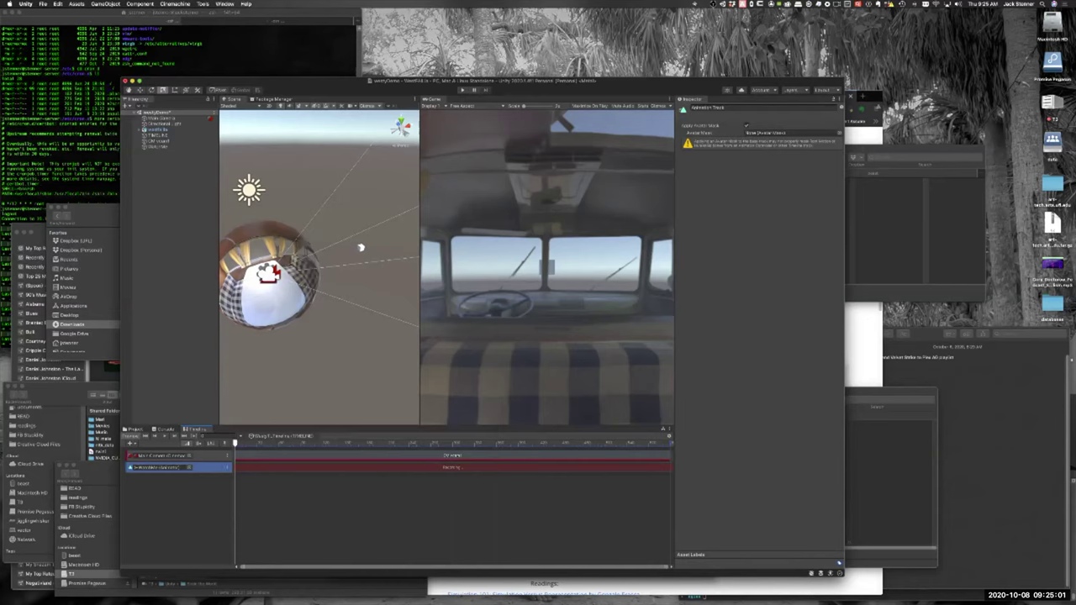
left_click(360, 247)
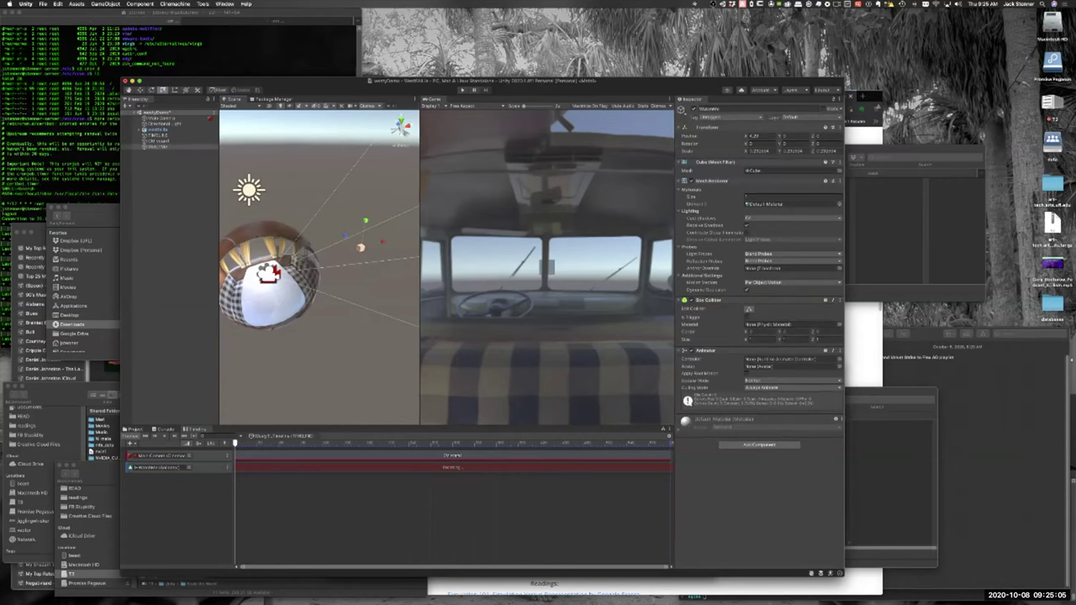
key("w")
left_click_drag(365, 223, 364, 221)
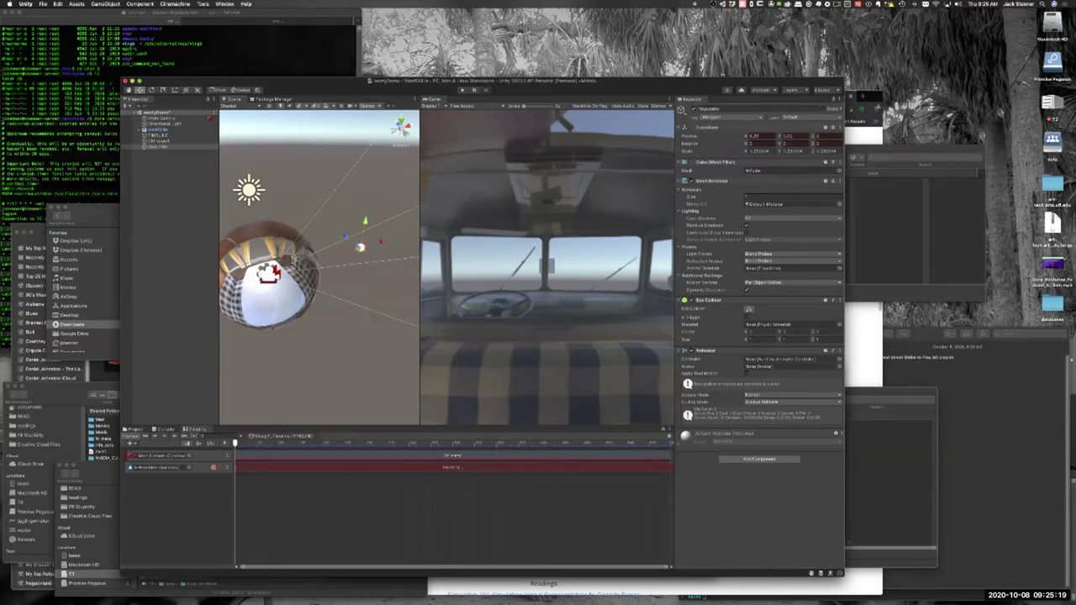
Step: Keyframe WatchMe swinging along Z: to the positive side near frame 65, the negative side near frame 130, and back to centre near frame 205
left_click_drag(235, 443, 284, 444)
left_click_drag(346, 237, 319, 223)
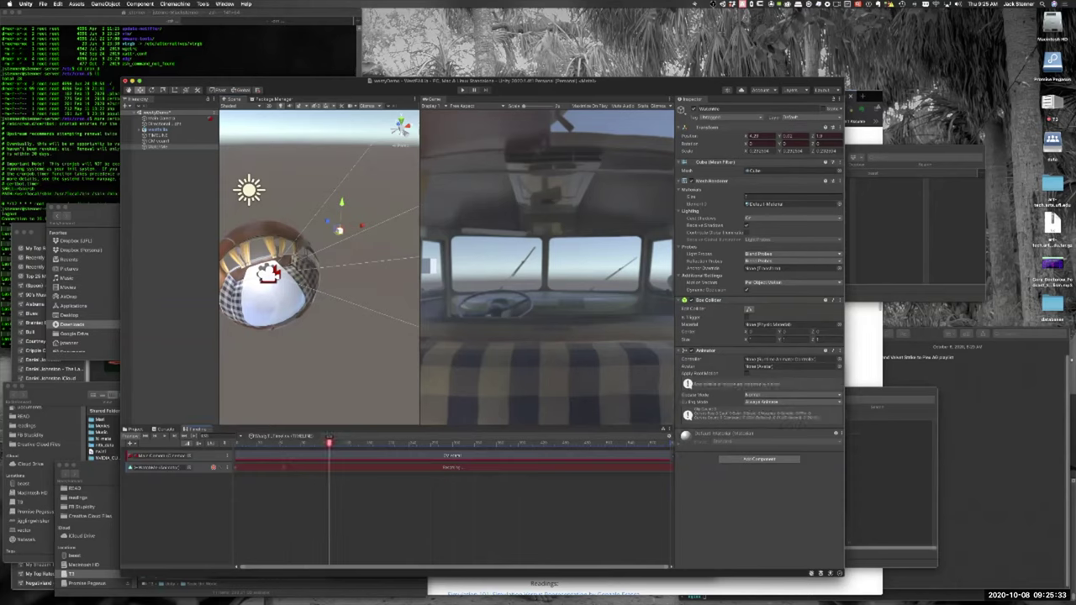
left_click_drag(327, 222, 362, 256)
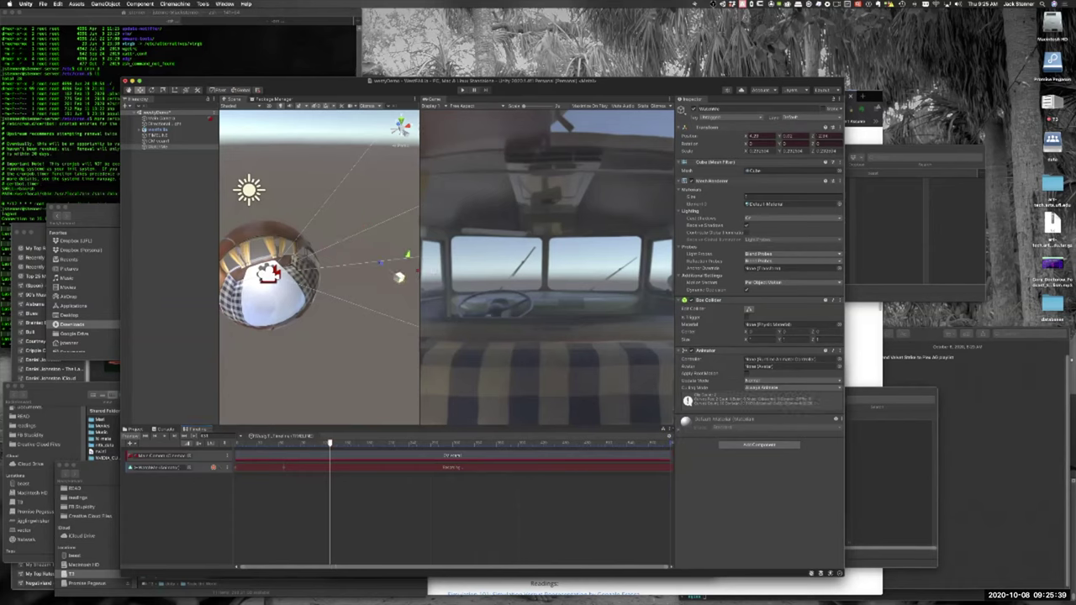
left_click_drag(329, 443, 386, 443)
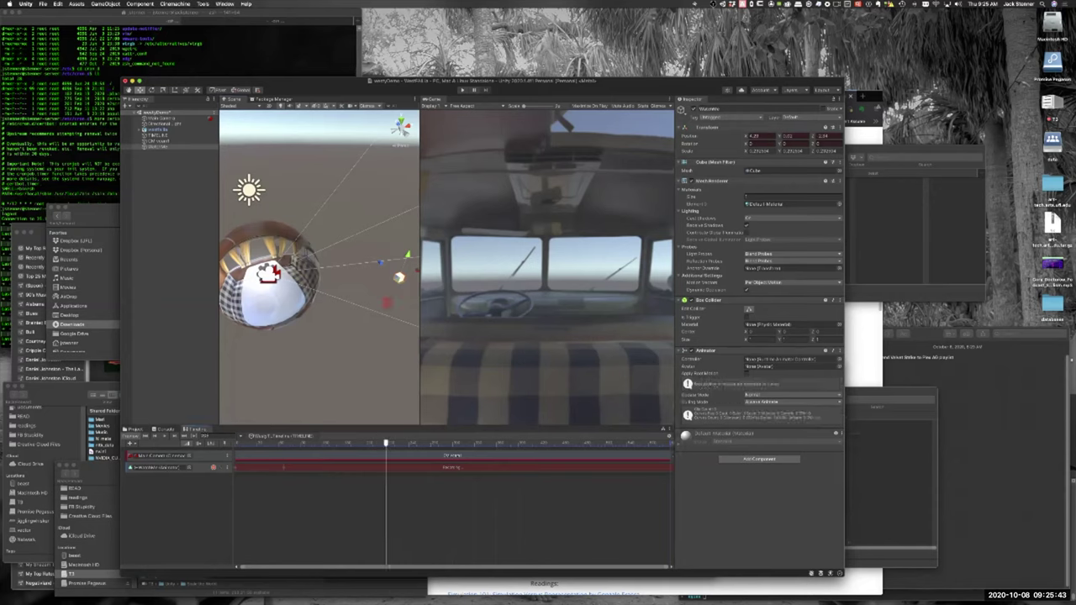
left_click_drag(381, 263, 345, 237)
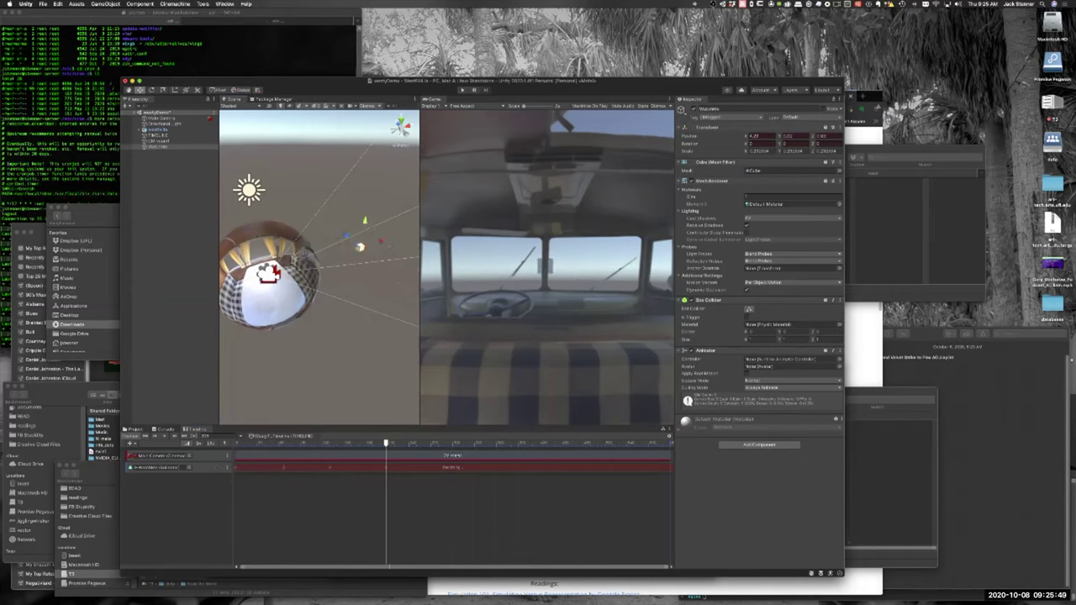
Step: Keyframe WatchMe raised along Y near frame 295 and lowered below its starting height near frame 395
left_click_drag(386, 442, 448, 443)
left_click_drag(365, 222, 371, 185)
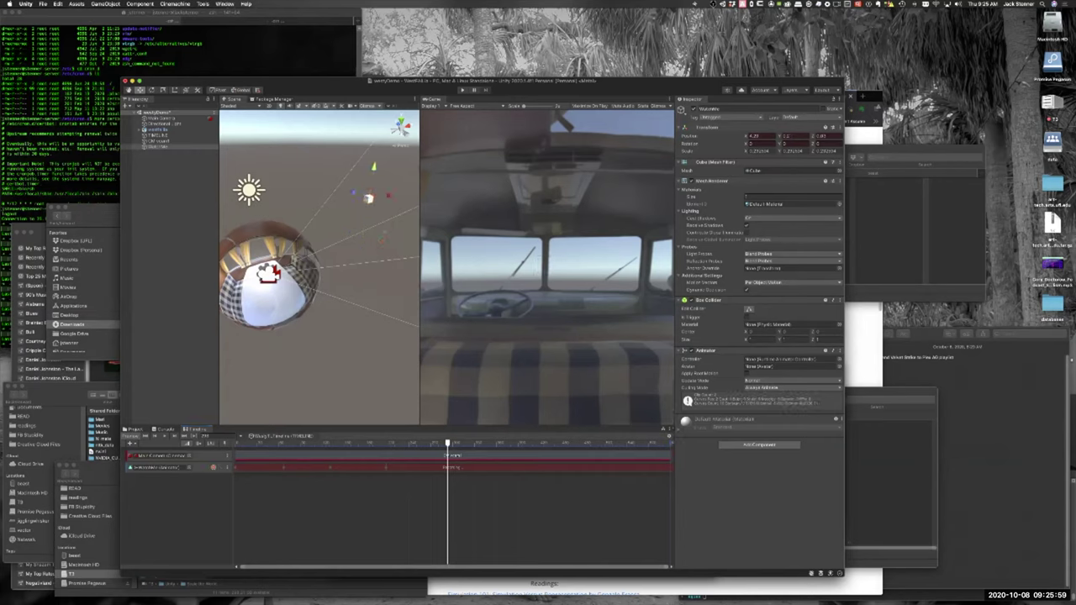
left_click_drag(447, 443, 496, 441)
key("space")
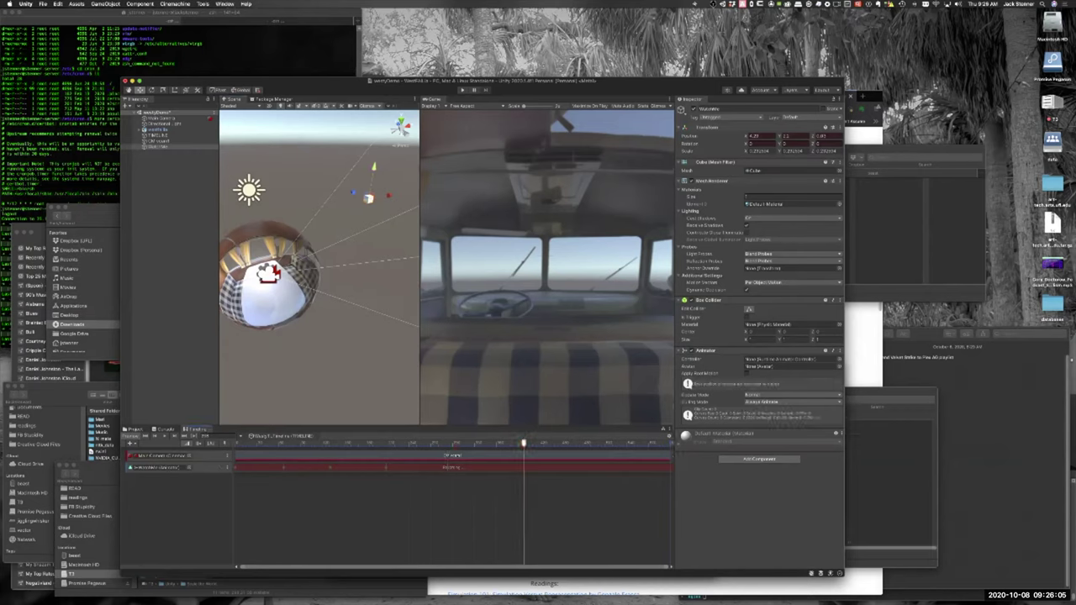
left_click_drag(374, 167, 360, 249)
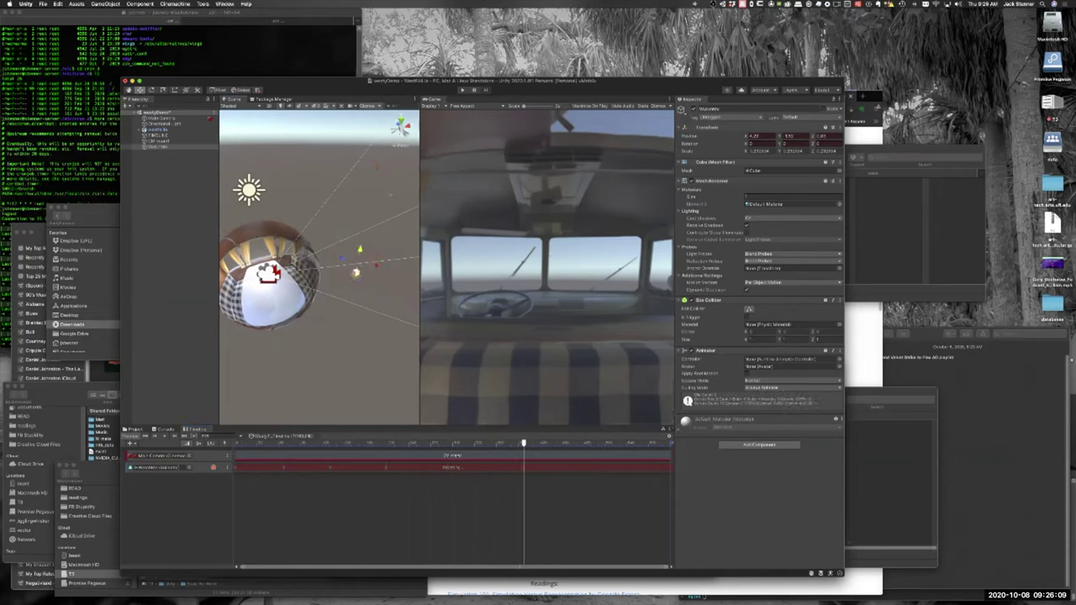
Step: Keyframe WatchMe higher and farther toward positive Z near frame 480, and move the playhead to the clip's end
key("space")
left_click_drag(620, 443, 583, 443)
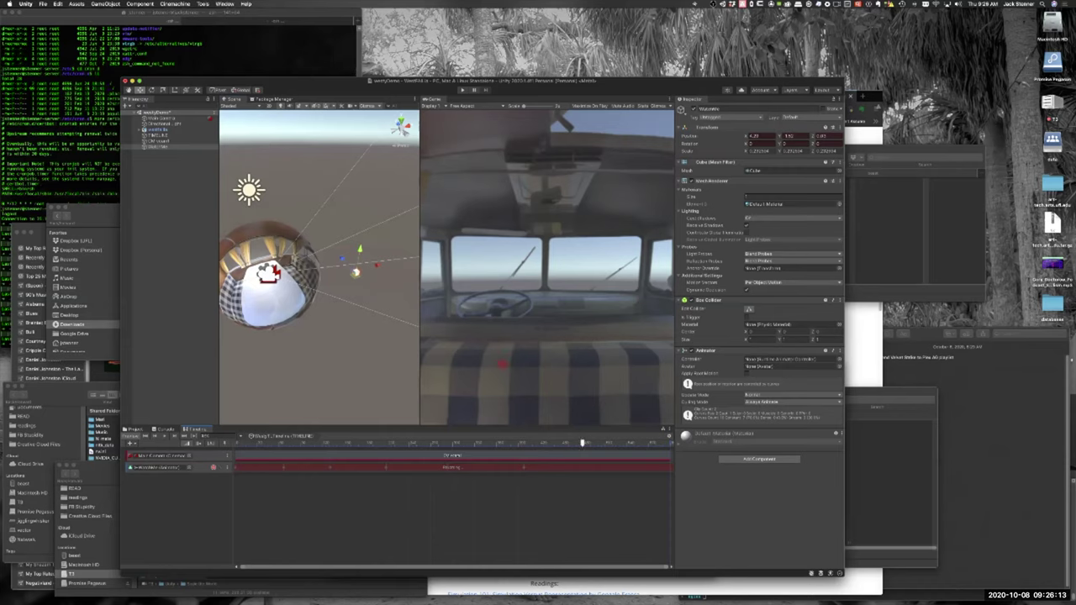
left_click_drag(360, 251, 332, 230)
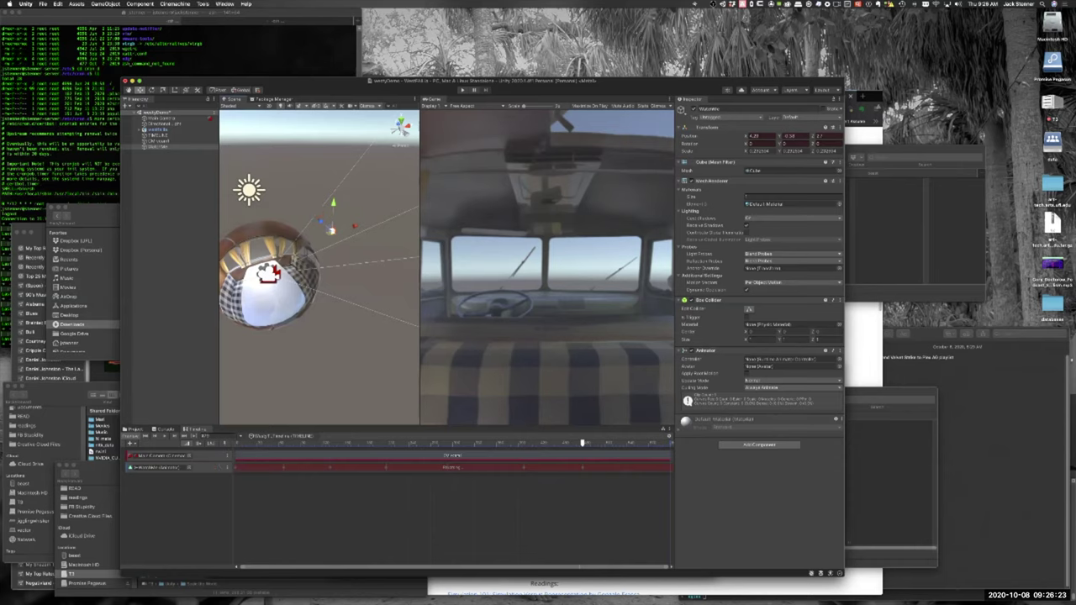
left_click_drag(583, 444, 670, 442)
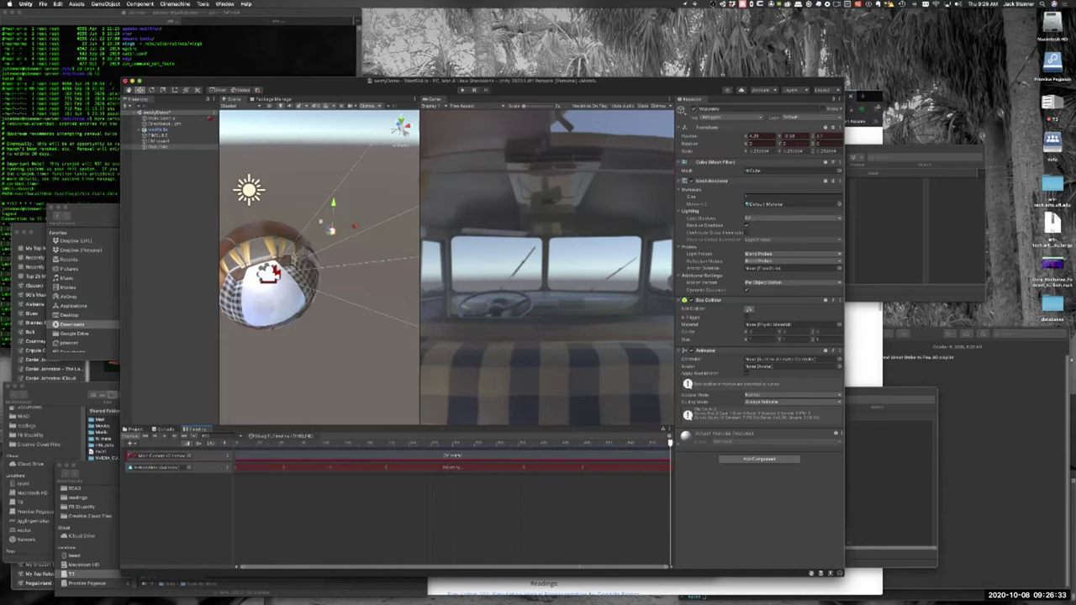
Step: Keyframe WatchMe back near centre at the clip's end, return the playhead to the start, and save the scene
mouse_move(321, 223)
left_mouse_down()
mouse_move(358, 253)
mouse_move(365, 225)
left_mouse_up()
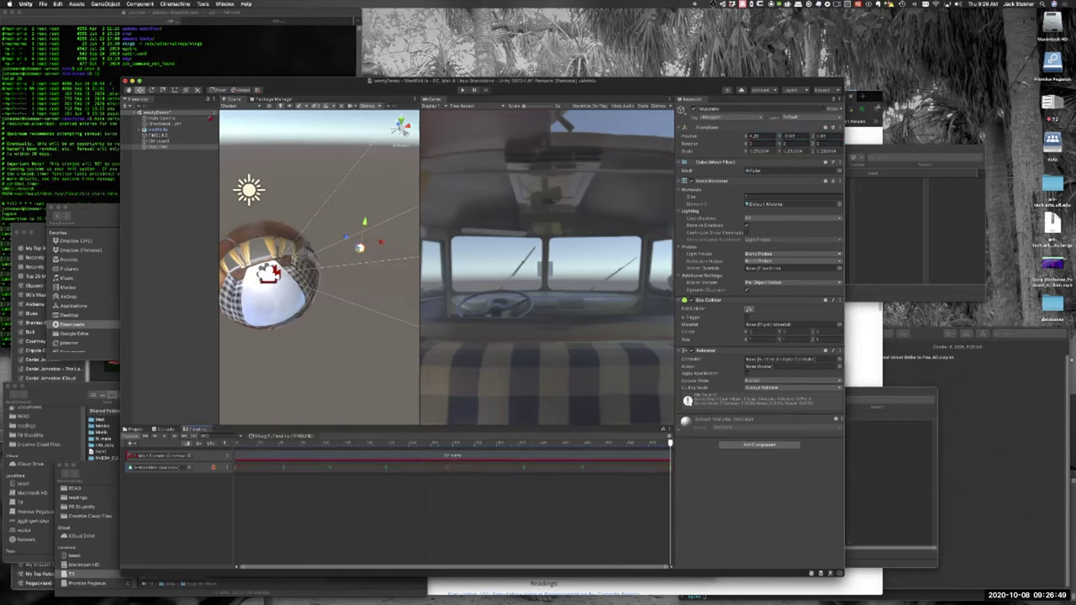
left_click_drag(670, 443, 236, 441)
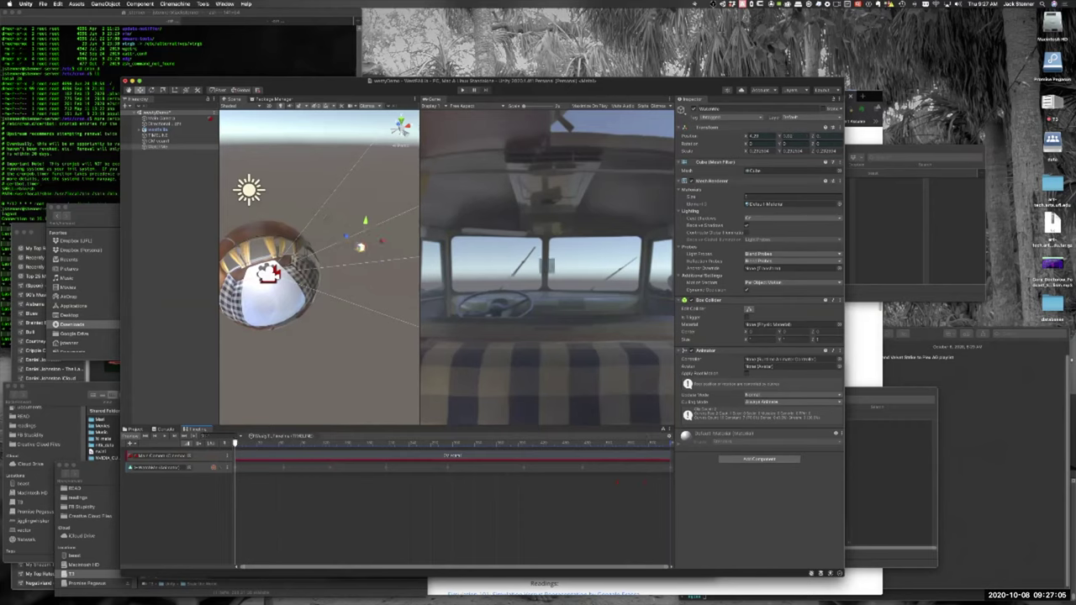
left_click(43, 3)
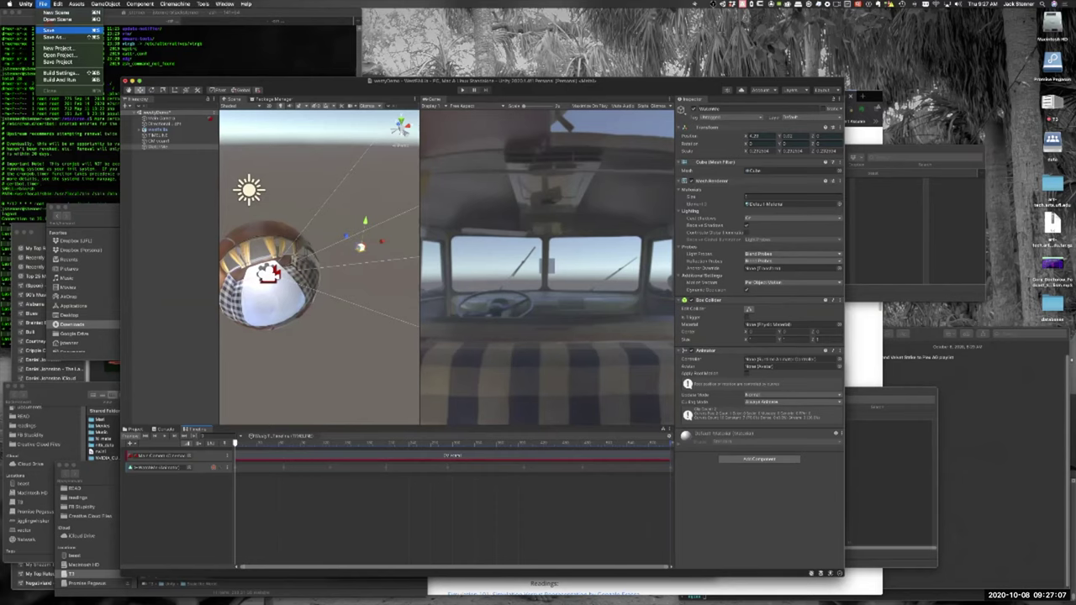
left_click(49, 30)
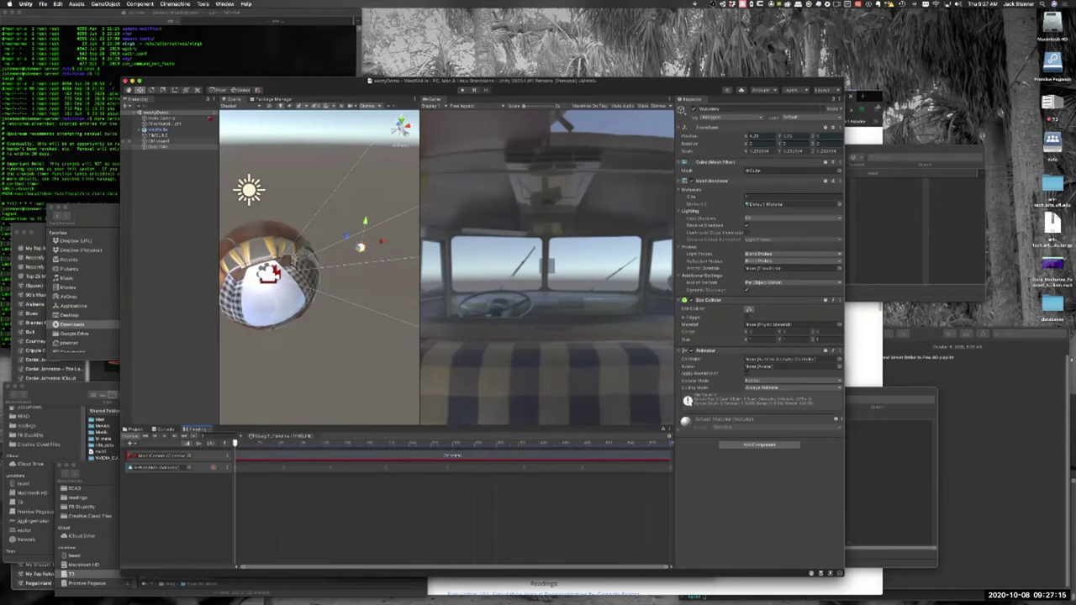
Step: Assign the WatchMe cube as the Look At target of CM vcam1
left_click(127, 141)
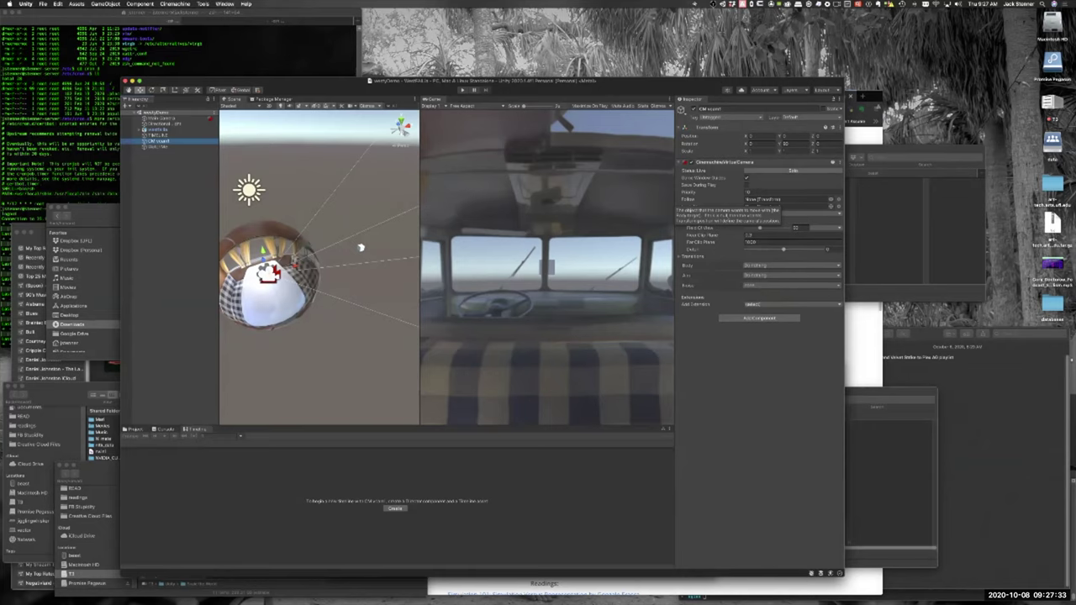
left_click(695, 4)
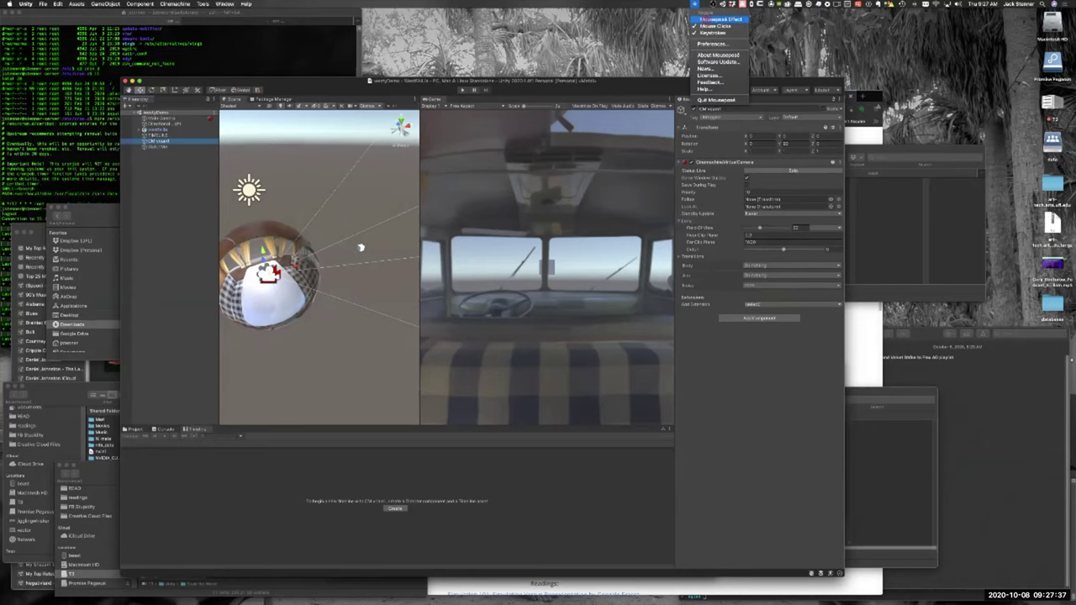
left_click(715, 100)
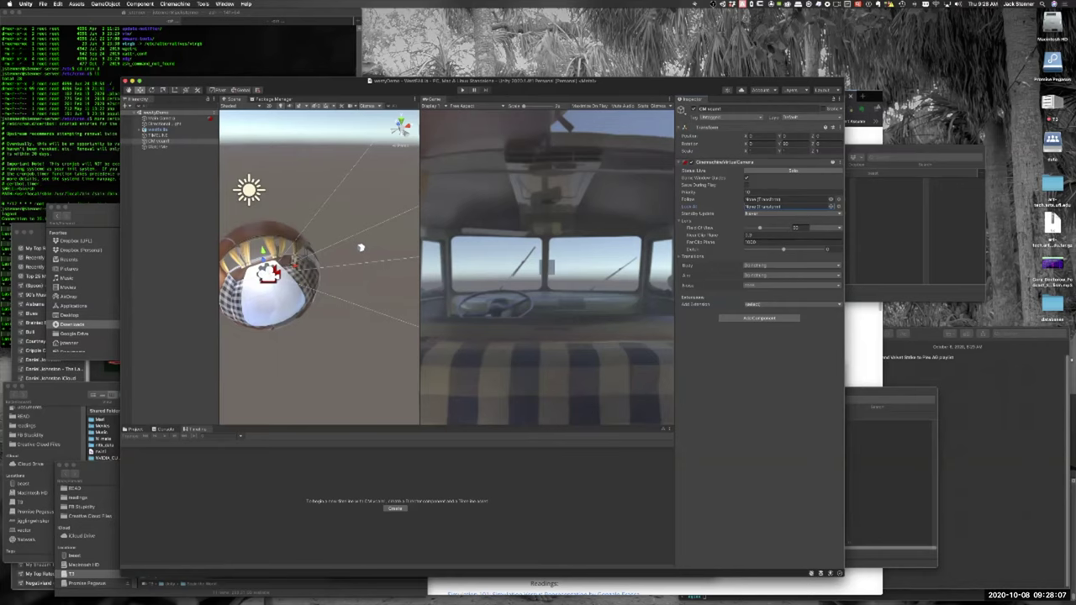
left_click_drag(158, 147, 159, 147)
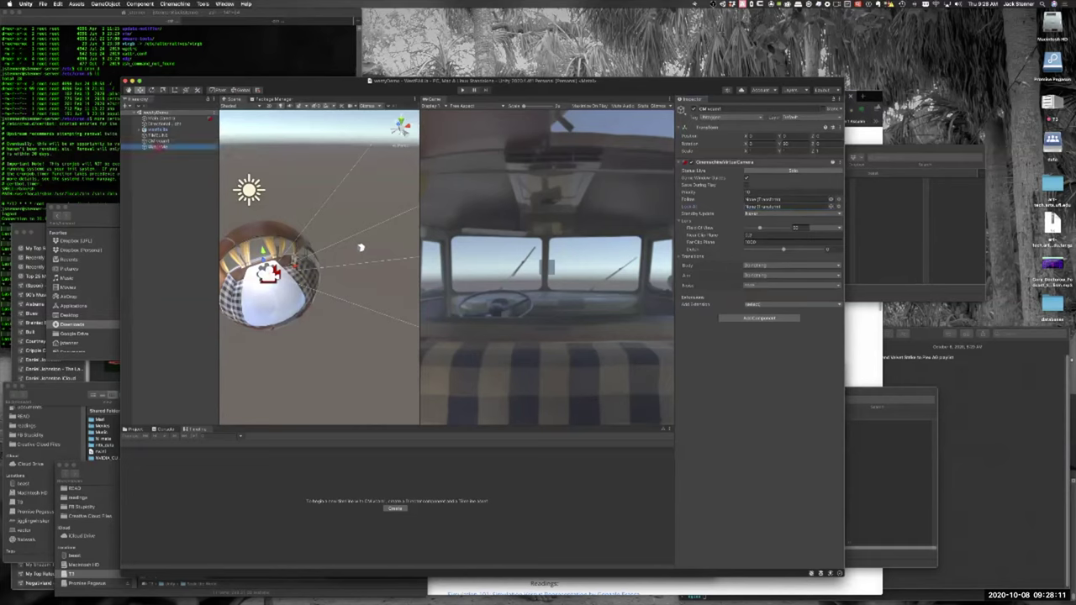
left_click_drag(158, 147, 784, 206)
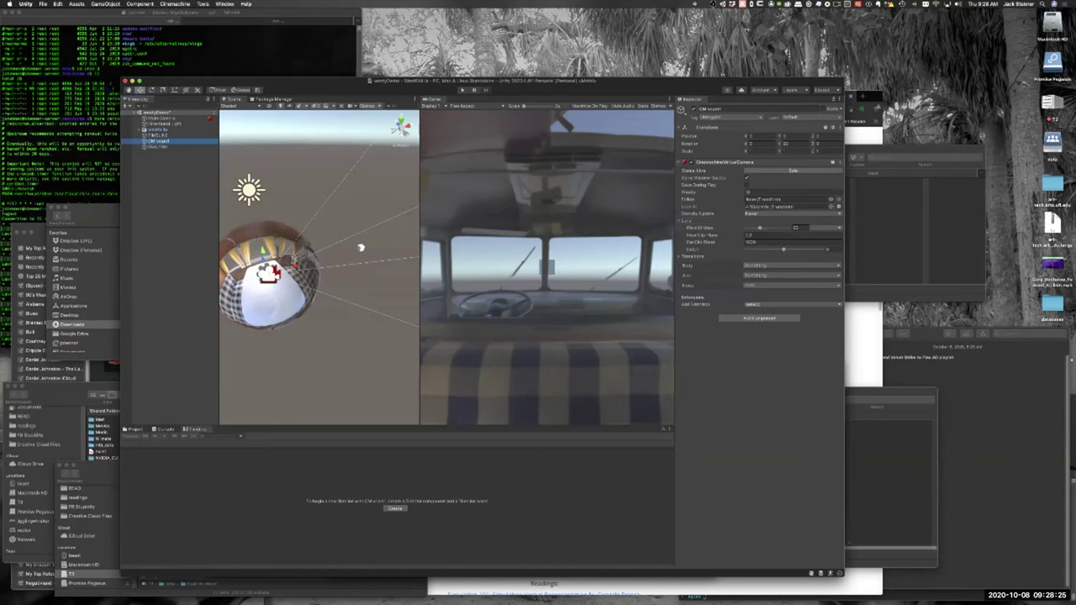
Step: Scrub the timeline to check the camera's tracking, and set CM vcam1's Aim to Hard Look At
left_click(157, 136)
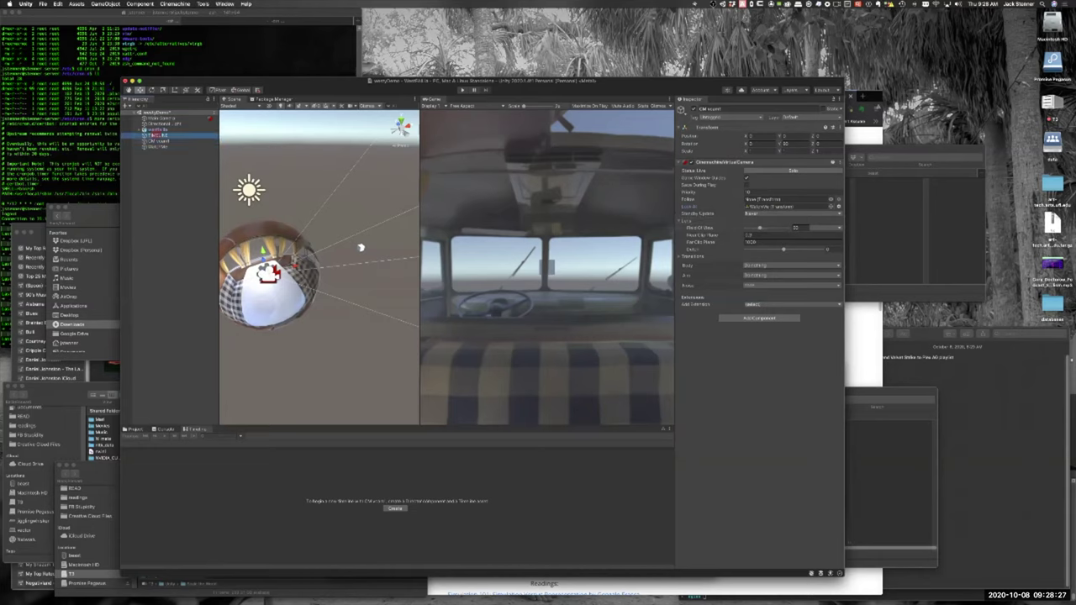
left_click_drag(235, 443, 467, 443)
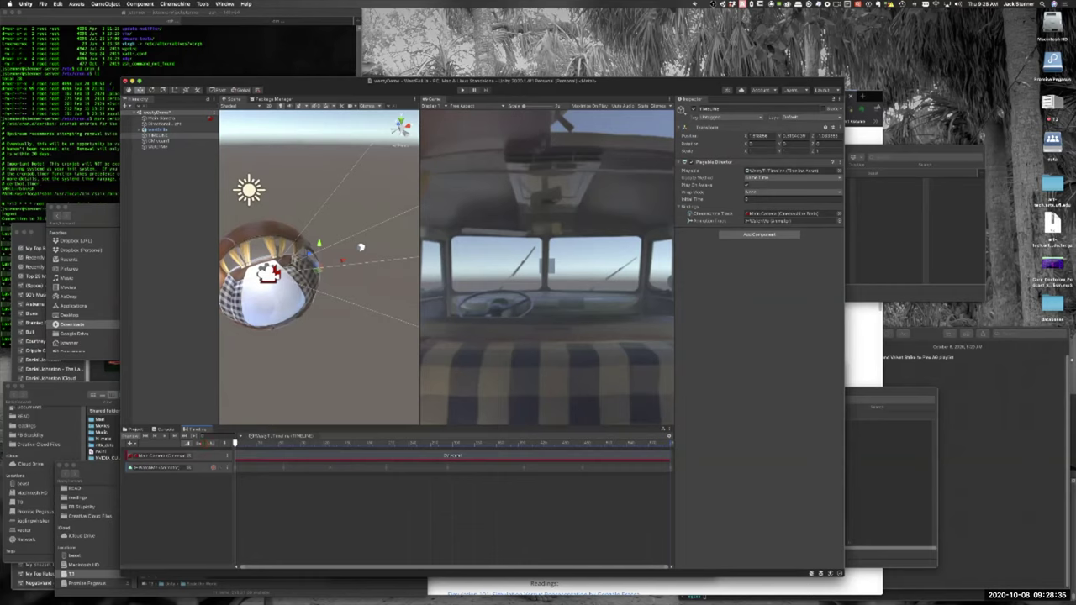
key("Down")
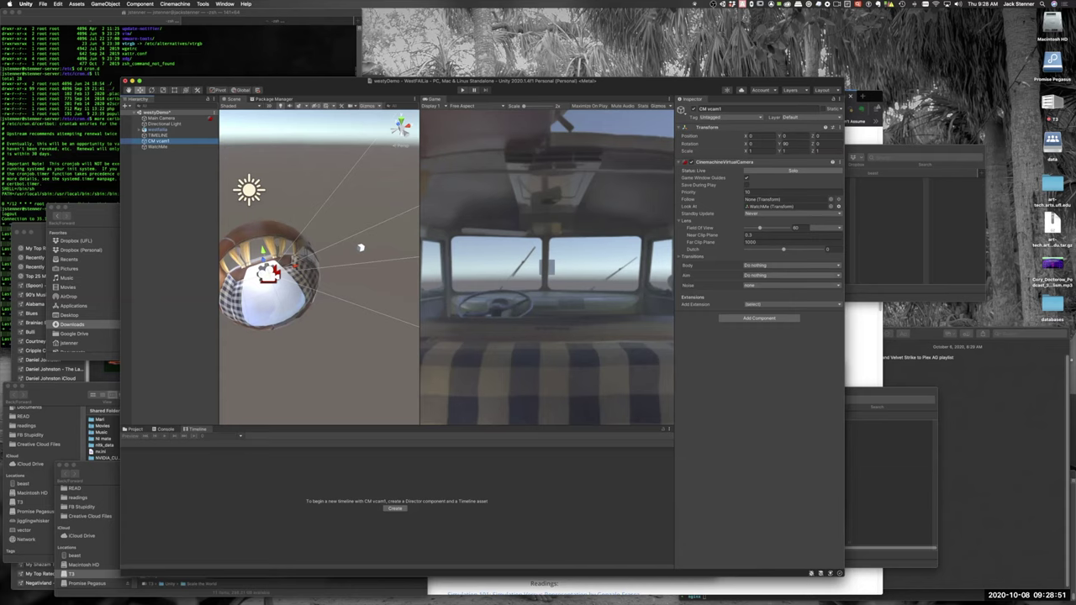
left_click(791, 275)
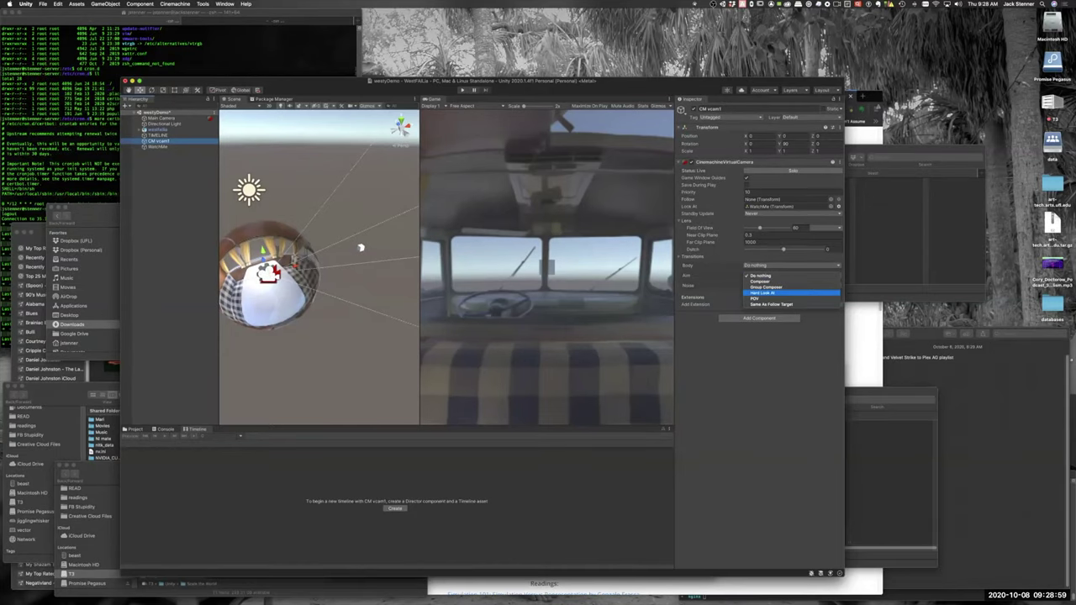
left_click(767, 293)
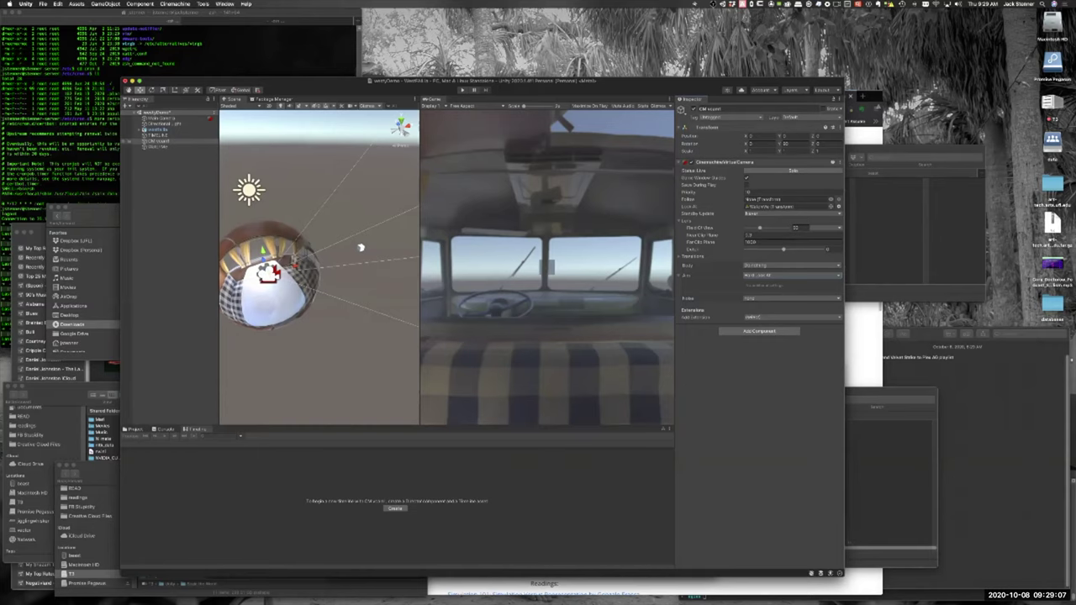
Step: Scrub through the timeline, rewind to the start, and play it to preview how the camera follows WatchMe
left_click(158, 135)
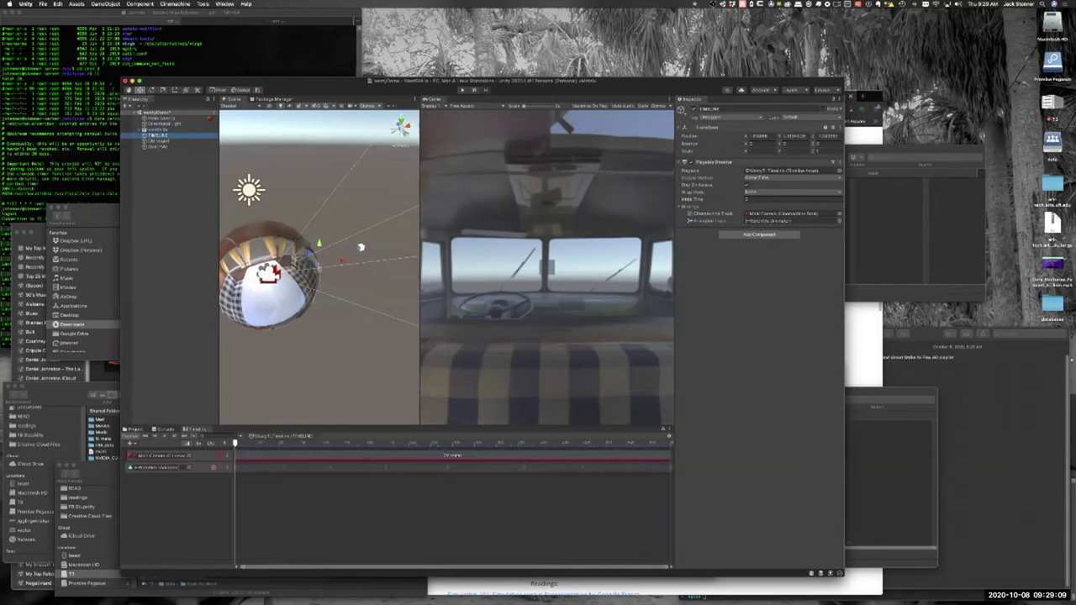
left_click_drag(235, 443, 439, 443)
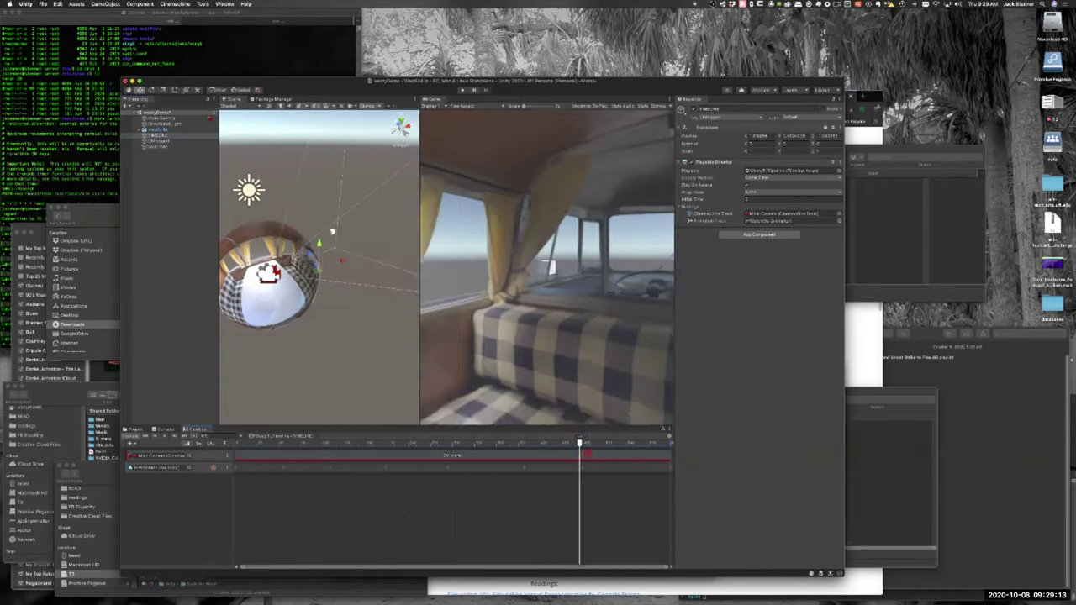
left_click_drag(510, 442, 236, 442)
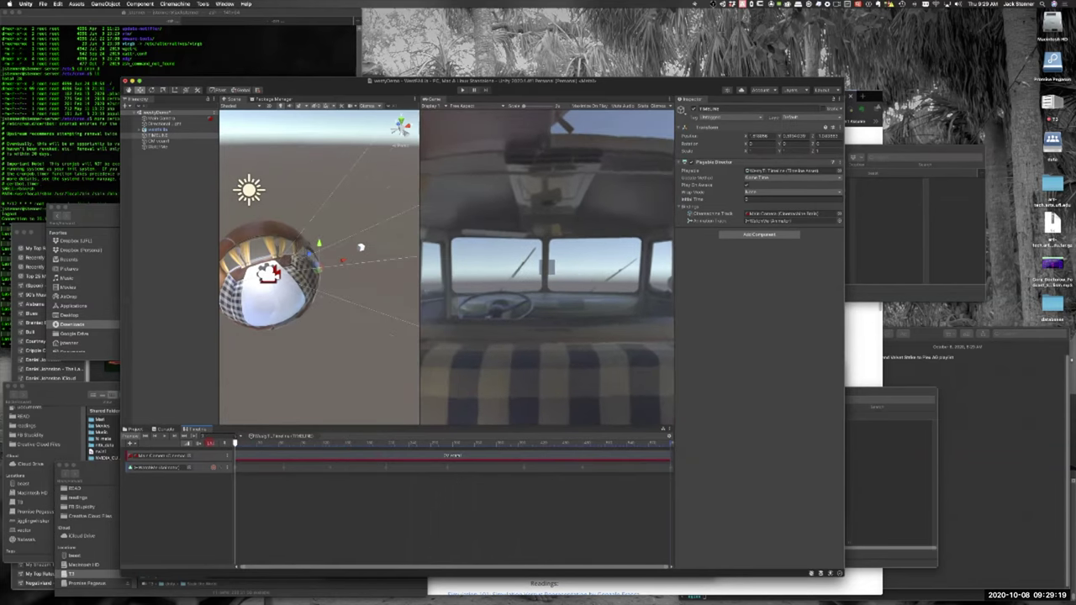
left_click(164, 436)
Step: Switch CM vcam1's Aim to Composer and enlarge the editor window
left_click(159, 142)
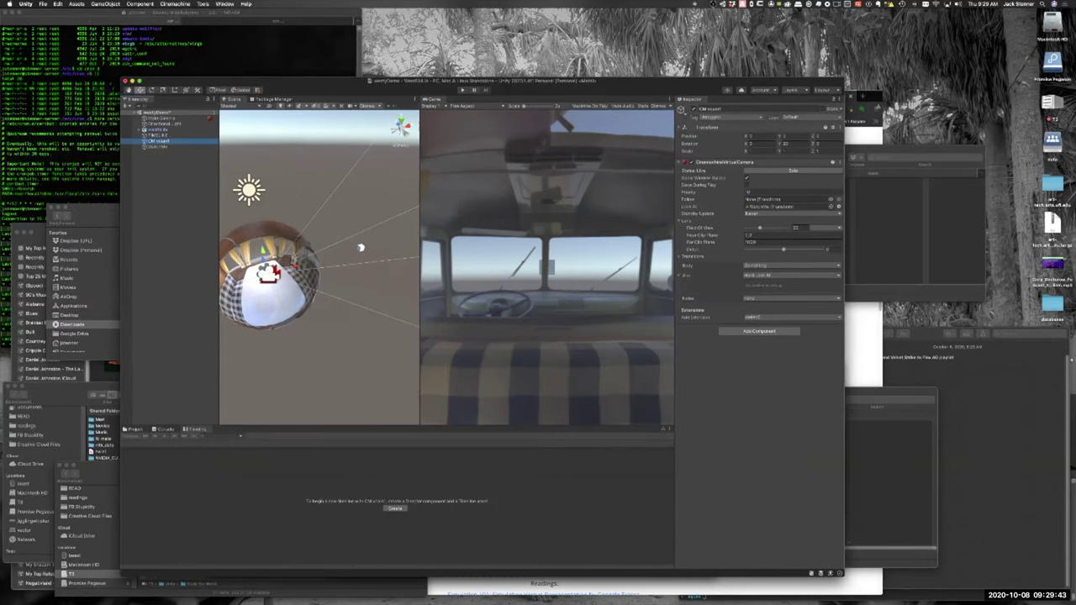
left_click(781, 276)
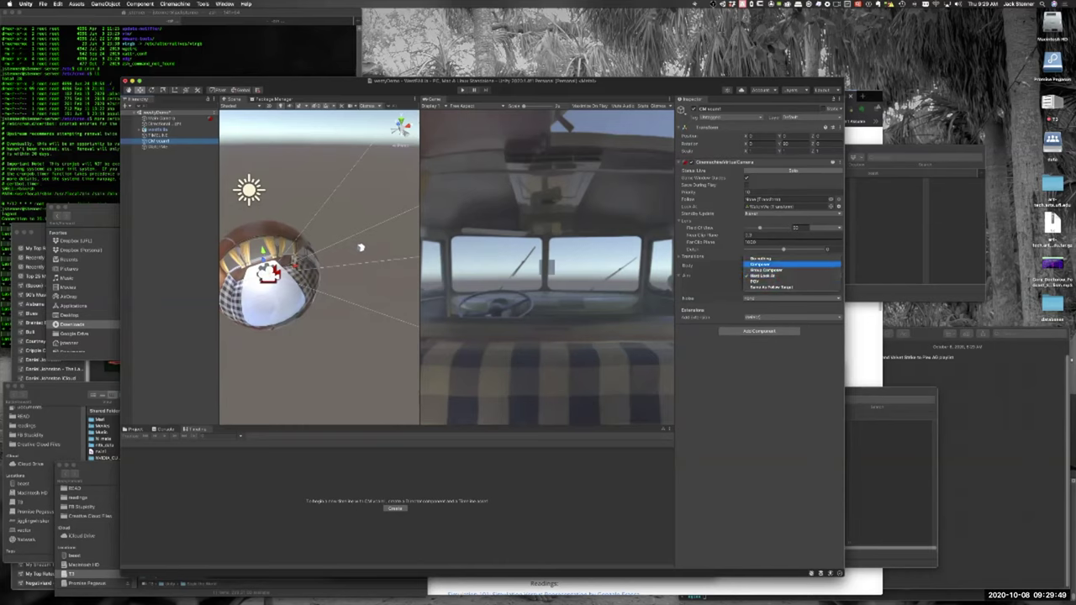
left_click(761, 264)
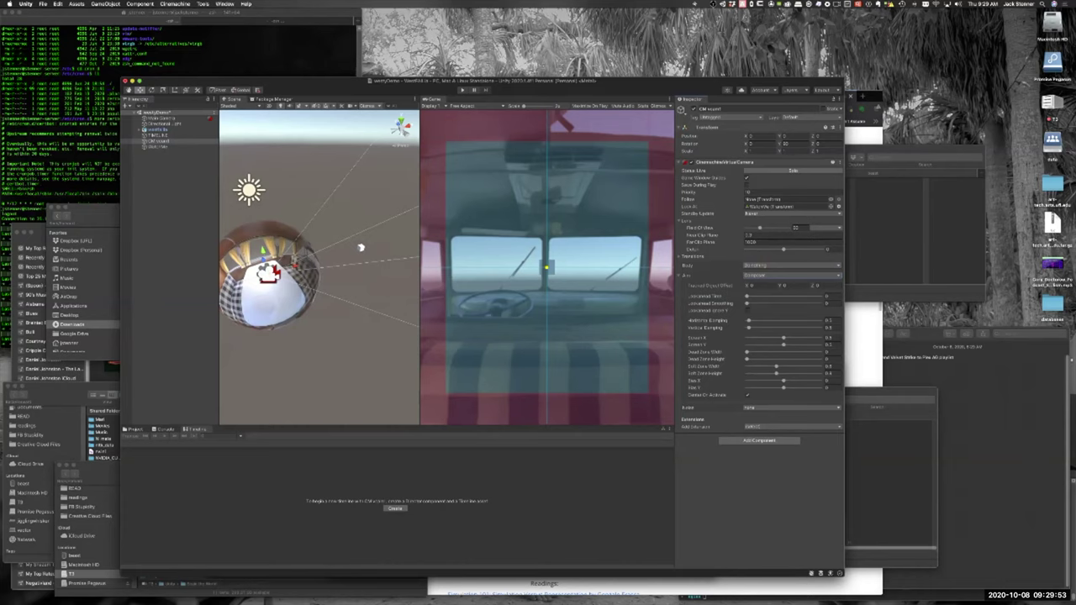
left_click_drag(844, 525, 980, 495)
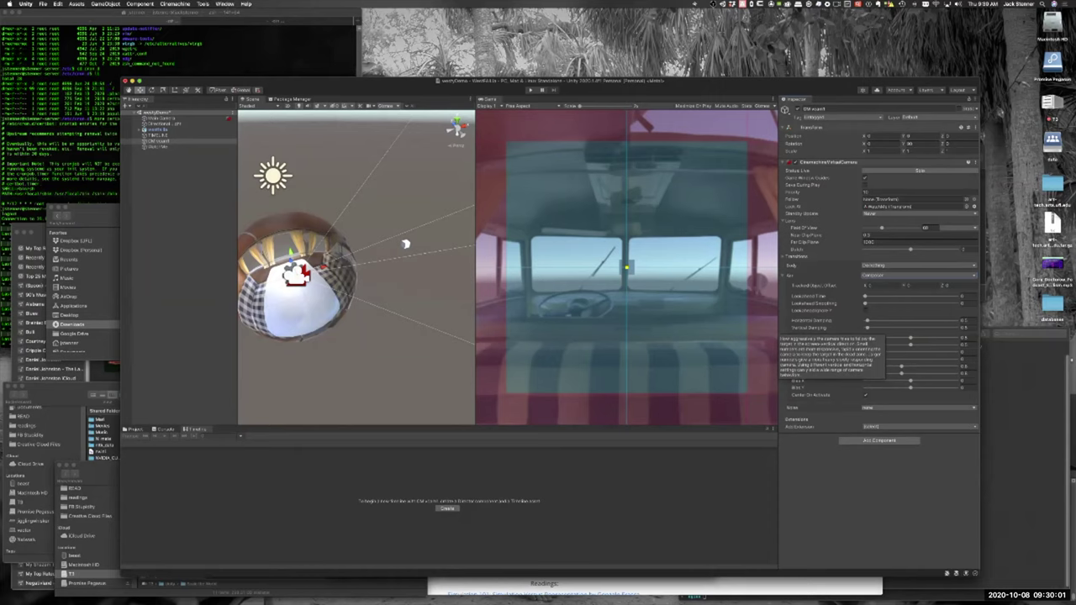
Step: Lock the Timeline window on TIMELINE and play it to preview the Composer aim, then reselect CM vcam1
left_click(158, 136)
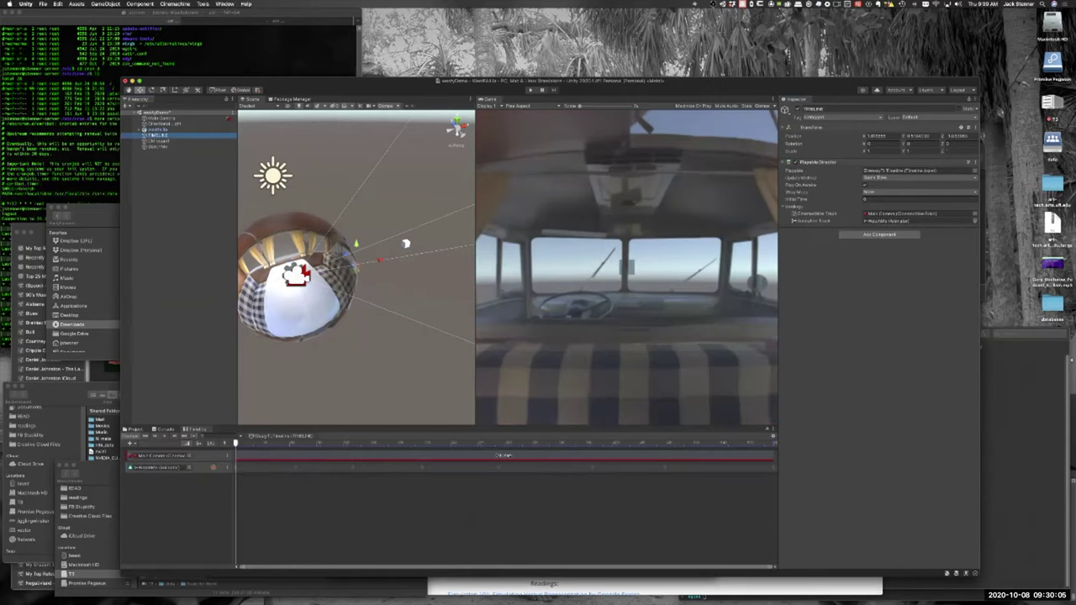
left_click(767, 429)
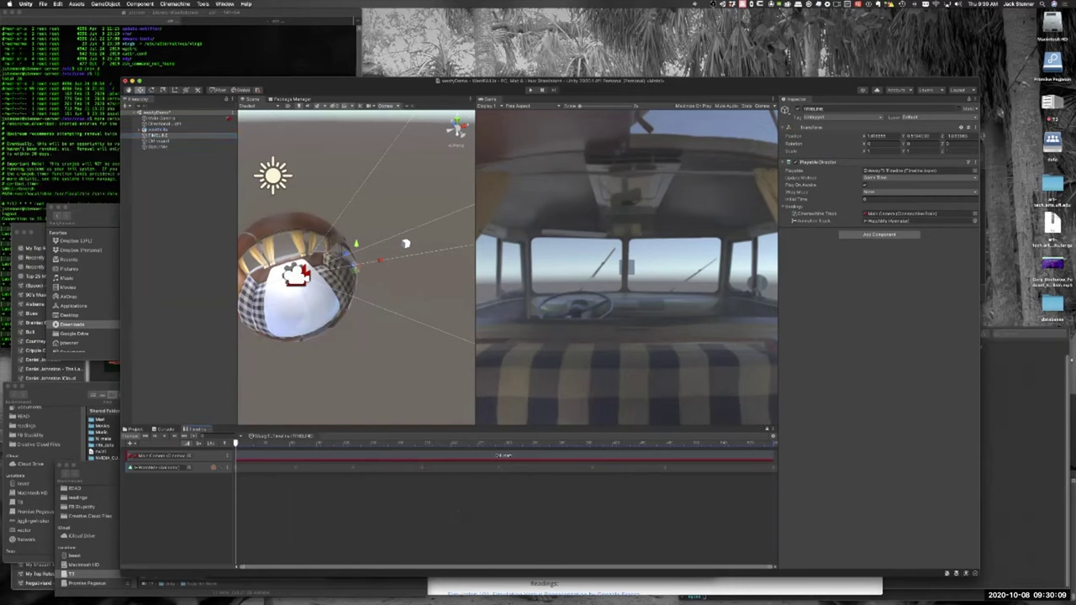
left_click(165, 437)
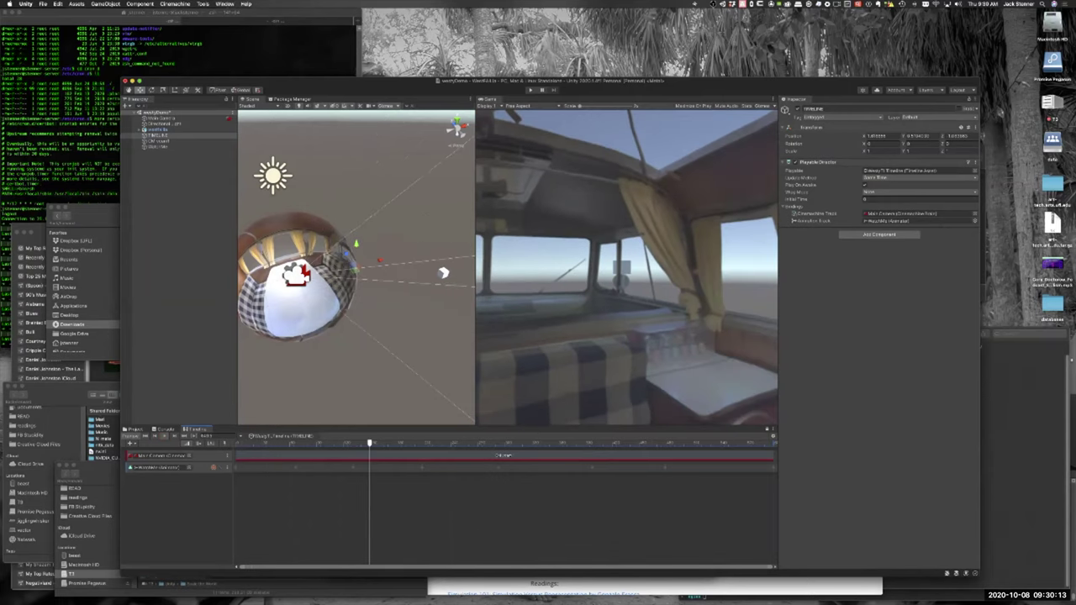
left_click(158, 141)
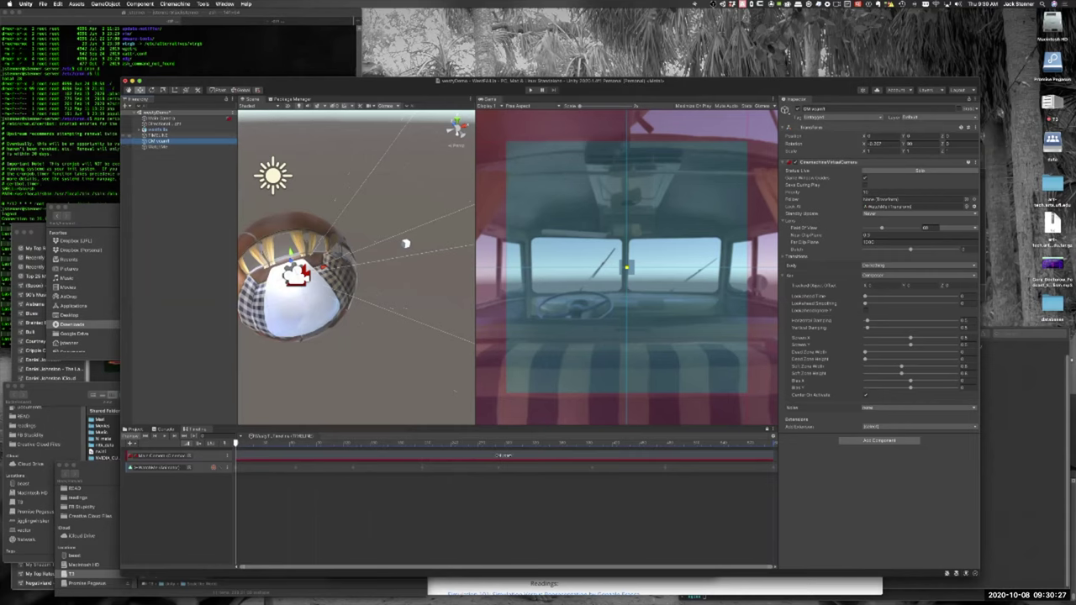
Step: Set the TIMELINE object's Playable Director wrap mode to Loop, and bring up CM vcam1's settings
left_click(158, 135)
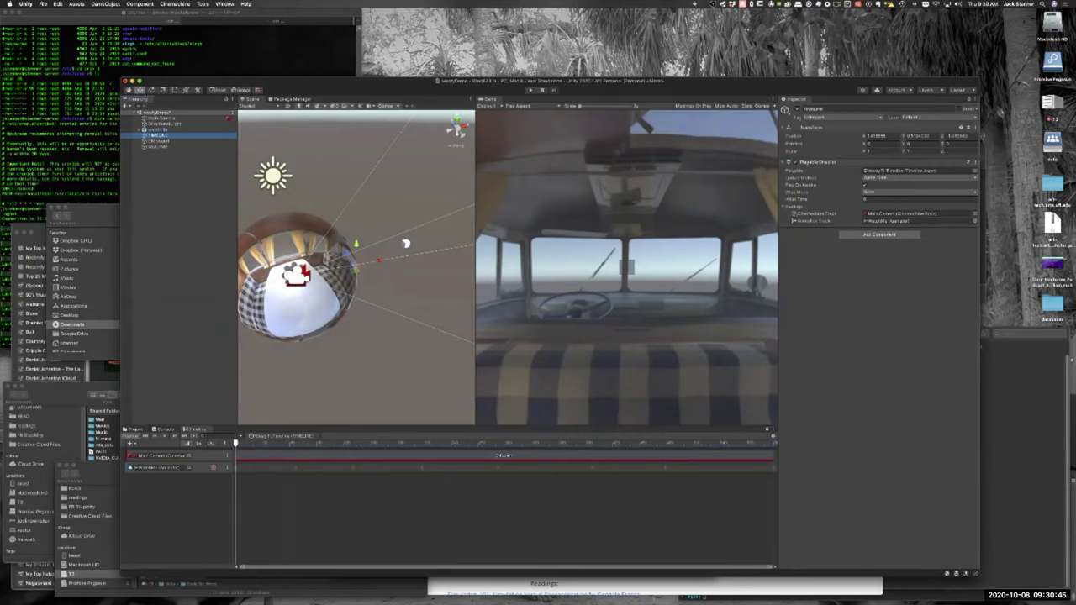
left_click(888, 193)
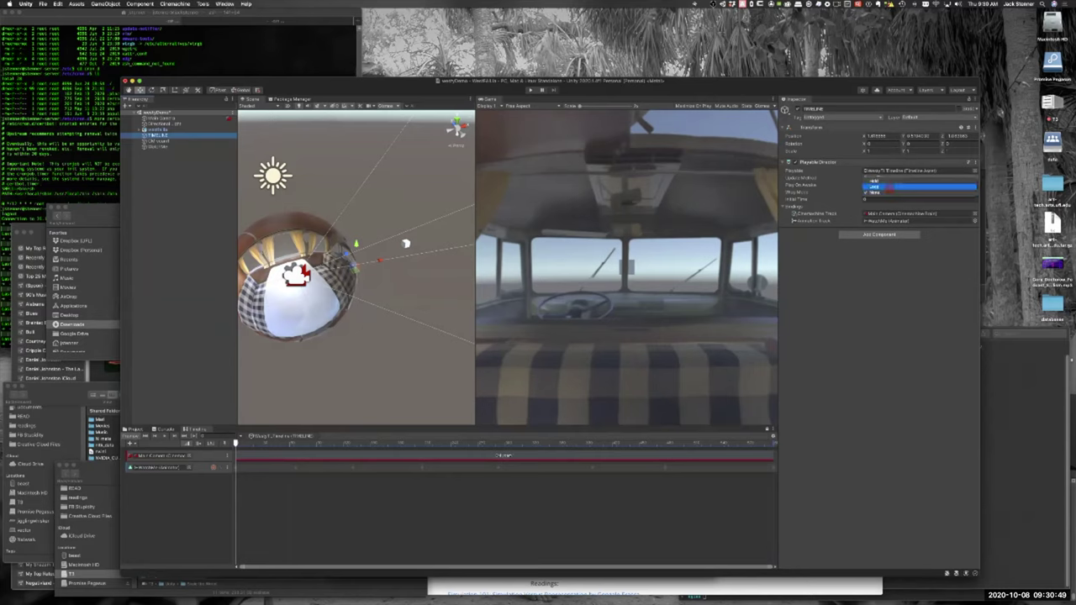
left_click(890, 186)
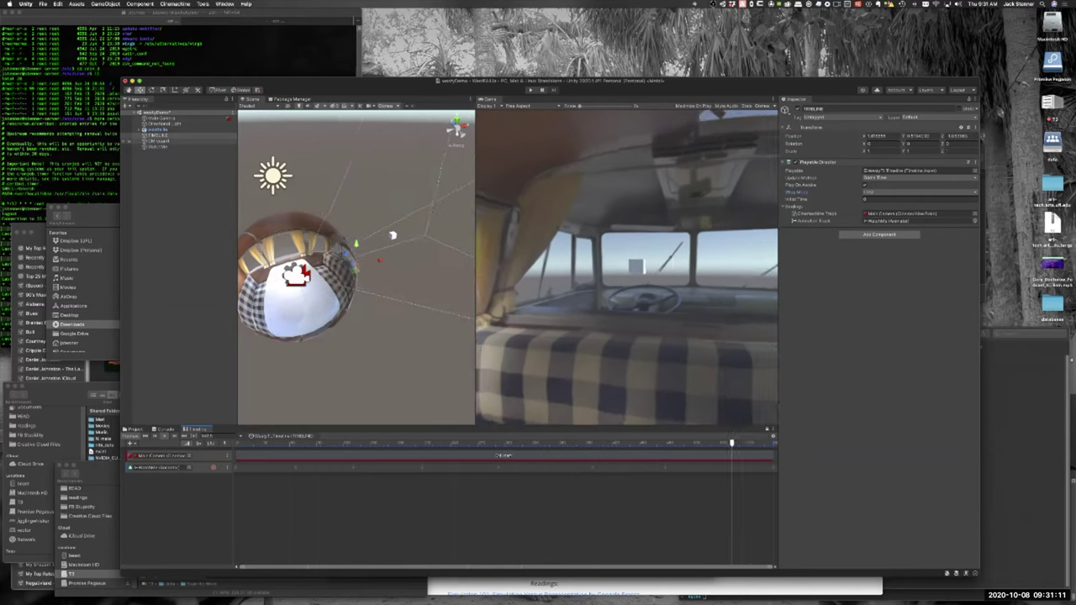
left_click(160, 141)
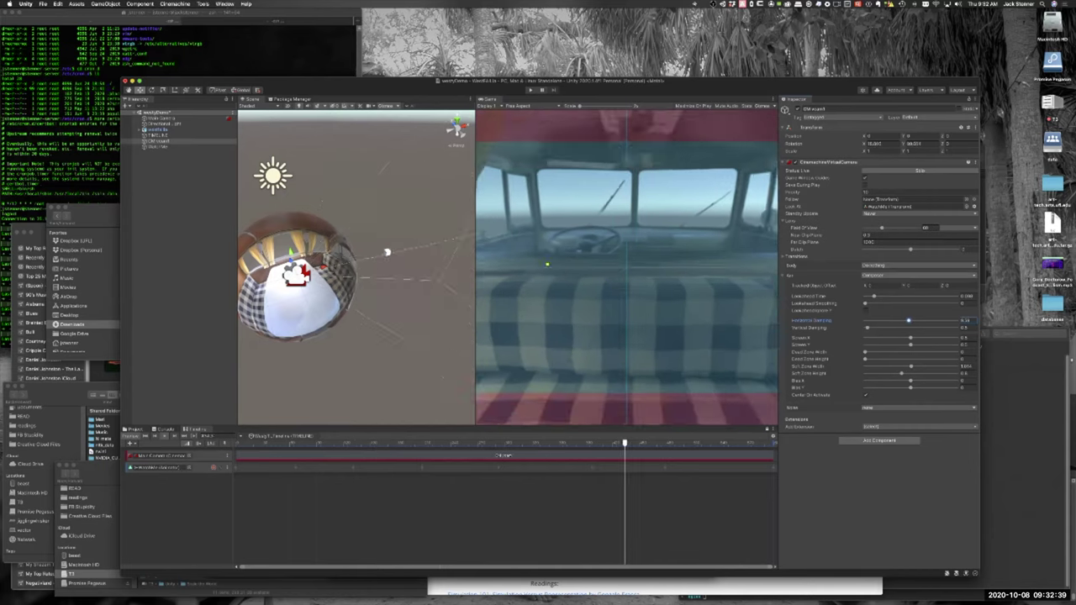
Step: Switch to Firefox and review YouTube's Cinemachine tutorial results and the video Using Cinemachine: Getting Started
key("super+Tab")
key("Tab")
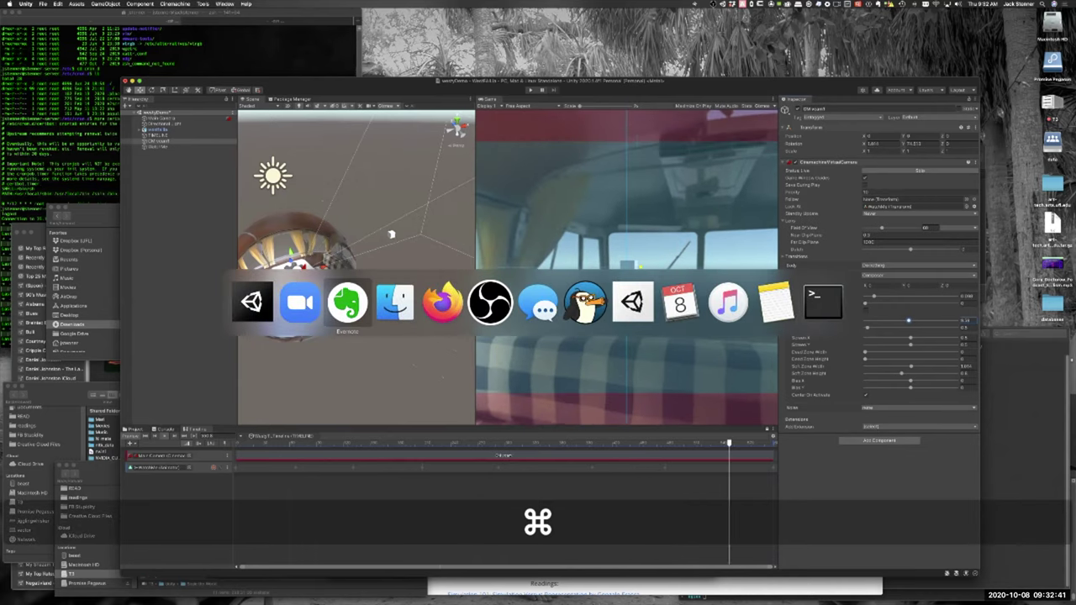
key("super+Tab")
key("Tab")
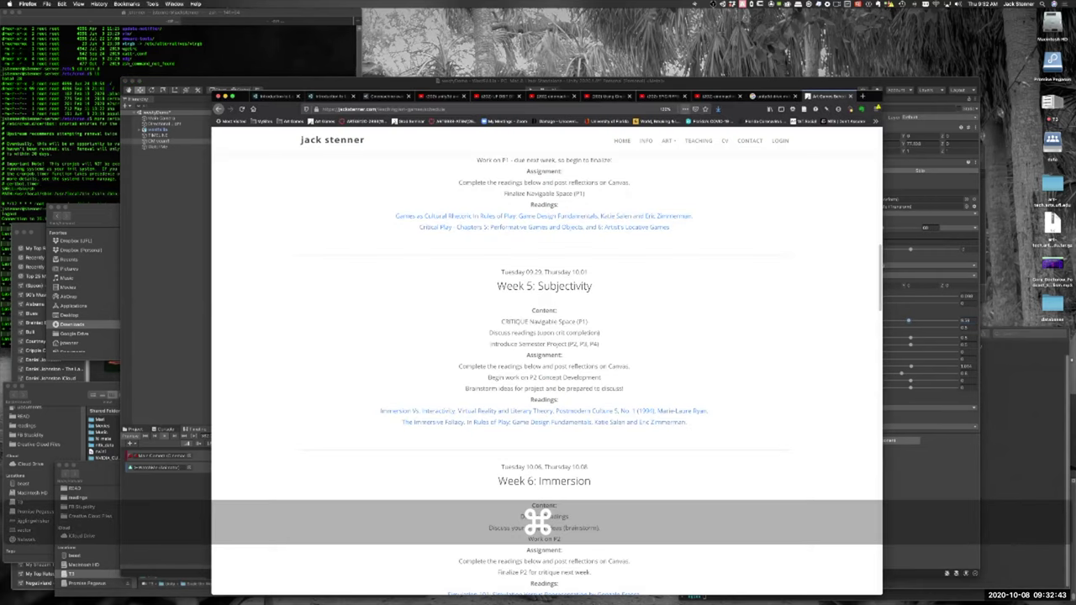
left_click(713, 98)
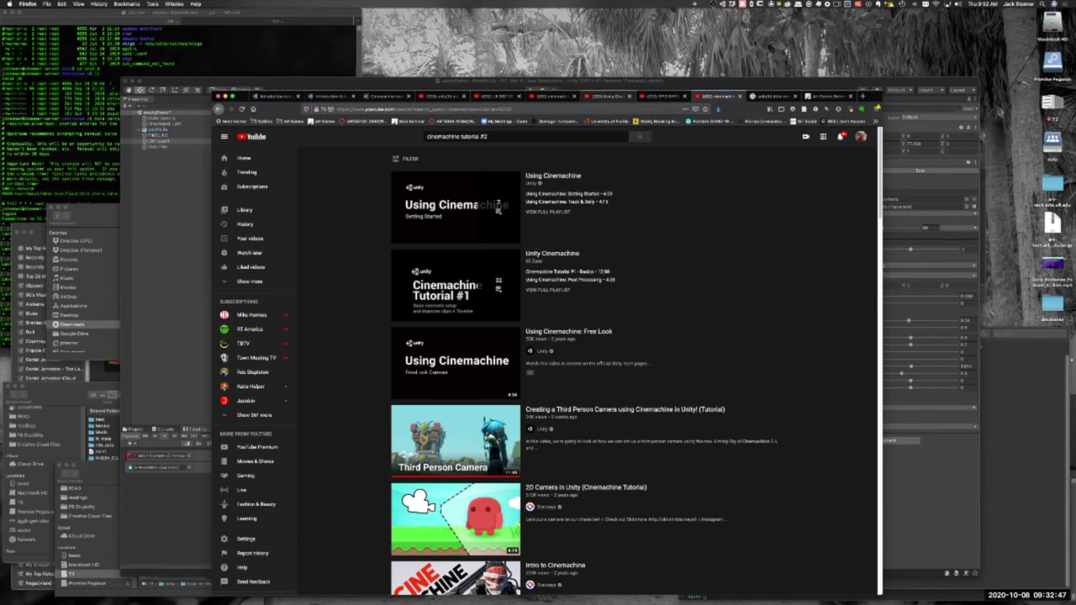
left_click(497, 210)
mouse_move(838, 367)
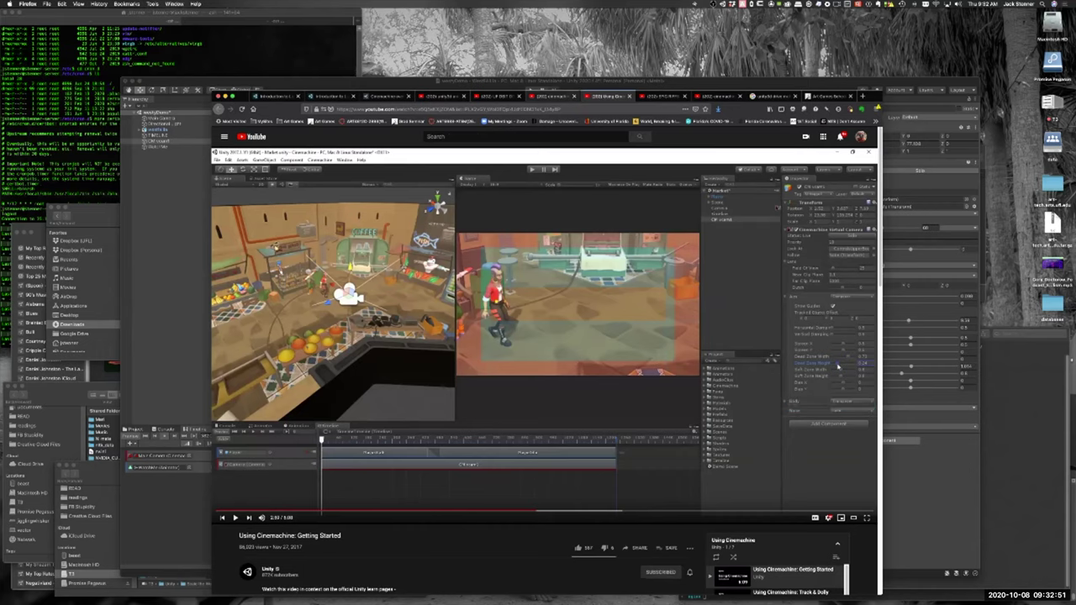
left_click(550, 95)
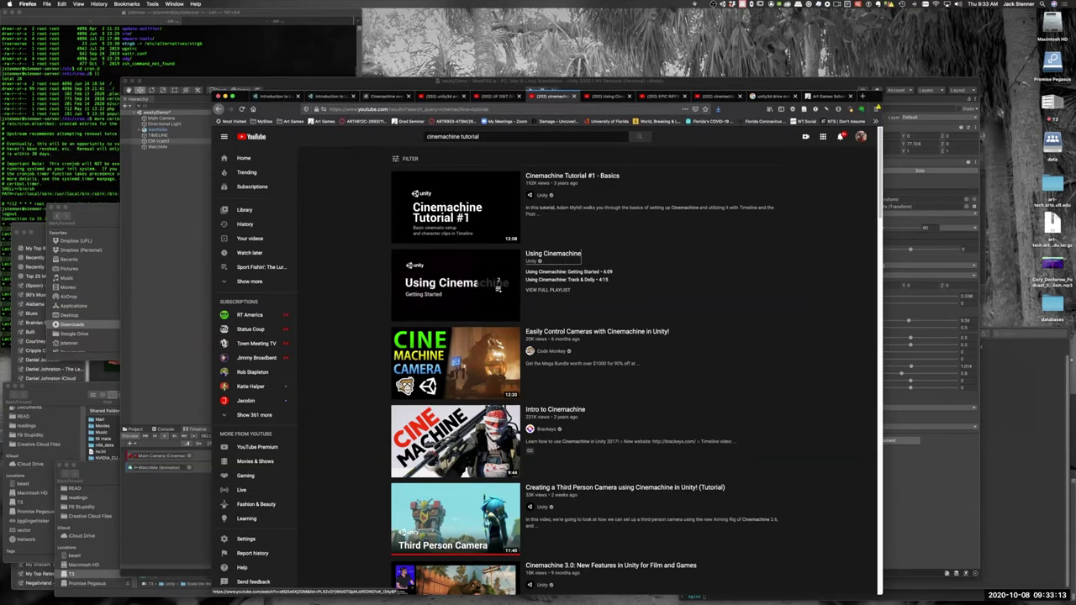
left_click(581, 253)
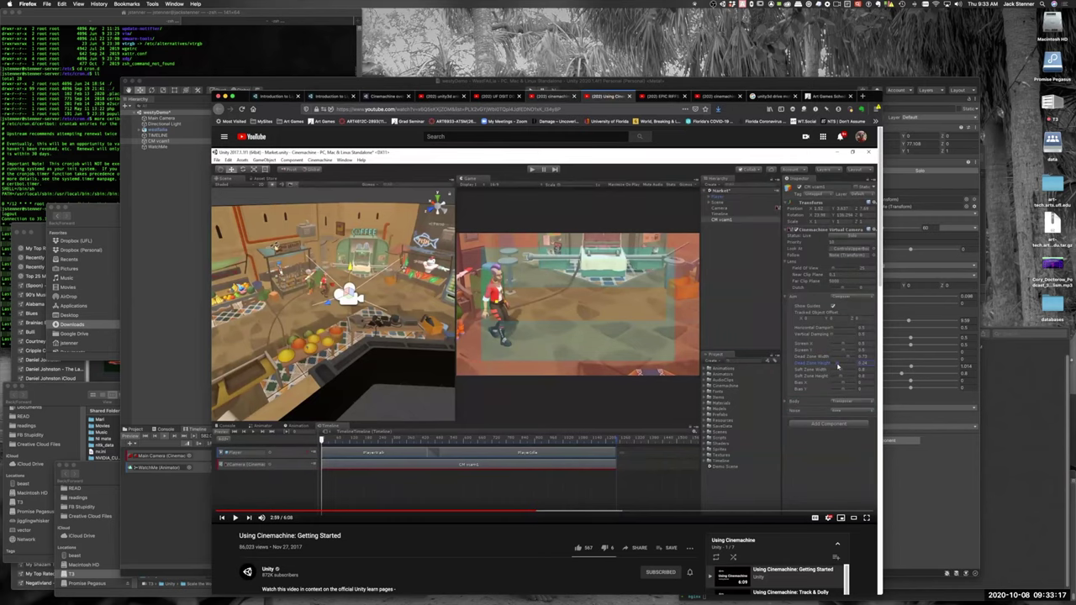
Step: Return to YouTube's cinemachine tutorial search results and skim the listed videos
left_click(556, 97)
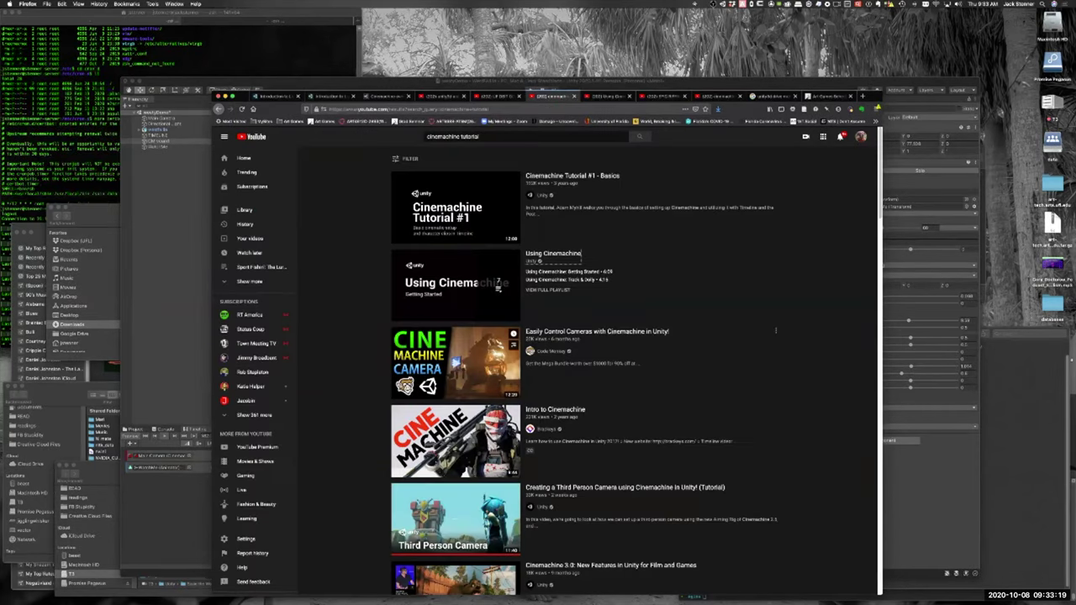
scroll(456, 519, "down", 3)
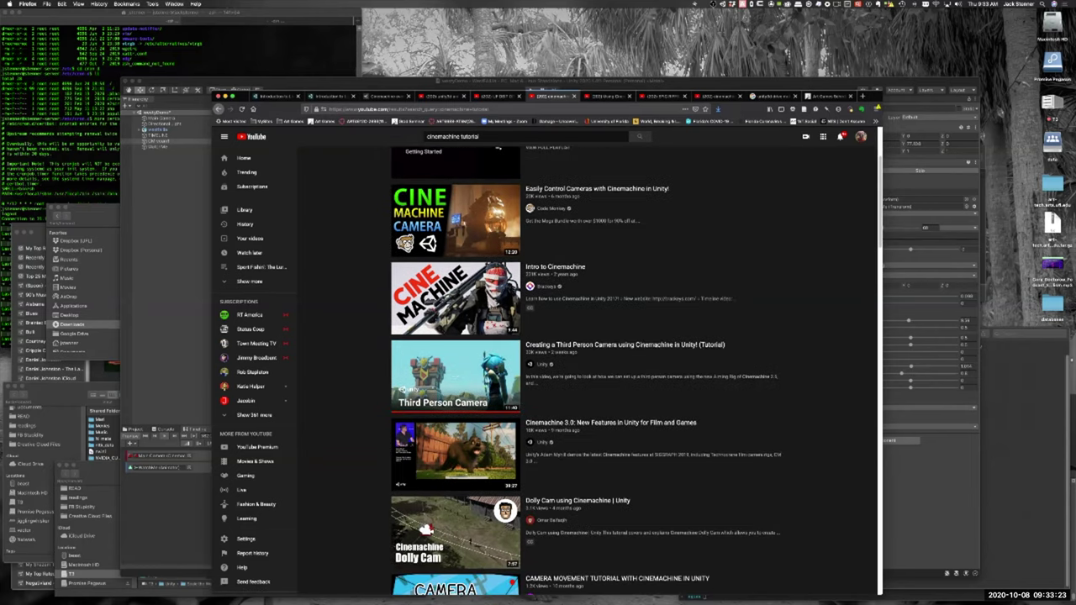
scroll(455, 518, "up", 3)
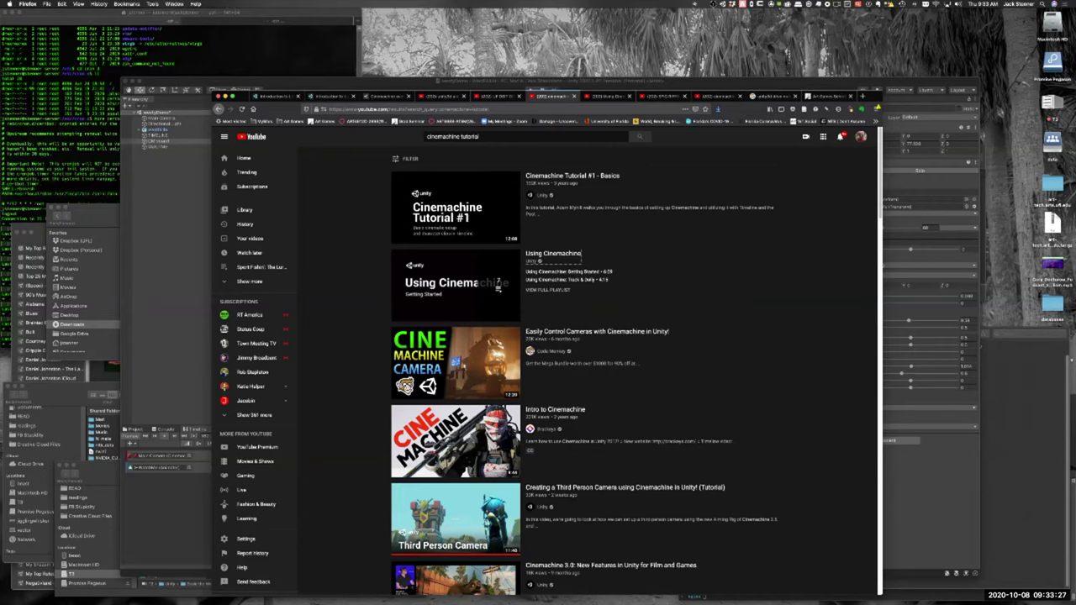
Step: Switch back to Unity and save the westyDemo scene
key("super+Tab")
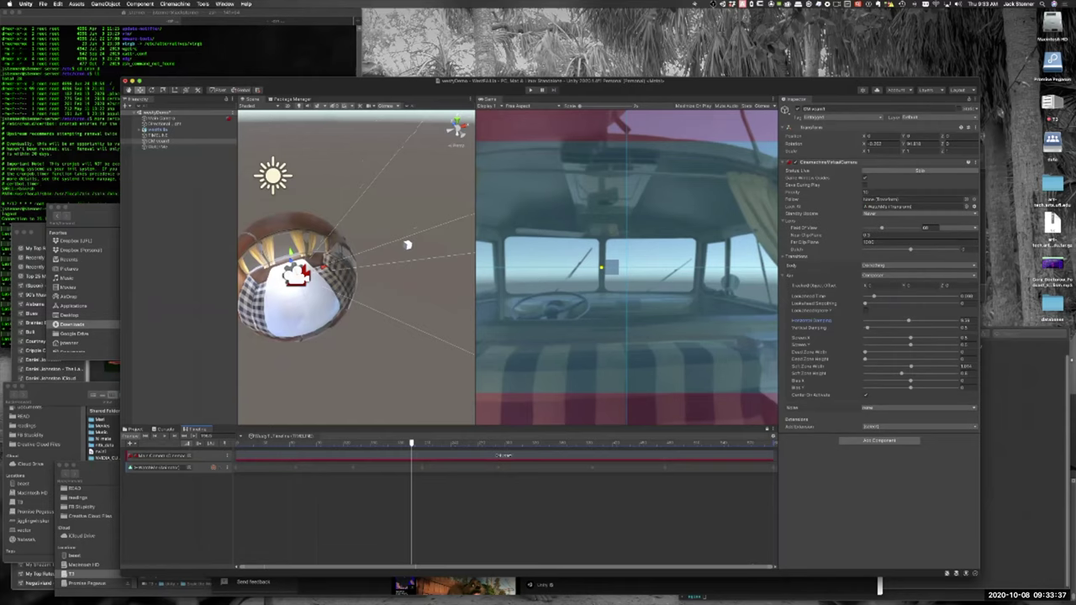
key("super")
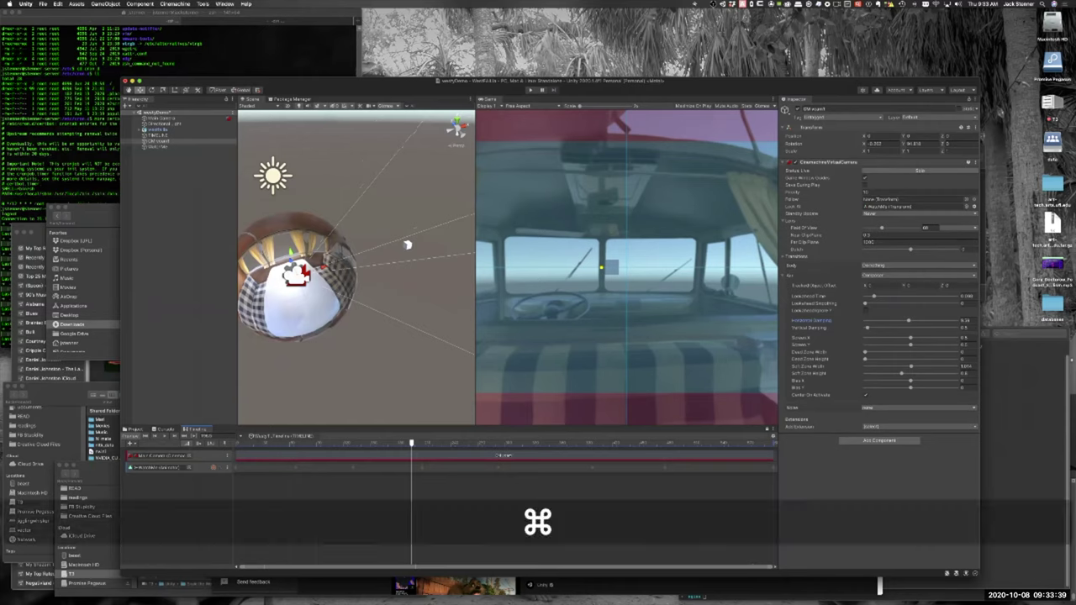
key("super+s")
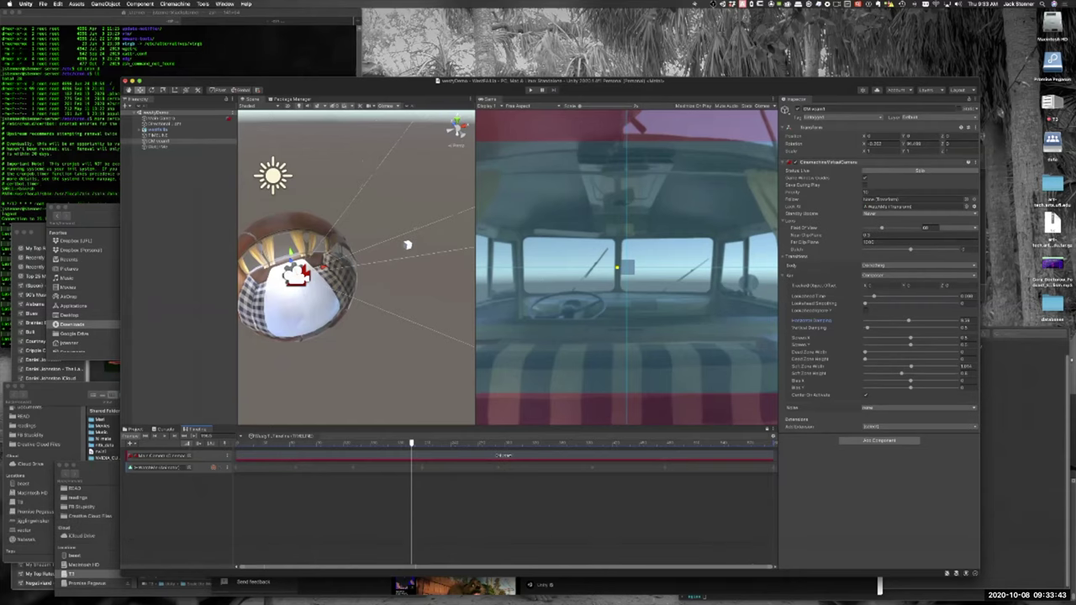
Step: Deselect CM vcam1 and add a Particle System object to the scene
scroll(408, 244, "down", 5)
scroll(393, 251, "down", 3)
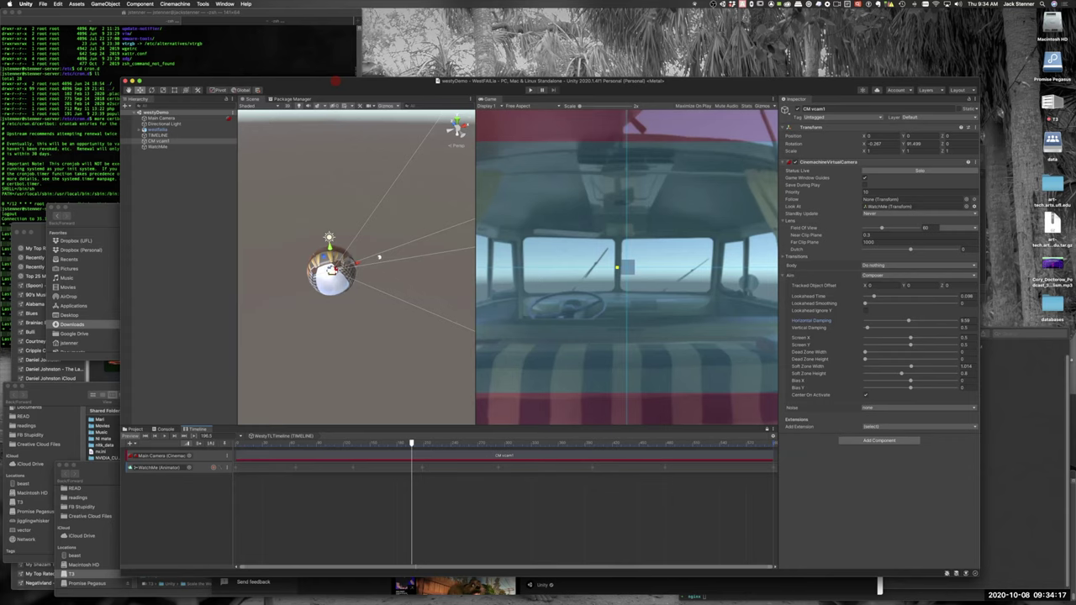
left_click(143, 211)
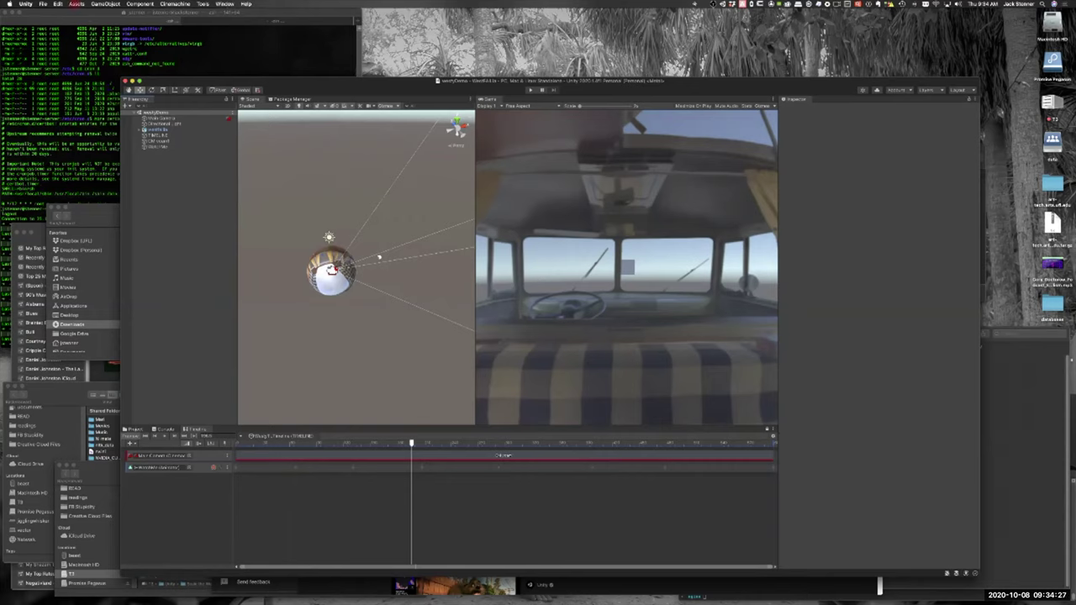
left_click(77, 4)
mouse_move(105, 4)
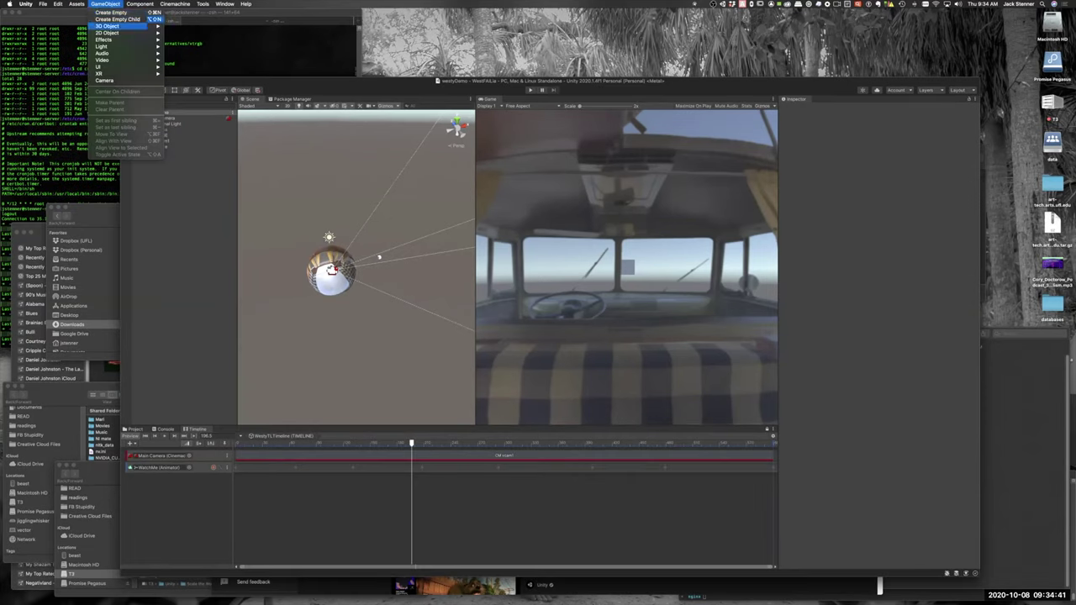
mouse_move(126, 40)
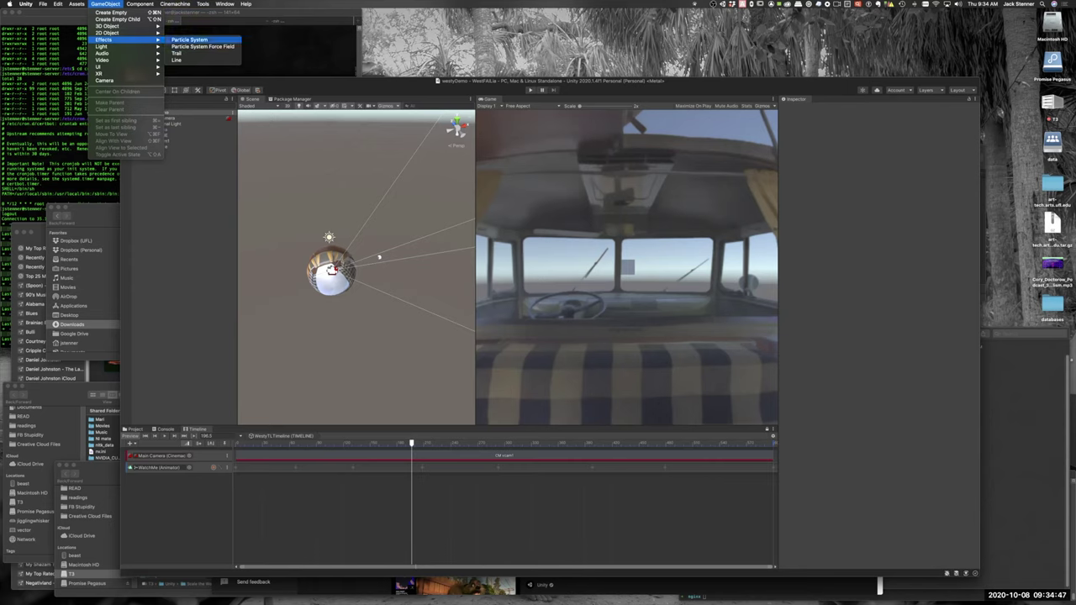
left_click(189, 40)
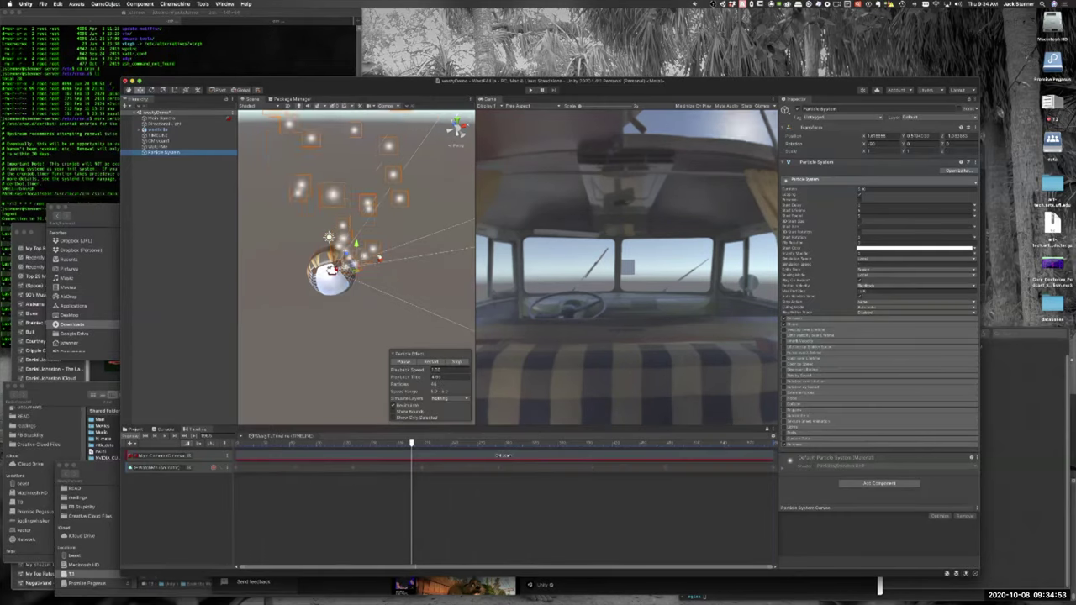
Step: Set the Particle System's position to 0, 0, 0
scroll(390, 252, "up", 3)
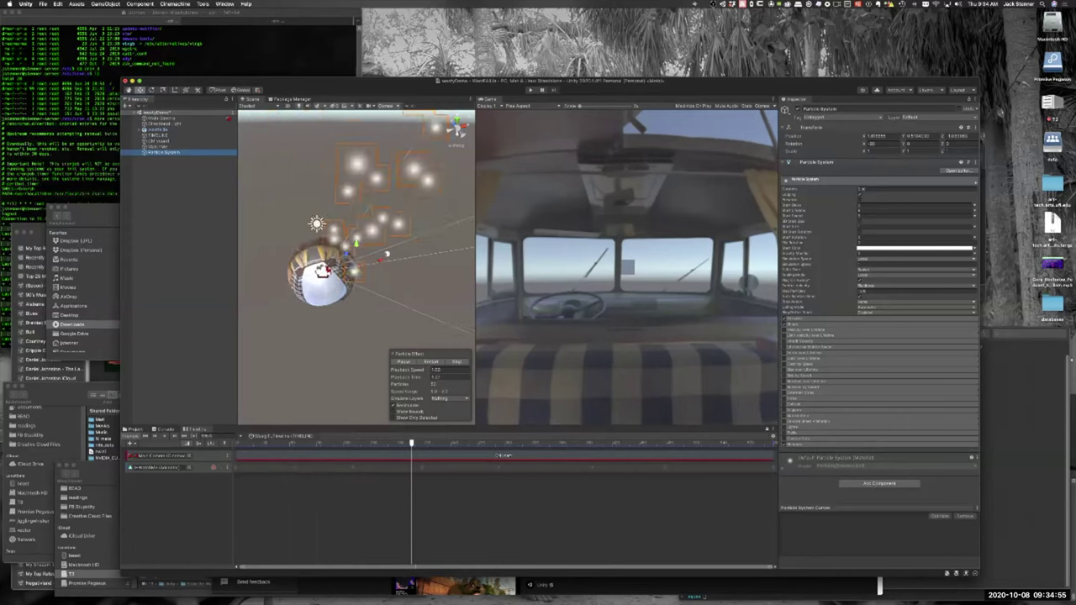
scroll(390, 251, "down", 2)
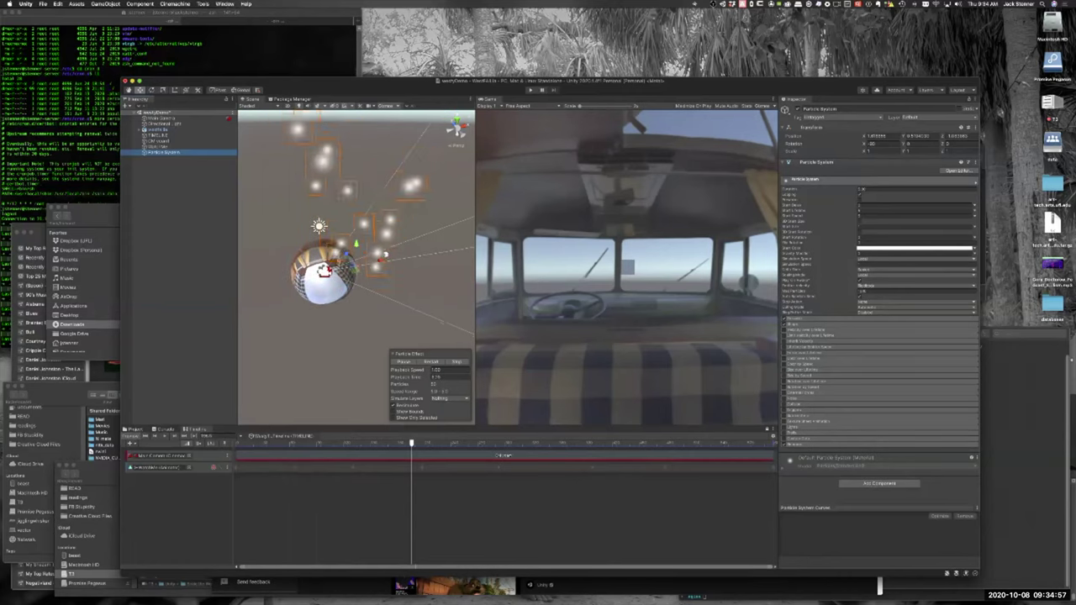
left_click_drag(400, 281, 433, 302, "alt")
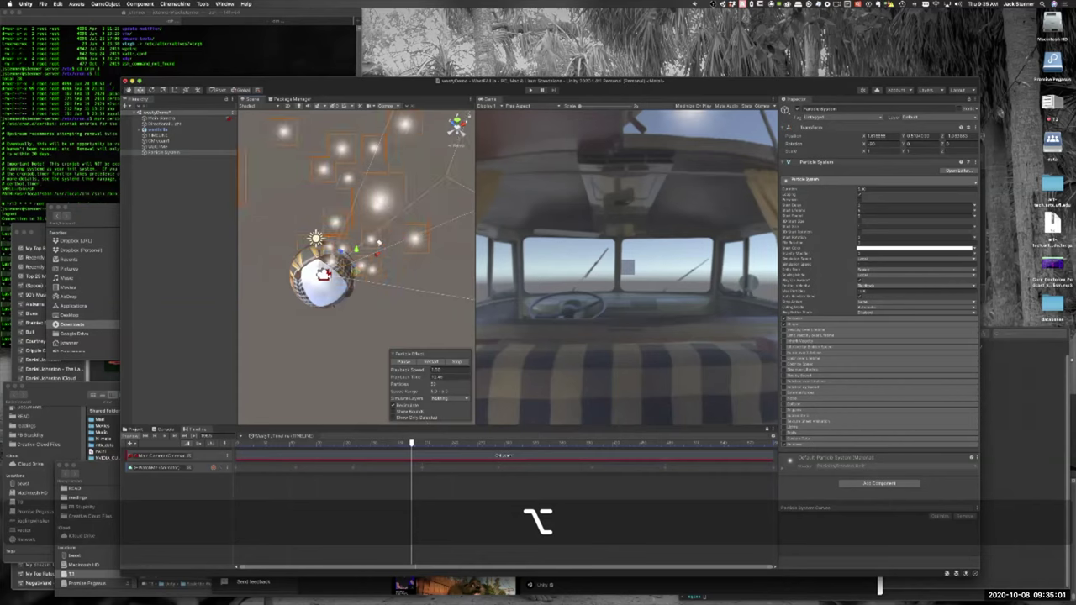
left_click(875, 136)
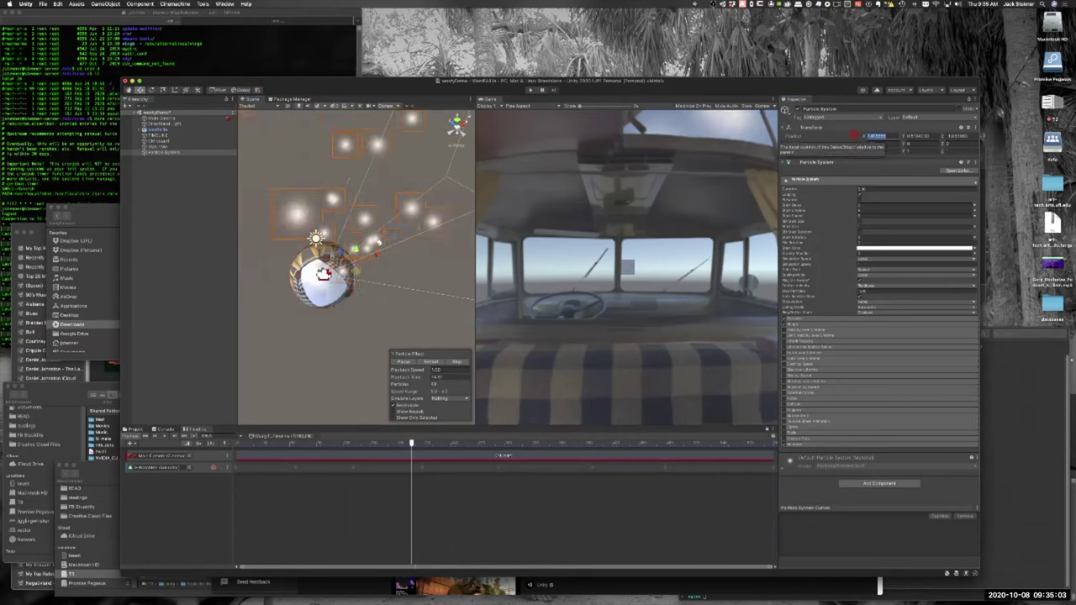
type("0")
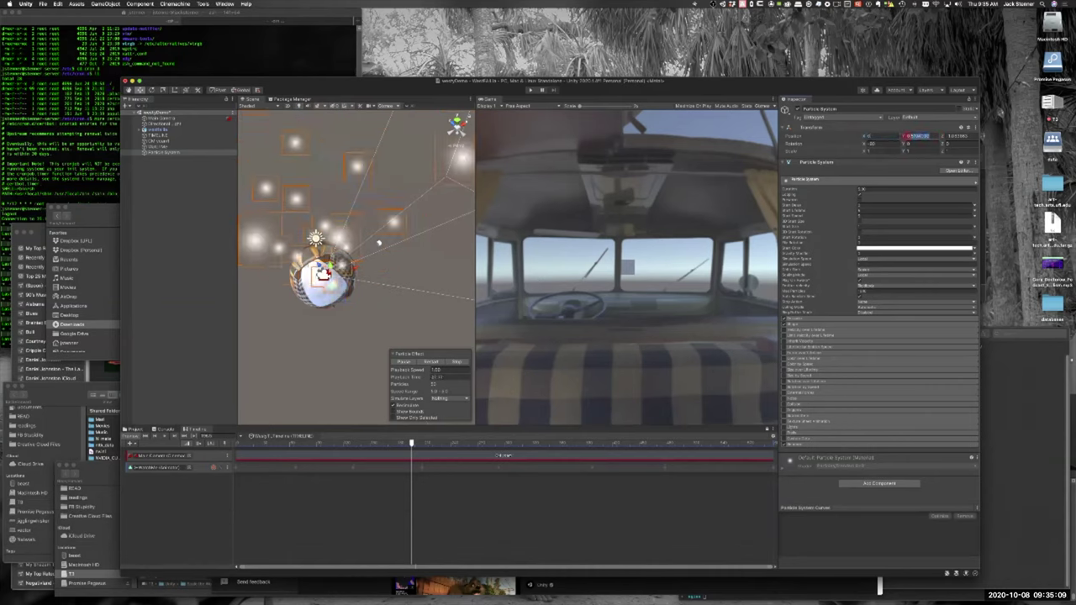
type("0")
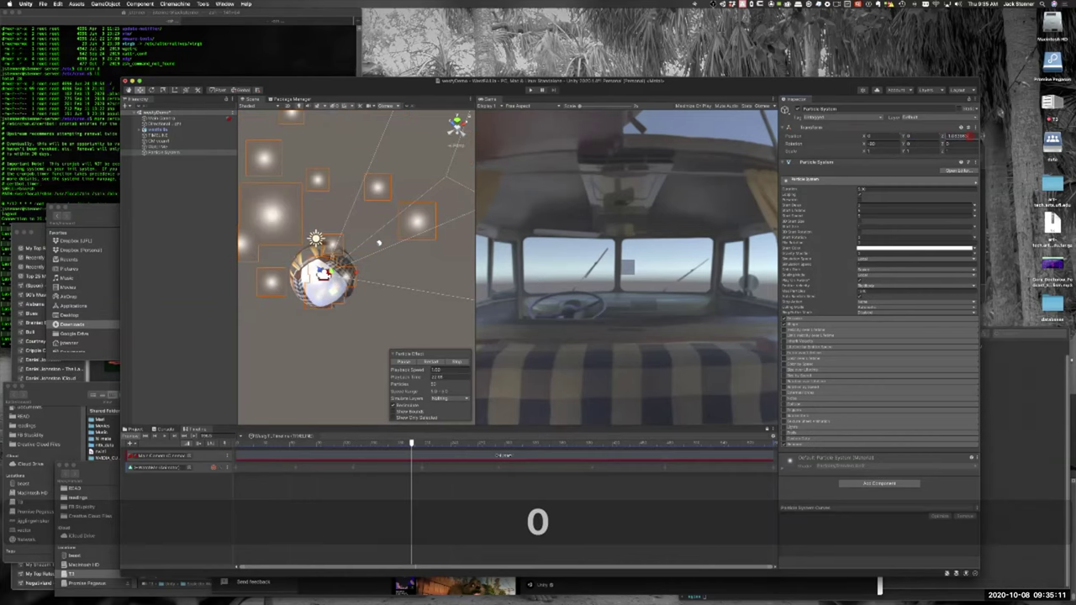
left_click_drag(971, 137, 951, 136)
type("0")
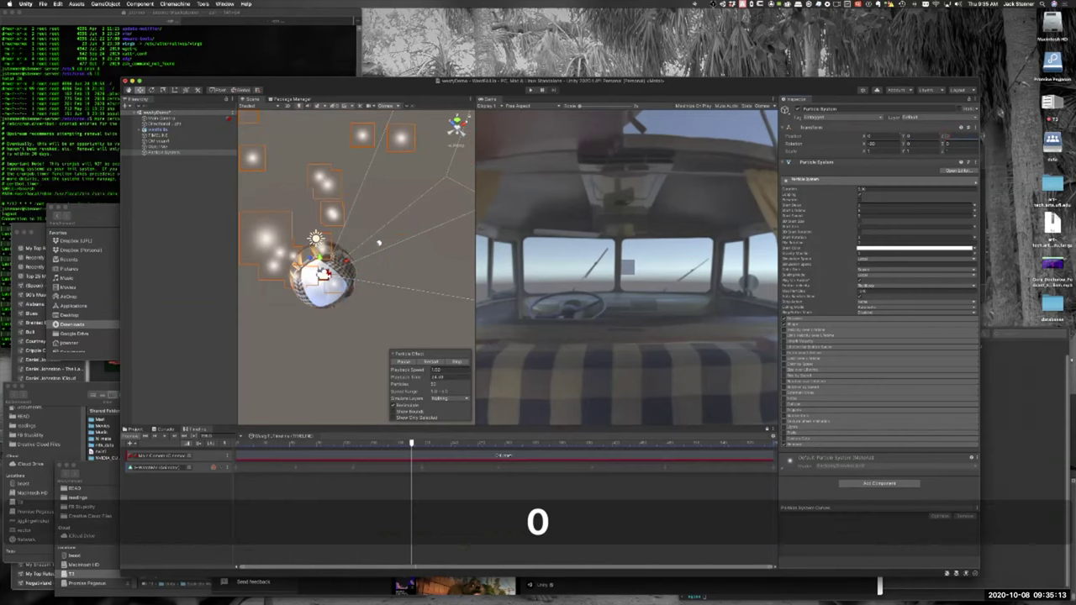
key("Return")
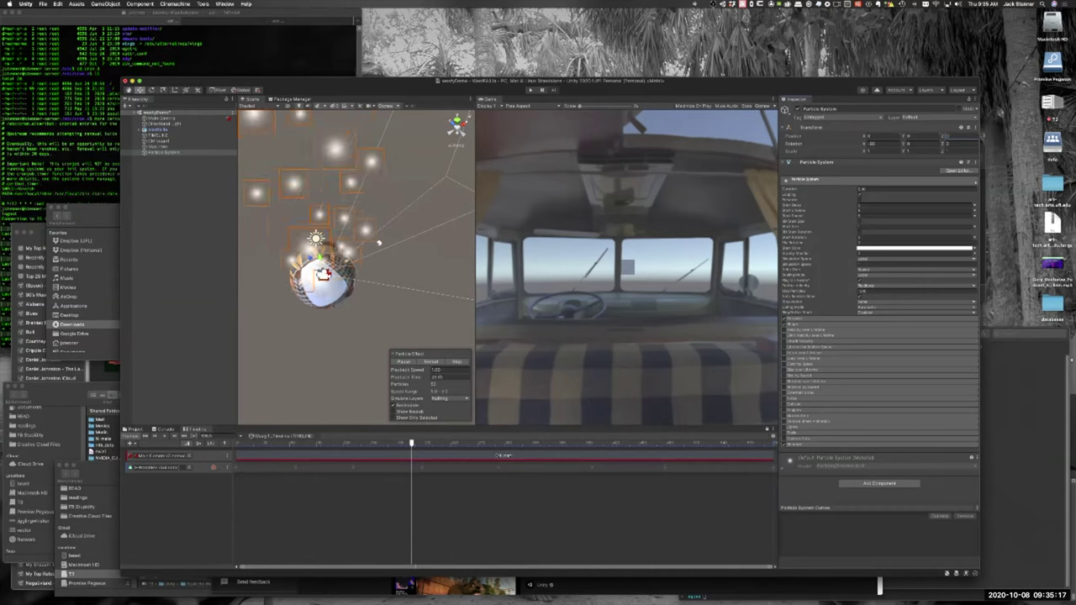
Step: Move the Particle System along X, away from the westfalia sphere, to about 15.7
left_click_drag(863, 136, 940, 136)
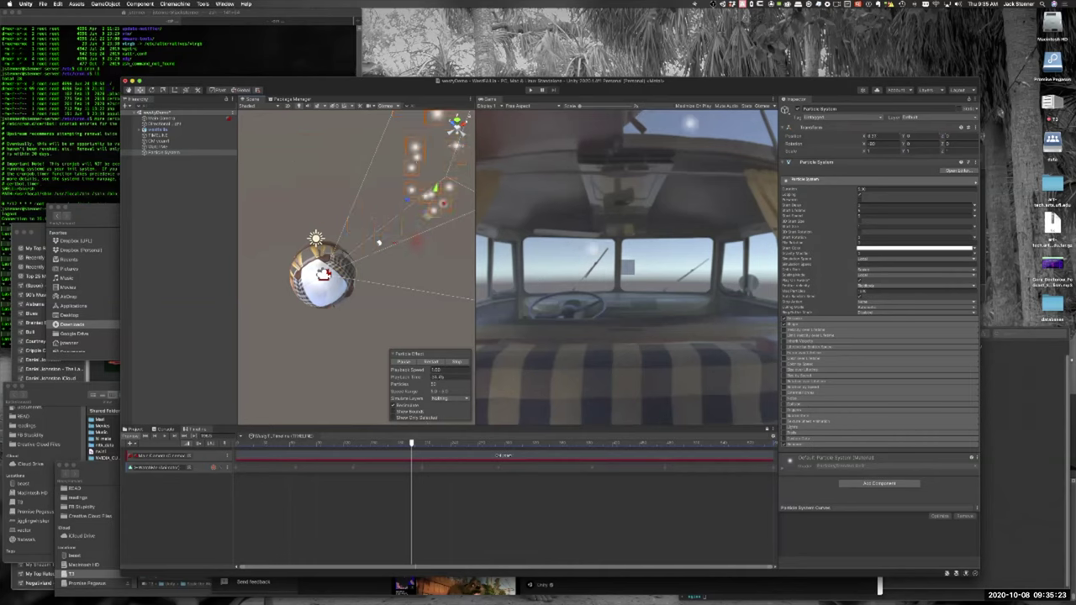
scroll(357, 267, "down", 4)
scroll(356, 267, "down", 3)
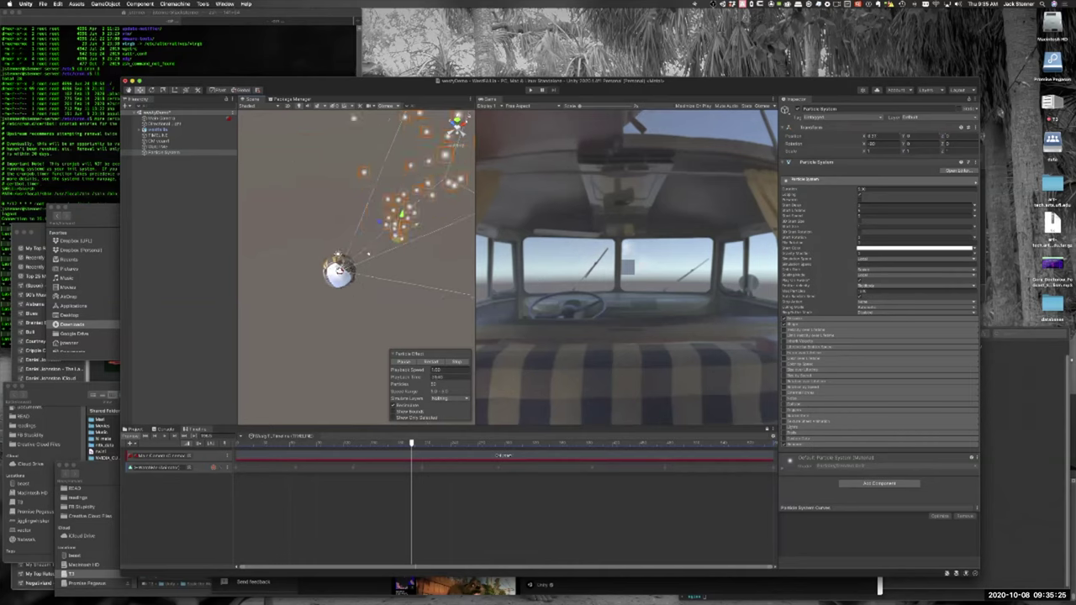
left_click_drag(416, 226, 448, 207)
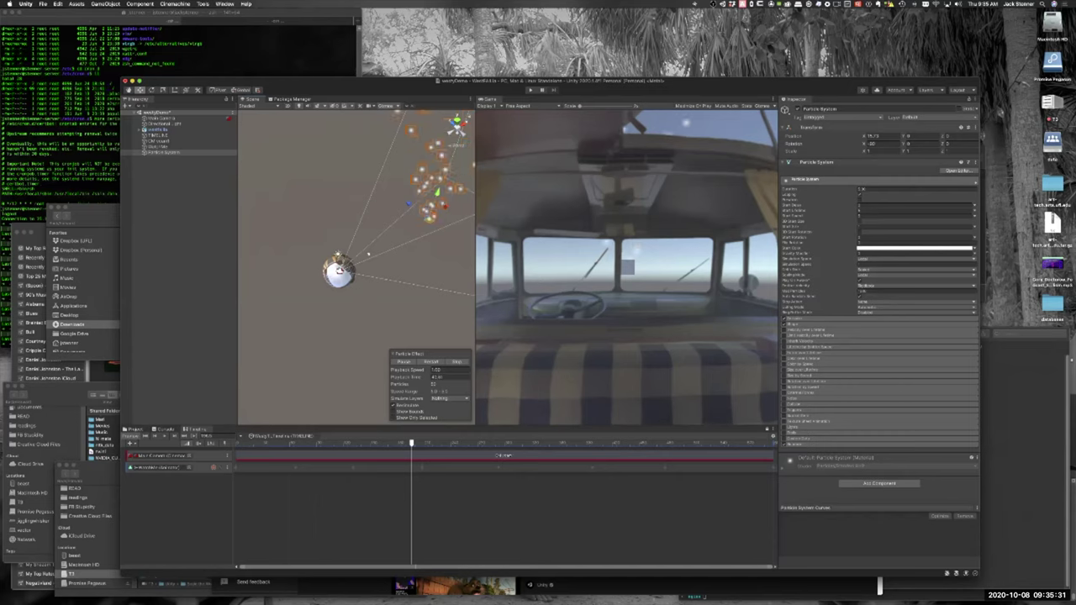
left_click_drag(368, 253, 301, 267, "alt")
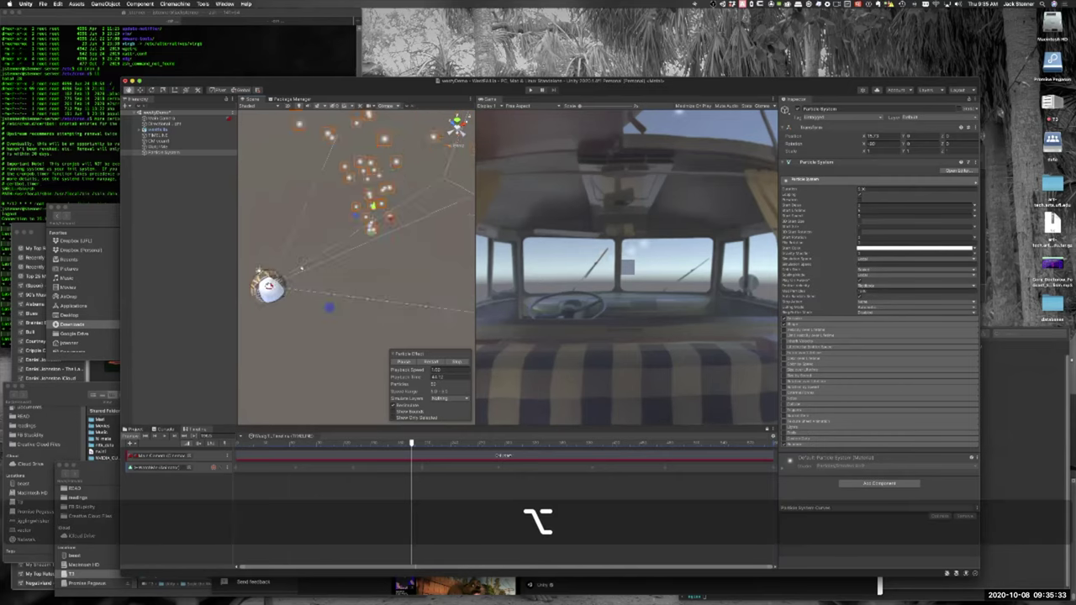
scroll(301, 268, "up", 2)
scroll(301, 268, "down", 6)
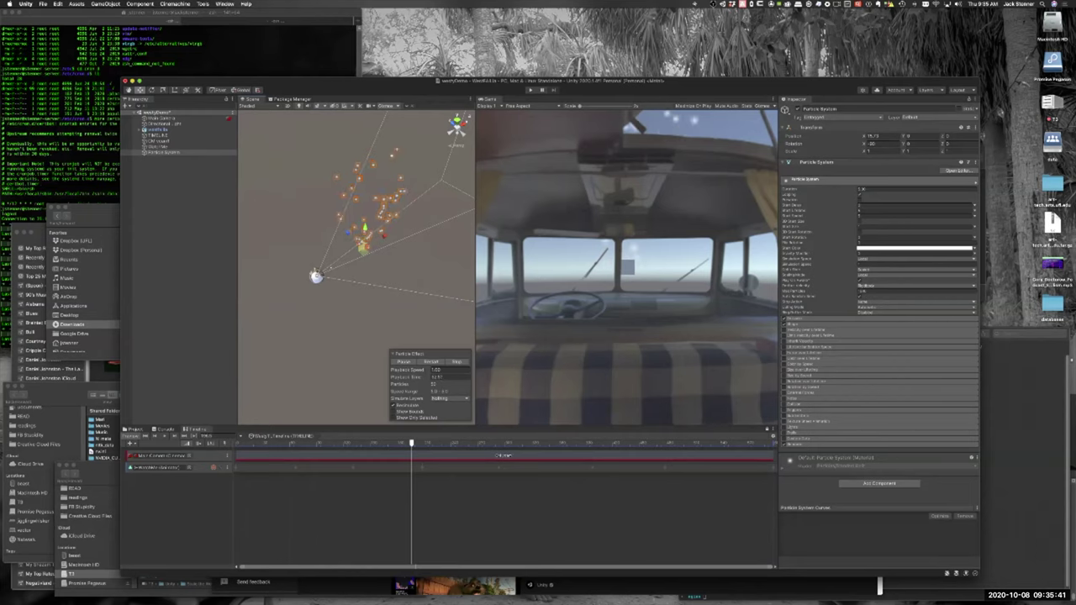
left_click_drag(312, 277, 295, 281, "alt")
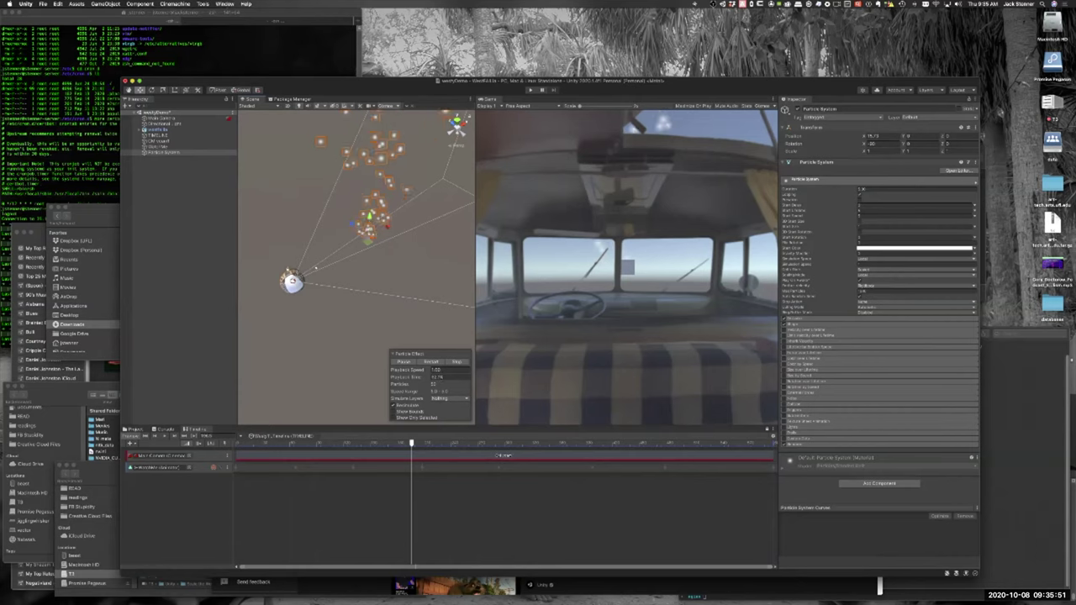
Step: Expand the Particle System's default material and examine its blending, map and vertex stream options
left_click(813, 459)
left_click(813, 459)
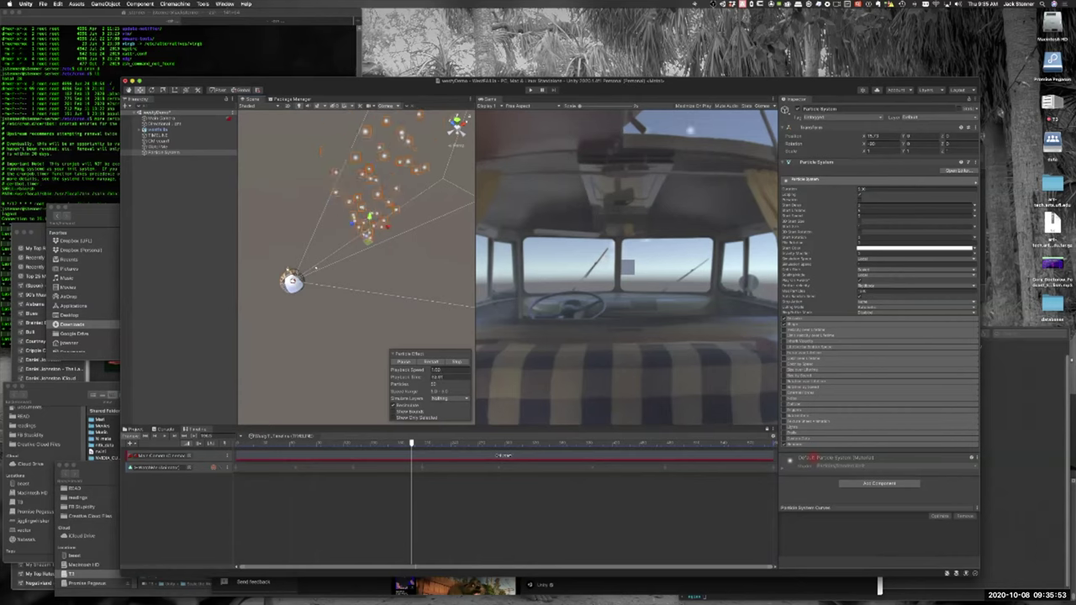
left_click(812, 459)
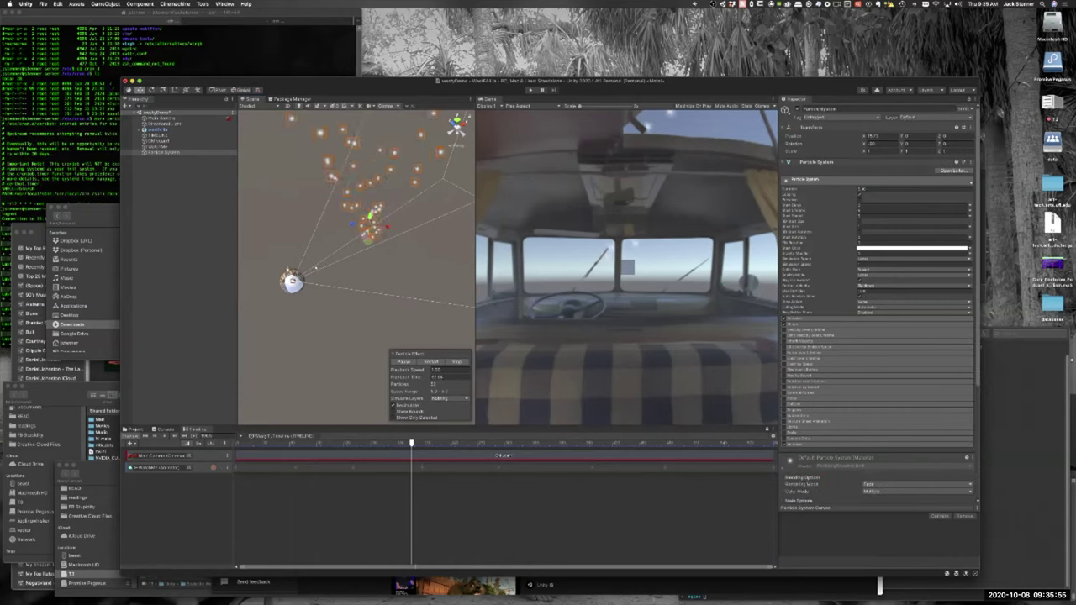
scroll(879, 337, "down", 4)
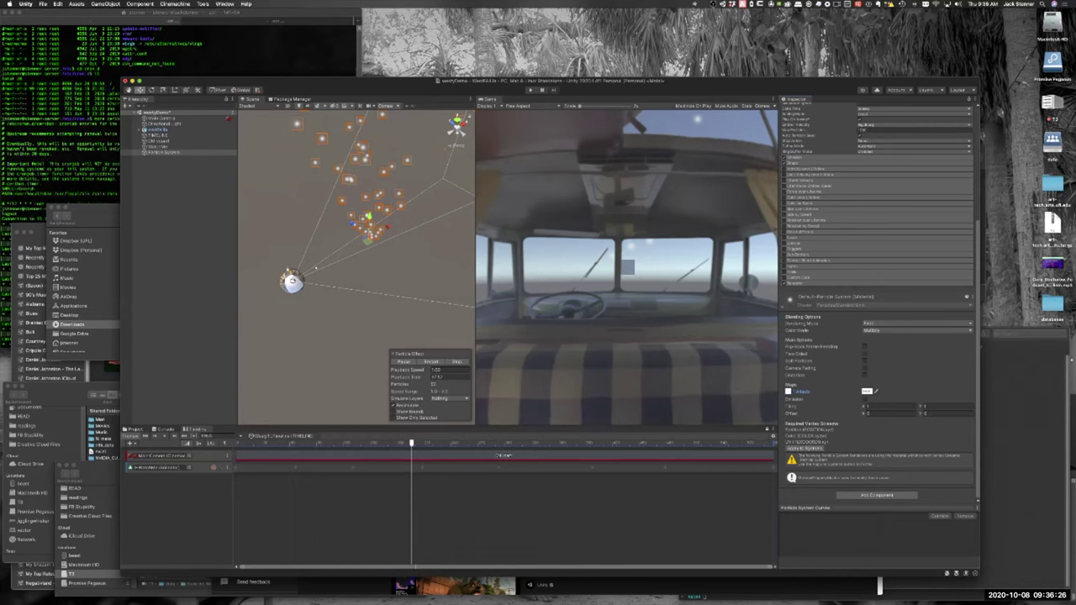
Step: Select the flyPSD texture in the project's images folder, reveal its file and open it in Photoshop
left_click(135, 430)
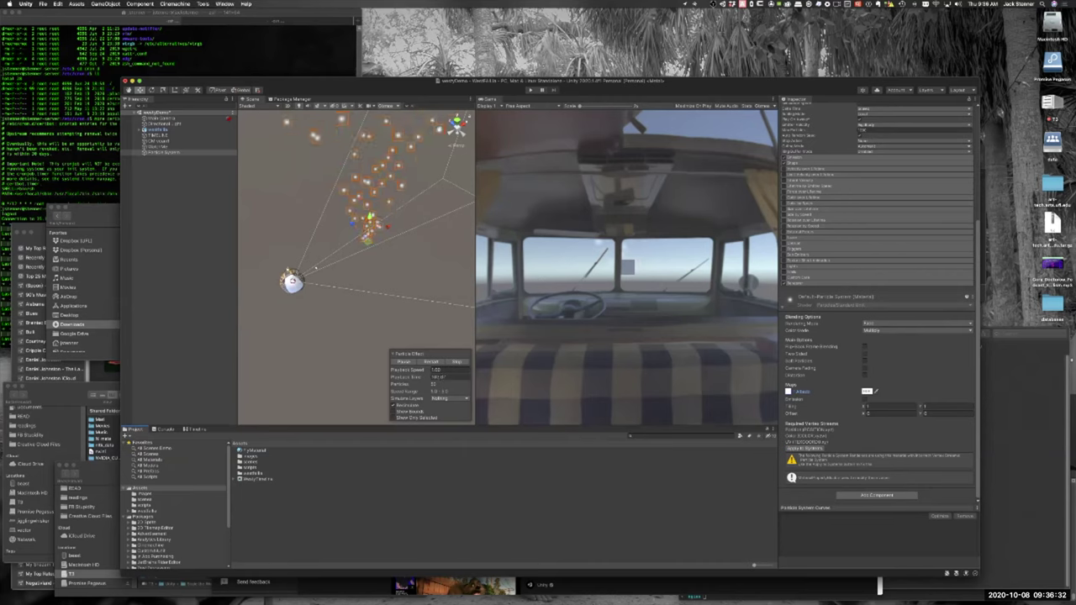
left_click(145, 494)
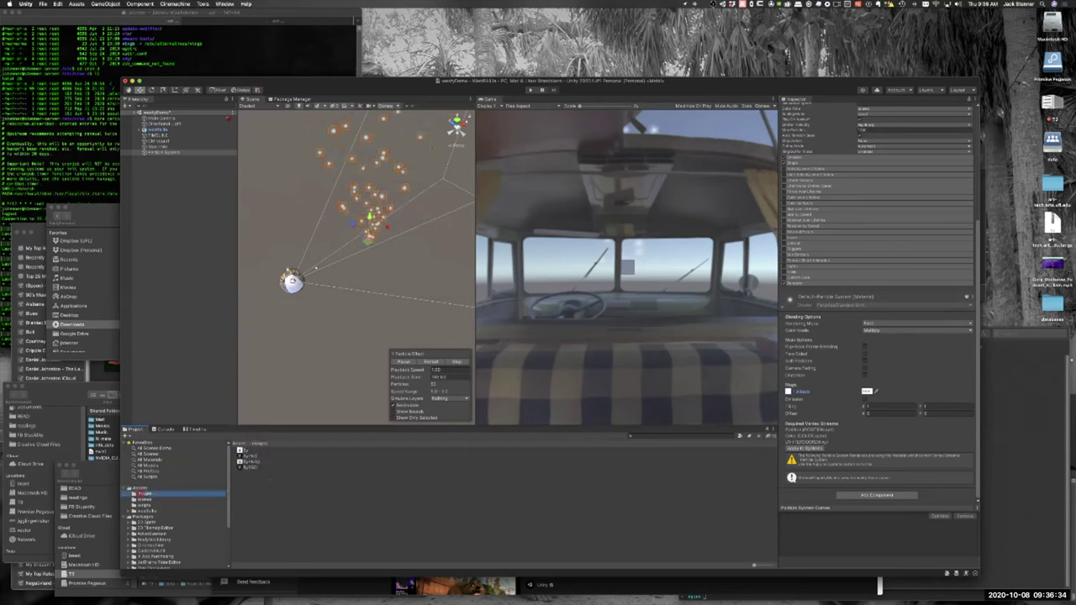
left_click(249, 468)
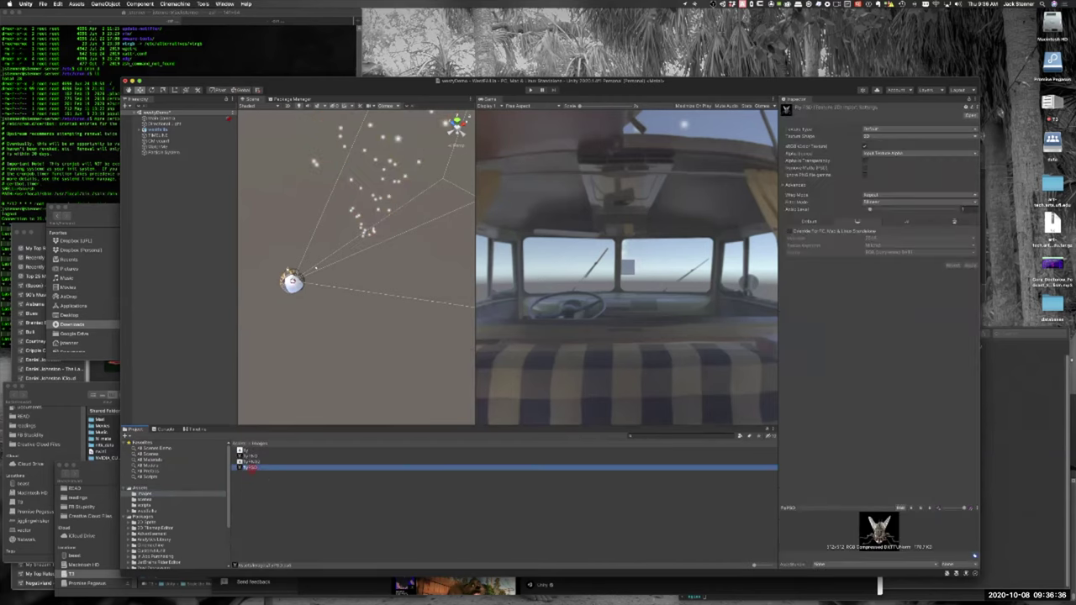
right_click(249, 468)
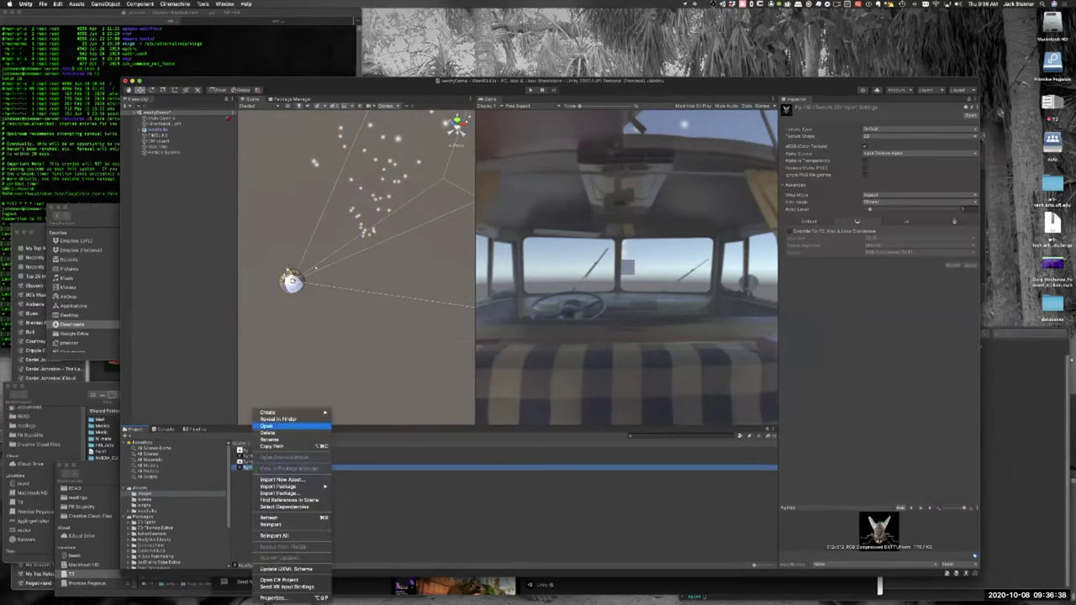
left_click(278, 419)
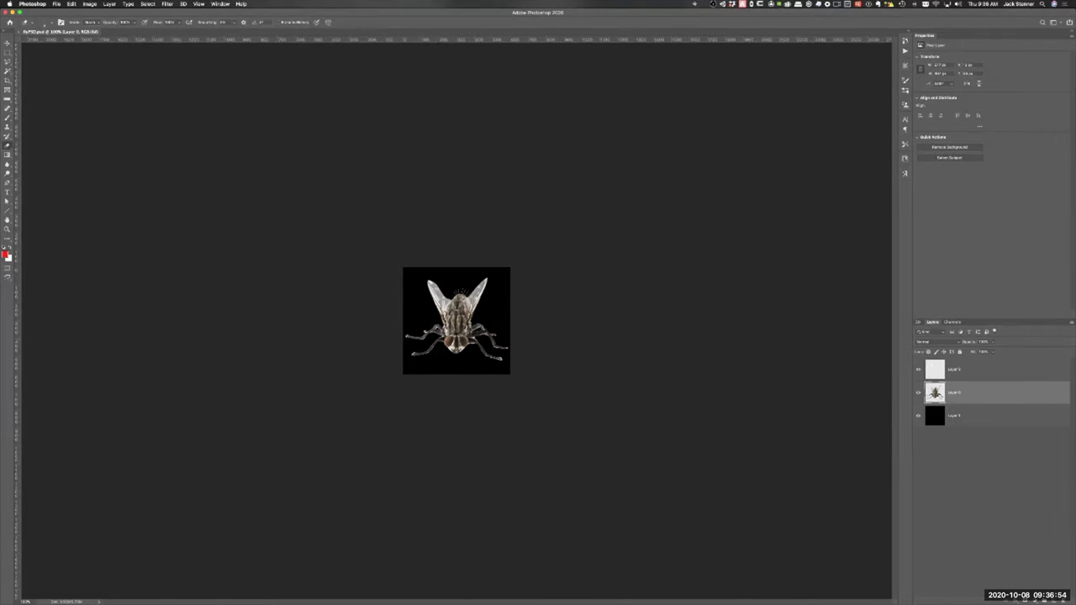
Step: Hide the black background Layer 1 of the fly image
left_click(1031, 418)
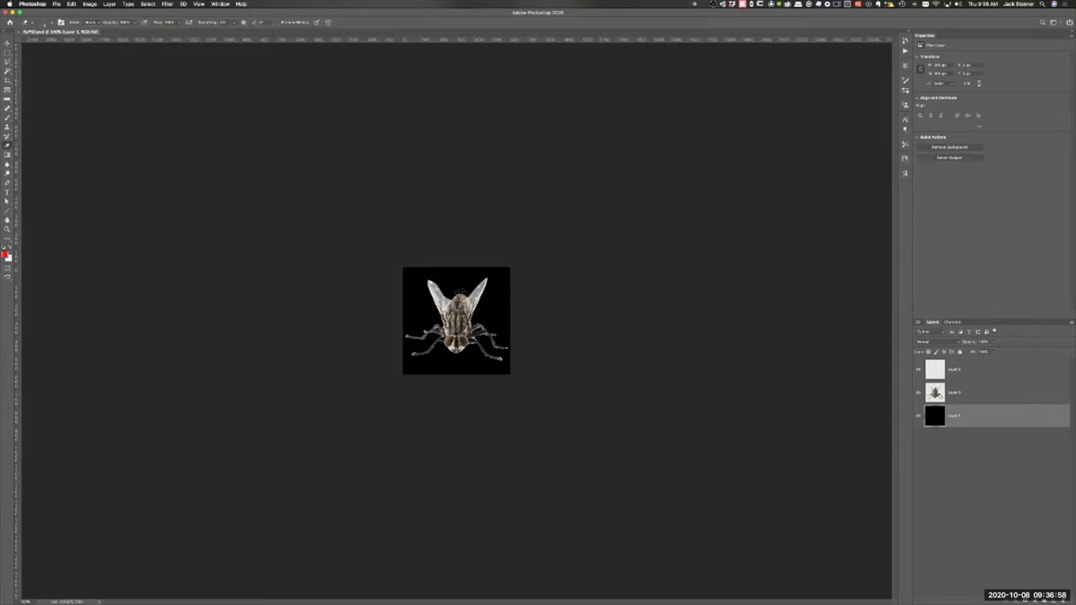
left_click(918, 415)
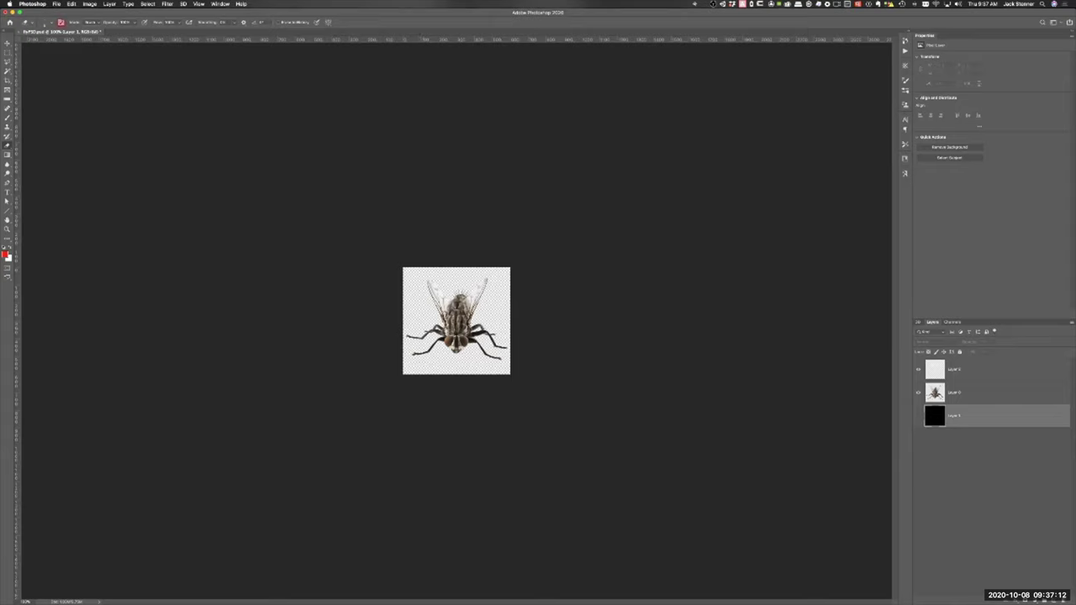
left_click(56, 4)
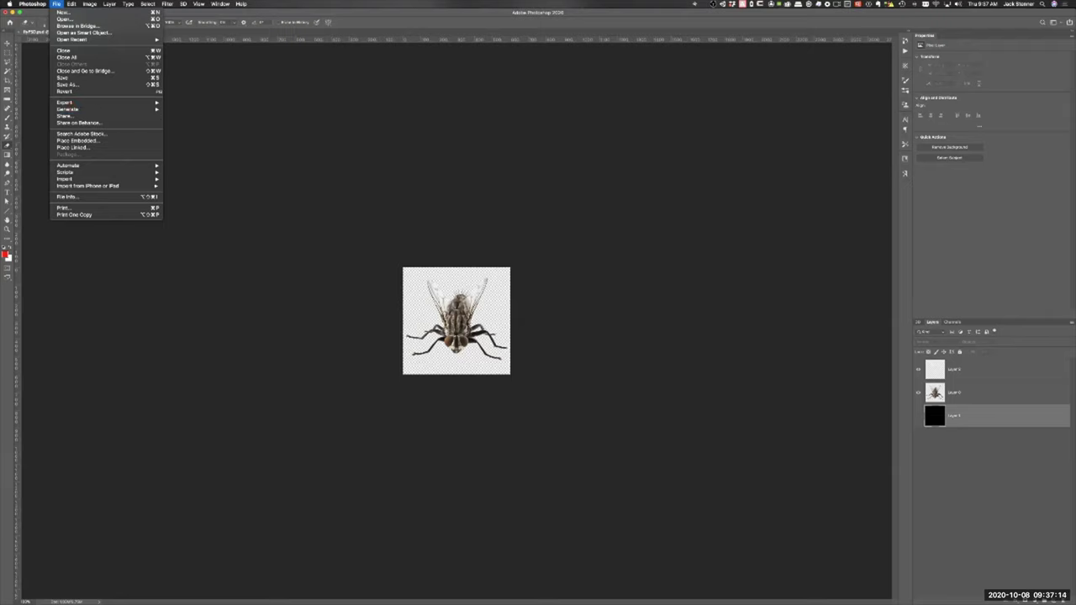
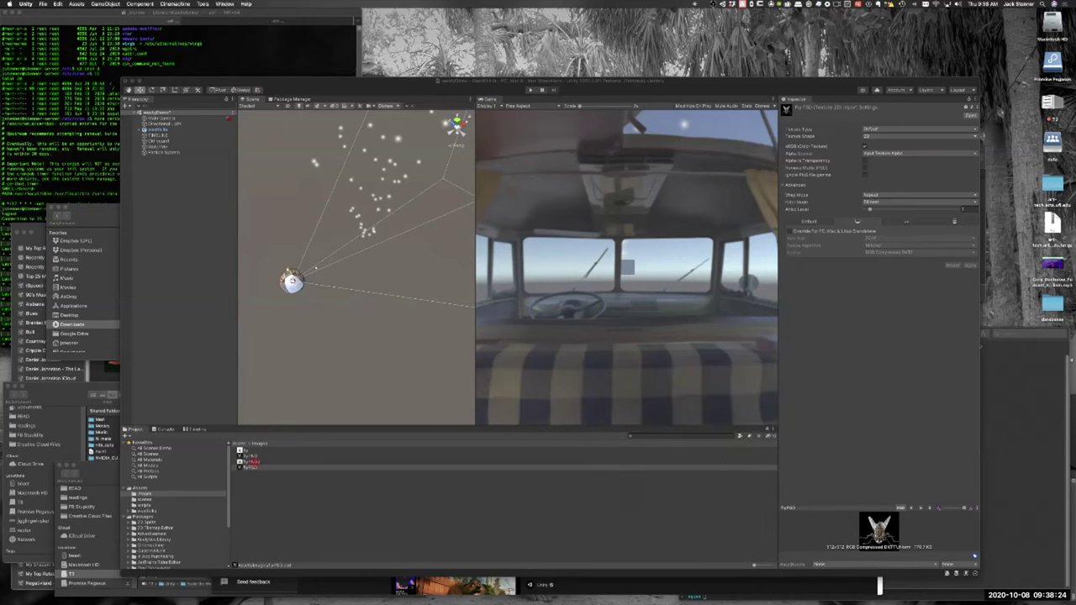
Step: In Unity, select the flyPNG2 texture in the images folder and reveal its file in Finder
left_click(249, 461)
right_click(249, 462)
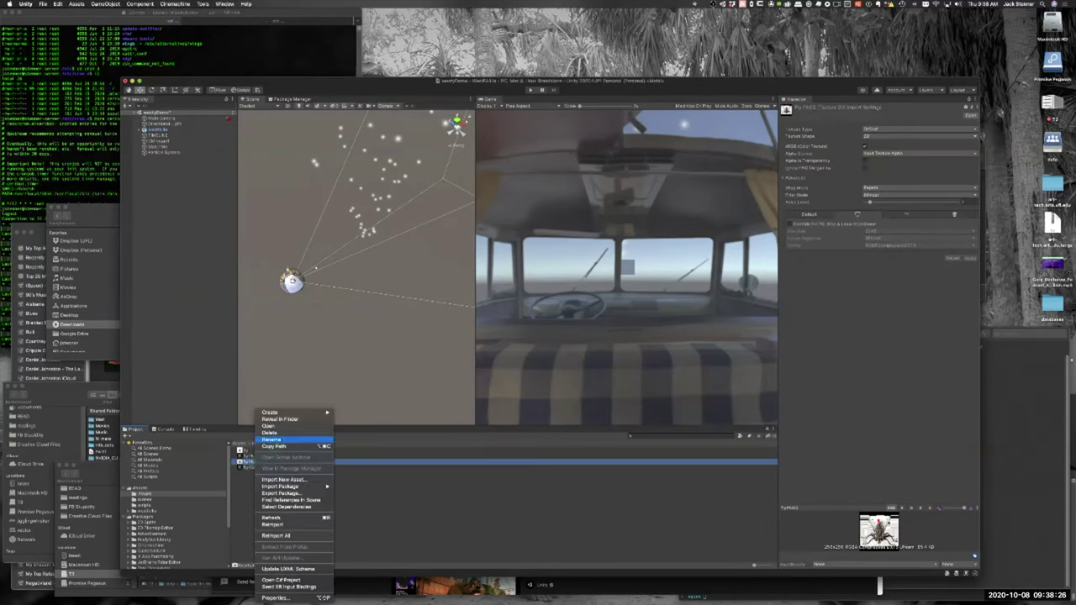
left_click(282, 419)
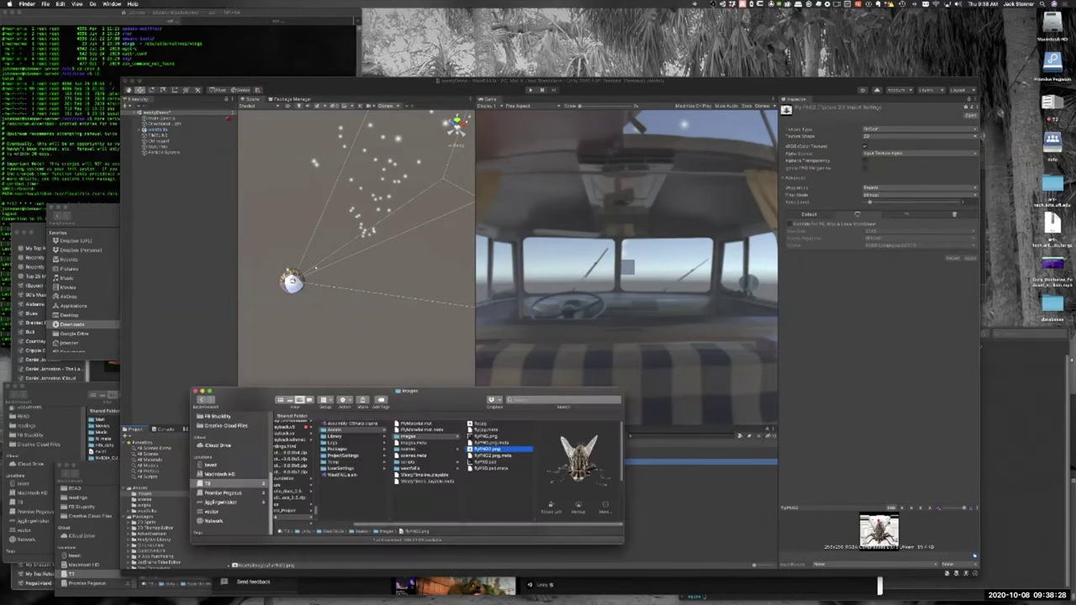
left_click_drag(454, 393, 508, 247)
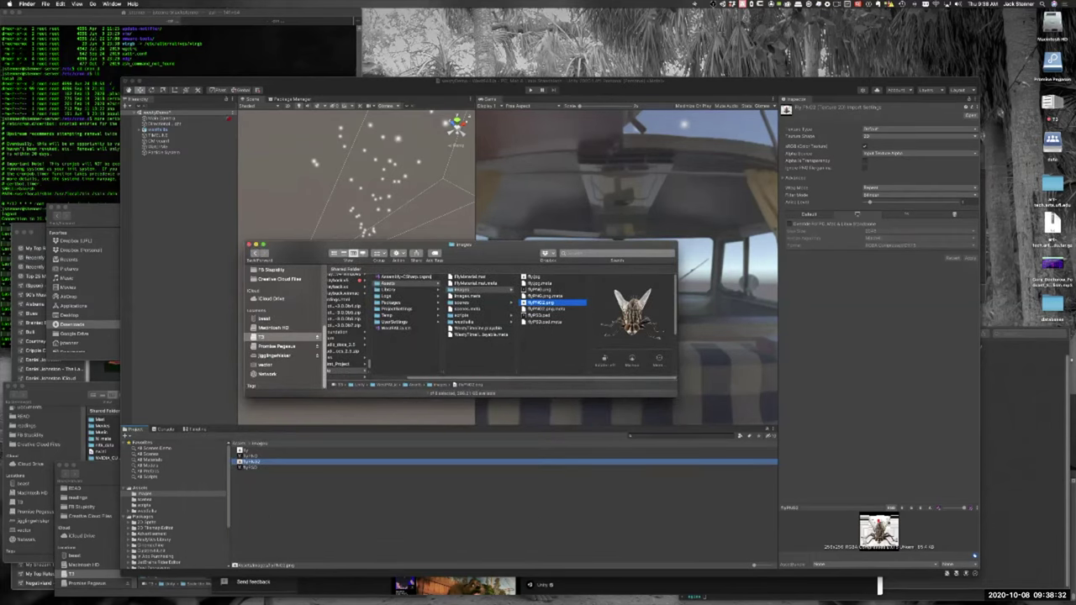
left_click_drag(457, 245, 275, 451)
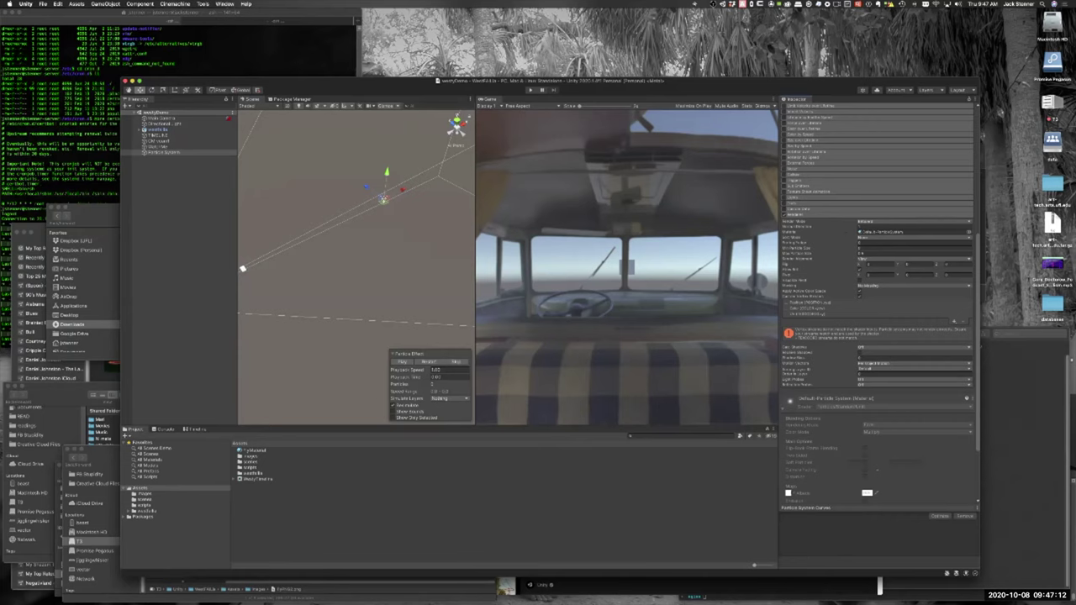
Step: Create a new material in the Assets folder and name it ThisFly
left_click(127, 436)
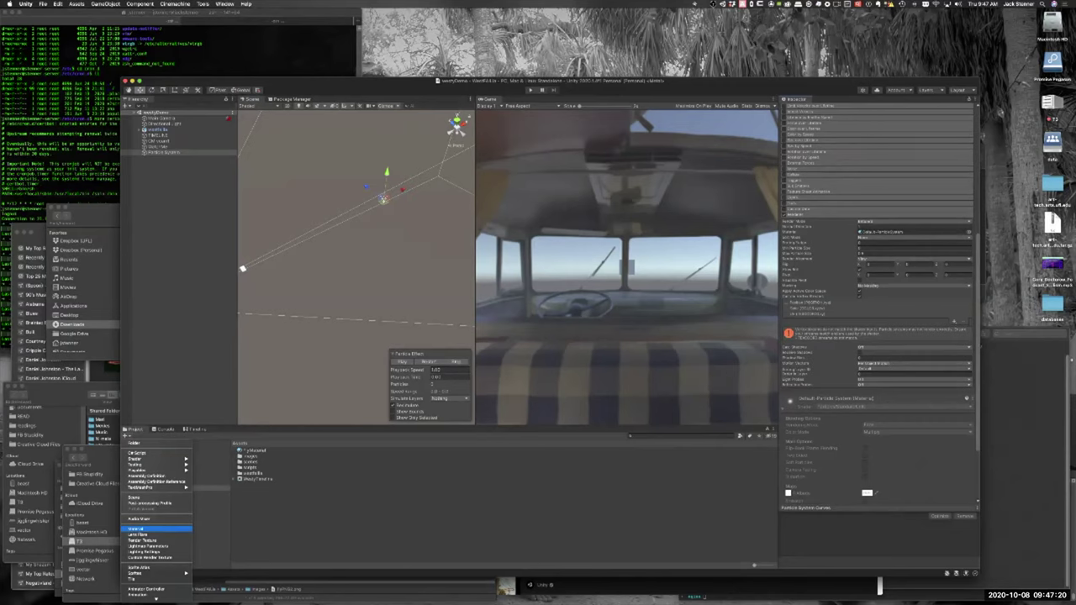
left_click(159, 528)
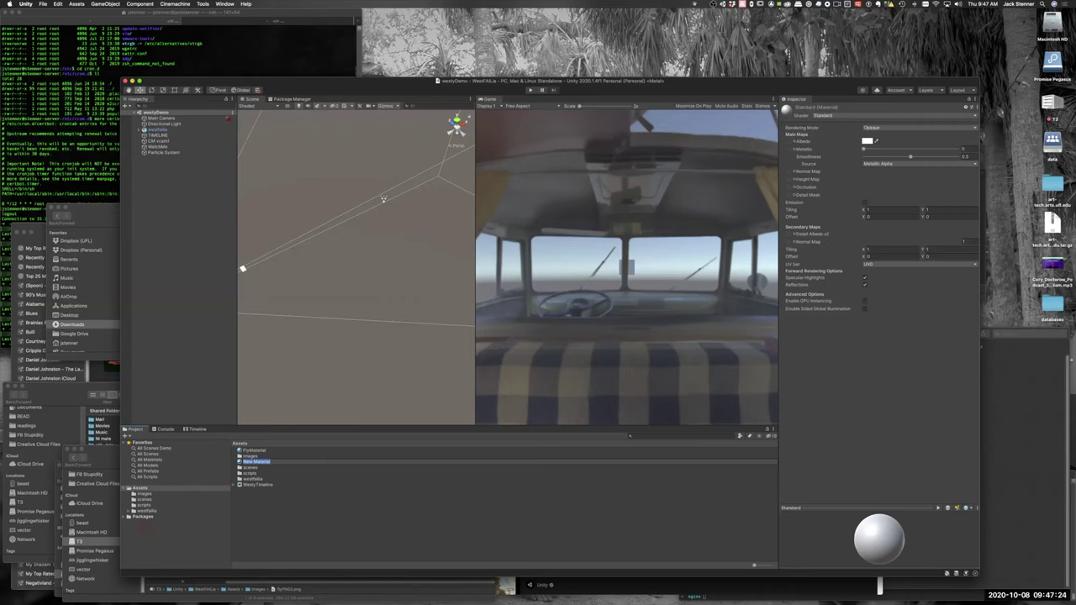
key("shift")
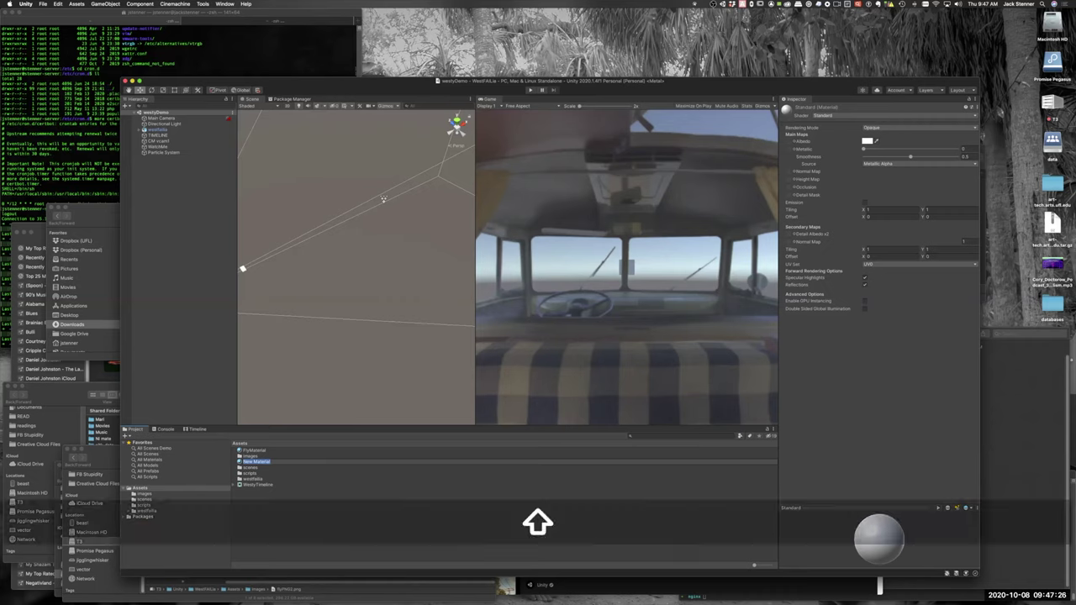
type("This")
key("BackSpace")
type("fly")
key("Return")
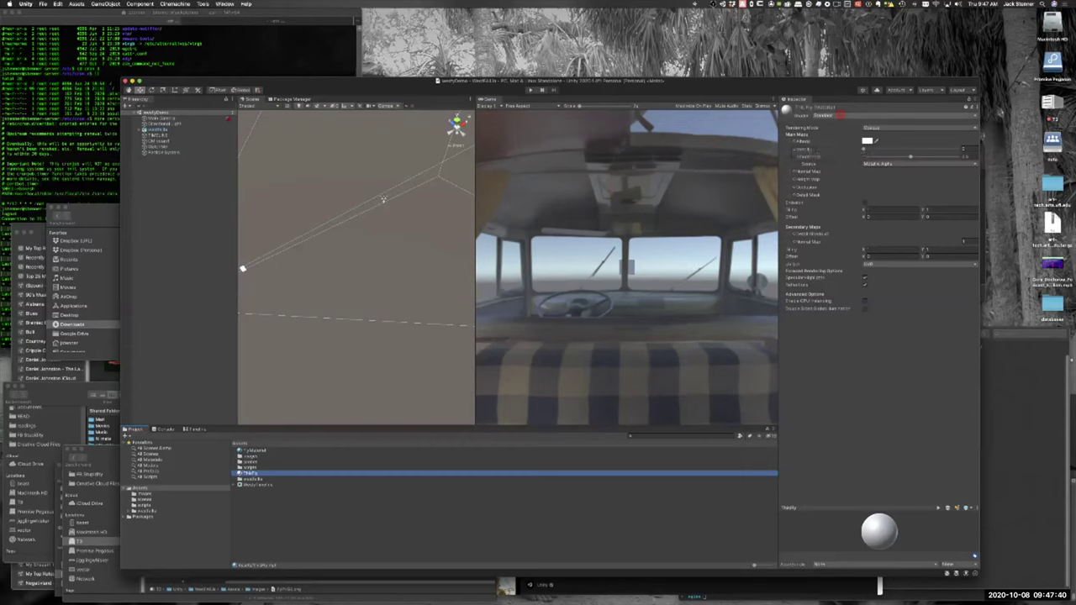
Step: Set the ThisFly material's shader to Particles/Standard Unlit
left_click(841, 114)
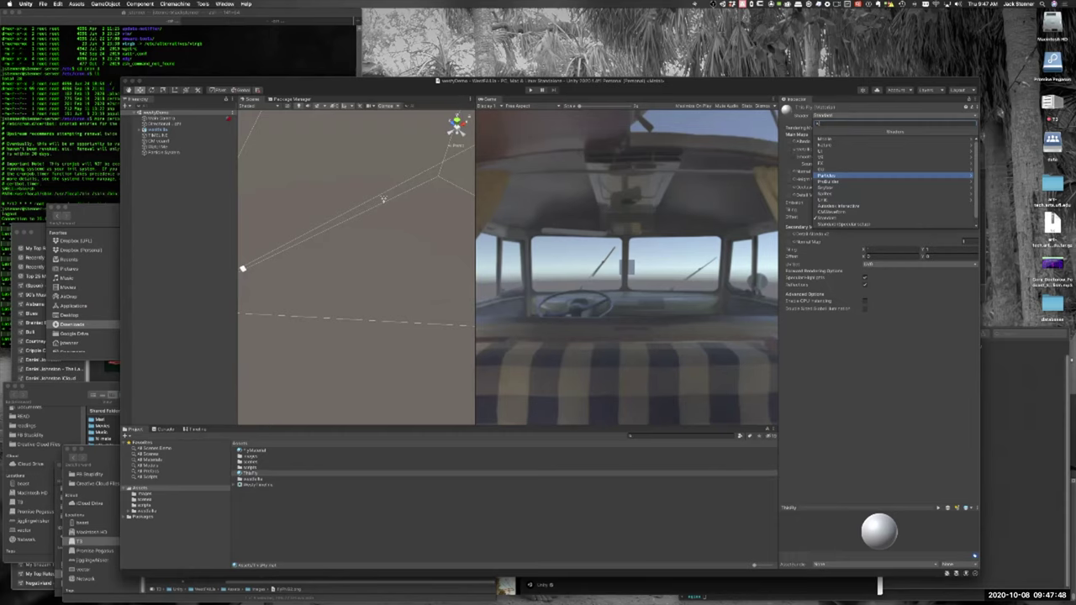
left_click(828, 176)
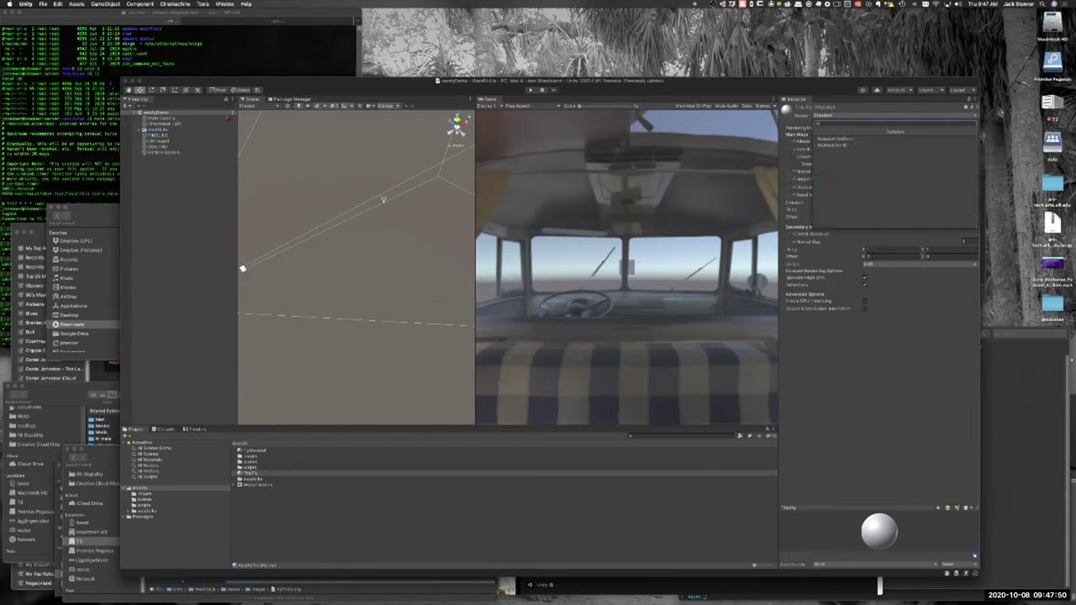
left_click(832, 146)
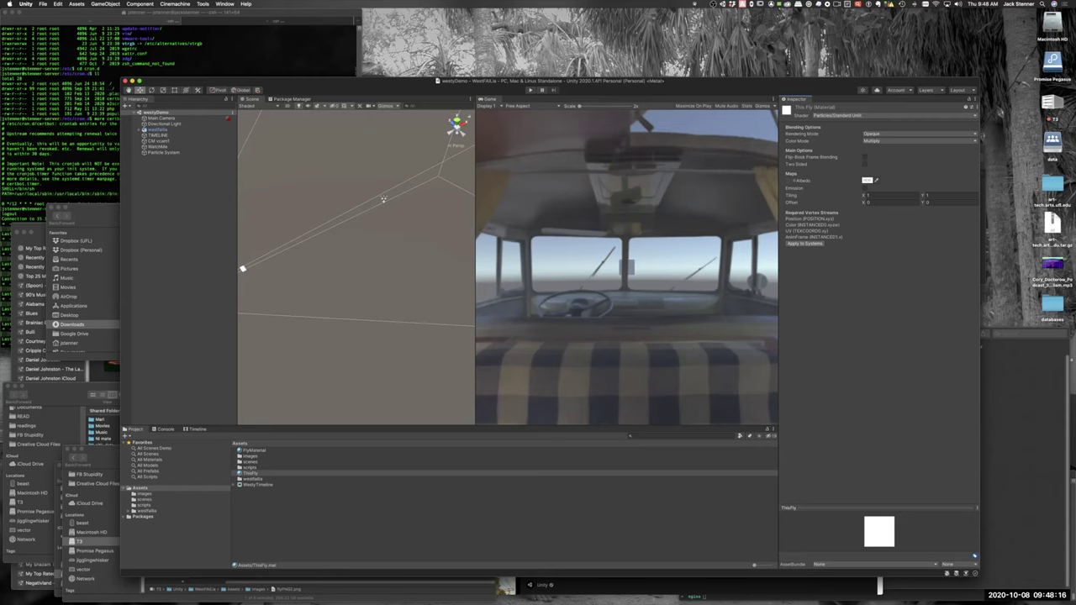
Step: Assign the flyPNG2 texture as the ThisFly material's Albedo map and apply the vertex streams to the systems
left_click(794, 180)
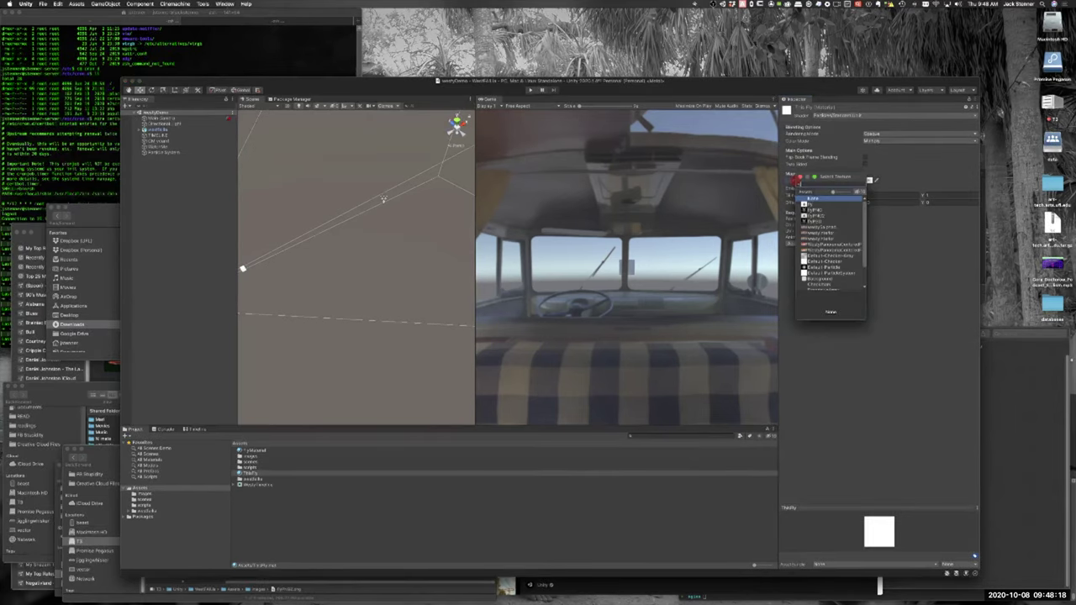
left_click(819, 216)
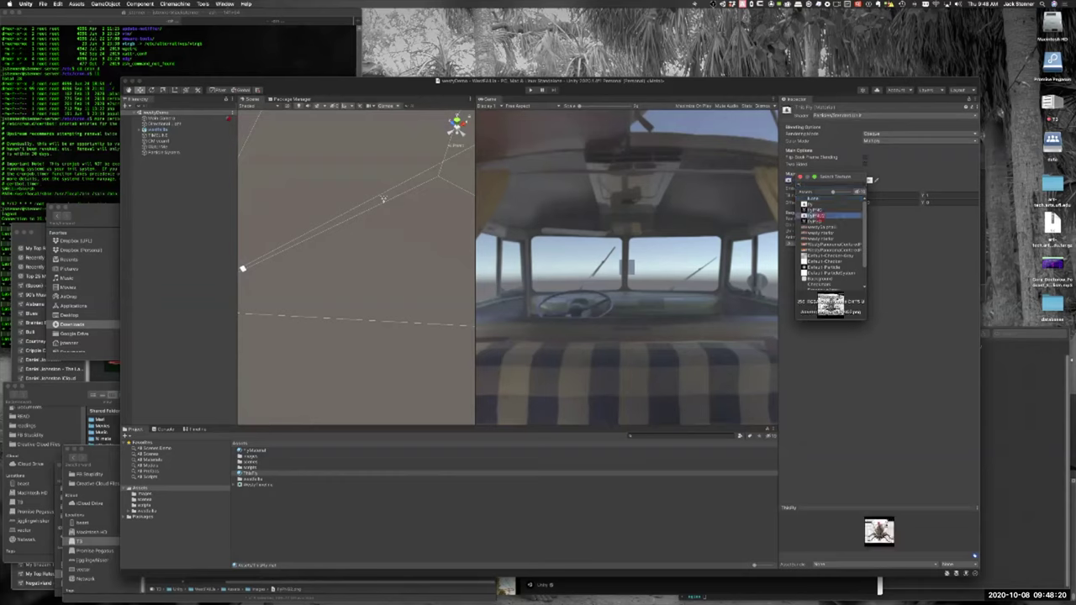
double_click(820, 216)
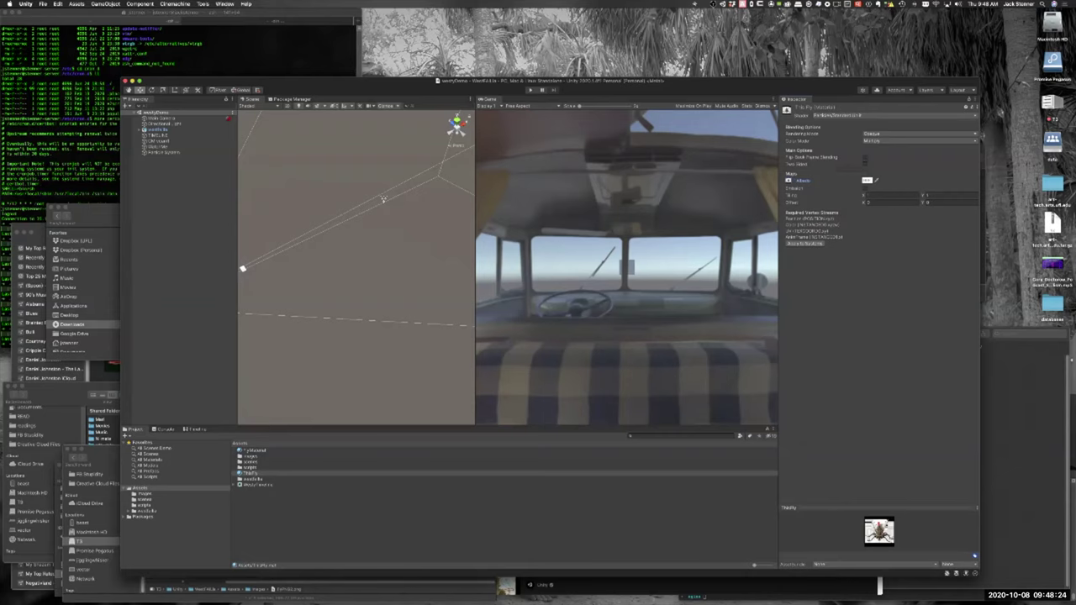
left_click(812, 243)
Step: Assign ThisFly as the Particle System's renderer material and play the particle effect in the Scene view
left_click(164, 152)
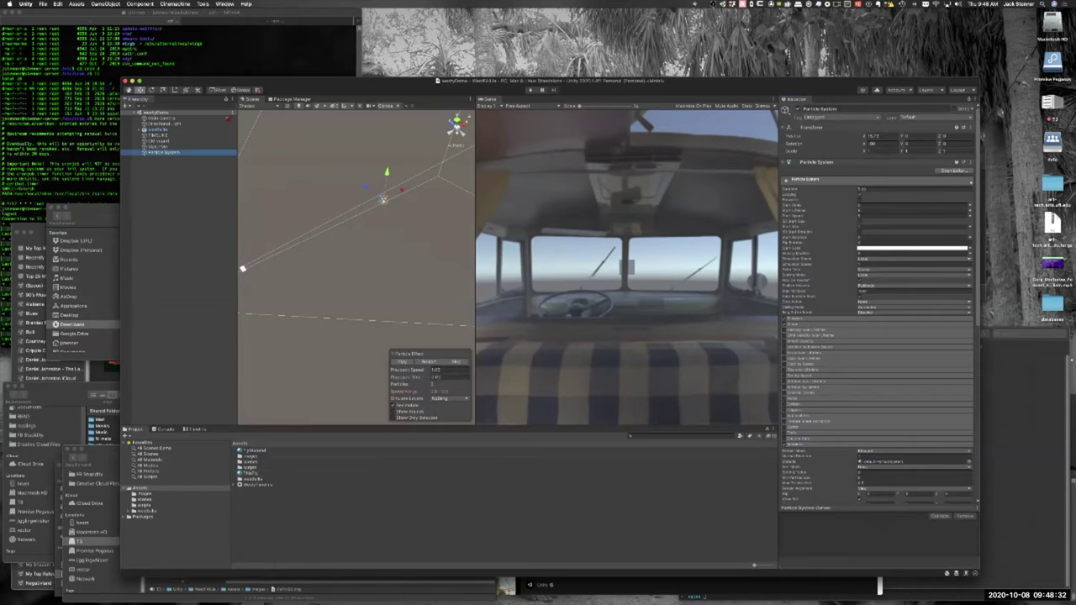
left_click_drag(252, 473, 852, 340)
left_click(862, 461)
left_click_drag(869, 462, 869, 462)
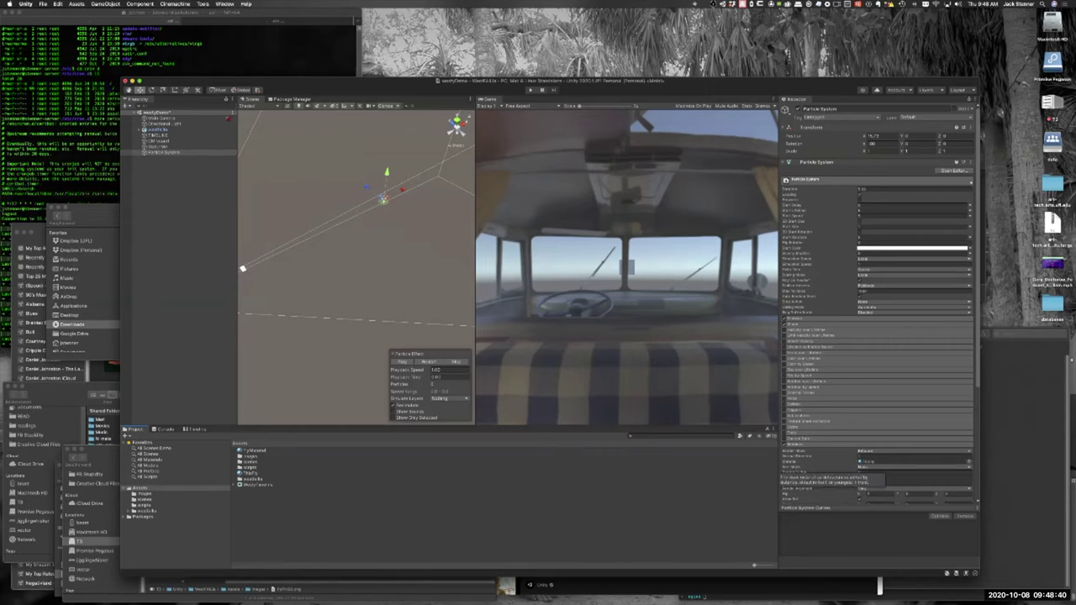
left_click(402, 363)
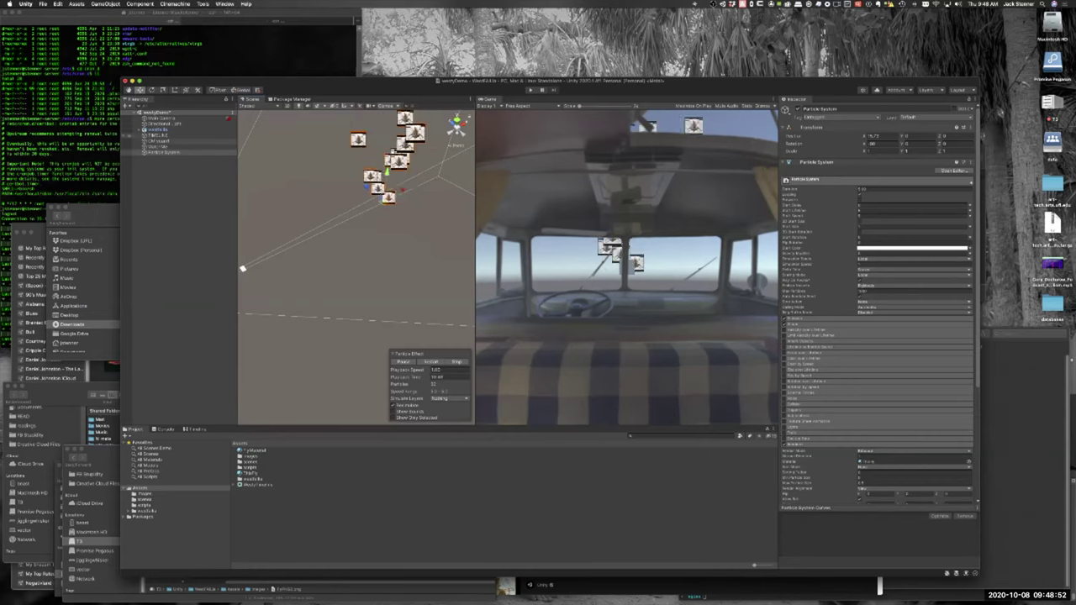
Step: Disable the Mesh Renderer of the WatchMe cube
left_click(156, 147)
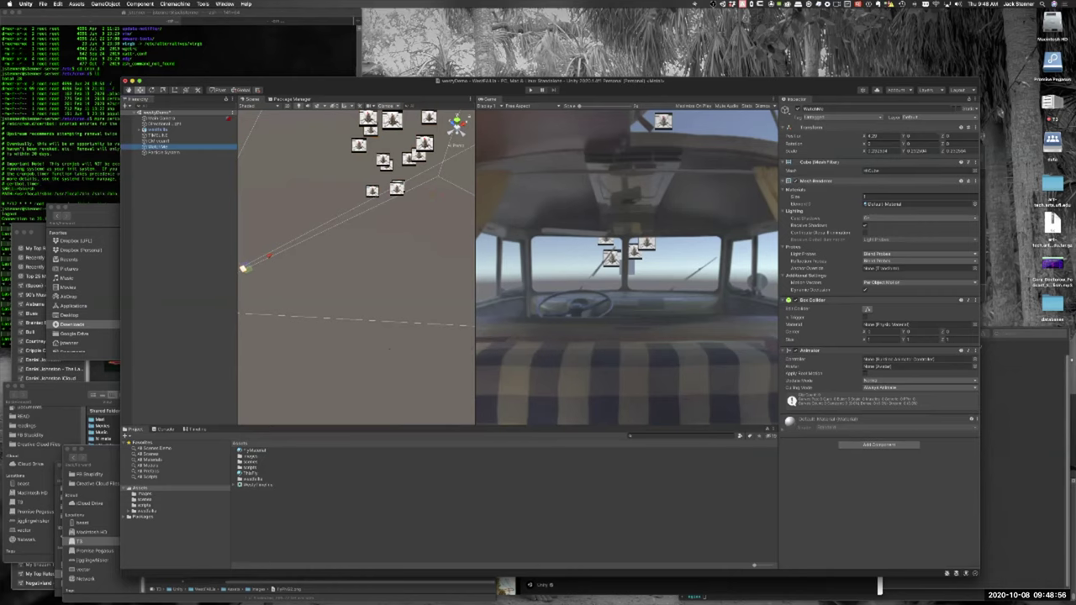
left_click(796, 180)
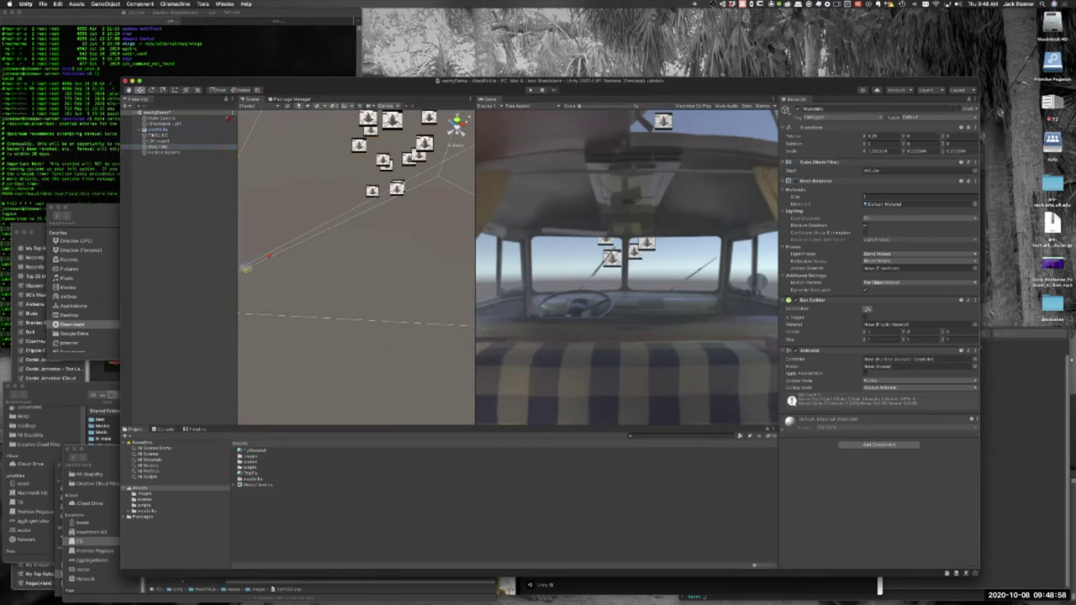
Step: Select the Particle System and expand its ThisFly material settings
left_click(160, 152)
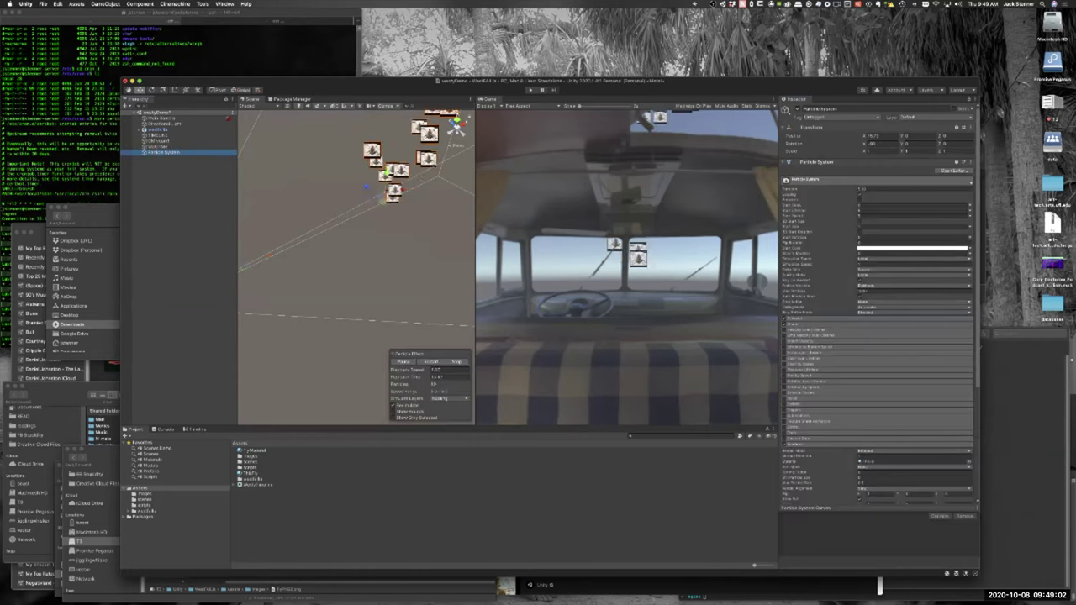
scroll(878, 302, "down", 5)
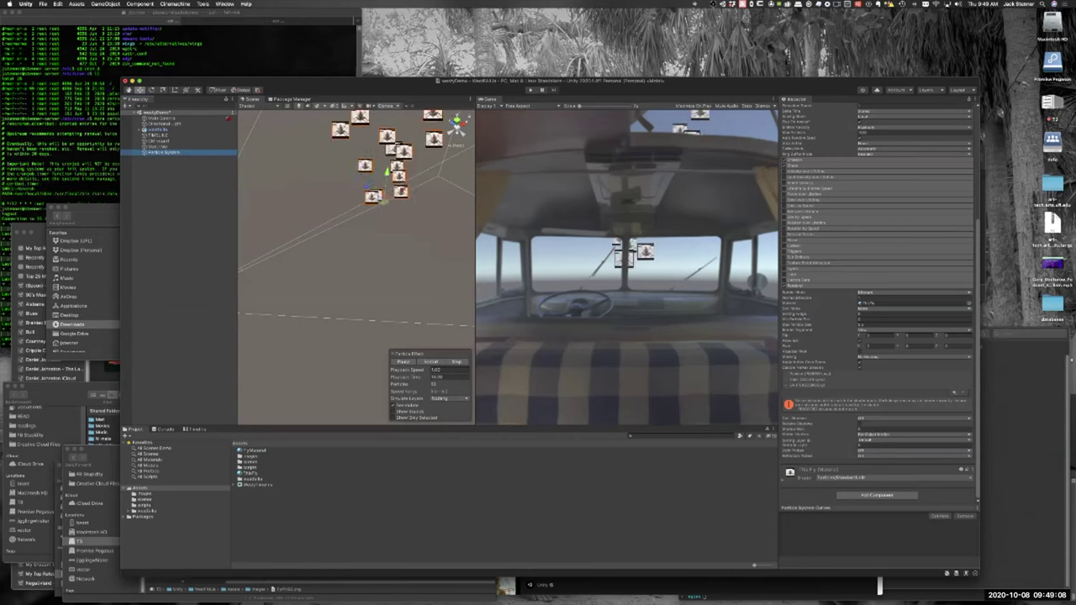
left_click(782, 480)
scroll(877, 302, "down", 5)
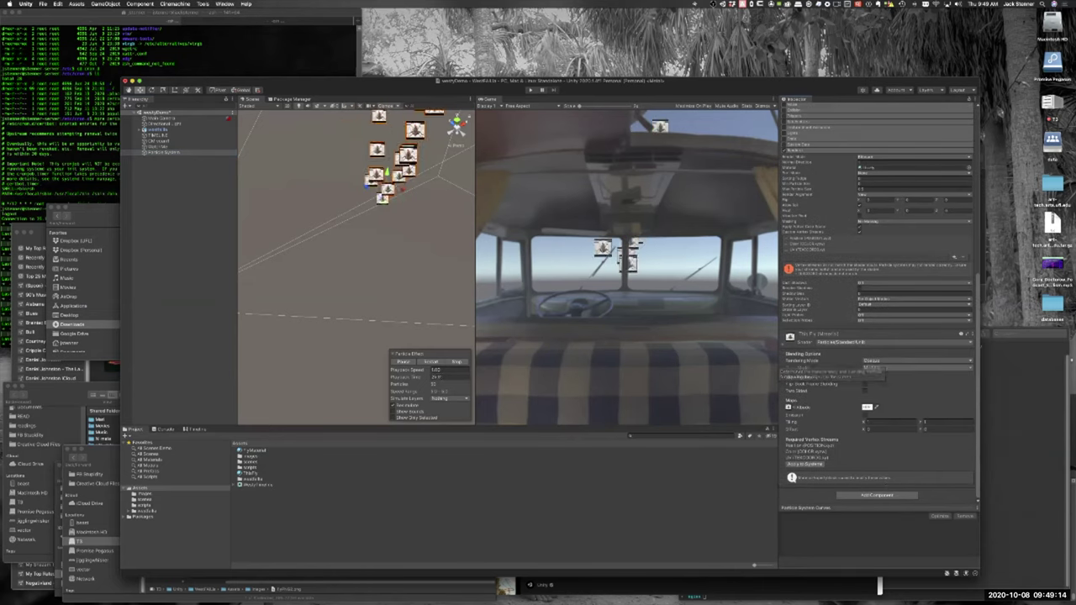
Step: Set the ThisFly material's Rendering Mode to Additive
left_click(874, 360)
key("Down")
key("Down")
key("Down")
key("Down")
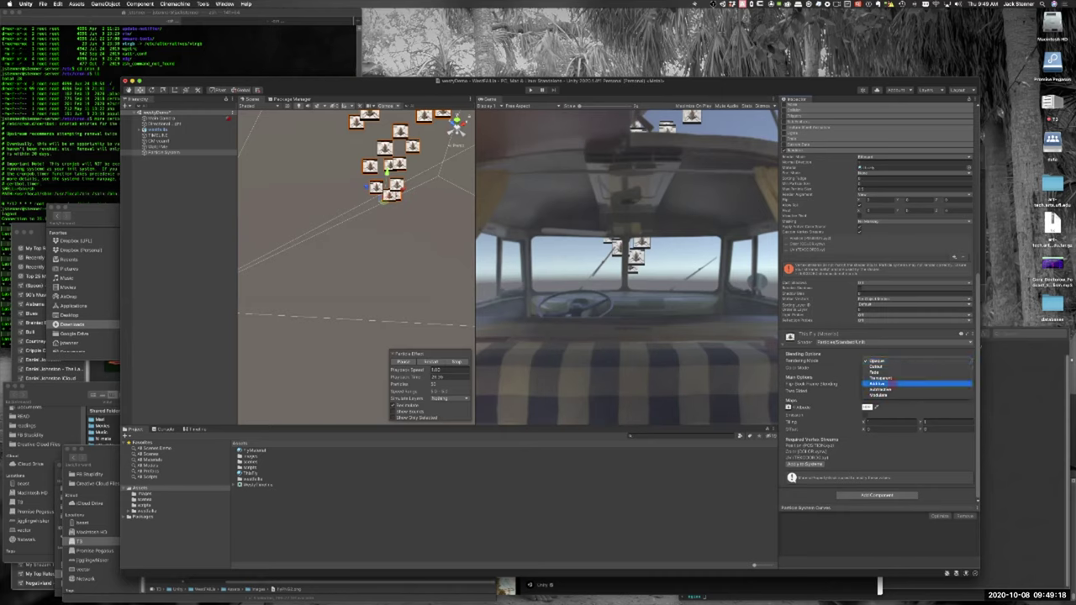
key("Return")
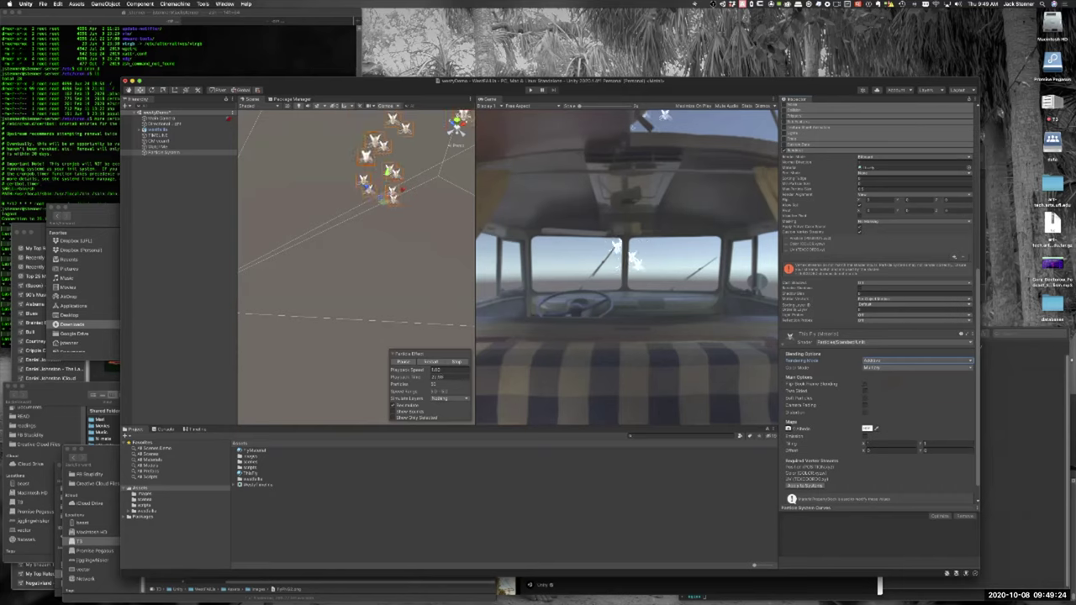
Step: Try the Additive, Overlay and Color color modes on the ThisFly material, ending back on Multiply
left_click(892, 367)
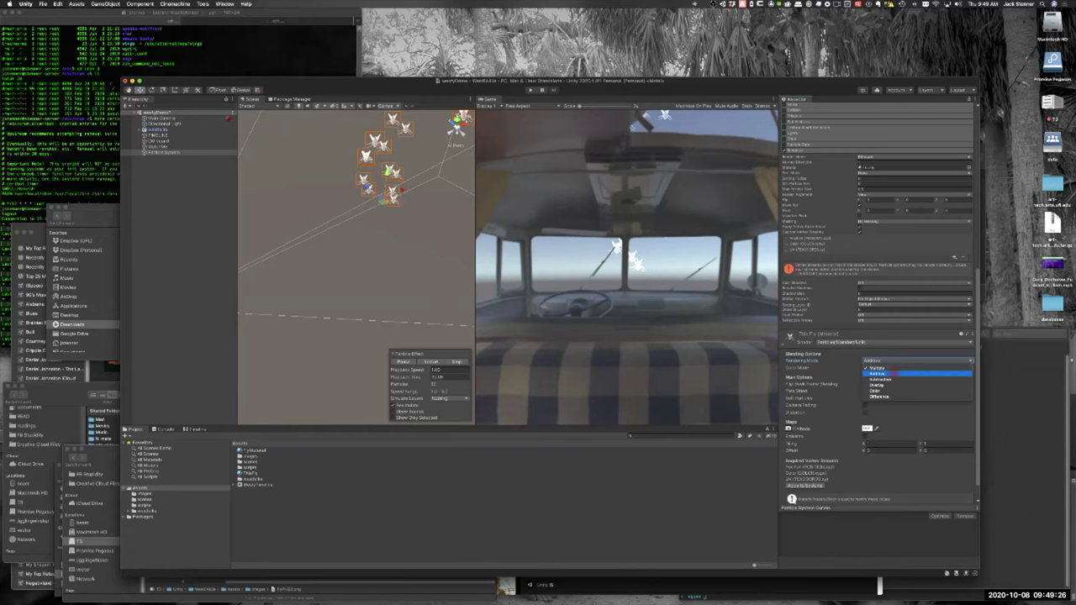
left_click(893, 373)
left_click(893, 368)
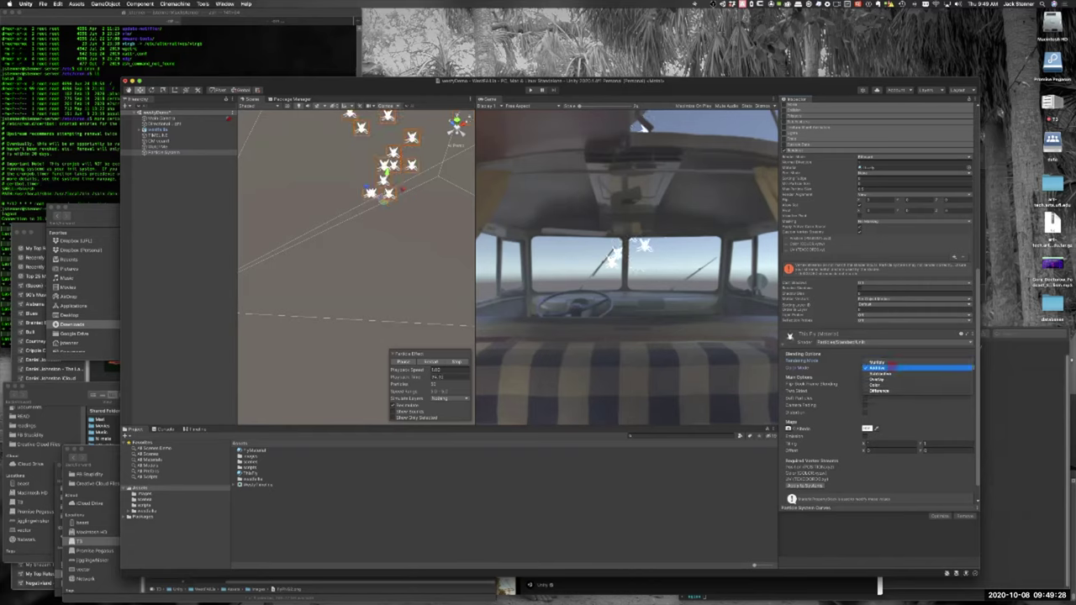
left_click(889, 379)
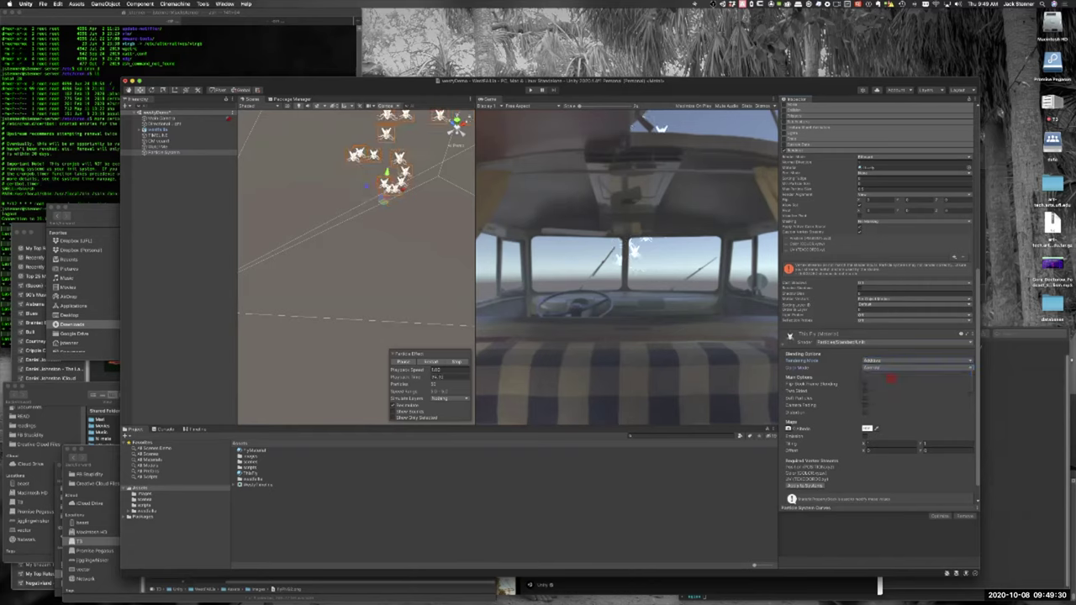
left_click(888, 369)
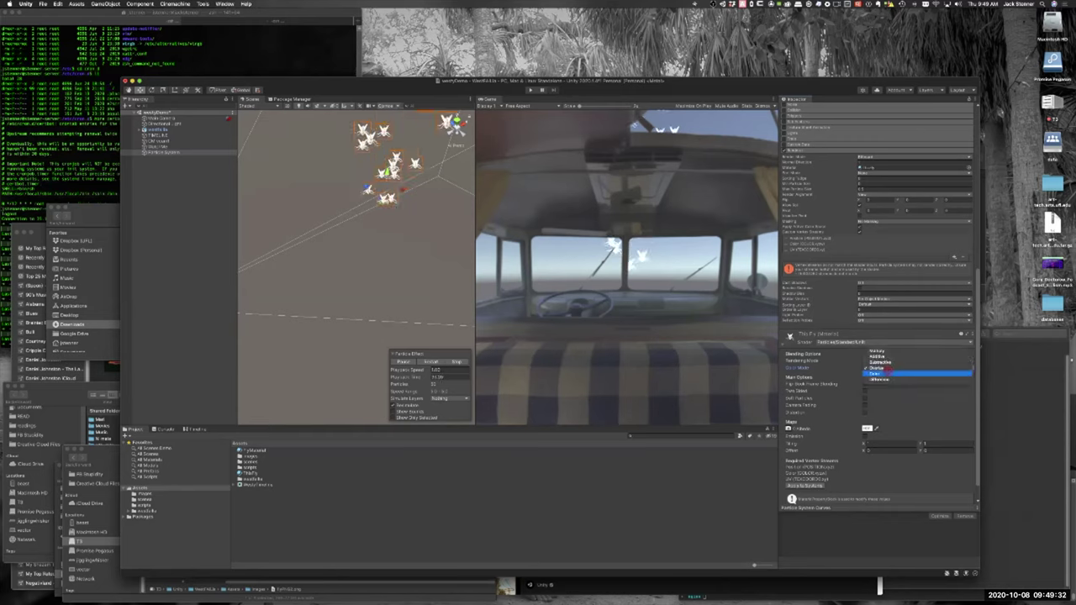
left_click(888, 373)
left_click(888, 369)
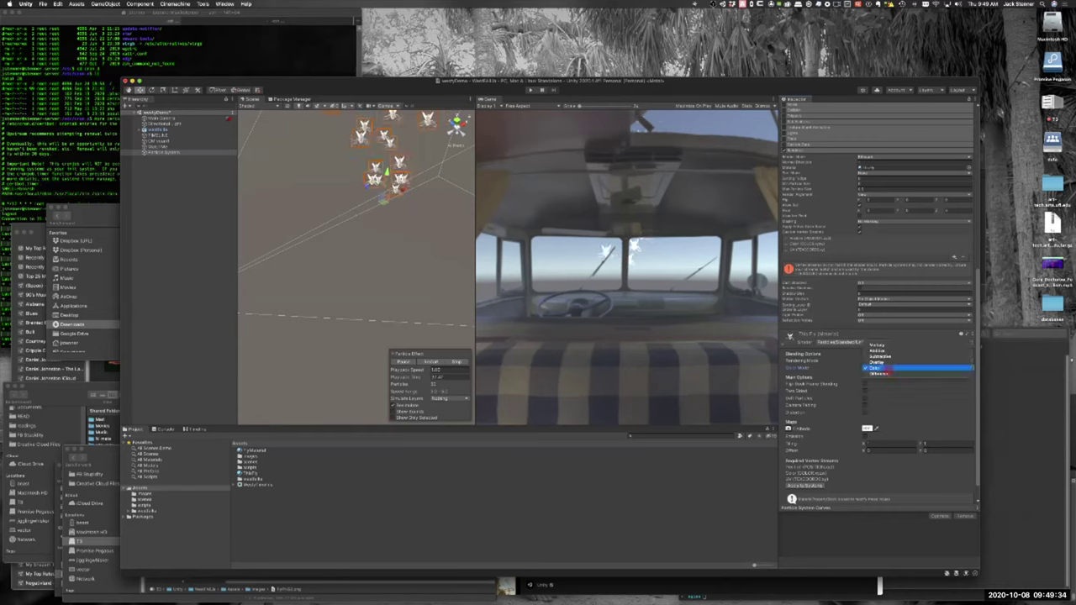
left_click(877, 345)
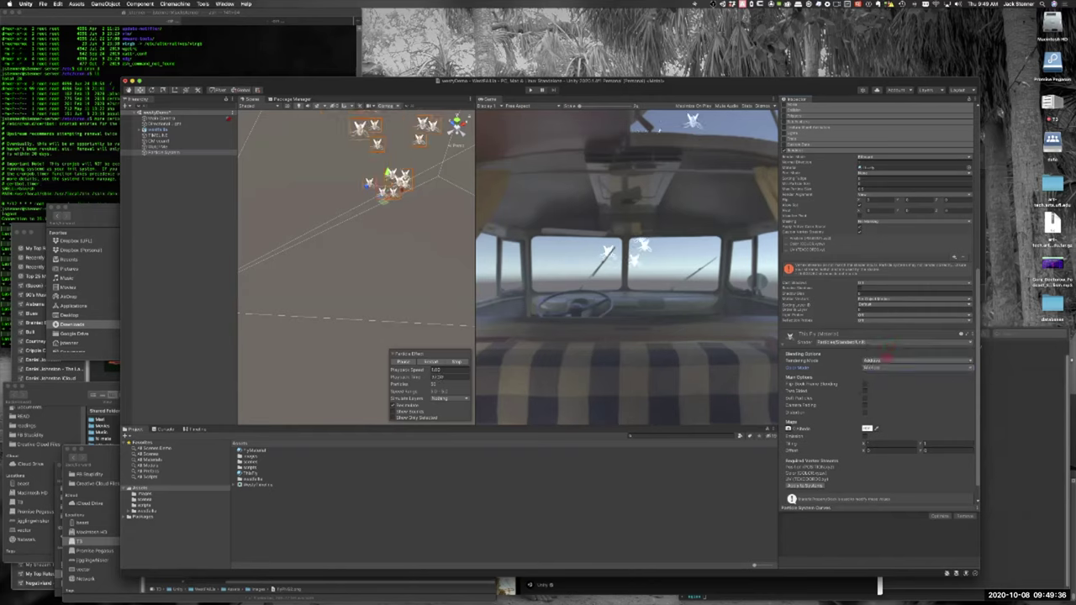
Step: Set the ThisFly material's Rendering Mode to Cutout and check the fly particles beside the sphere
left_click(877, 361)
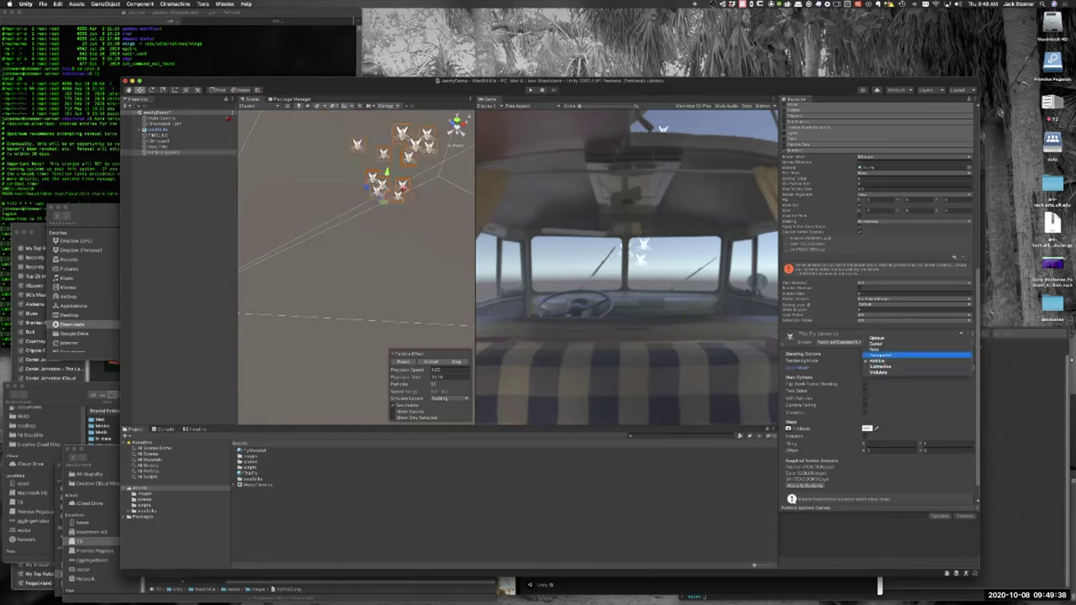
left_click(876, 344)
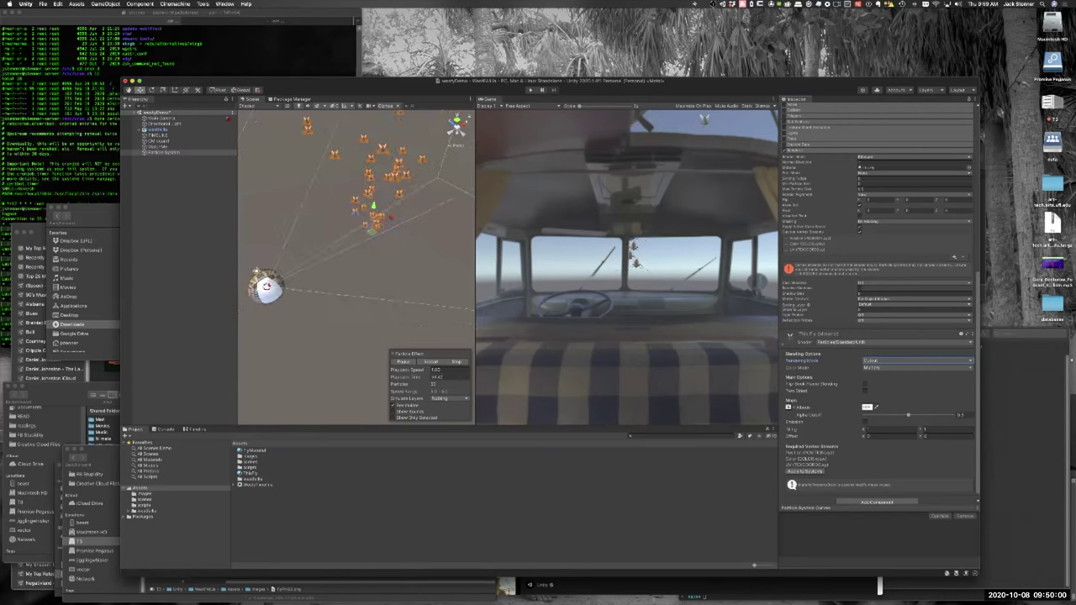
left_click_drag(395, 274, 387, 208, "alt")
left_click_drag(259, 258, 275, 255, "alt")
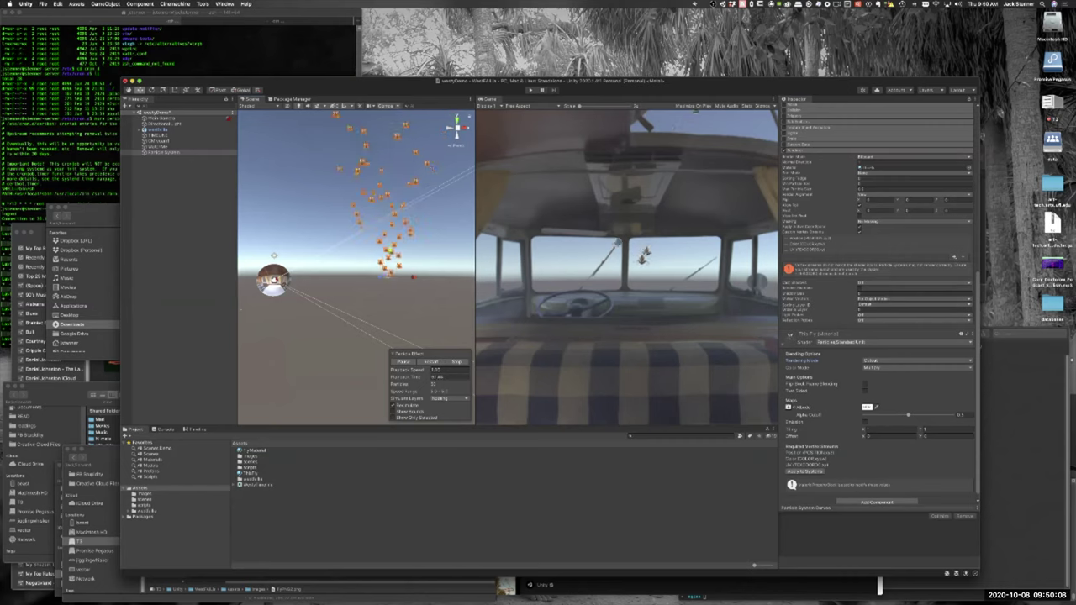
Step: Rotate the Particle System so its fly stream aims sideways at the sphere
key("e")
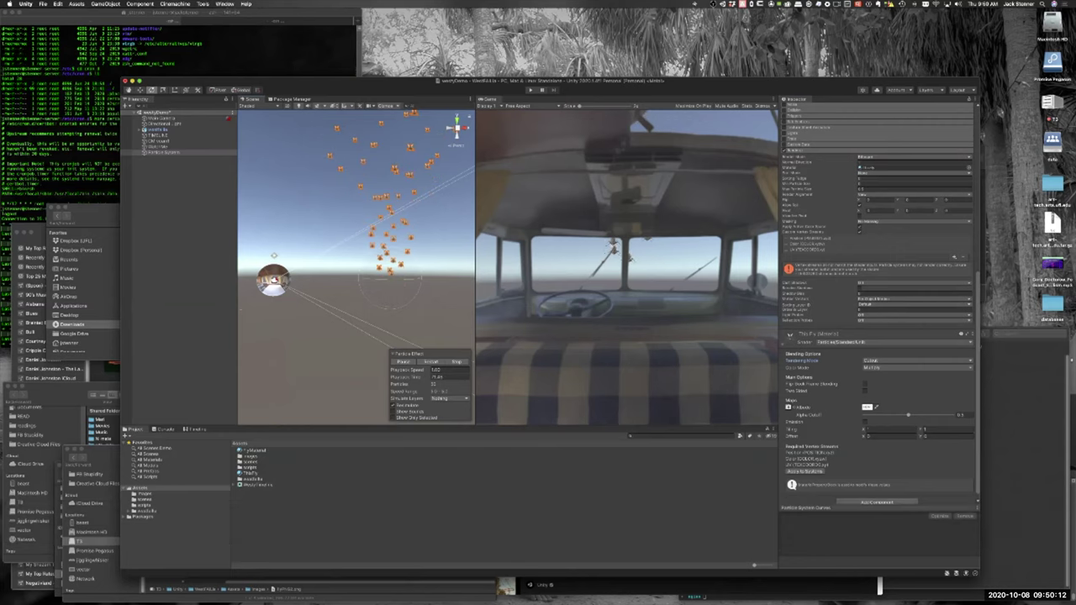
key("e")
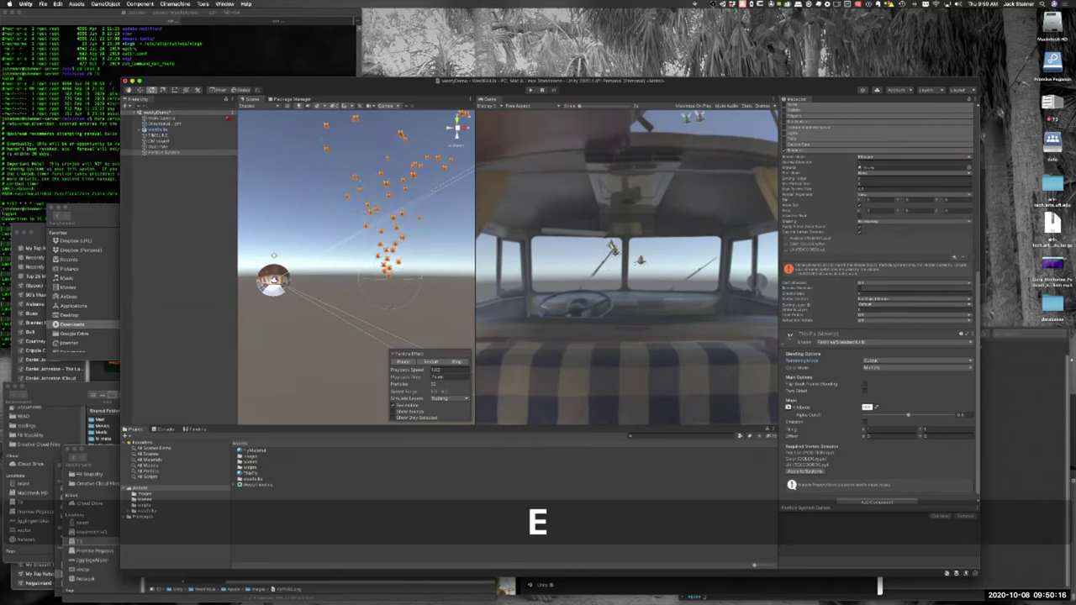
left_click_drag(366, 262, 399, 385)
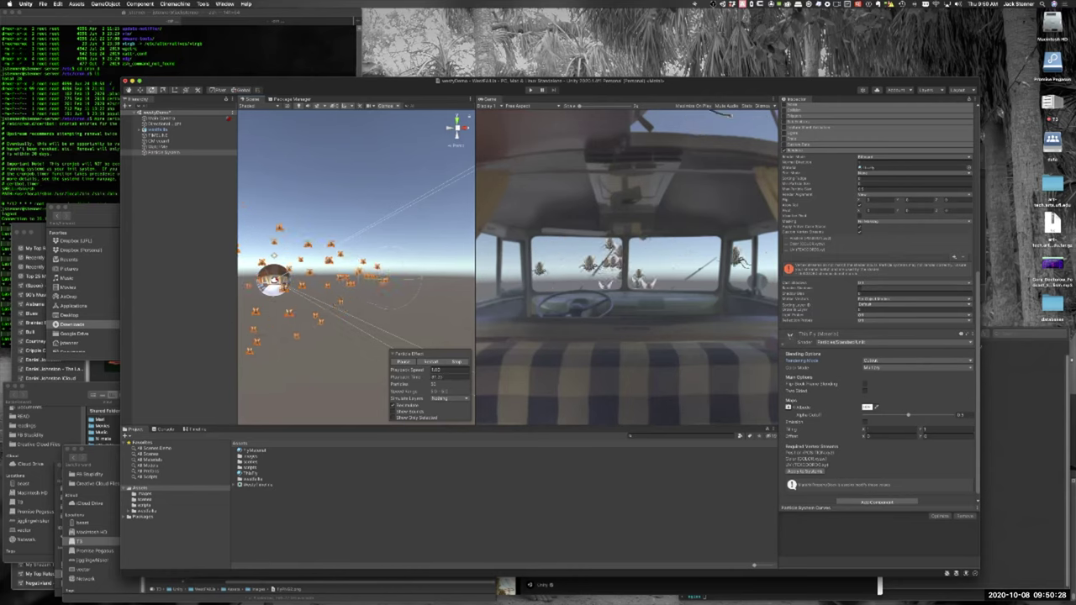
Step: Set the Particle System's Start Size to 0.5
scroll(877, 303, "up", 10)
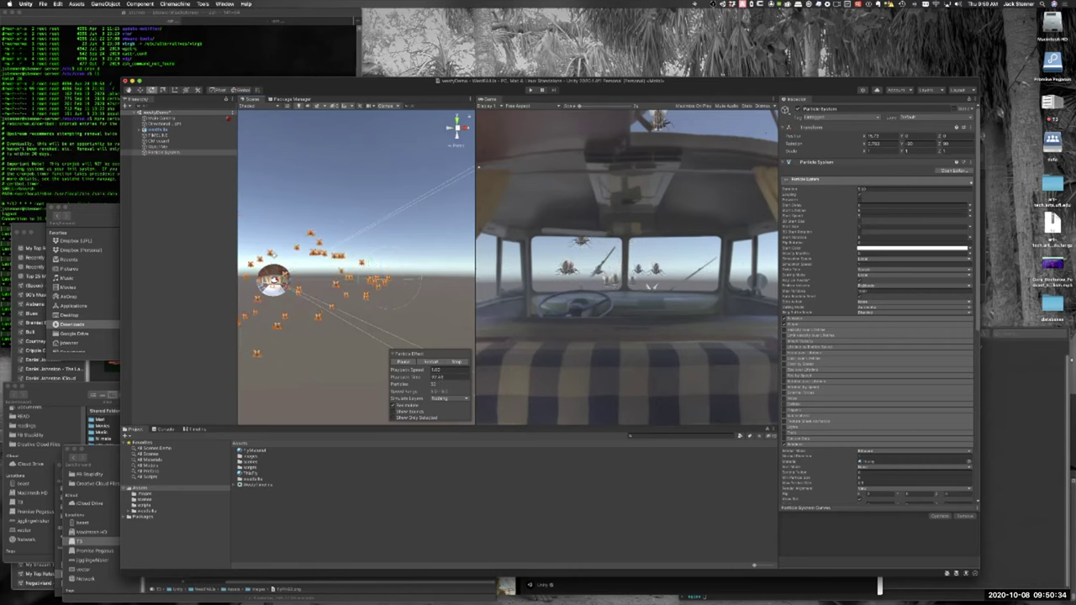
mouse_move(807, 276)
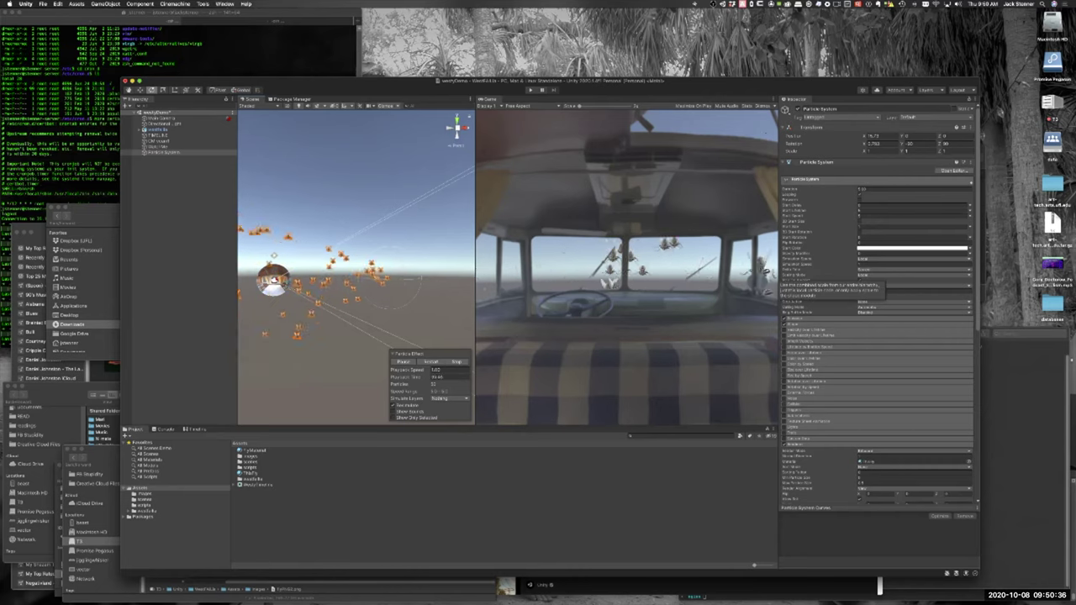
mouse_move(808, 238)
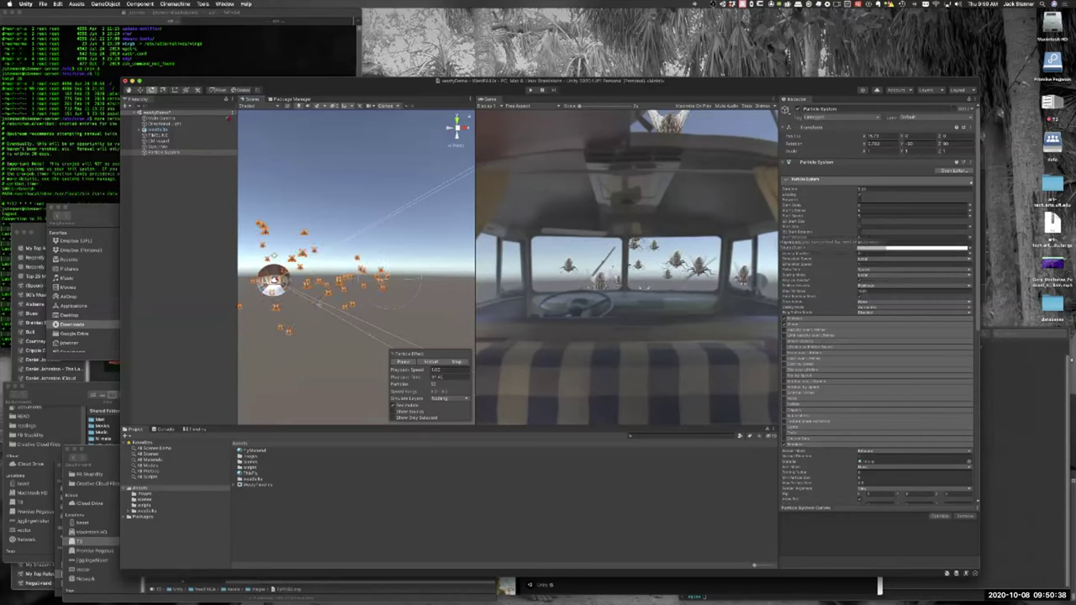
left_click_drag(861, 226, 793, 227)
type(".5")
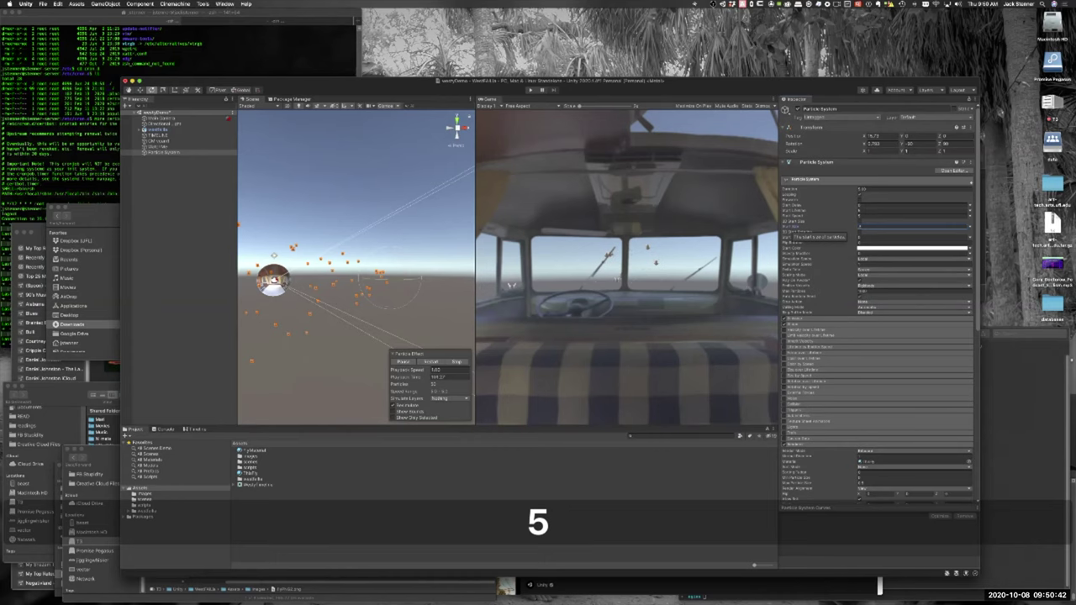
key("Return")
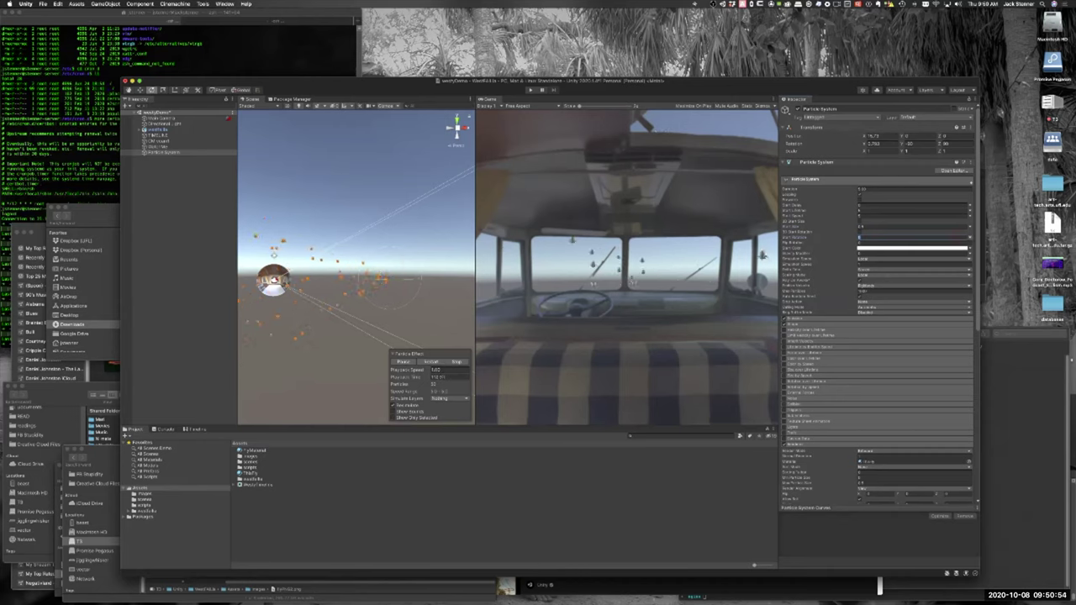
Step: Set the Particle System's Start Rotation to Random Between Two Constants and try 3D Start Rotation, leaving it off
left_click(969, 238)
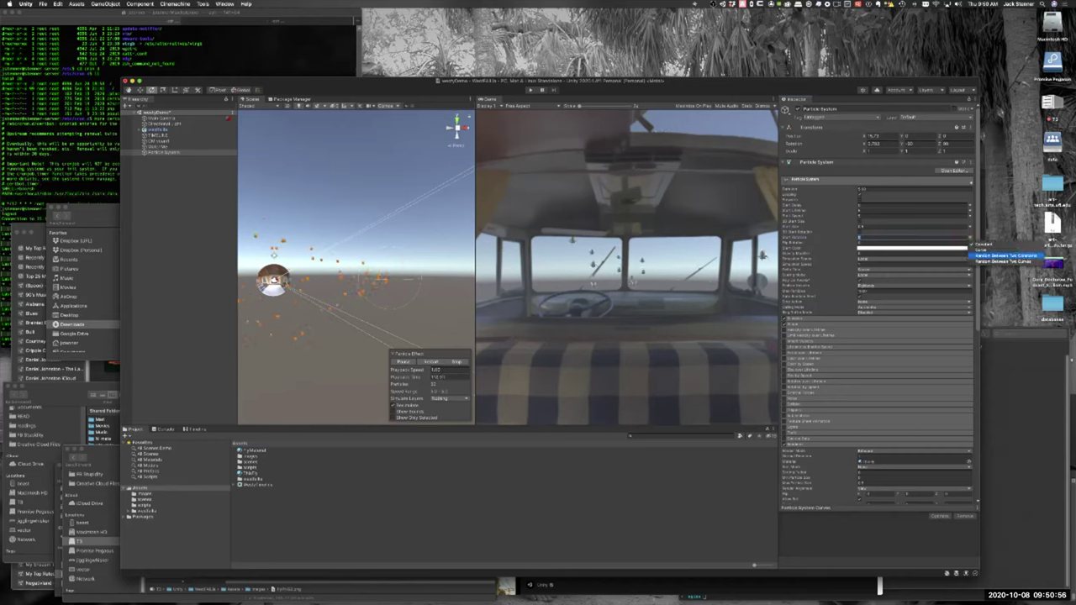
left_click(1005, 255)
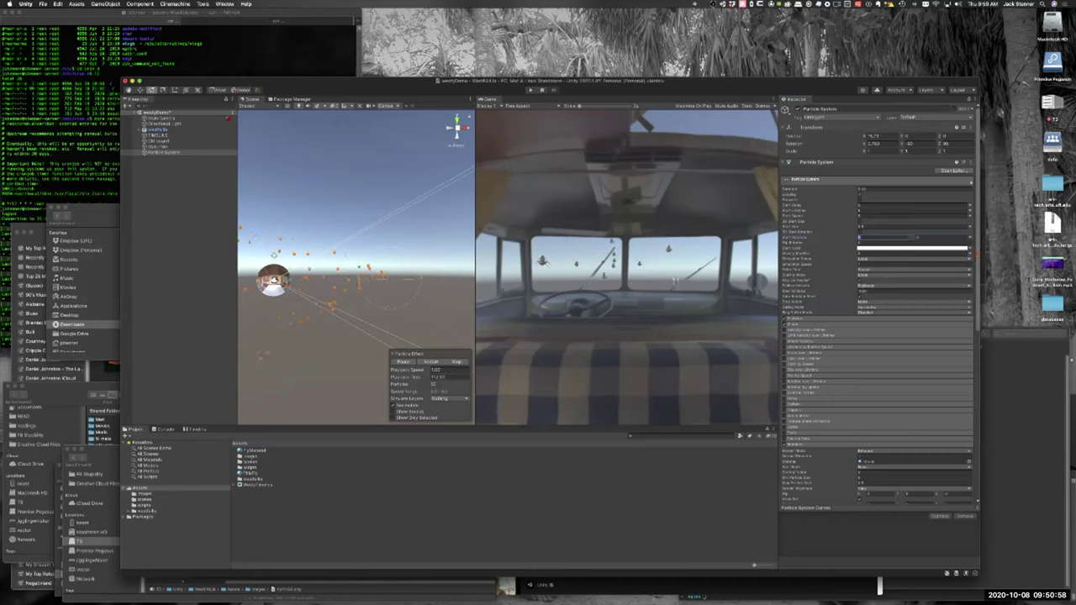
left_click(924, 237)
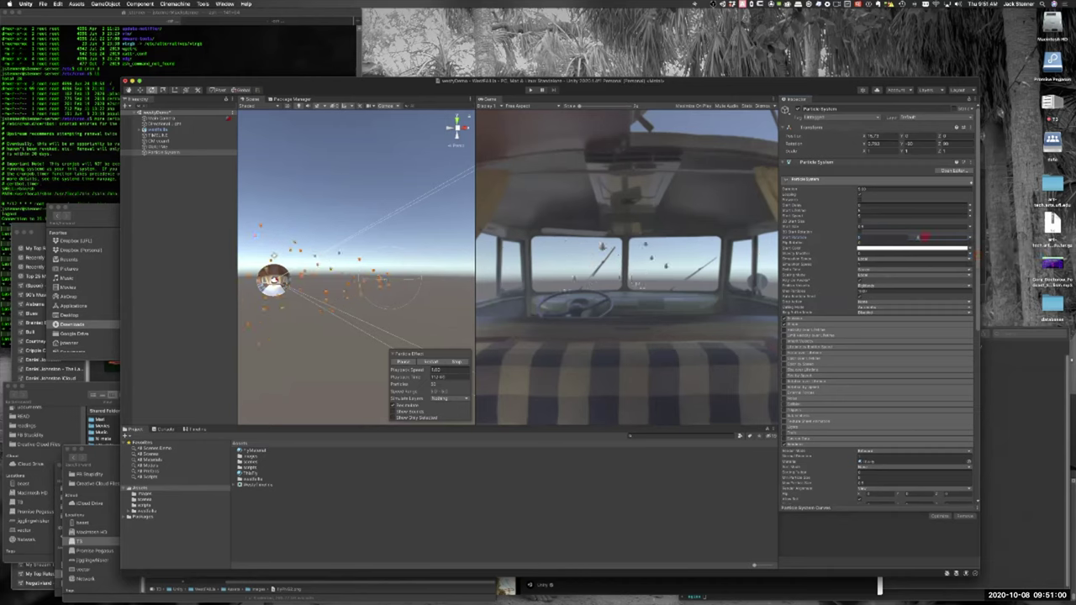
type("0")
left_click(860, 232)
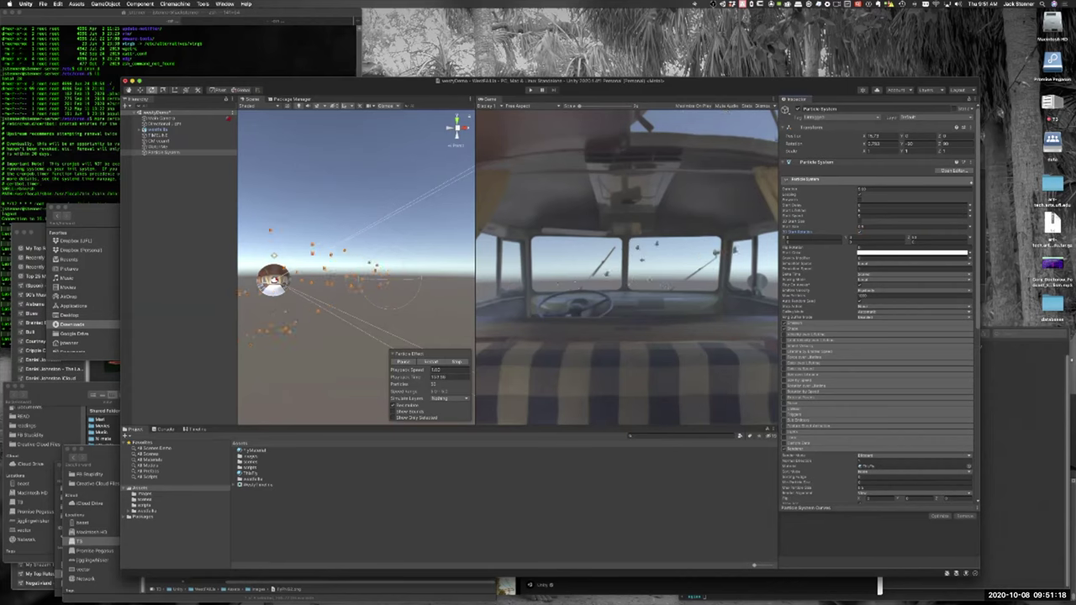
left_click(858, 231)
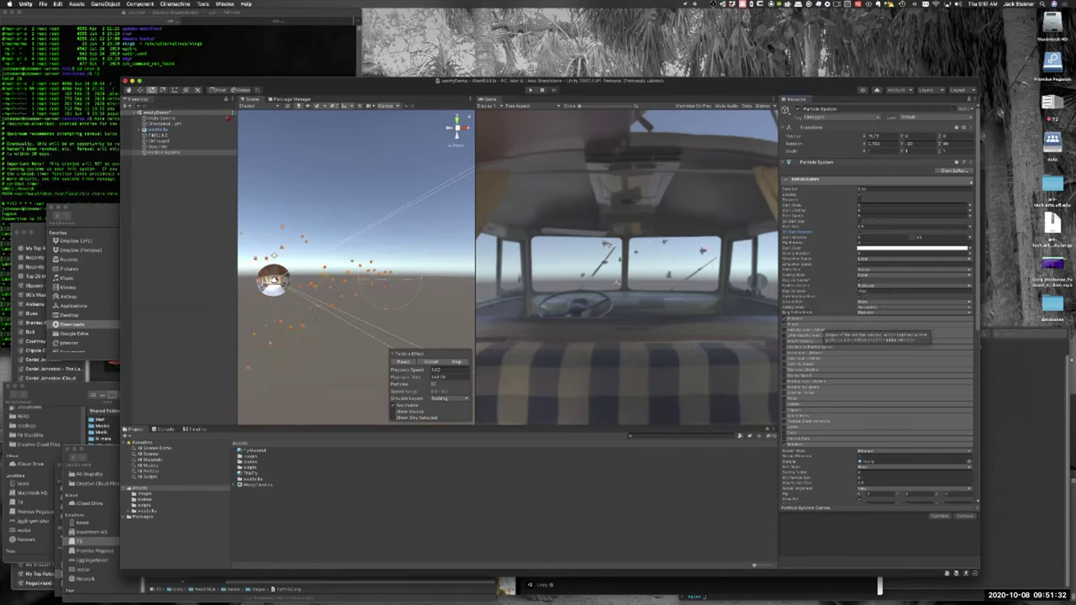
Step: Set the Emission module's Rate over Time to 100 and play the scene to preview the fly swarm, stopping it after the check
left_click(809, 317)
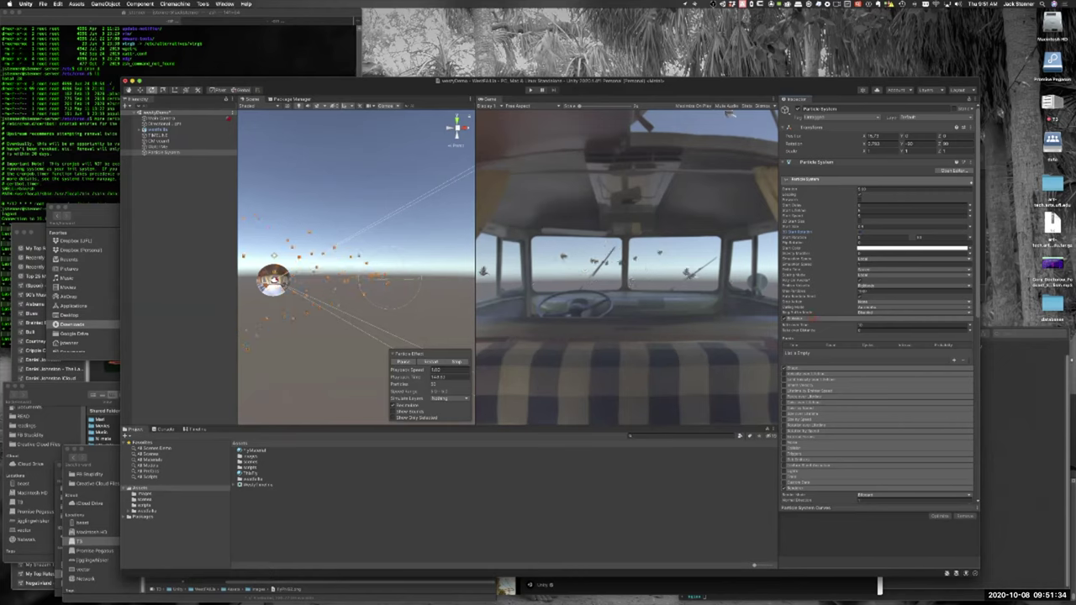
left_click(866, 326)
left_click_drag(866, 326, 849, 323)
type("1")
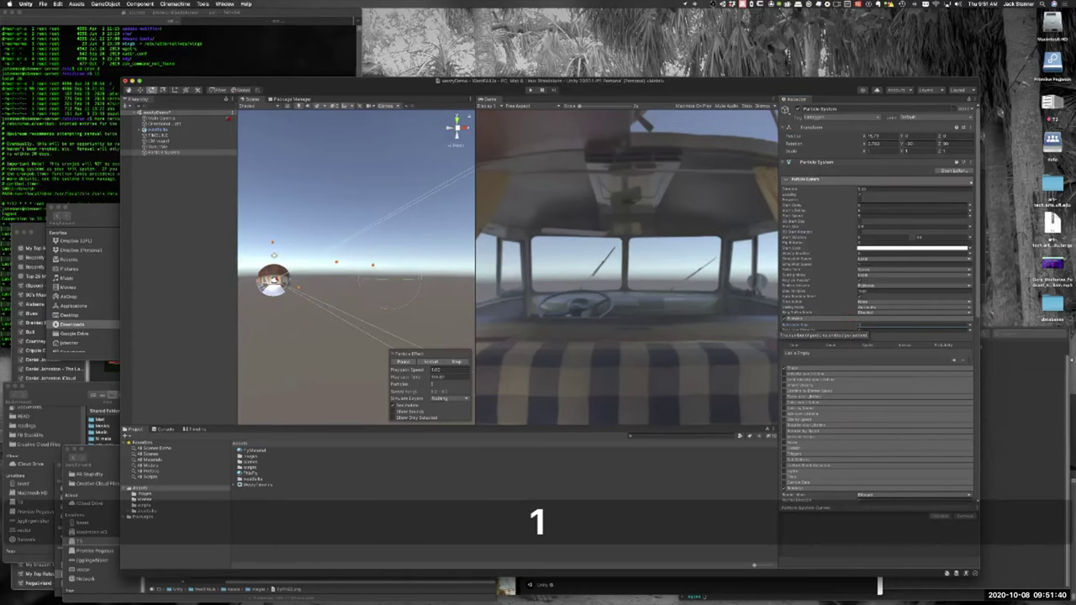
type("0")
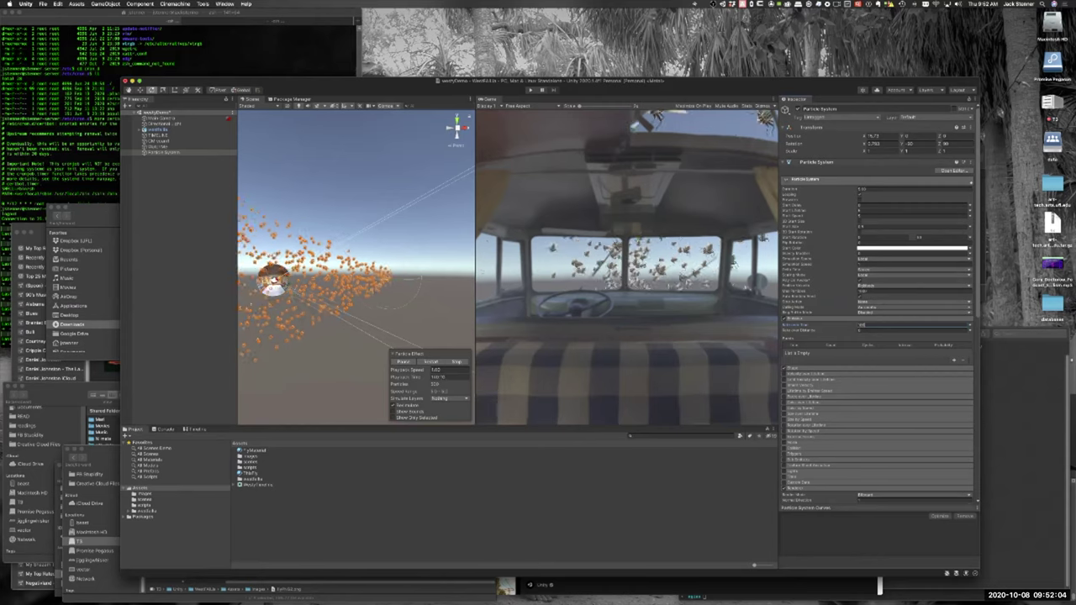
key("super+p")
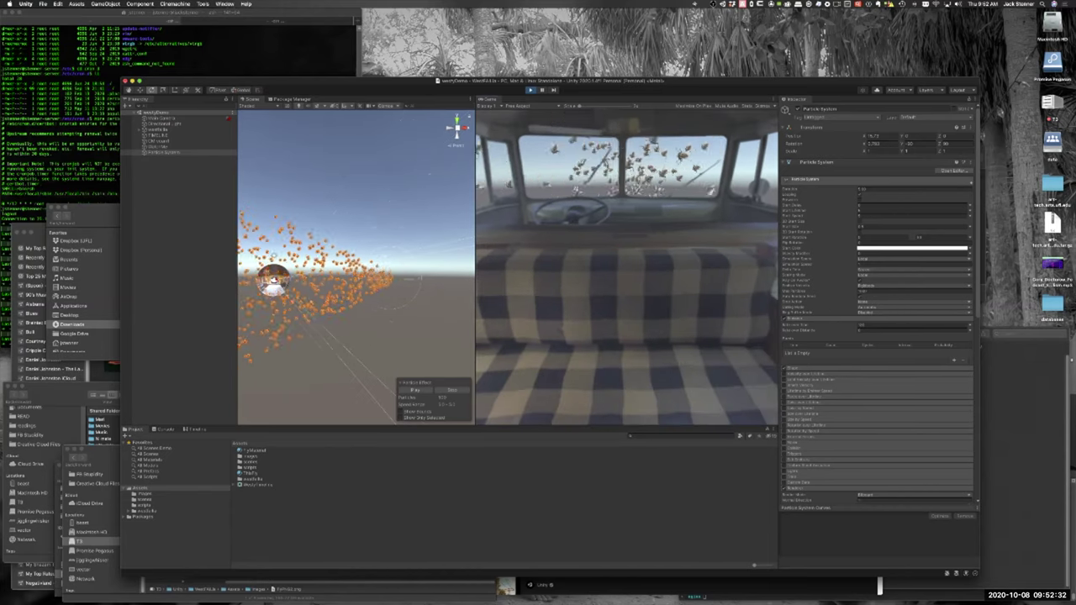
key("super+p")
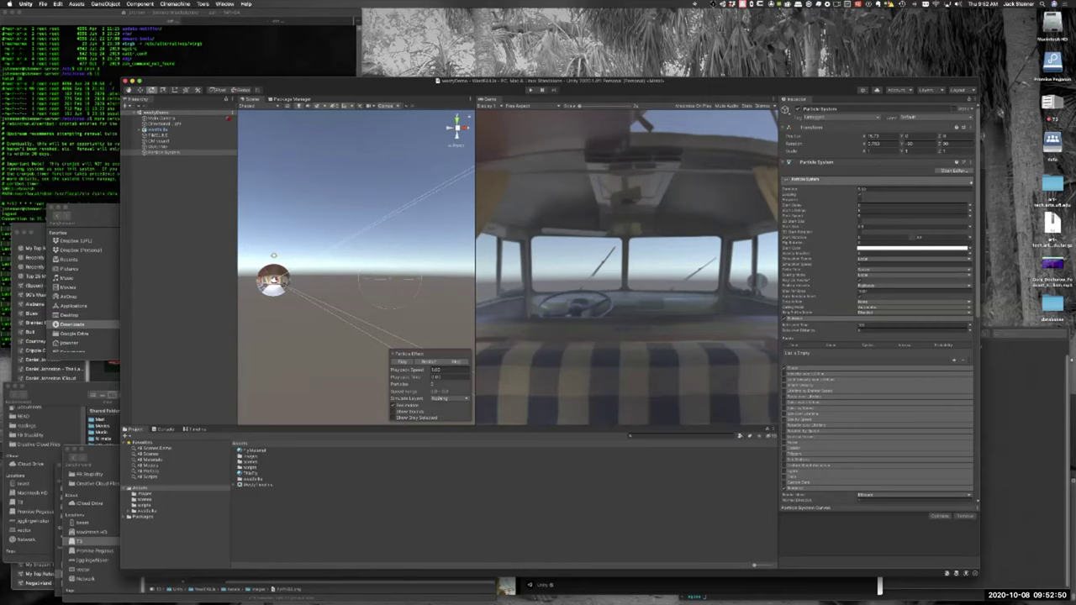
left_click(77, 3)
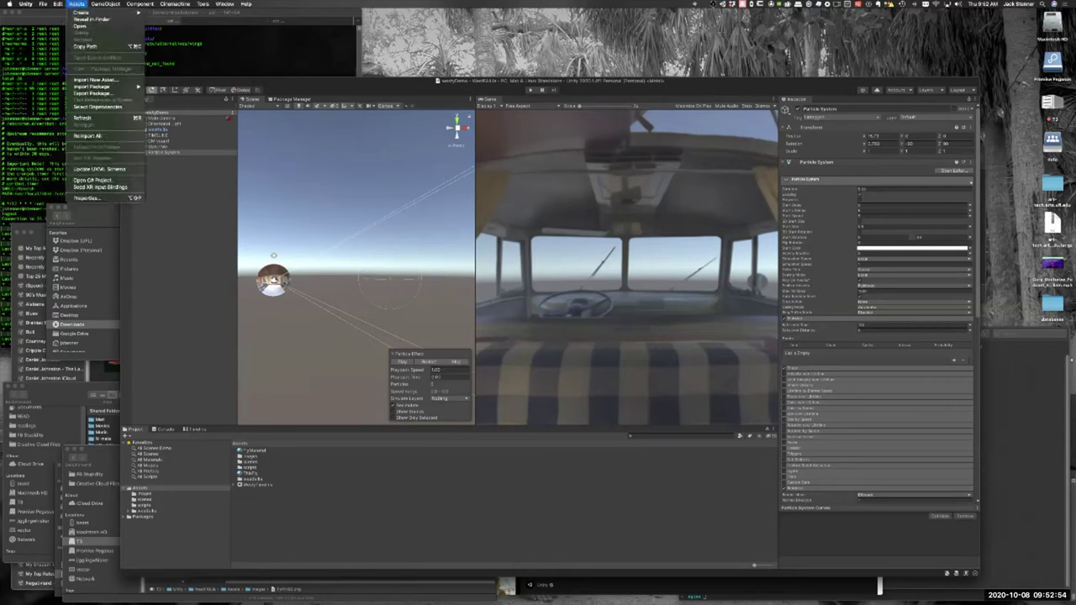
key("Escape")
left_click(57, 3)
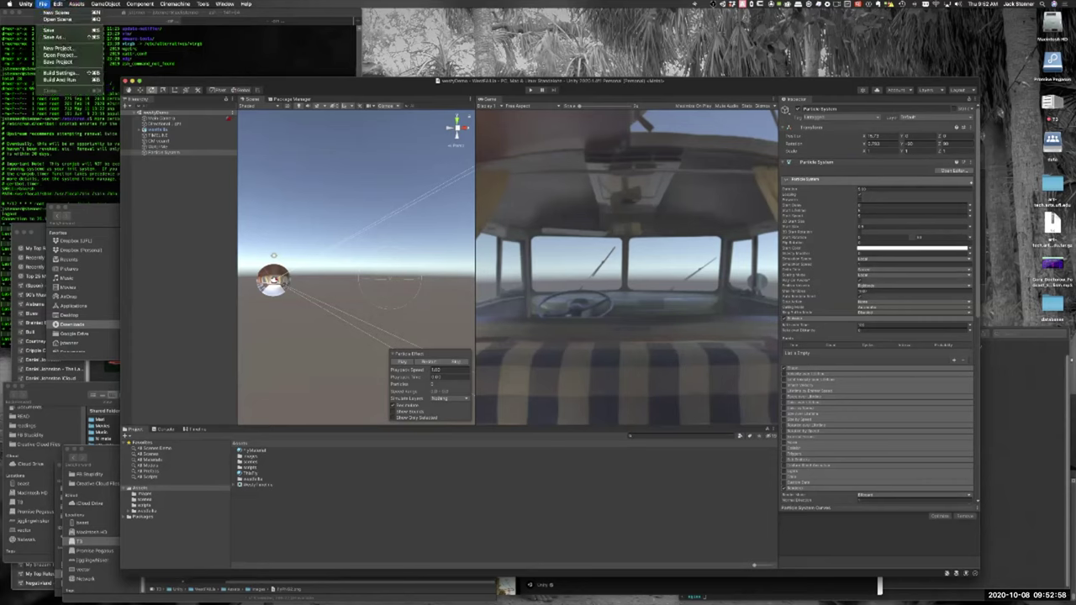
mouse_move(105, 4)
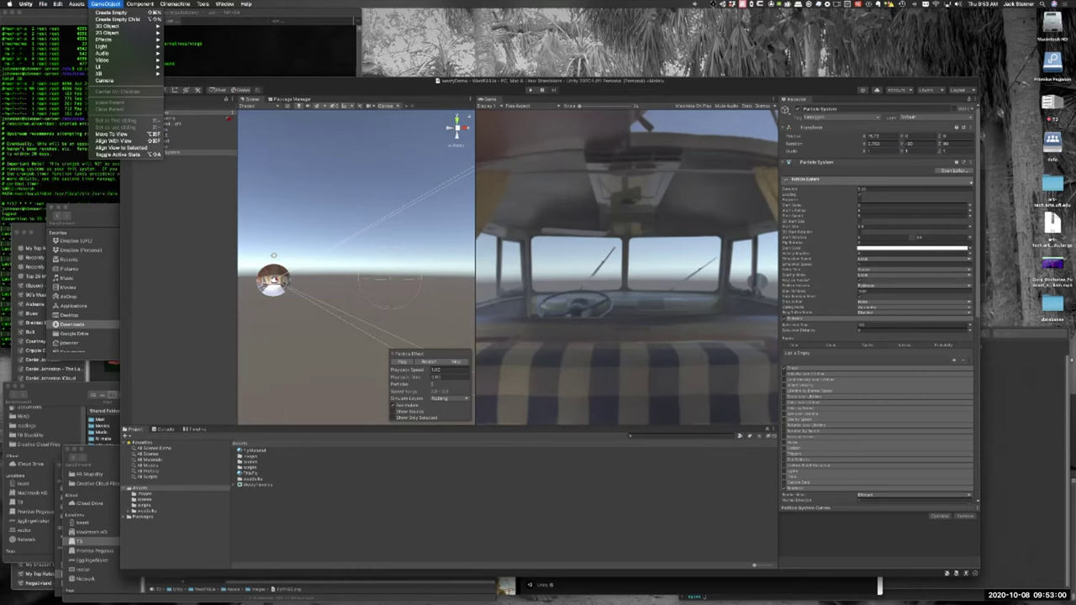
mouse_move(139, 3)
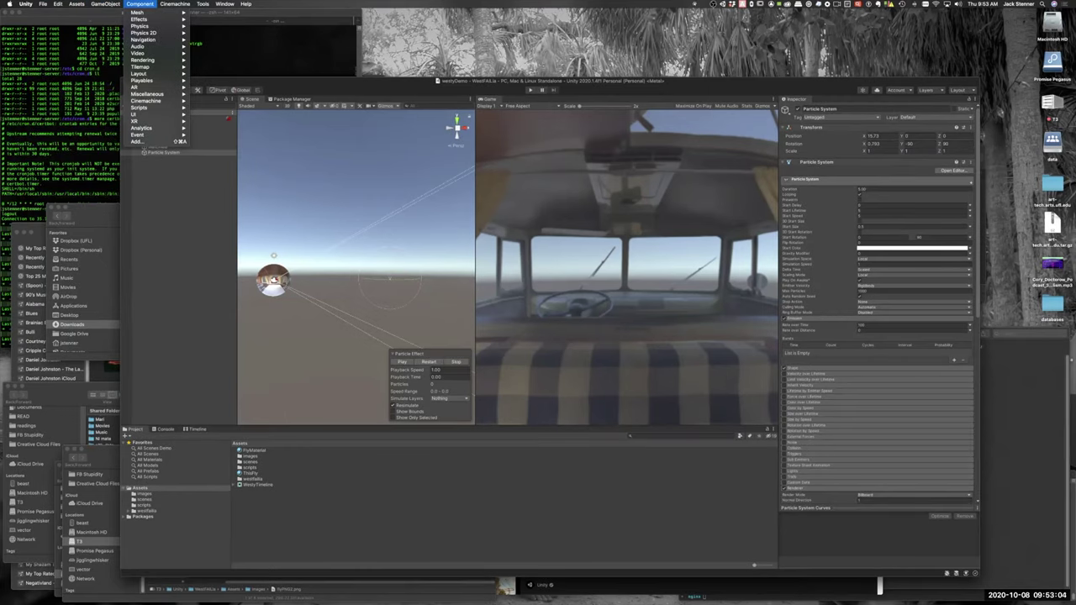
left_click(141, 4)
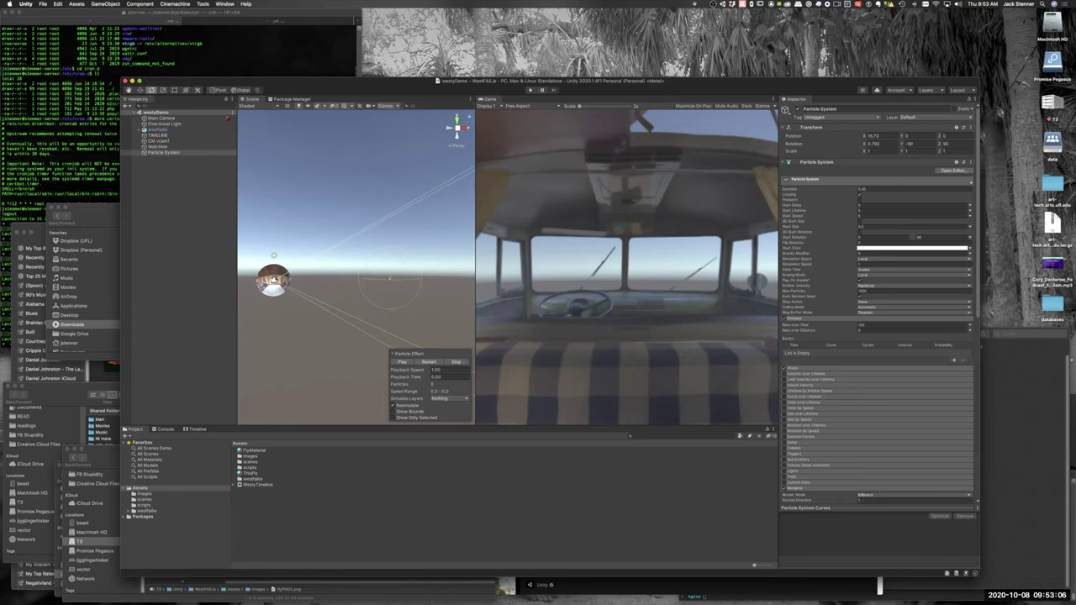
left_click(202, 5)
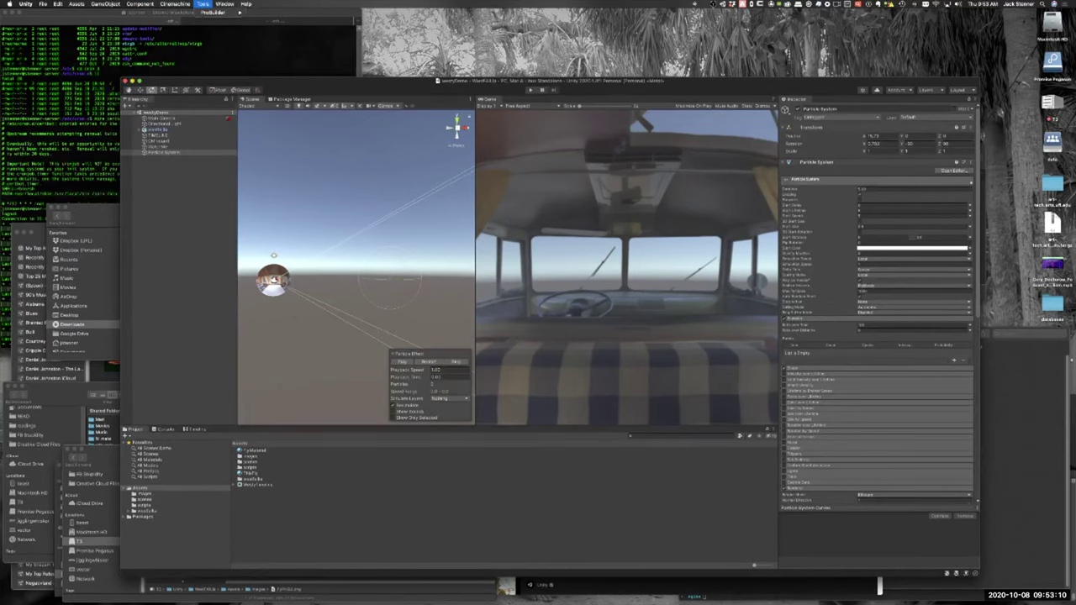
mouse_move(213, 12)
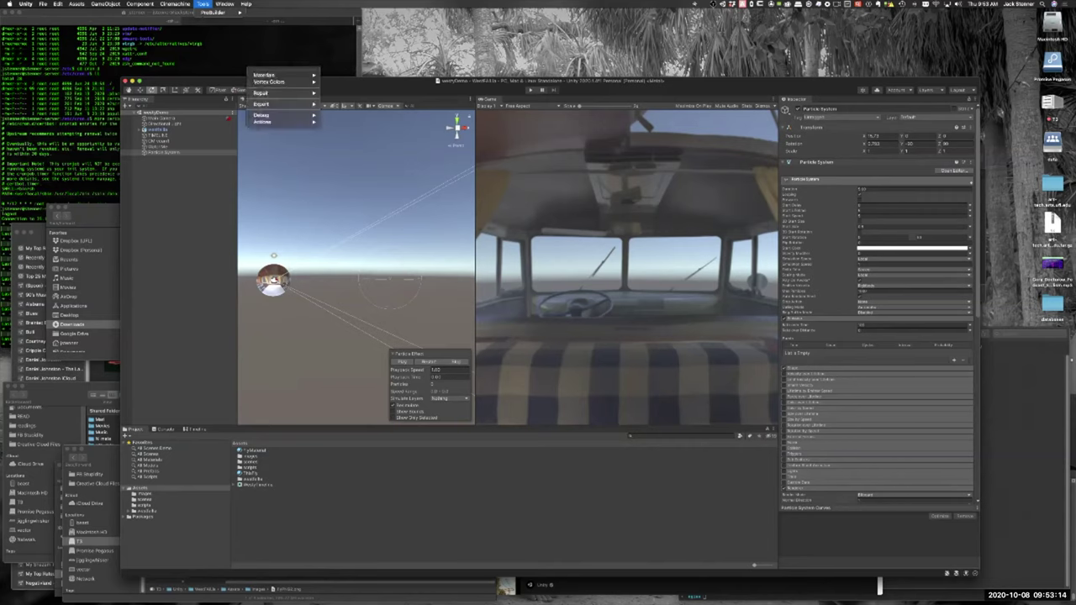
left_click(203, 4)
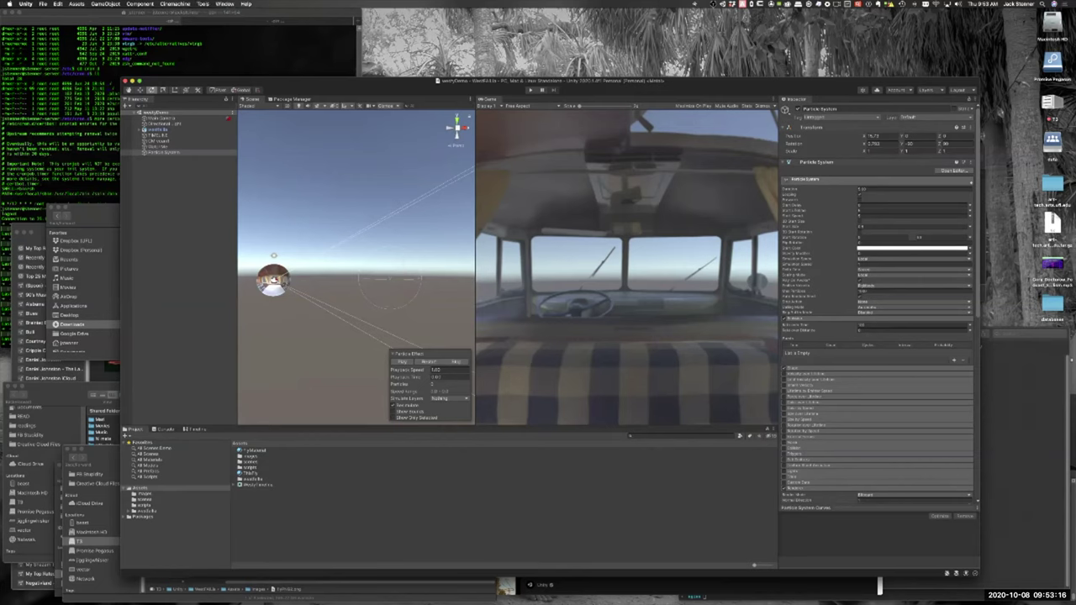
Step: Add a Video Player game object to the scene
left_click(105, 4)
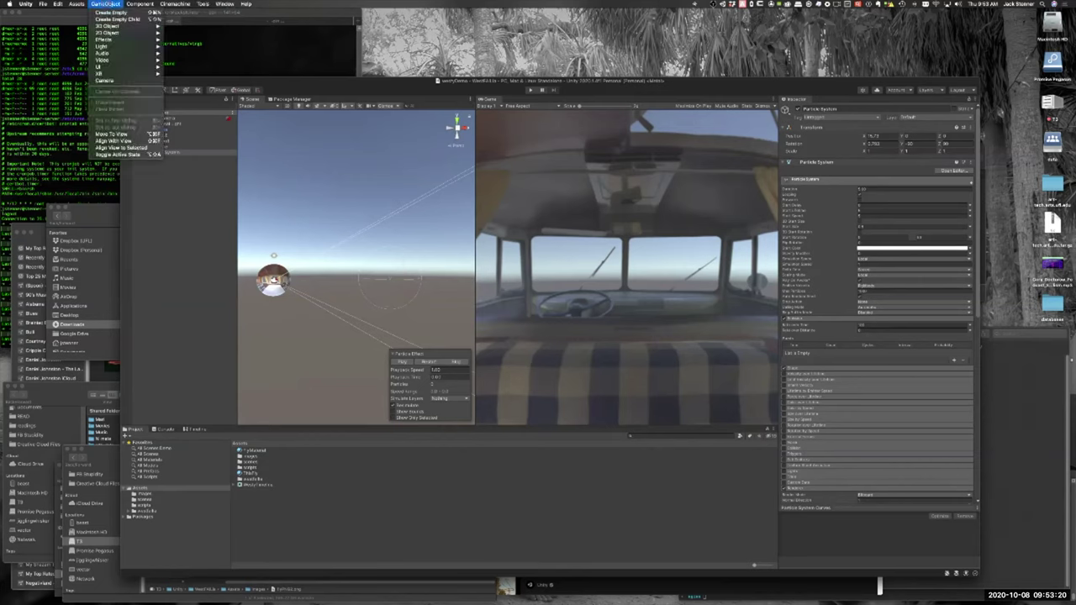
mouse_move(126, 26)
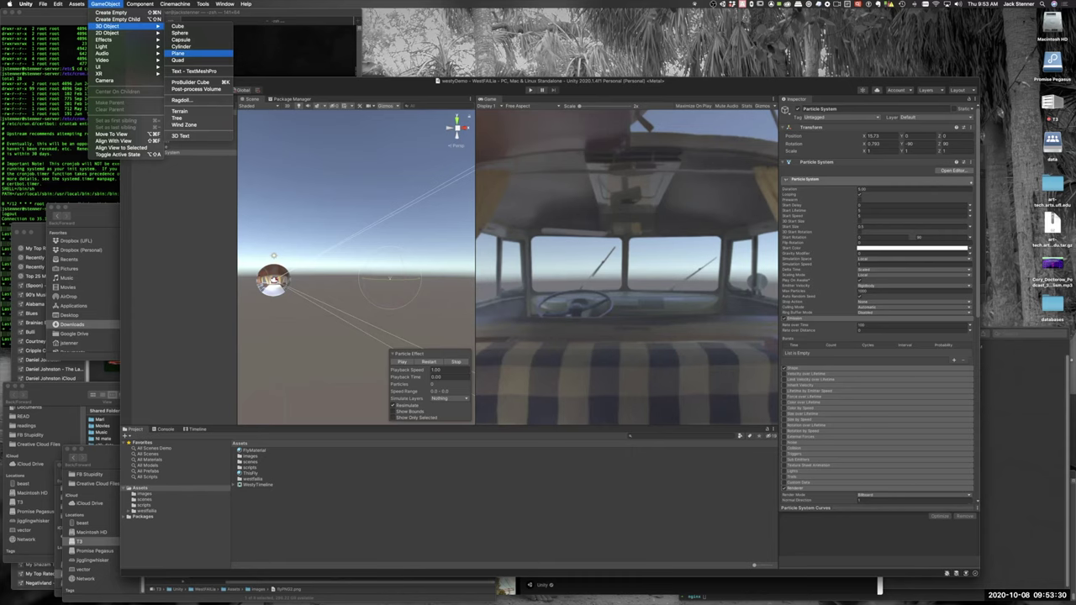
mouse_move(126, 59)
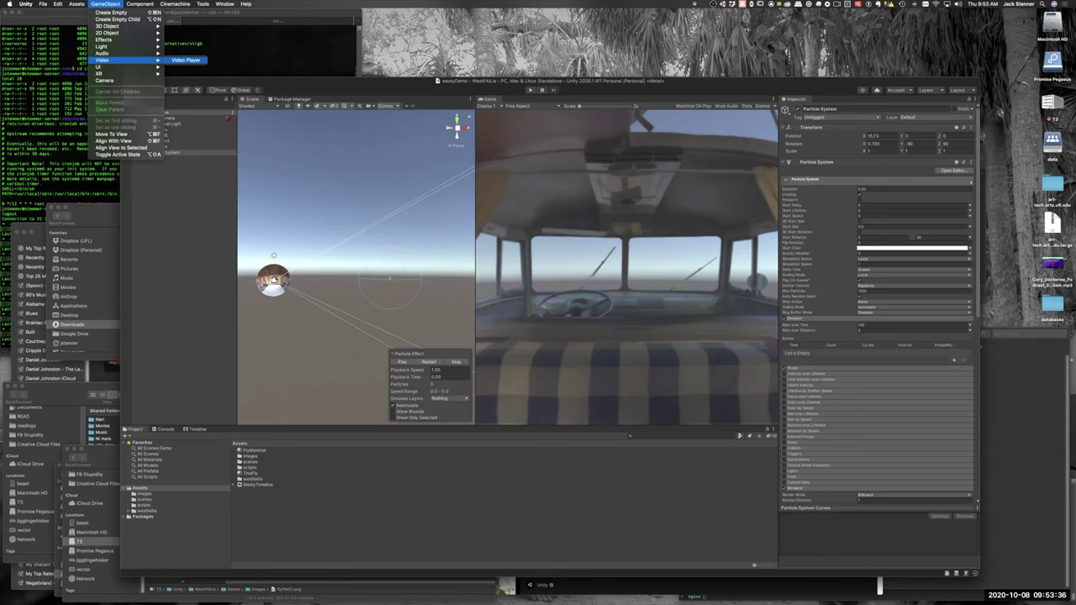
left_click(186, 60)
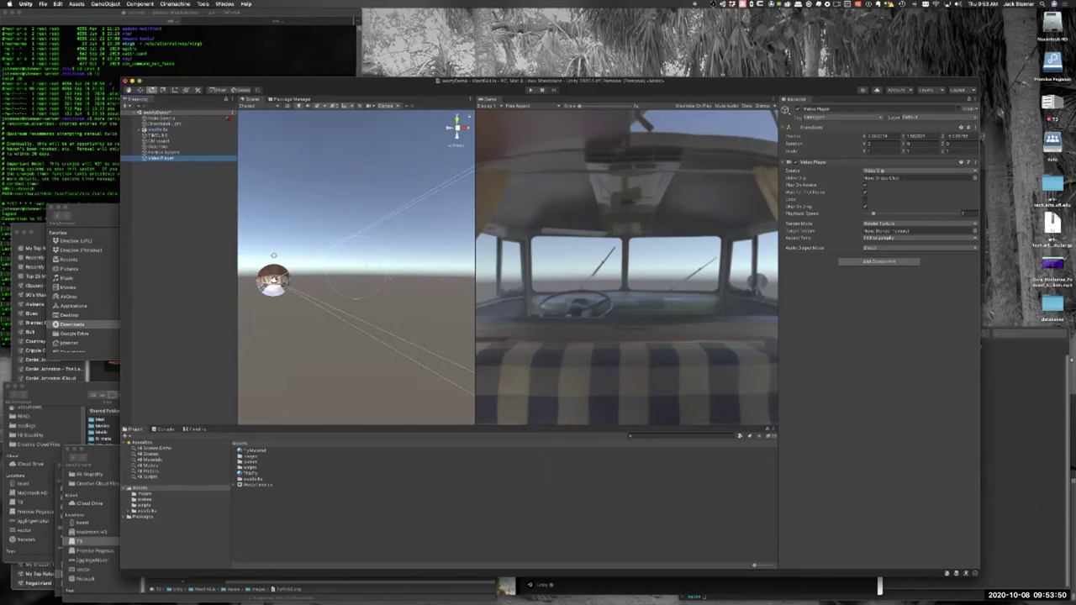
Step: Bring the half_ass video into the images folder from Finder and assign it as the Video Player's Video Clip
key("super+Tab")
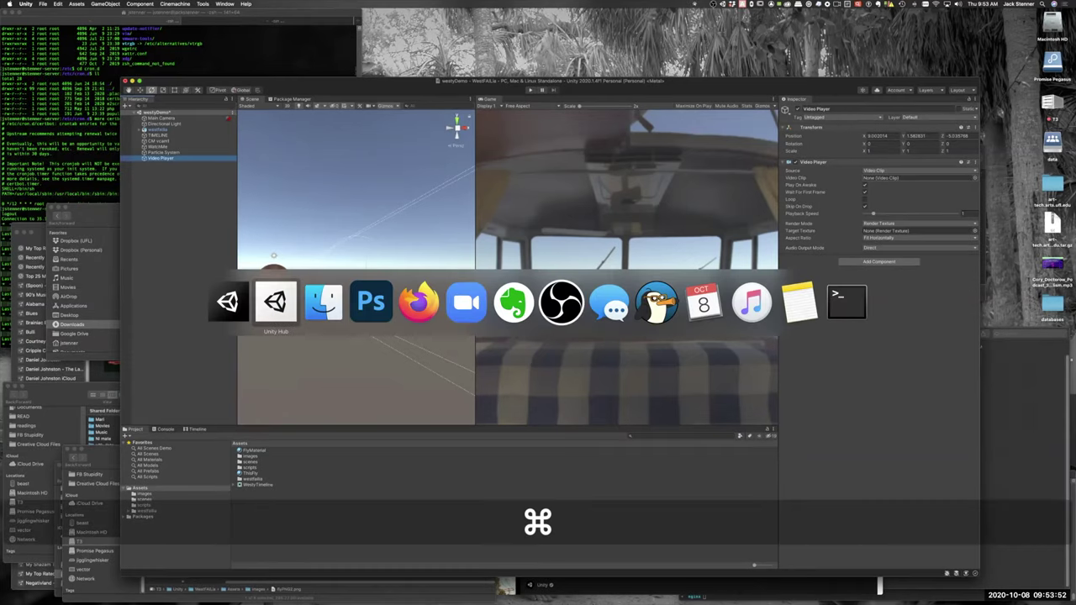
key("super+Tab")
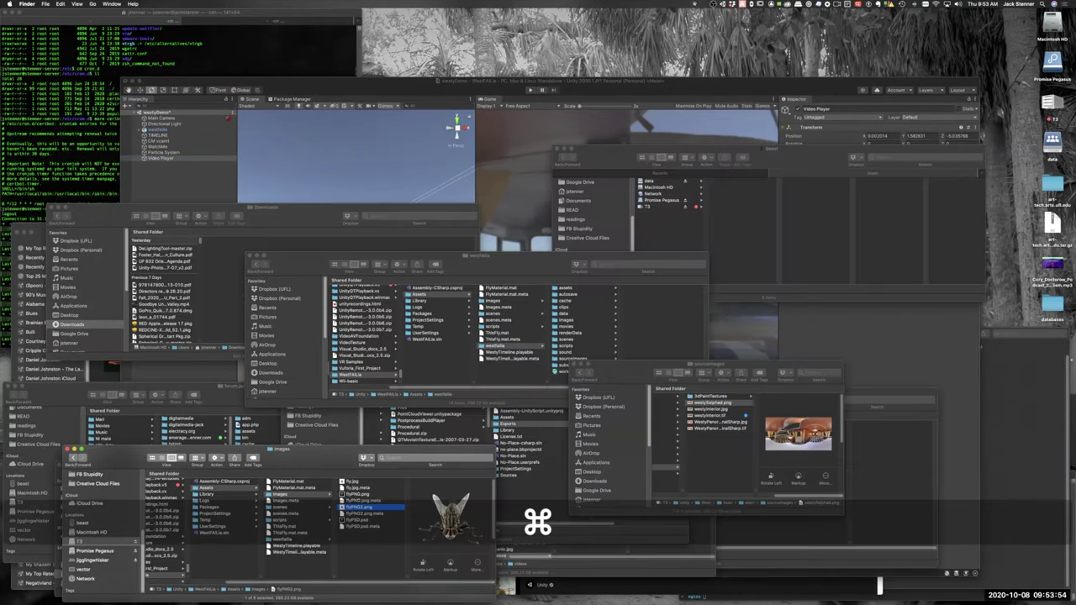
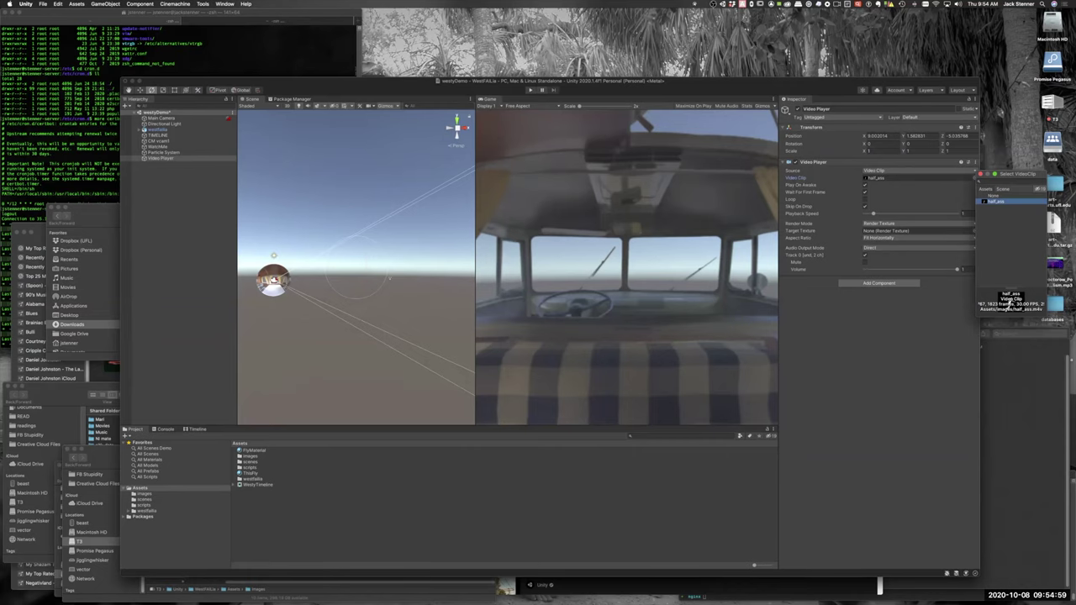
left_click(910, 256)
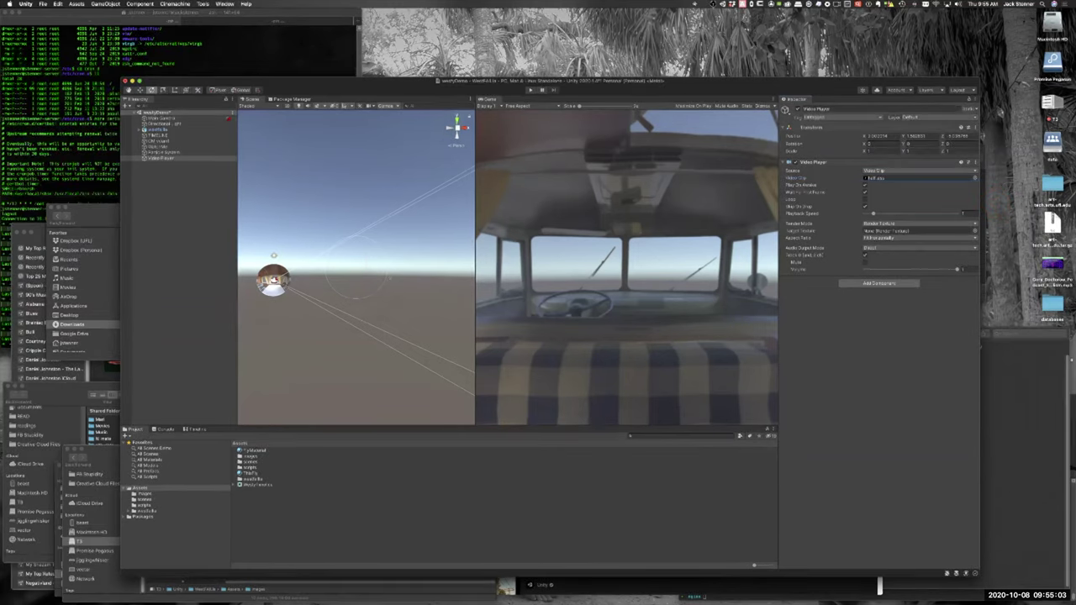
left_click(169, 159)
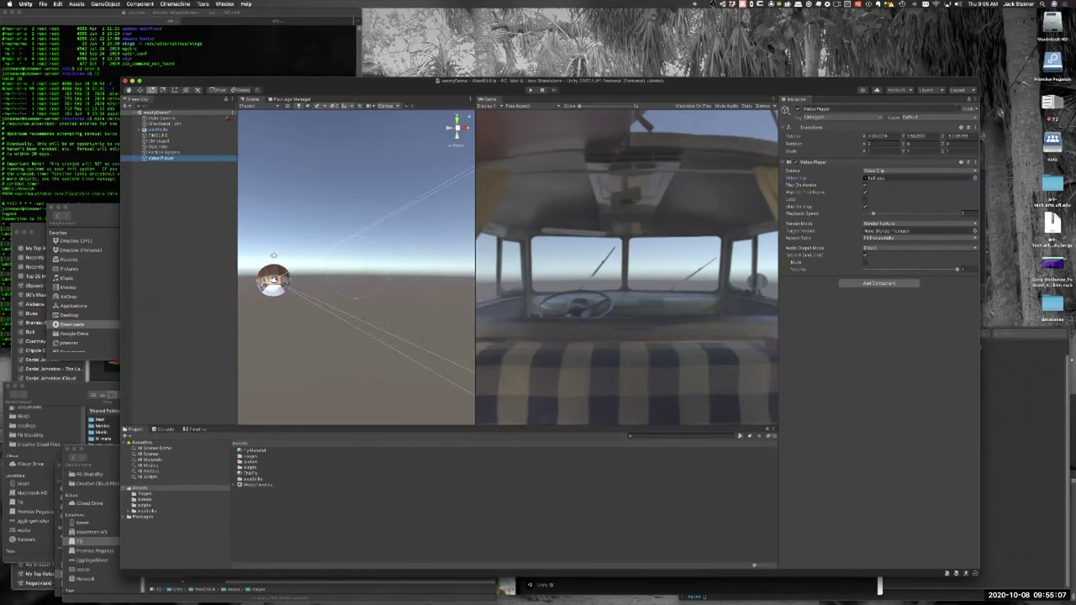
Step: Set the Video Player's Render Mode to Camera Far Plane and assign the Main Camera as its camera
key("w")
scroll(357, 267, "down", 1)
scroll(357, 267, "up", 4)
left_click_drag(408, 284, 388, 277)
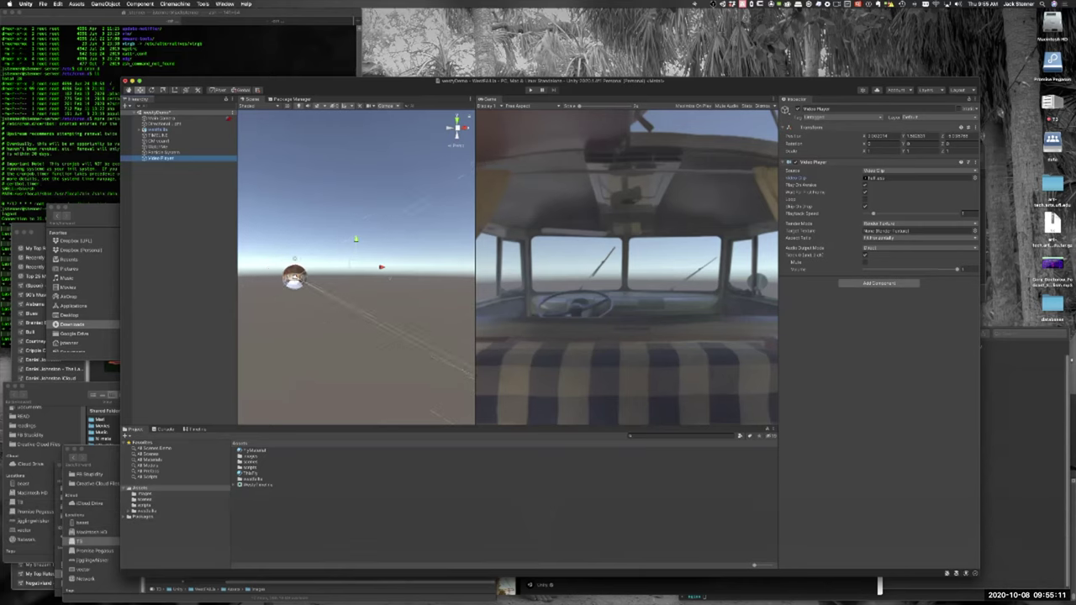
key("f")
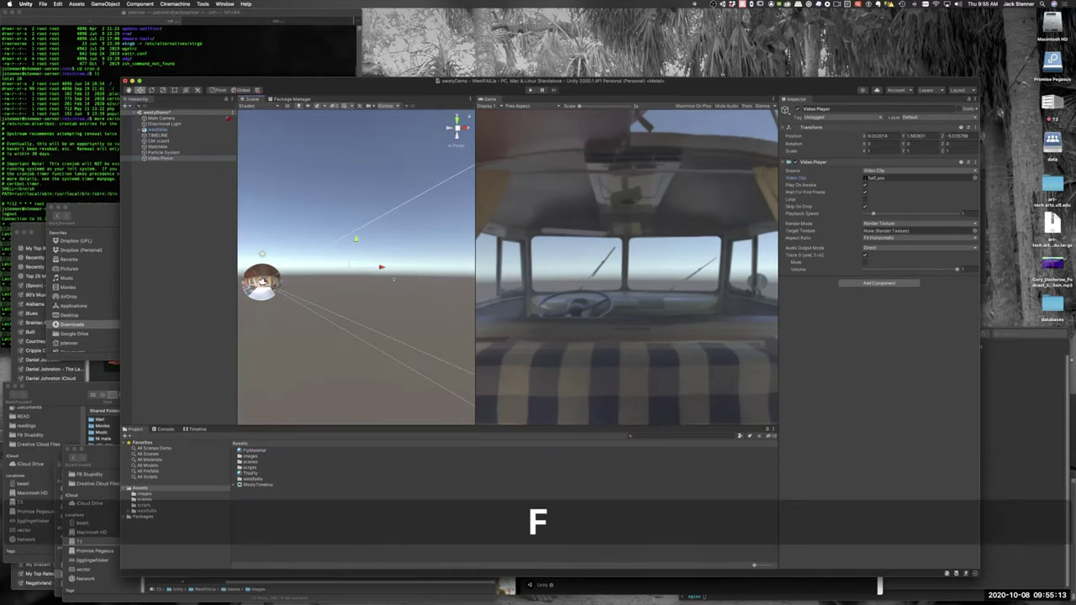
left_click_drag(368, 296, 258, 248, "alt")
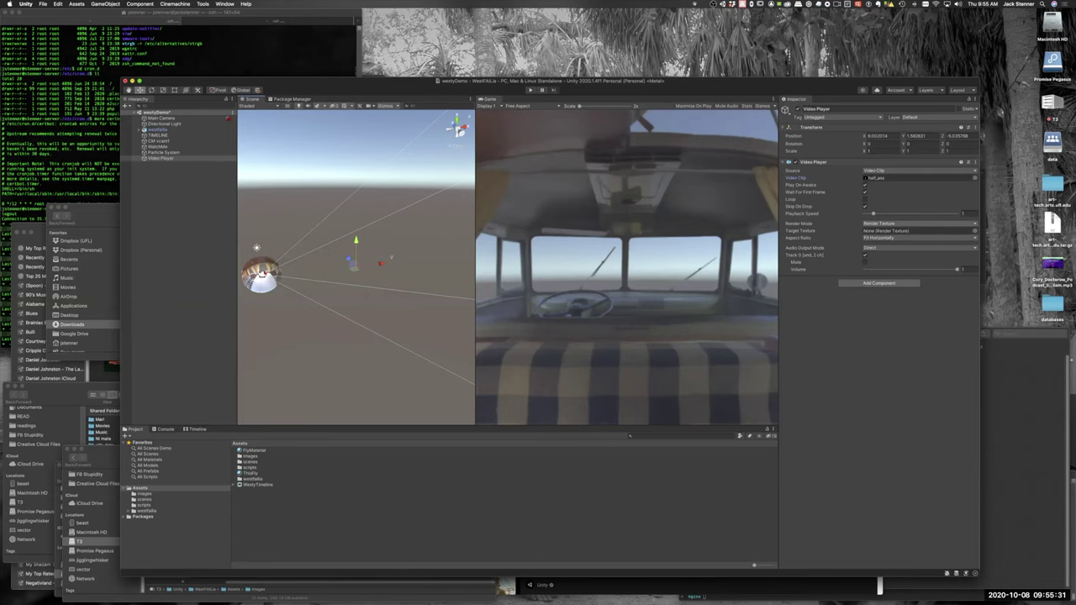
left_click(876, 224)
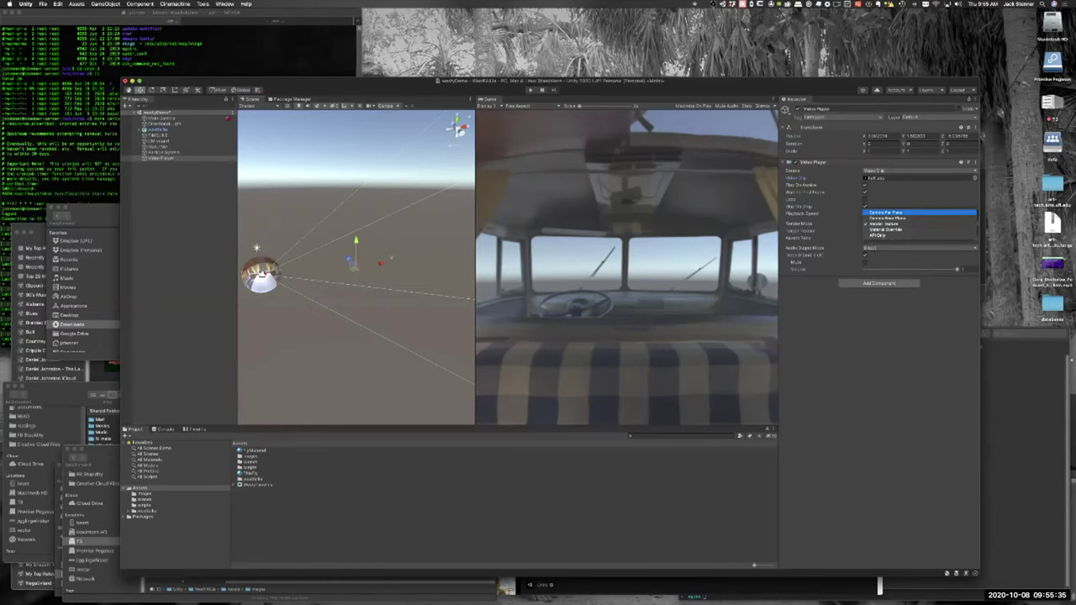
left_click(879, 213)
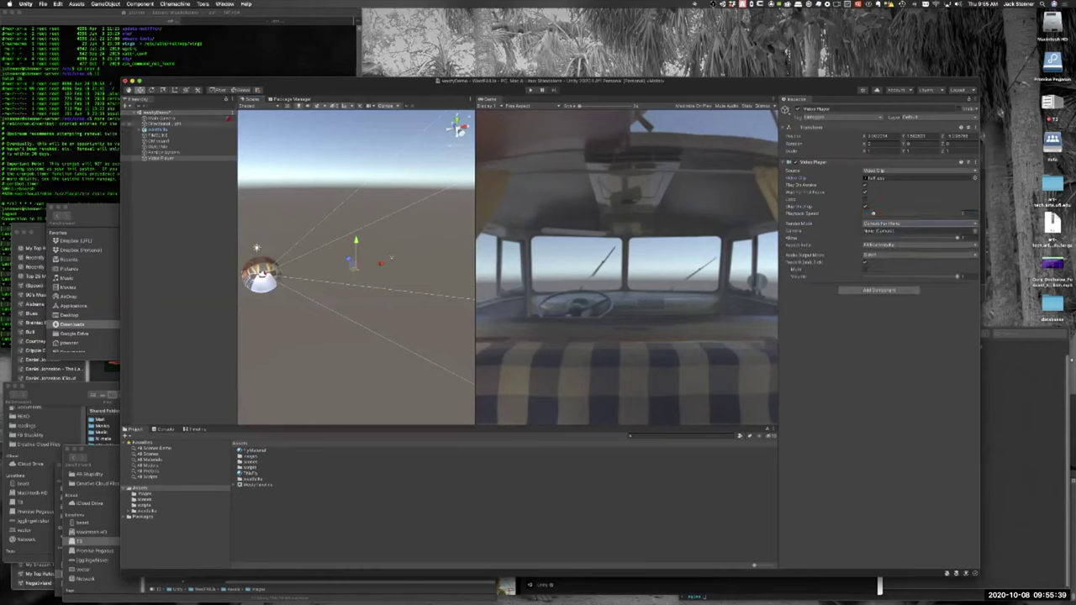
left_click(168, 118)
left_click_drag(166, 117, 904, 230)
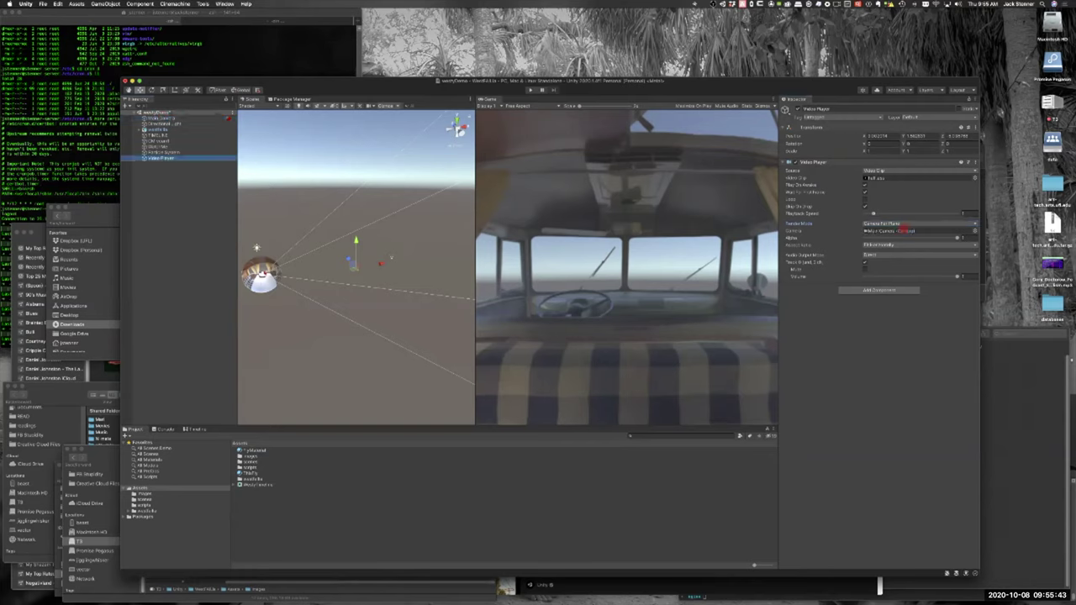
Step: Play the scene to preview the video on the camera's far plane, stop it, and examine the camera frustum in the Scene view
left_click(529, 89)
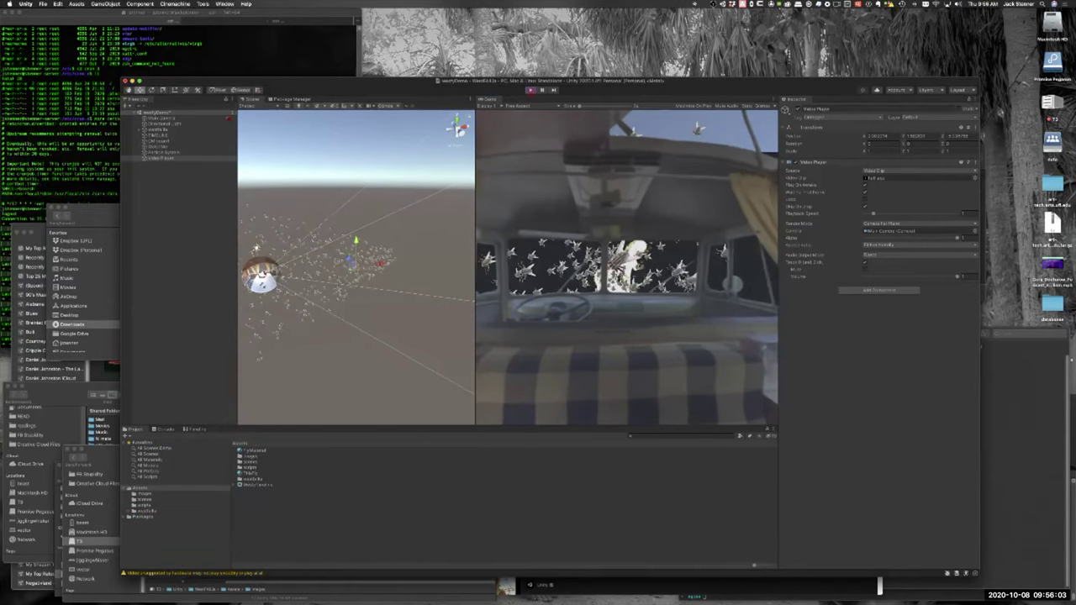
left_click(531, 91)
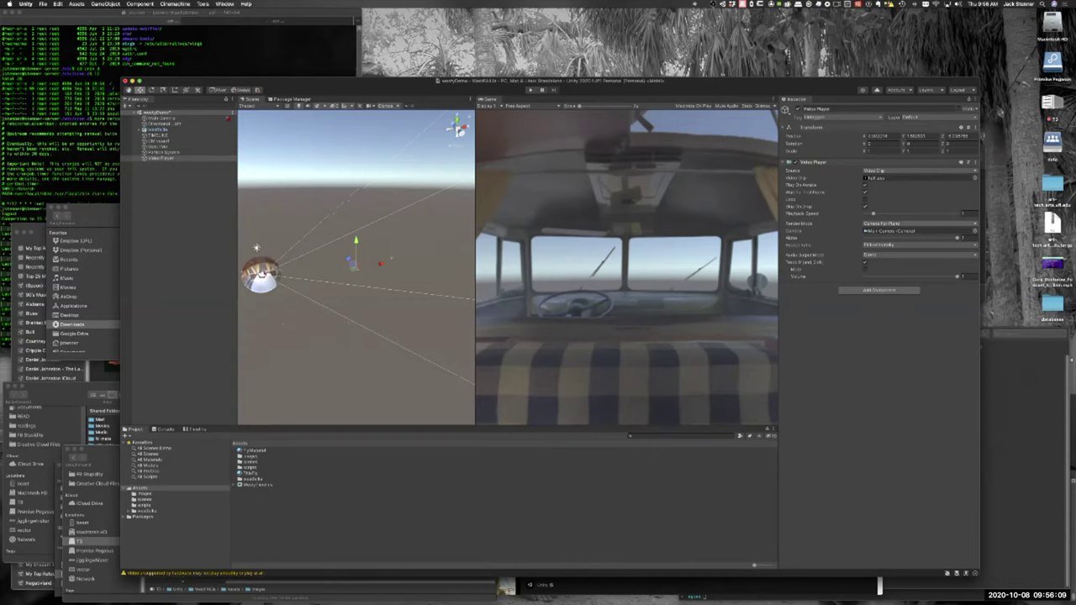
scroll(356, 267, "down", 3)
scroll(357, 268, "up", 3)
scroll(357, 267, "down", 6)
mouse_move(338, 331)
left_mouse_down("alt")
mouse_move(436, 325)
mouse_move(344, 329)
left_mouse_up("alt")
middle_click_drag(362, 324, 274, 351, "alt")
left_click_drag(312, 355, 382, 359, "alt")
left_click_drag(328, 326, 314, 320, "alt")
left_click_drag(405, 320, 397, 323, "alt")
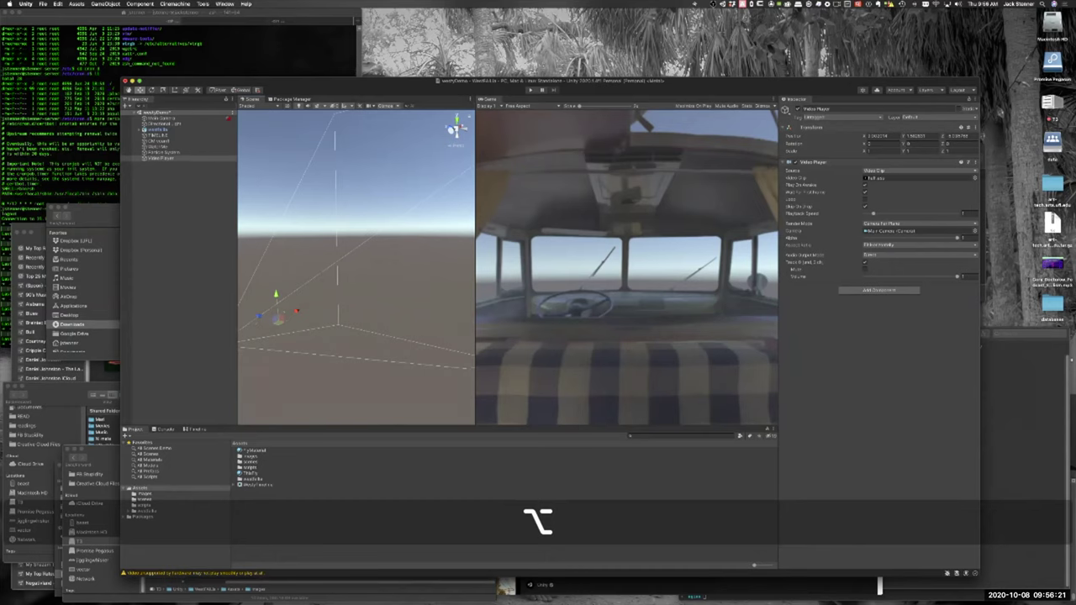
Step: Widen the Unity window and rebalance its layout to enlarge the Scene and Game views
left_click_drag(120, 273, 38, 255)
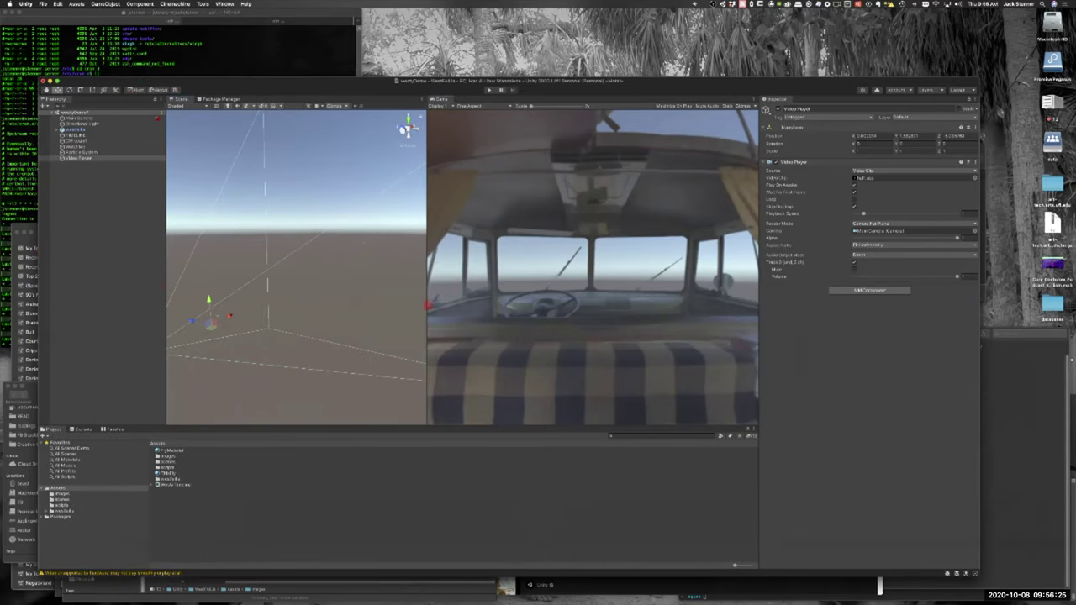
left_click_drag(427, 304, 479, 304)
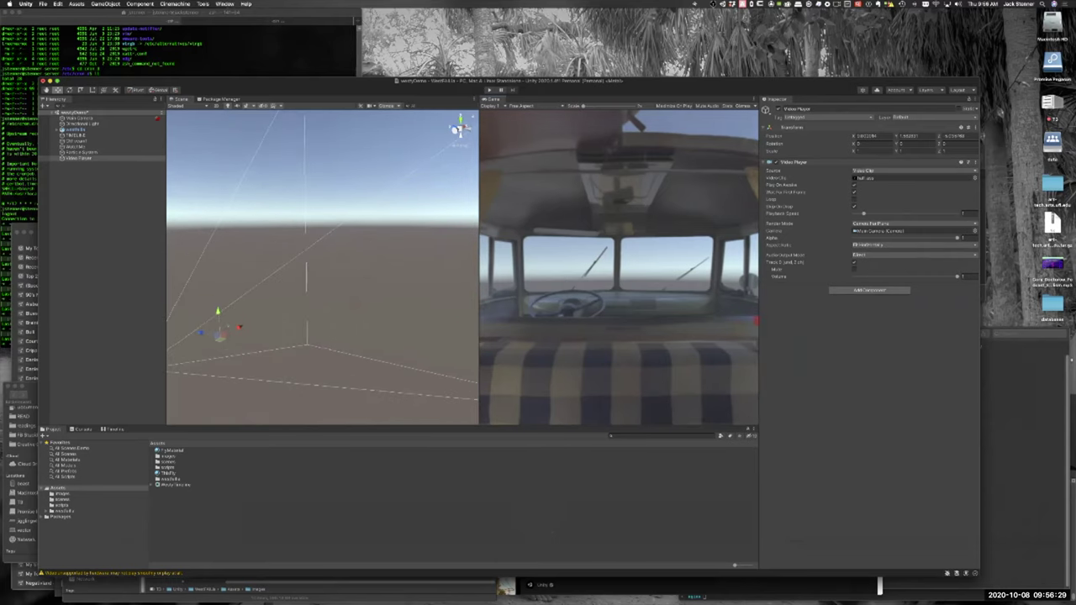
left_click_drag(757, 320, 829, 316)
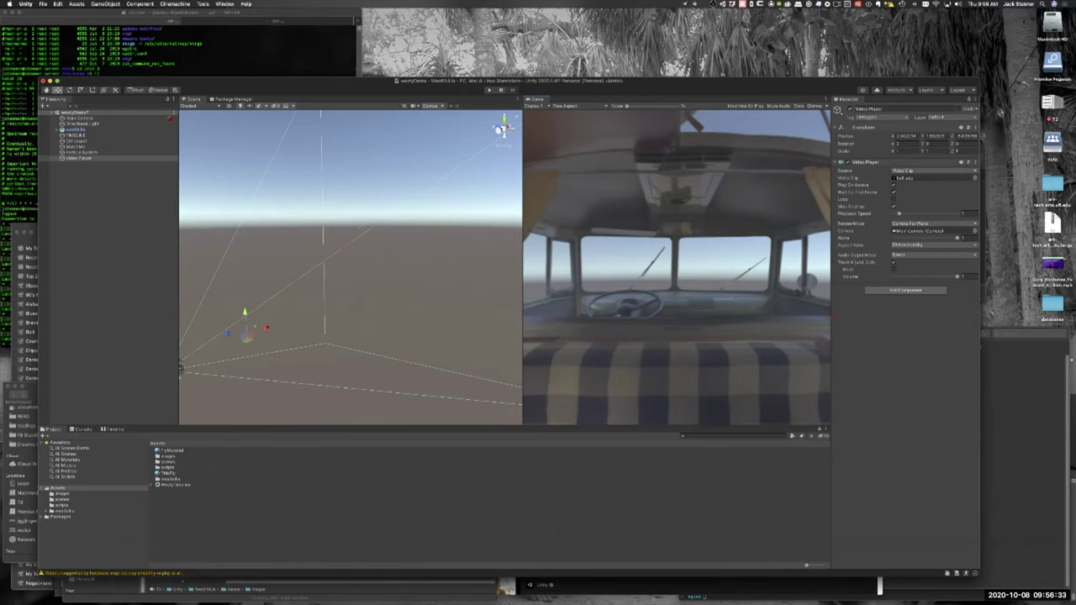
scroll(351, 268, "down", 3)
middle_click_drag(268, 300, 275, 295)
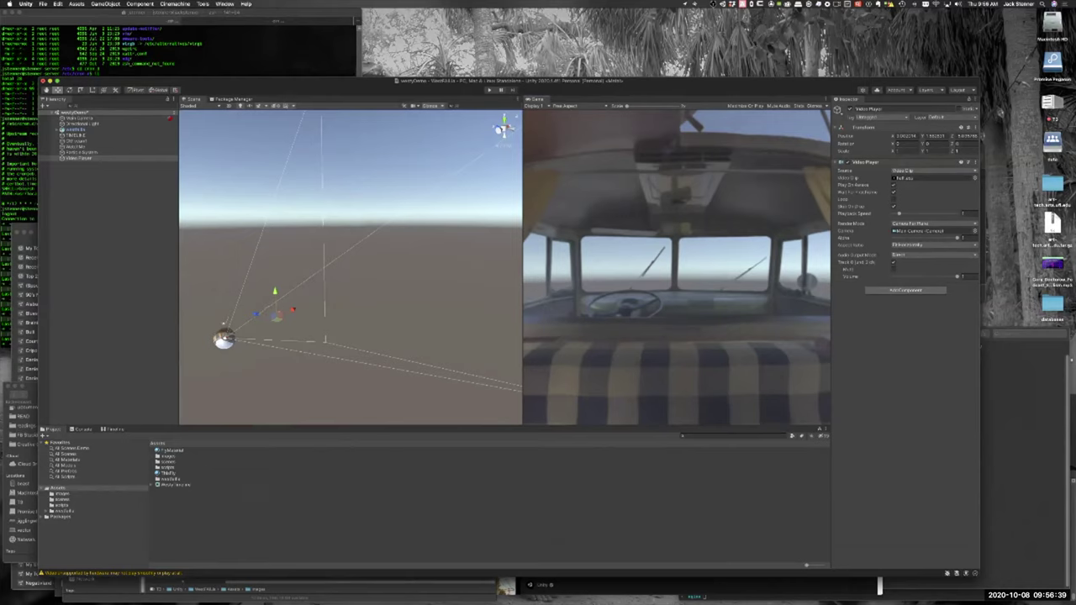
Step: Reselect the Video Player and play the scene again to check the far-plane video behind the van, stopping it after the check
left_click(324, 332)
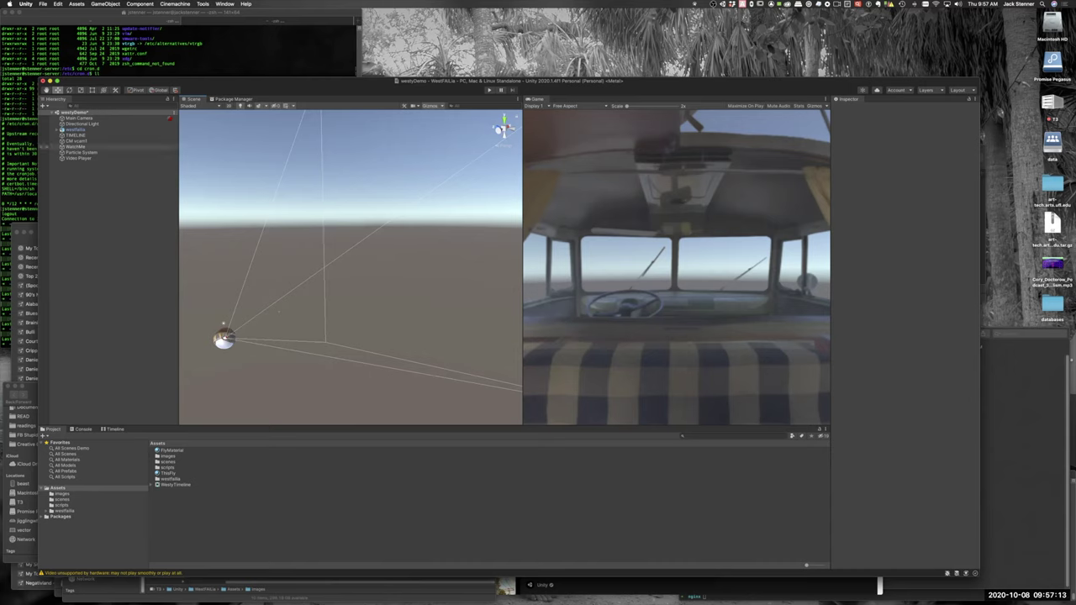
left_click(79, 158)
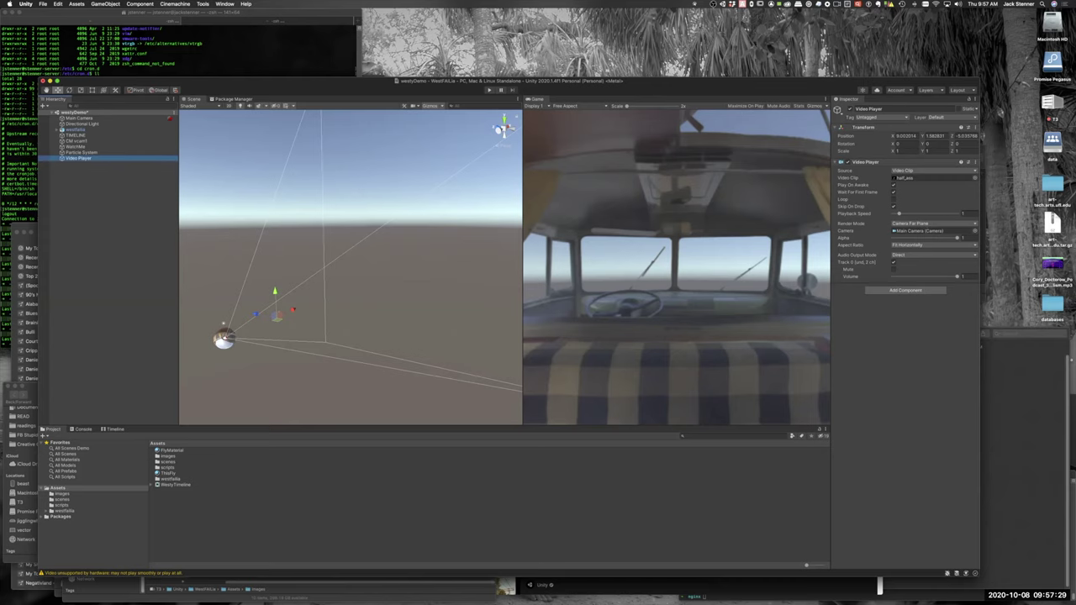
left_click(490, 90)
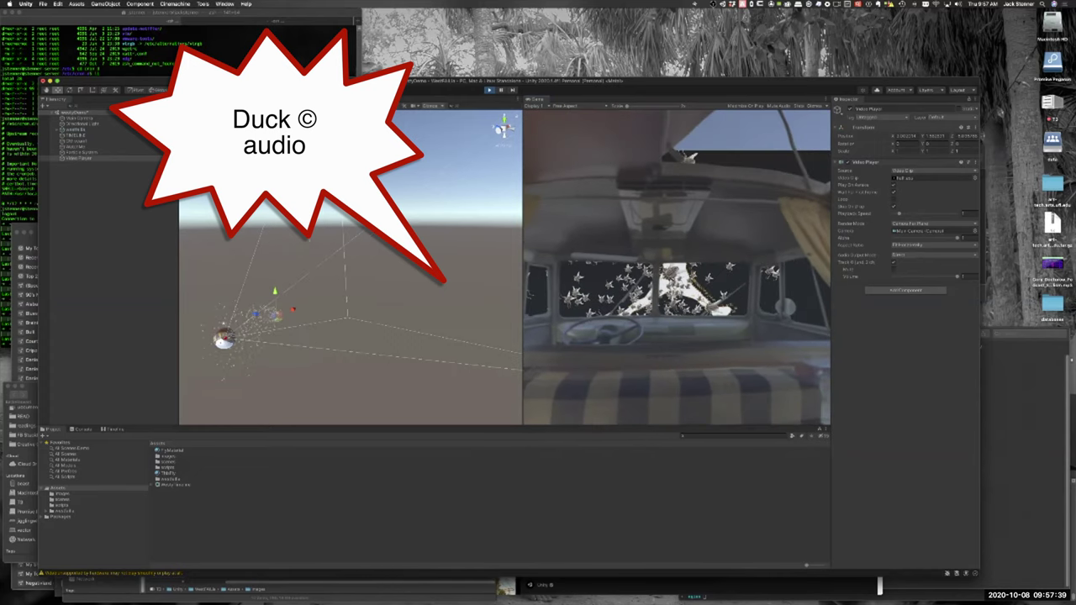
key("alt")
mouse_move(262, 363)
left_mouse_down("alt")
mouse_move(357, 353)
mouse_move(353, 307)
mouse_move(298, 328)
left_mouse_up("alt")
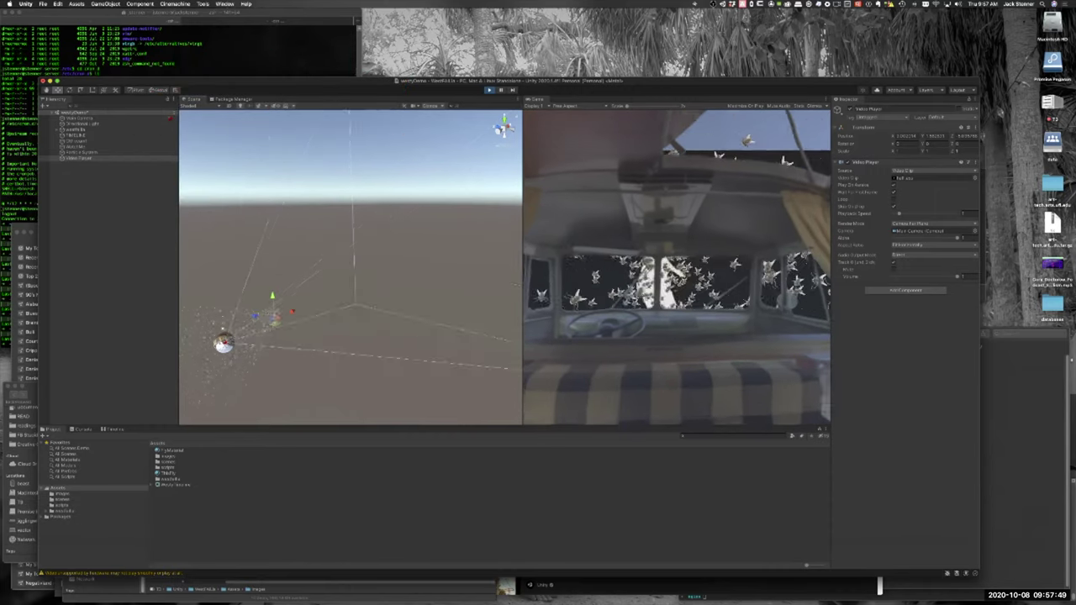
left_click(489, 90)
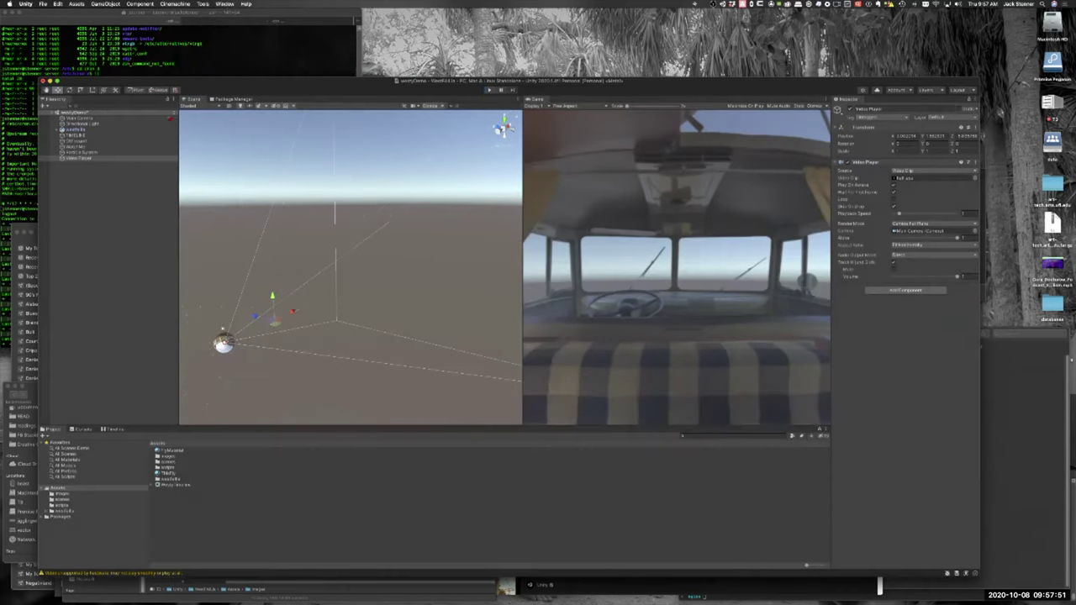
Step: Try the Video Player's Camera Near Plane render mode in a play test, stopping the scene after the check
left_click(929, 223)
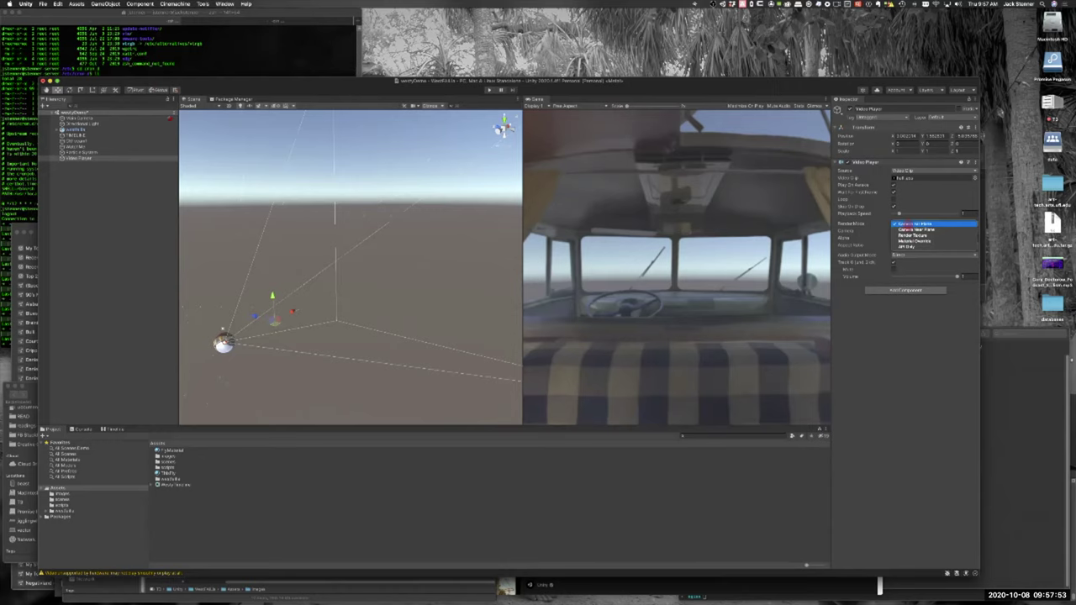
left_click(912, 229)
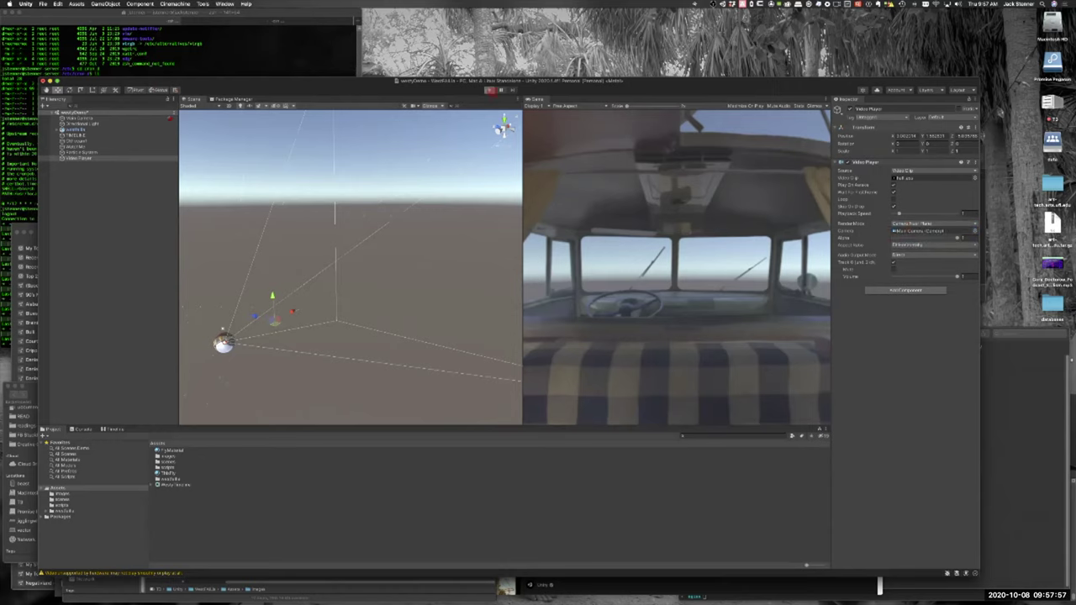
left_click(489, 90)
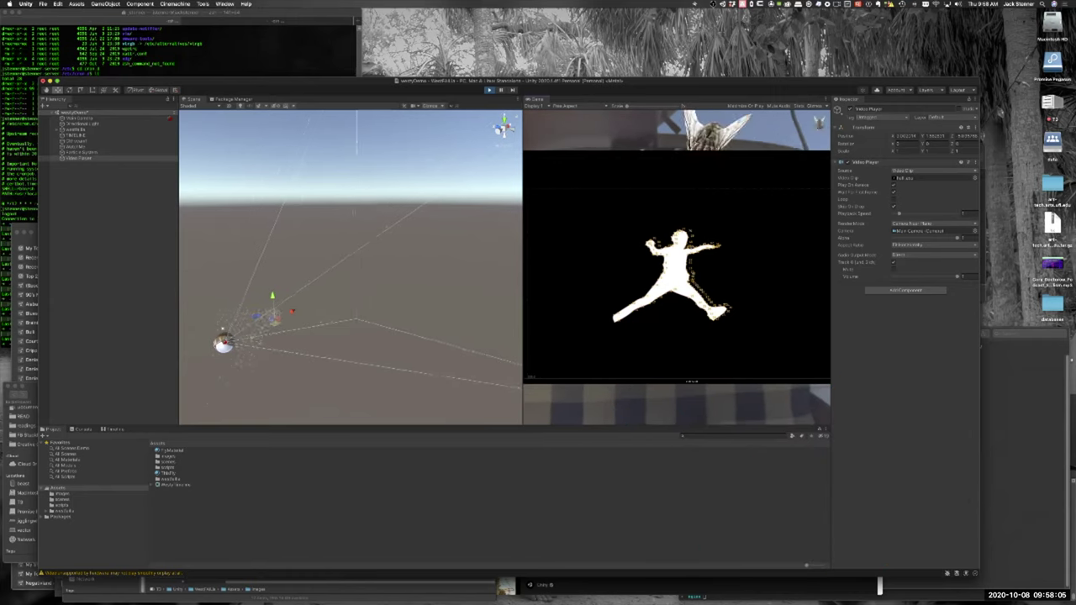
left_click(490, 90)
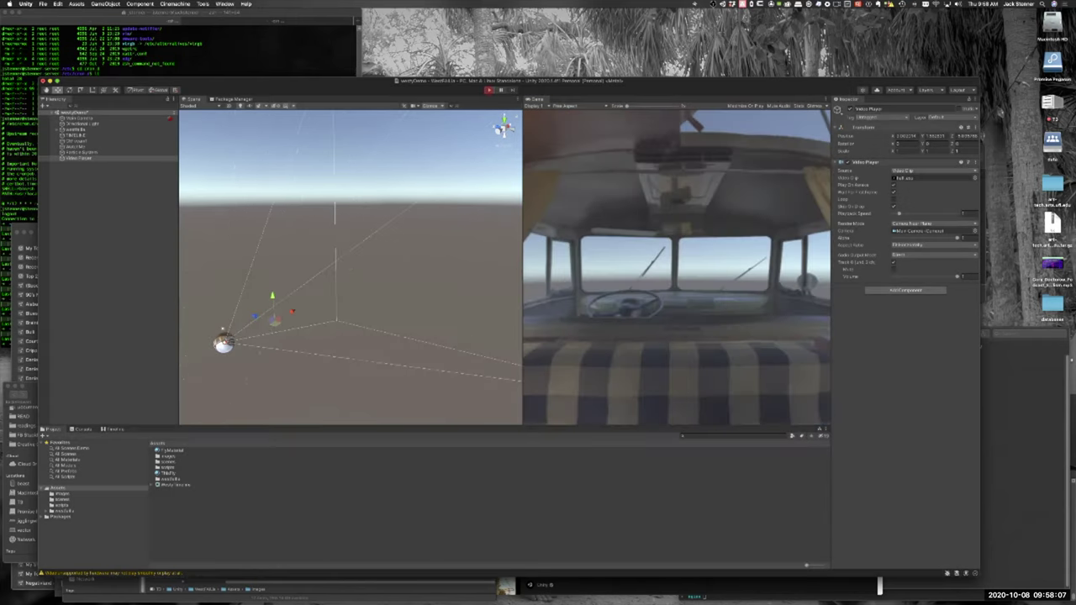
Step: Set the Video Player's Render Mode to Render Texture and add a 3D Plane to the scene
left_click(933, 224)
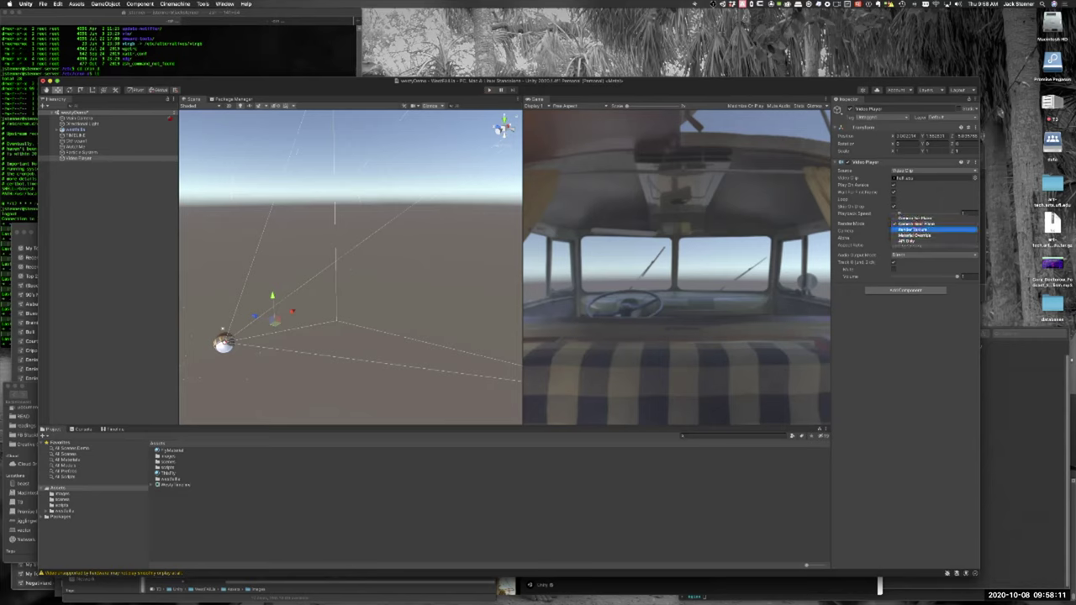
left_click(914, 229)
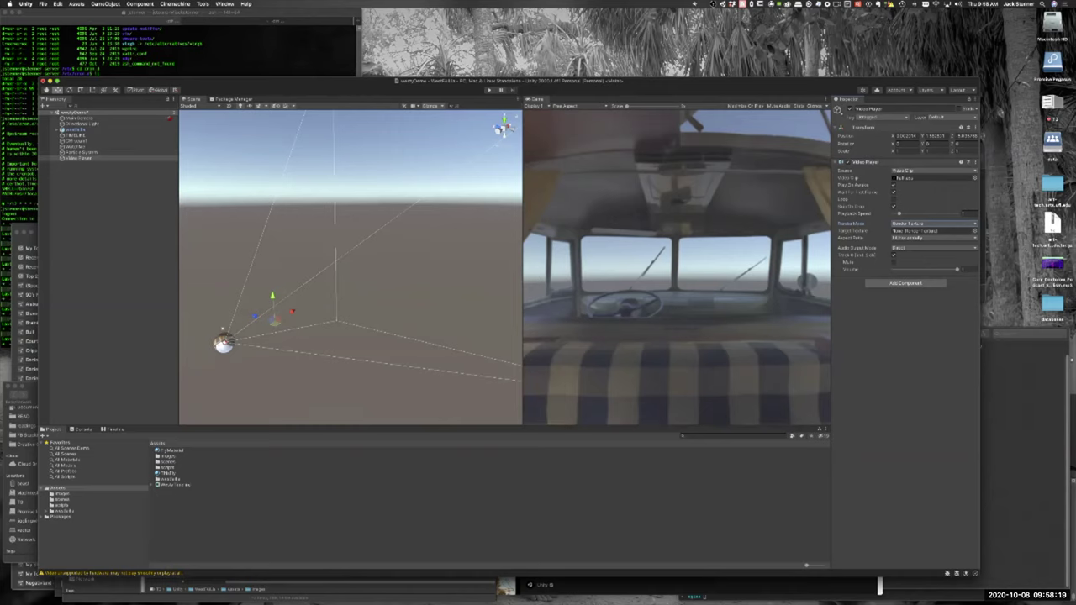
left_click(105, 4)
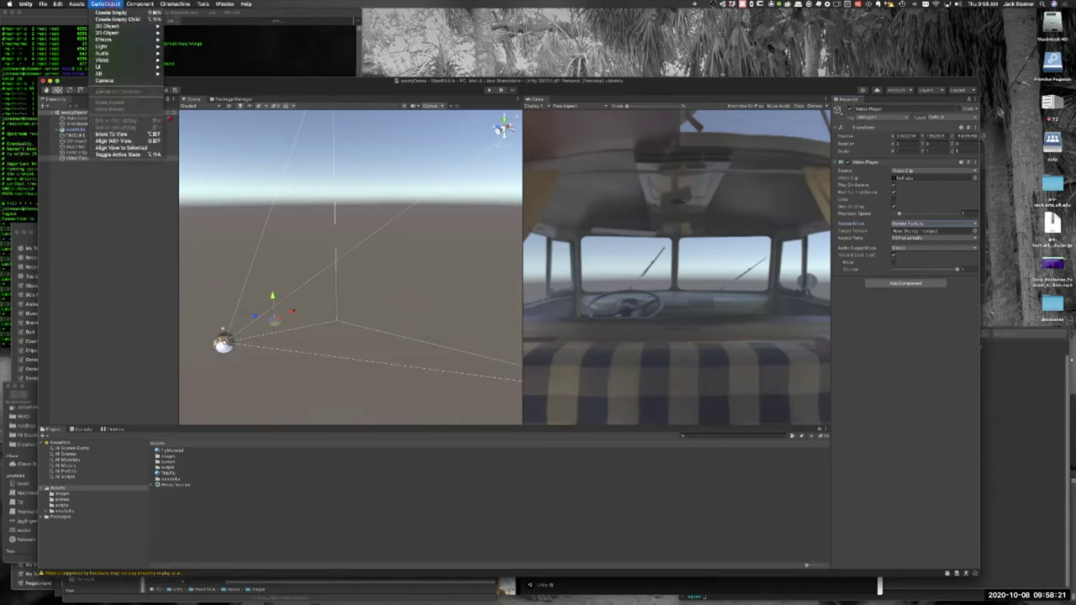
mouse_move(110, 26)
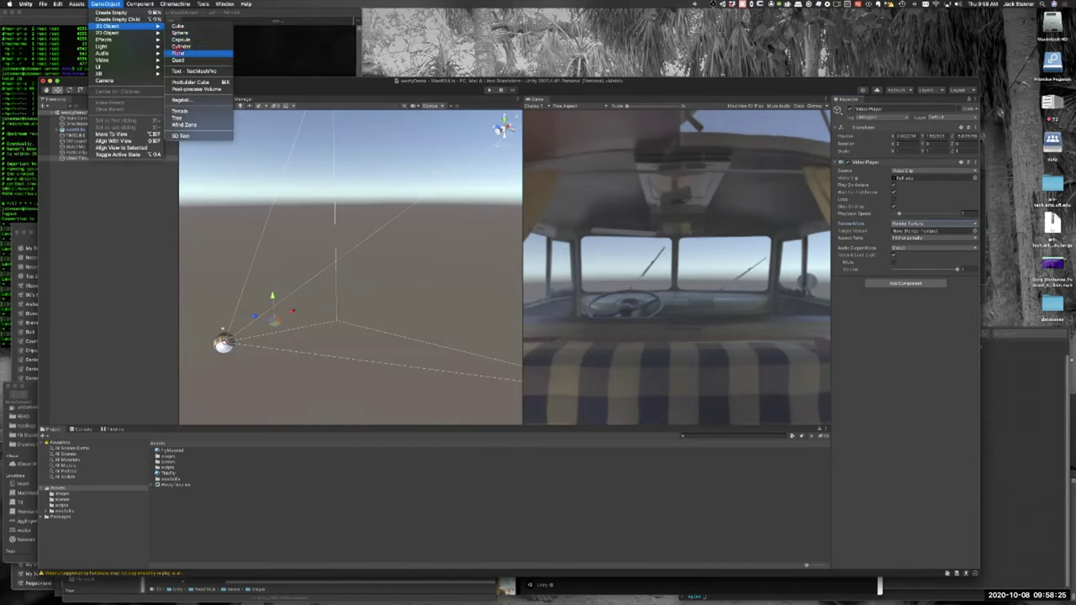
left_click(178, 53)
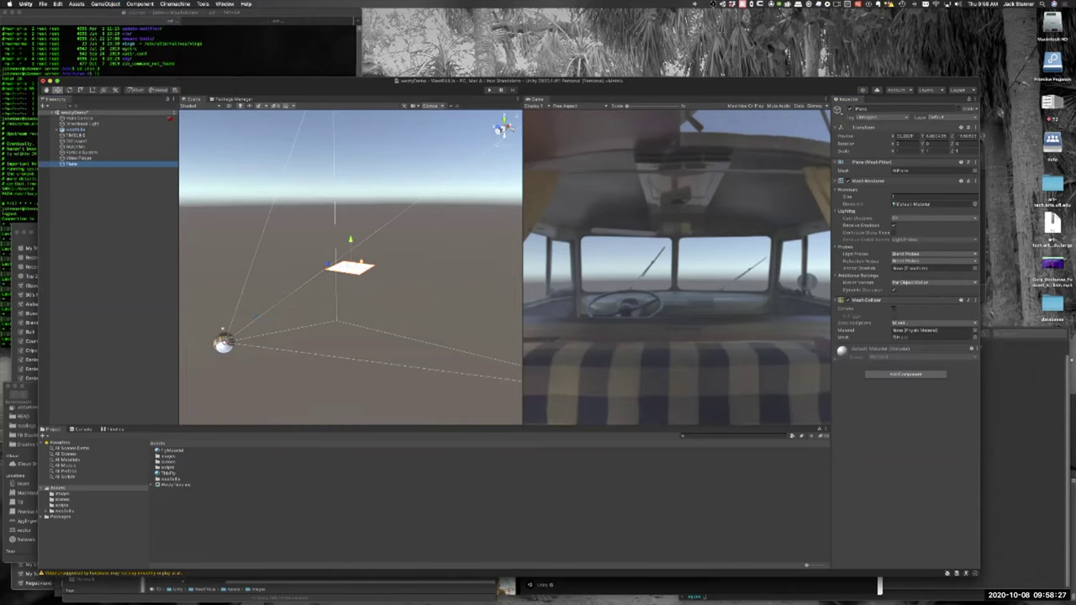
Step: Rotate the plane upright so it faces the camera like a screen and scale it up slightly
key("e")
mouse_move(339, 248)
left_mouse_down()
mouse_move(335, 297)
mouse_move(367, 354)
mouse_move(363, 331)
left_mouse_up()
key("w")
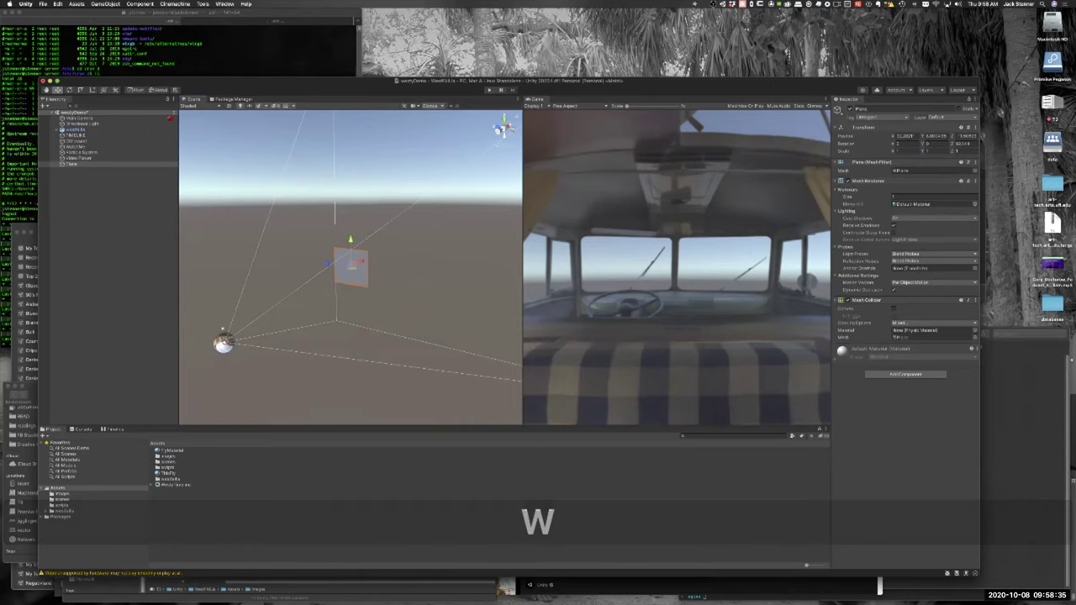
key("e")
key("r")
mouse_move(350, 267)
left_mouse_down()
mouse_move(364, 269)
mouse_move(293, 261)
mouse_move(359, 271)
mouse_move(346, 269)
left_mouse_up()
key("super+z")
key("w")
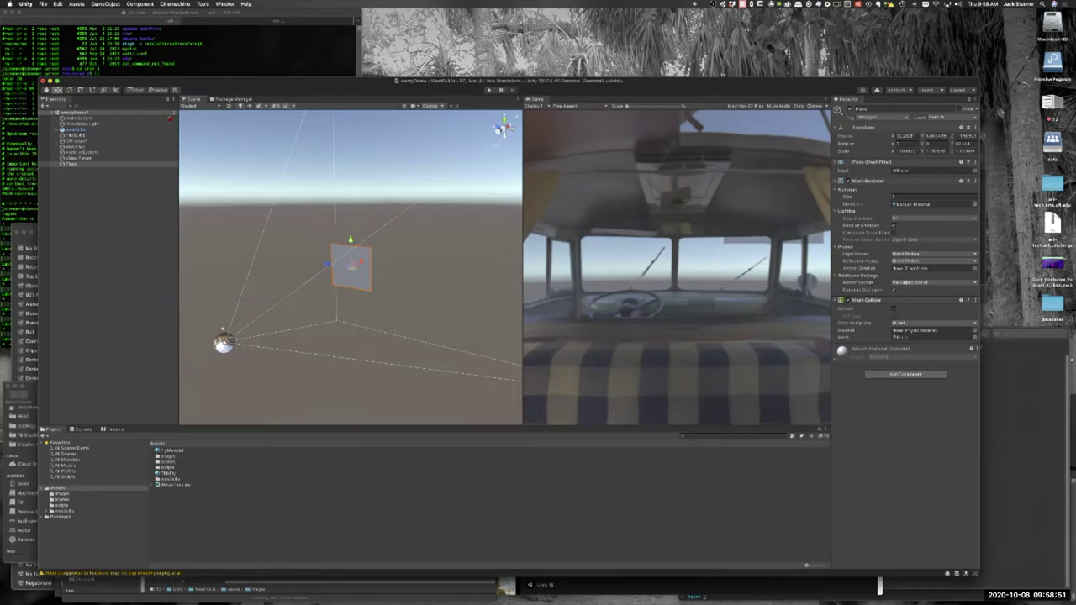
Step: Move the plane outside the van's windshield within the camera's view and reduce its height to a wide screen shape
left_click_drag(350, 240, 316, 263)
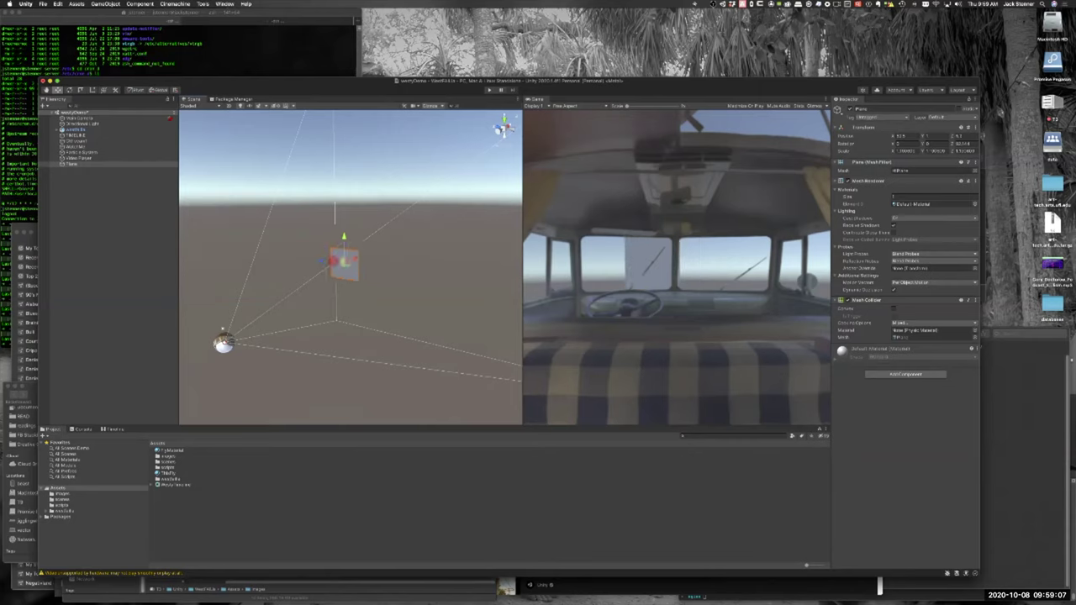
key("e")
key("r")
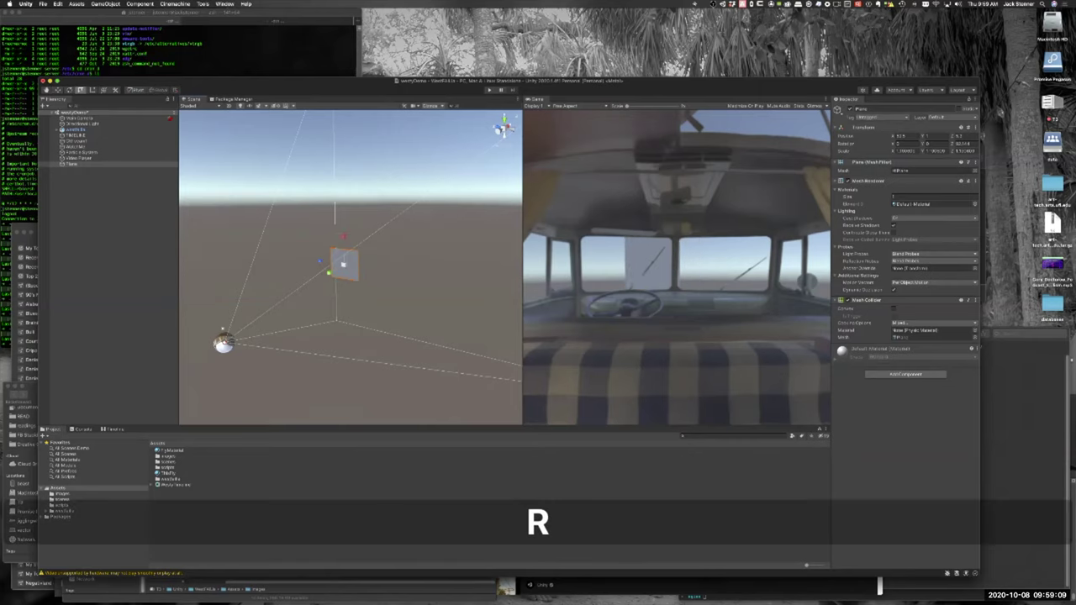
mouse_move(343, 236)
left_mouse_down()
mouse_move(342, 250)
mouse_move(343, 237)
left_mouse_up()
key("w")
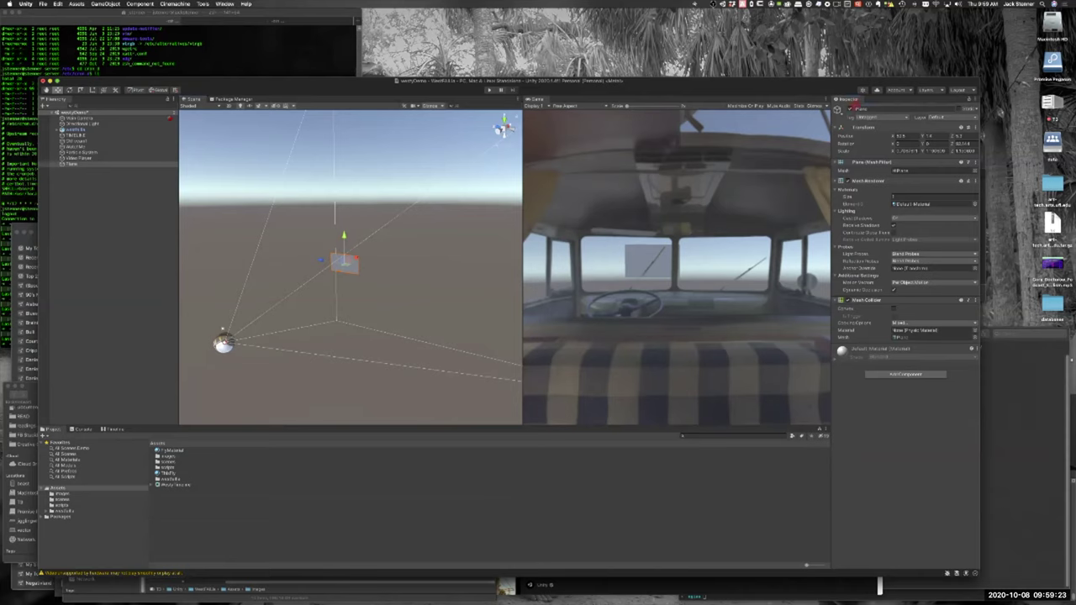
Step: Rename the plane as ScreenPlane
type("Scre")
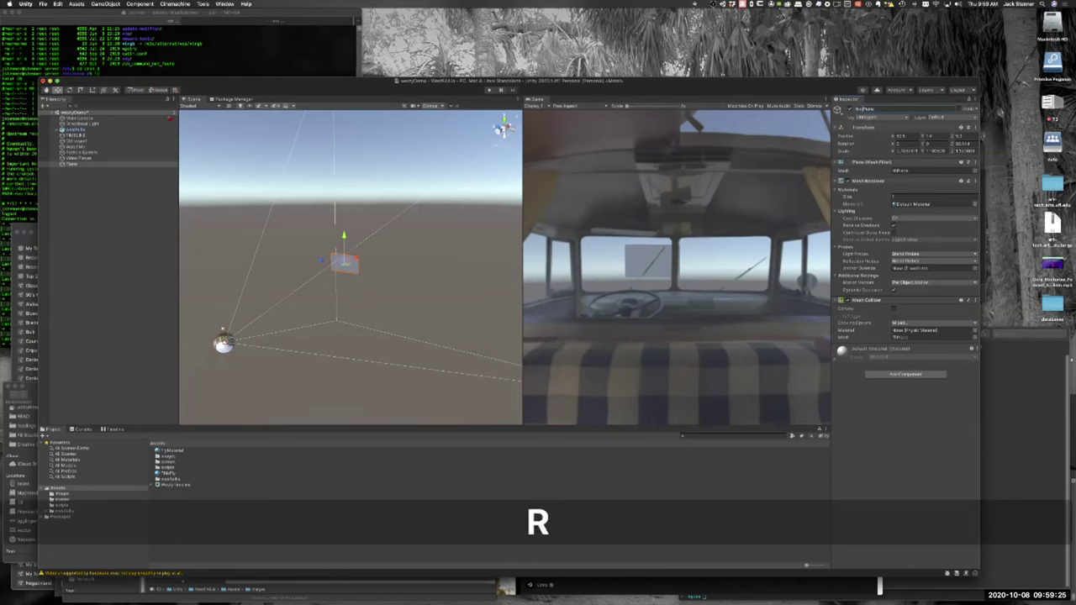
type("en")
key("Return")
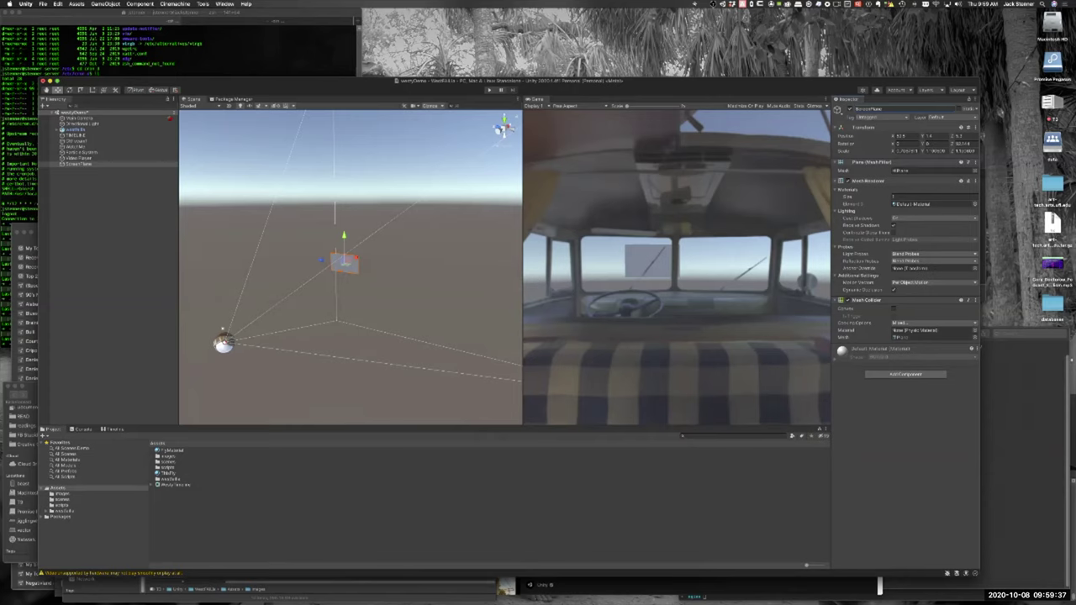
Step: Create a new material in the project's Assets and name it VideoMaterial
left_click(44, 436)
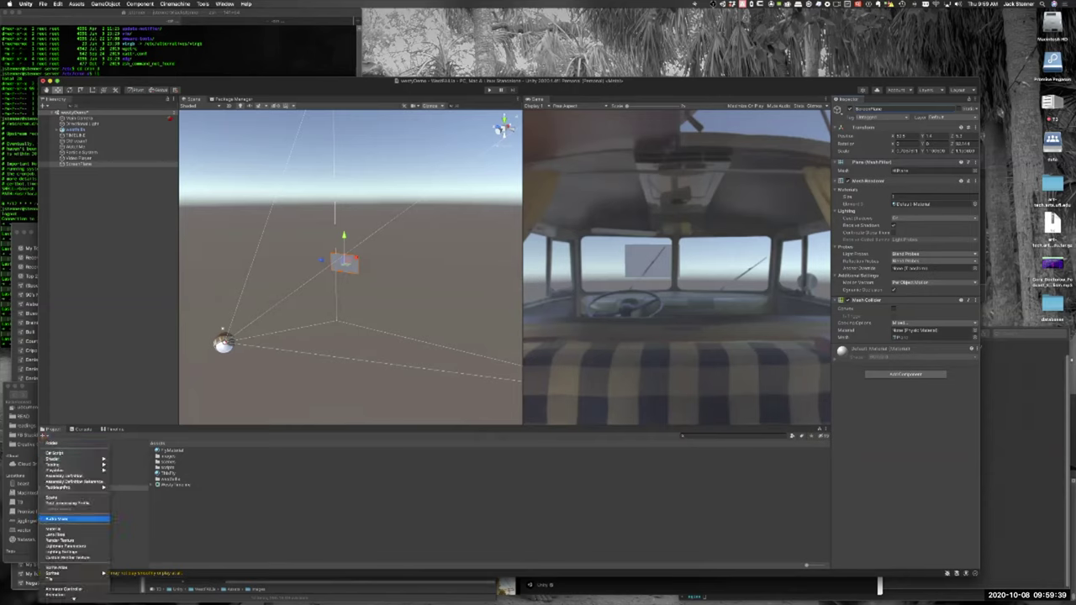
left_click(55, 529)
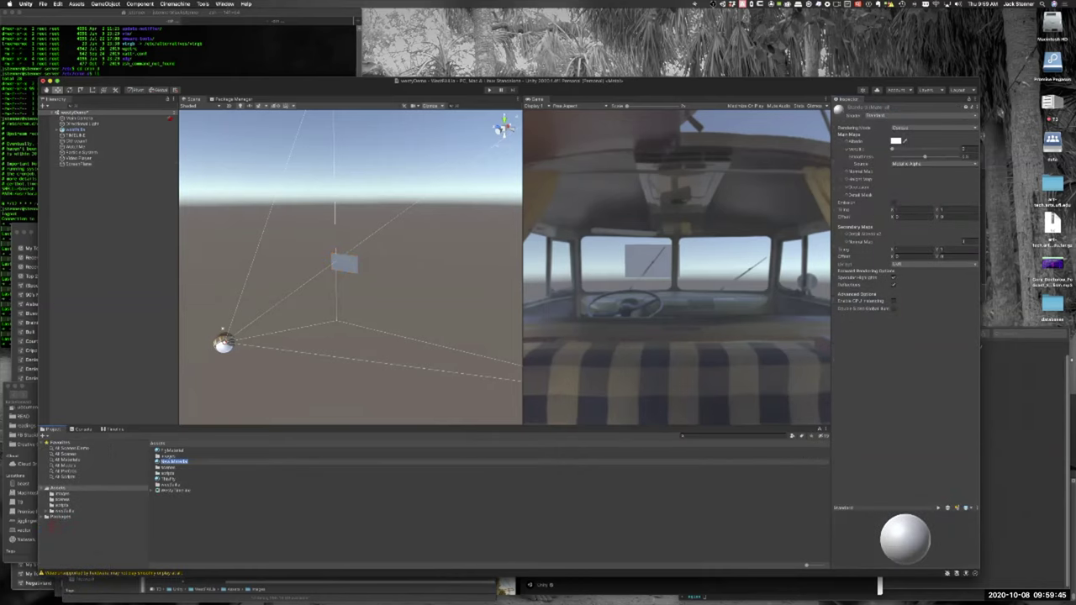
type("VideoMaterial")
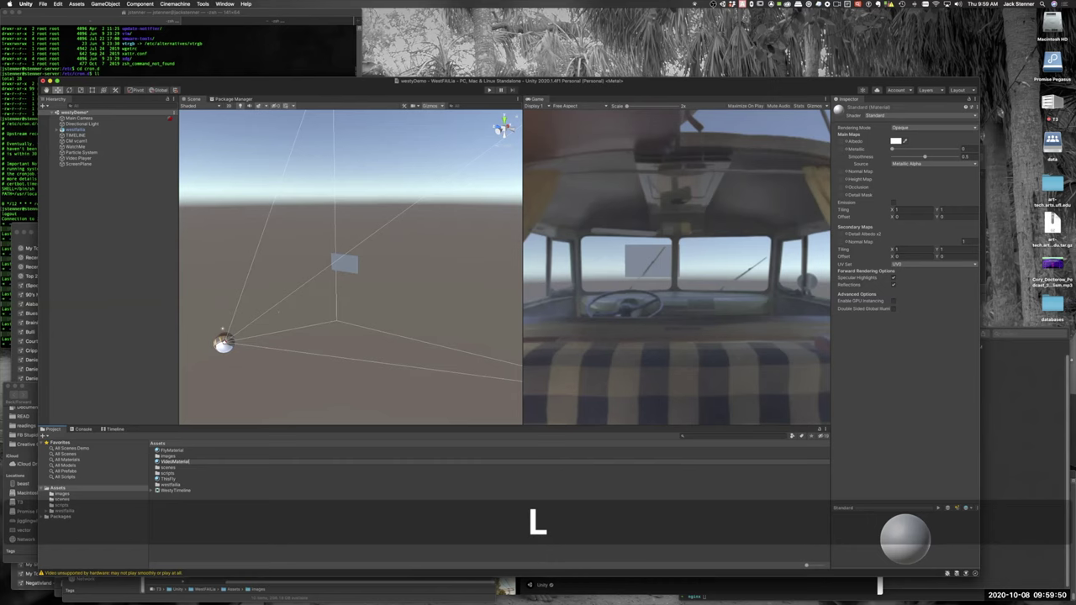
key("Return")
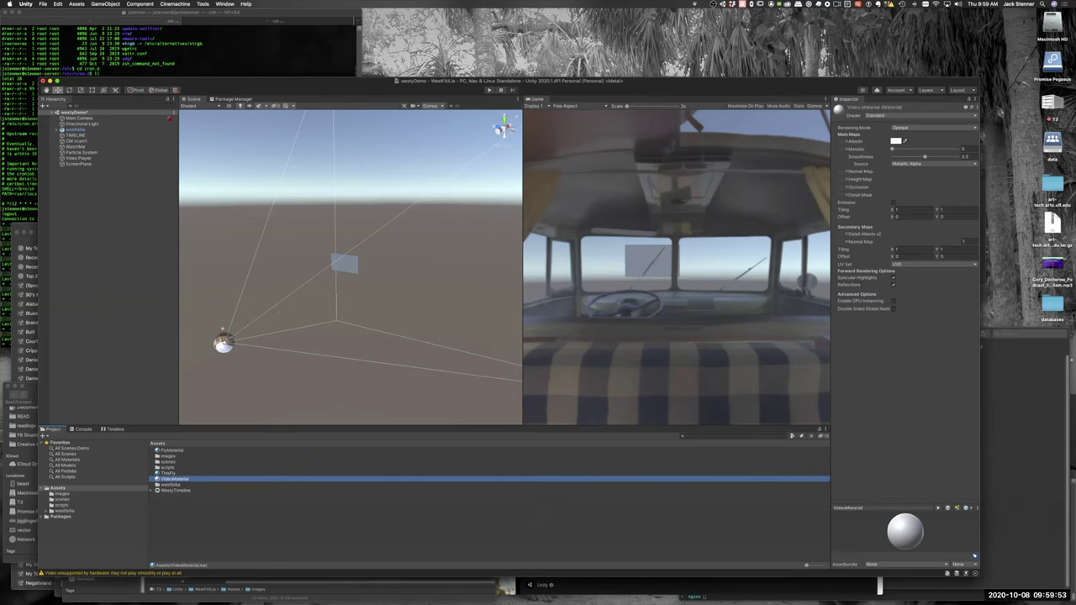
Step: Look through the shaders available for VideoMaterial without choosing a different one
left_click(898, 115)
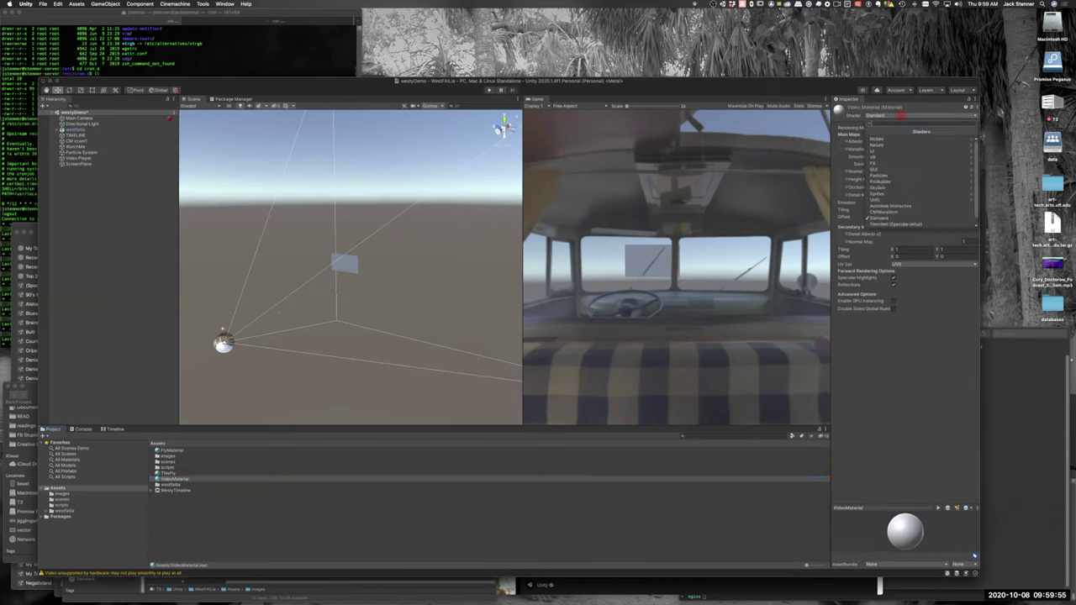
key("Down")
key("Down")
key("Down")
key("Down")
key("Down")
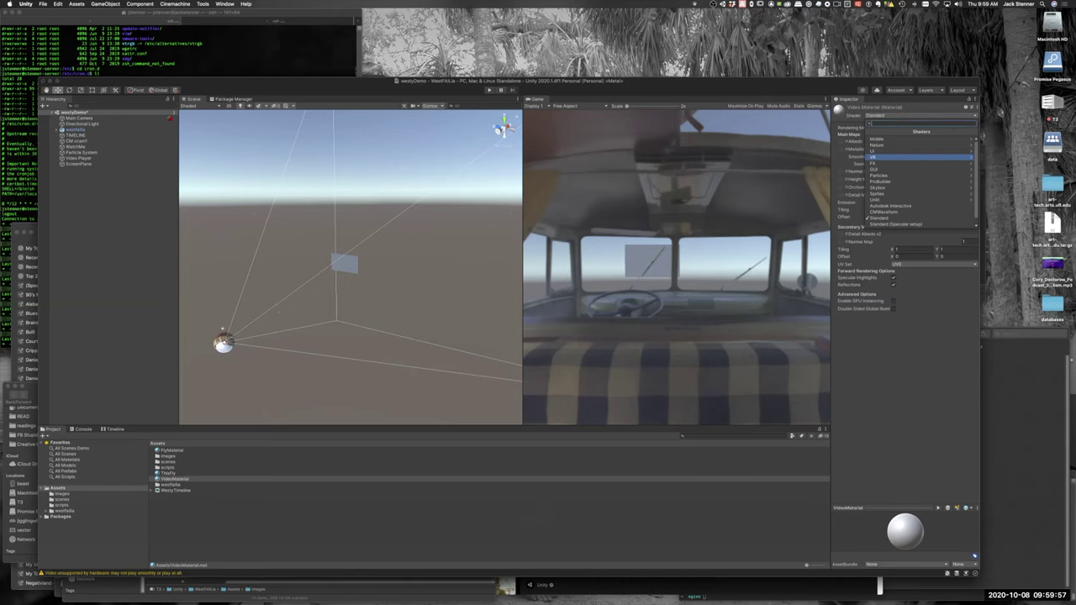
key("Down")
key("Down")
key("Down")
key("Down")
key("Down")
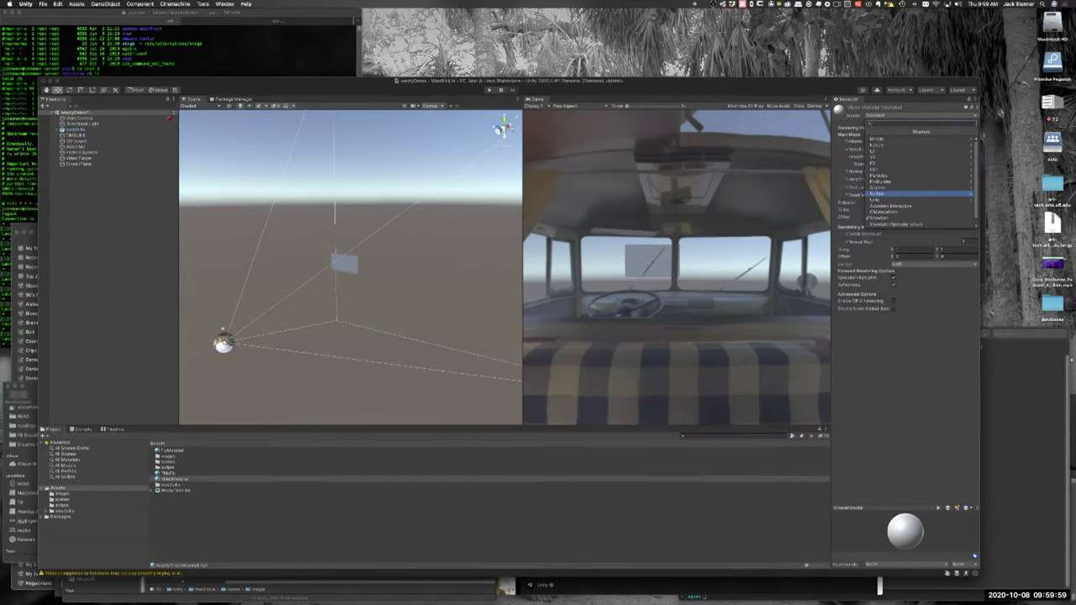
key("Down")
key("Down")
key("Down")
key("Down")
key("Down")
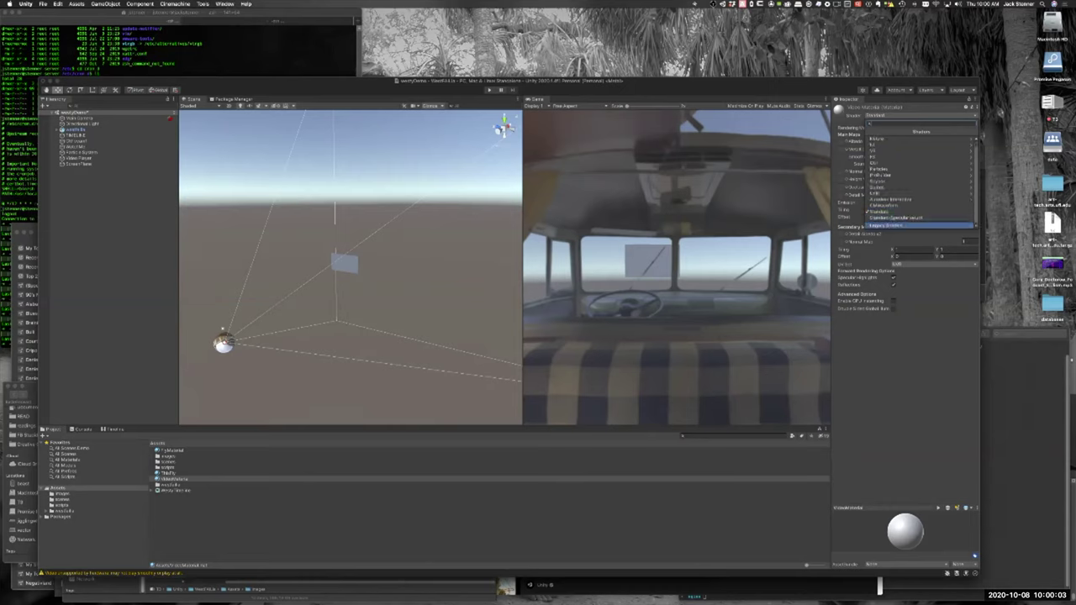
key("Escape")
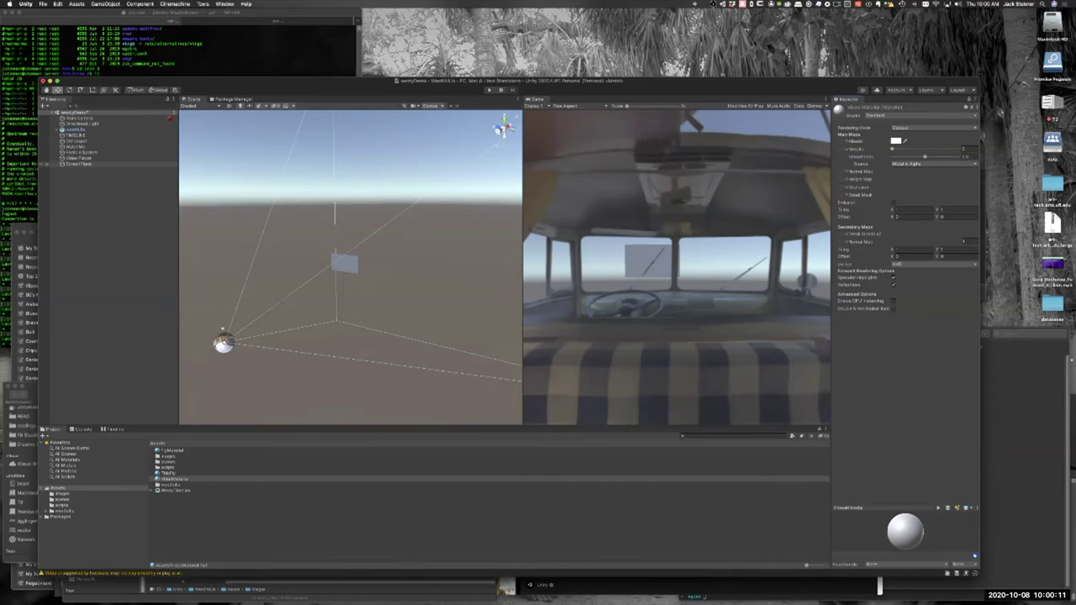
Step: Assign VideoMaterial as the Mesh Renderer material of ScreenPlane
left_click(79, 164)
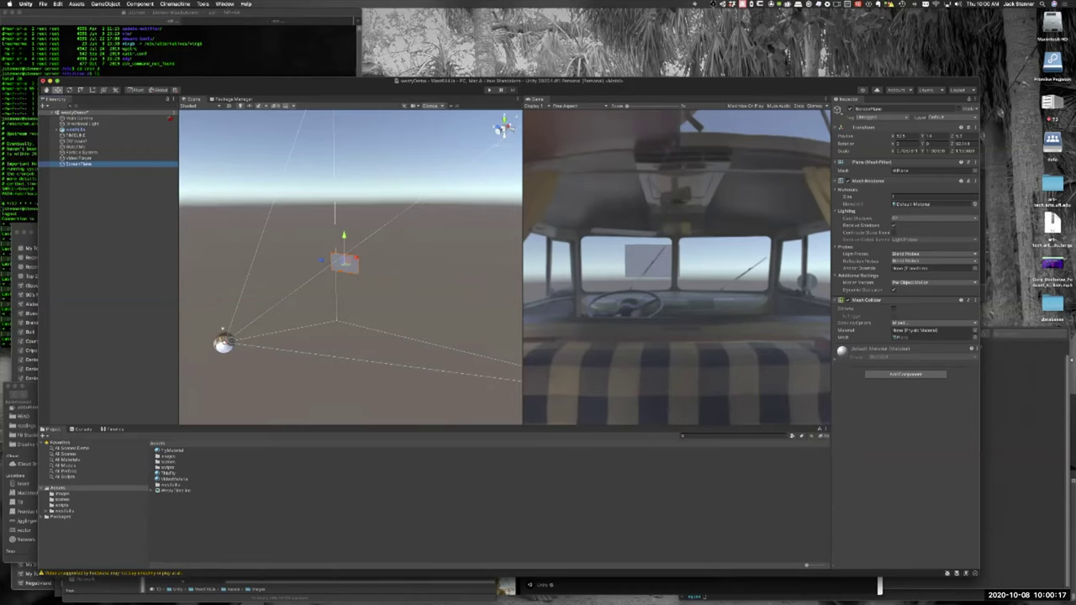
left_click(975, 203)
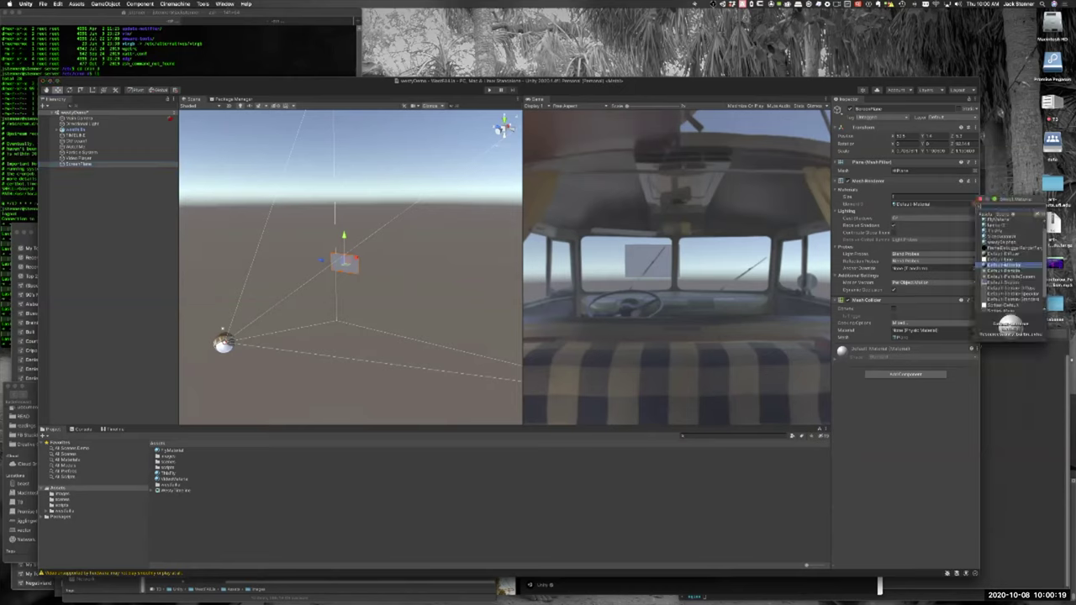
left_click(996, 237)
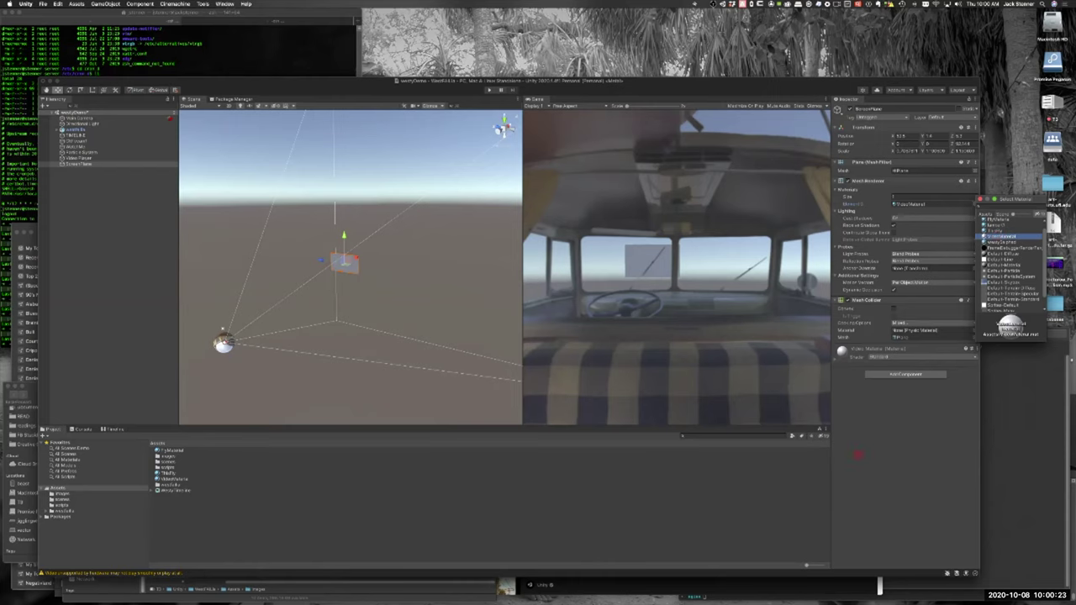
left_click(857, 455)
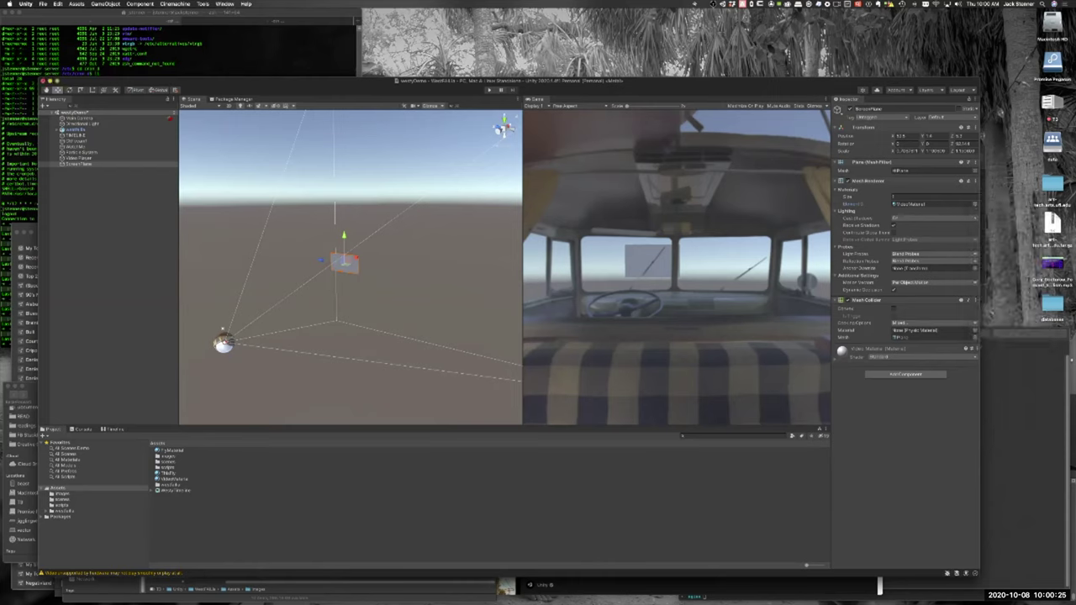
Step: Set the Video Player's Render Mode to Material Override with ScreenPlane as its renderer
left_click(74, 157)
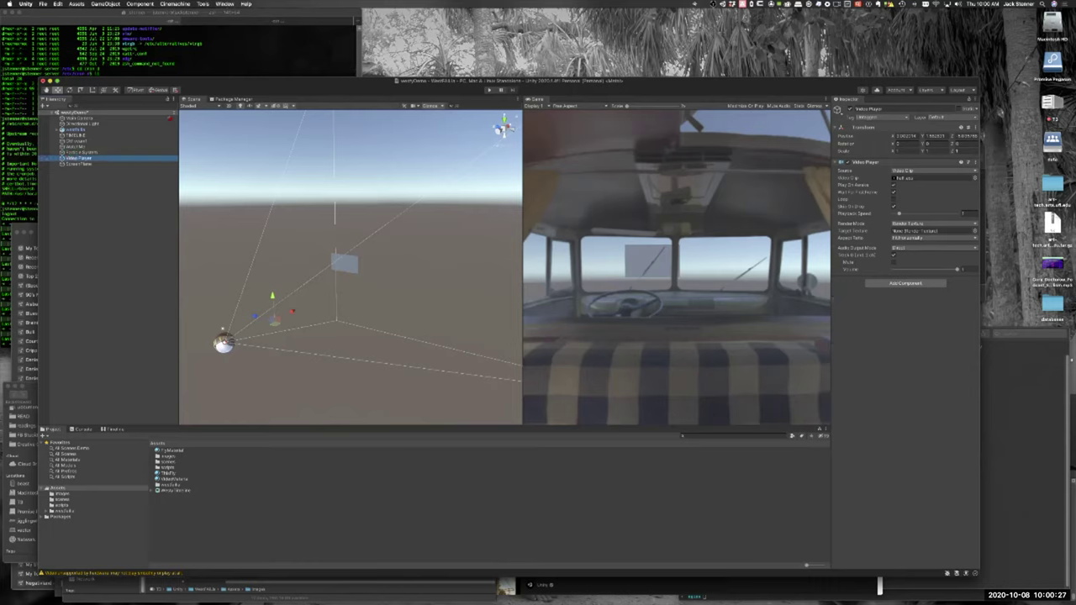
left_click(926, 224)
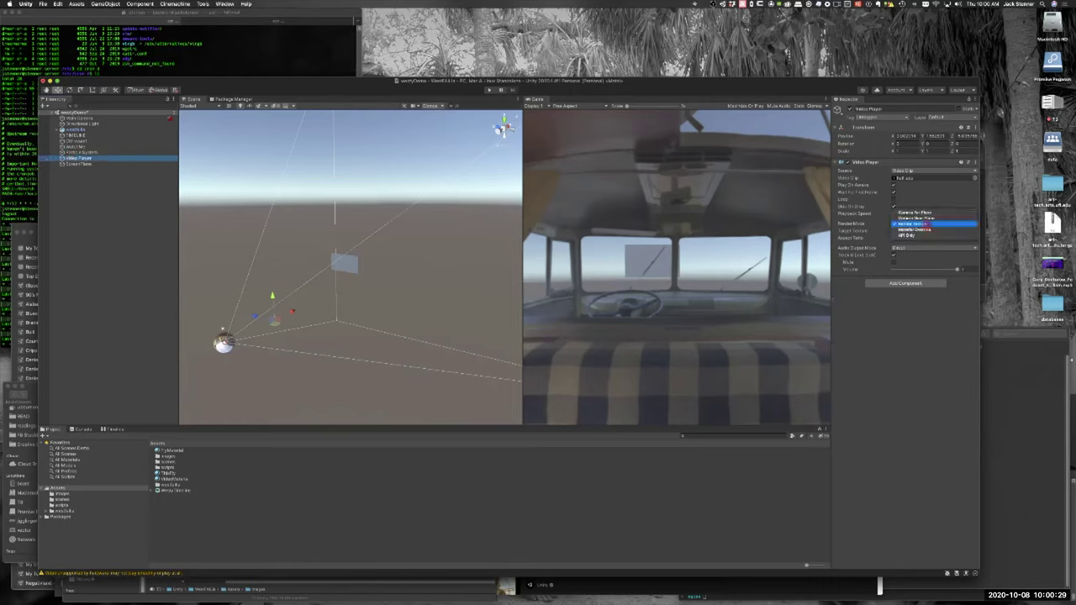
left_click(917, 229)
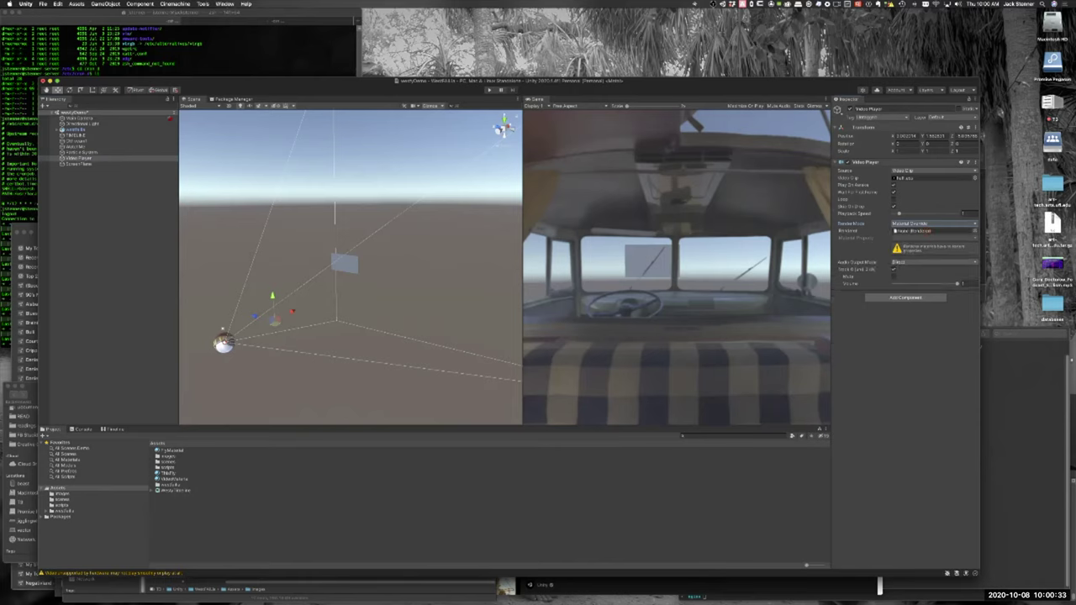
left_click(975, 231)
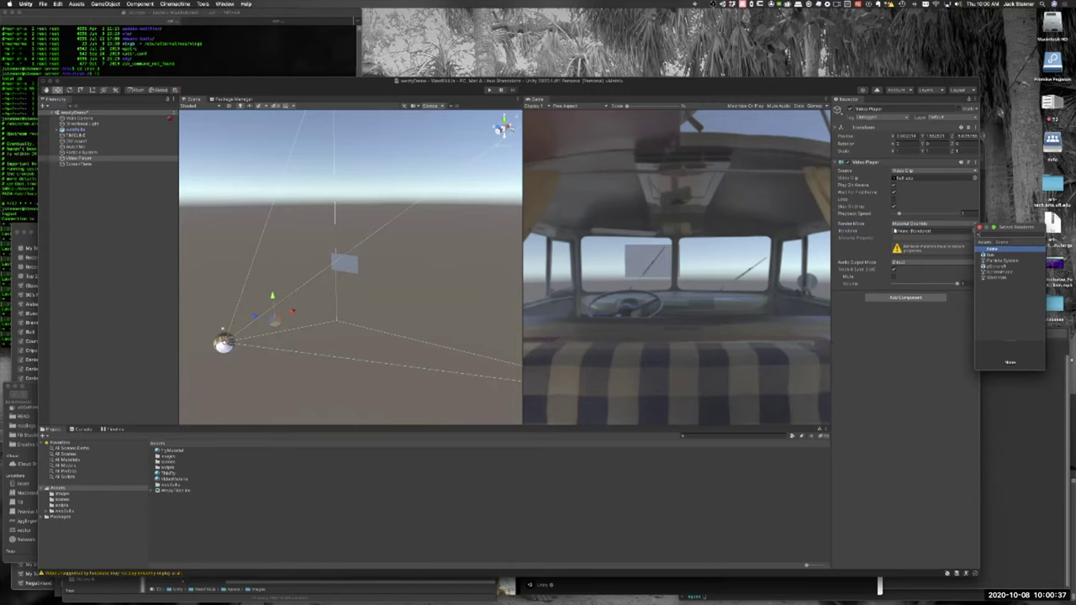
left_click(997, 272)
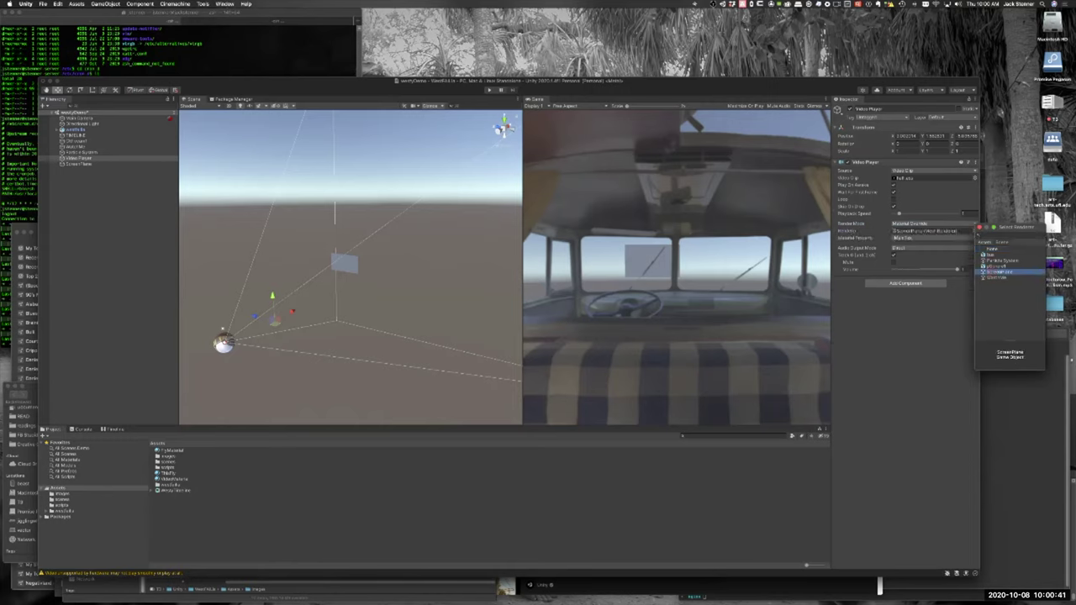
left_click(902, 343)
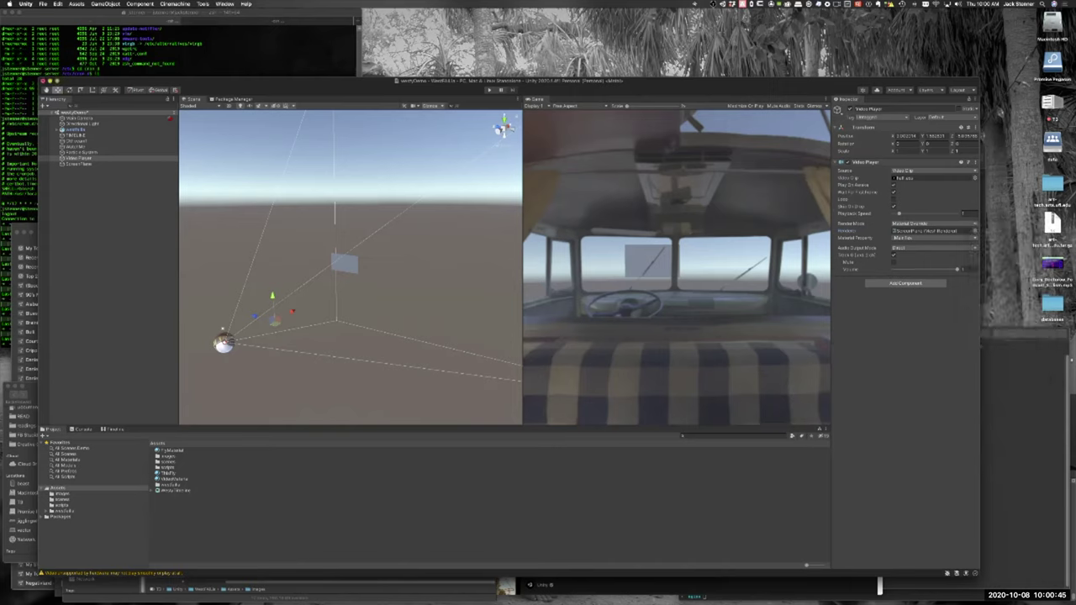
Step: Run the scene to check video playback on ScreenPlane and the audio output mode options, and stop it
left_click(490, 91)
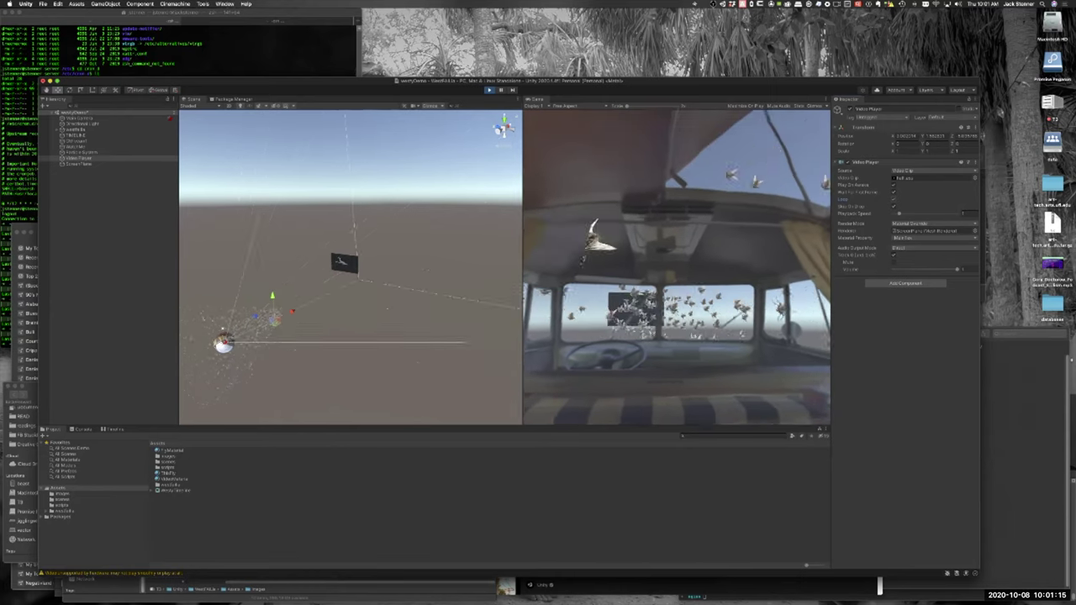
left_click(904, 248)
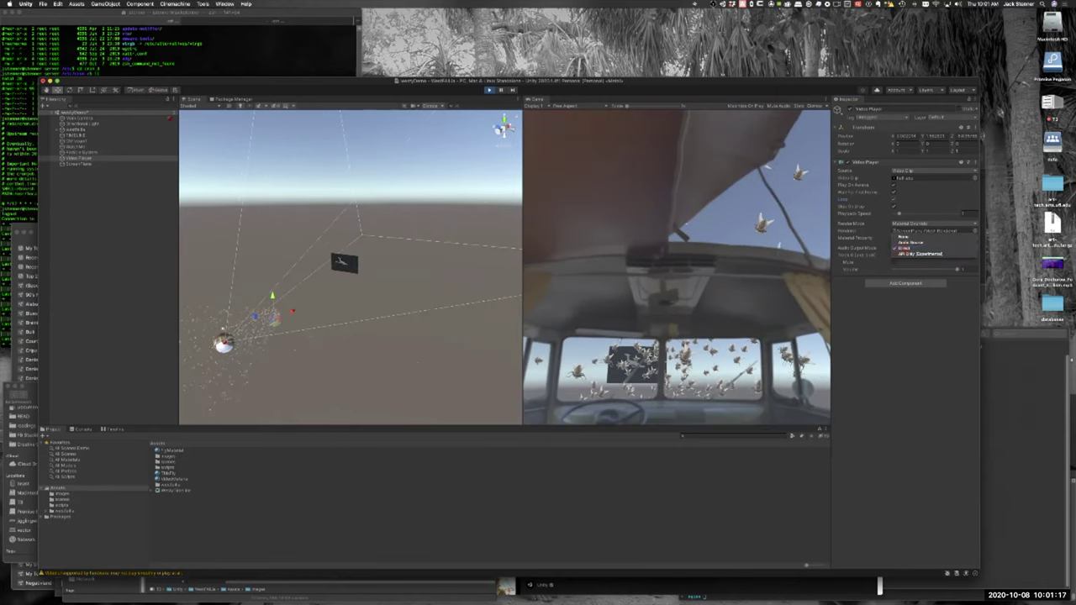
left_click(889, 302)
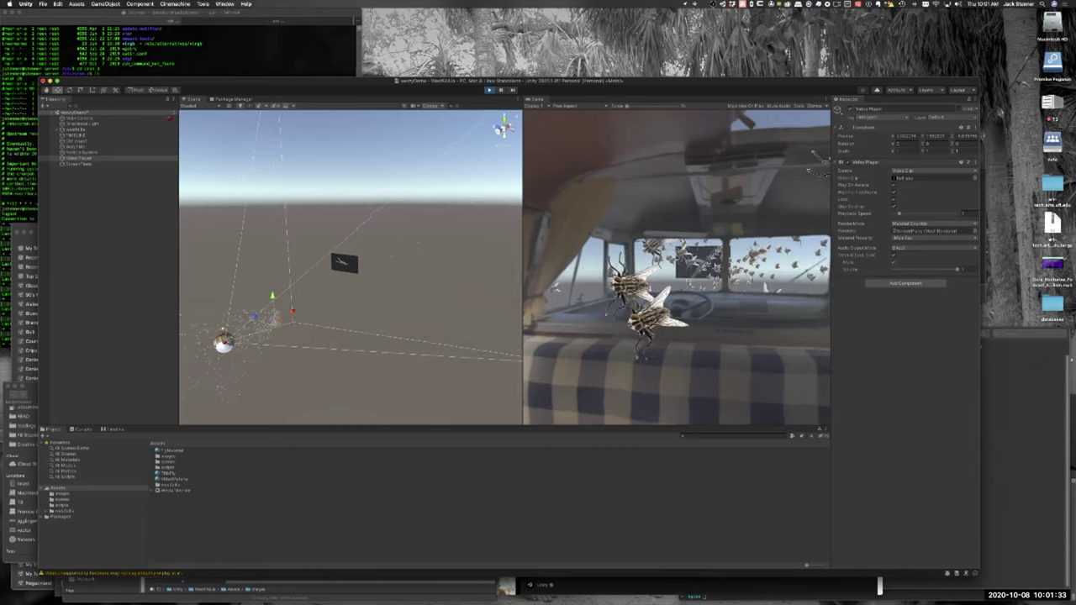
left_click(489, 90)
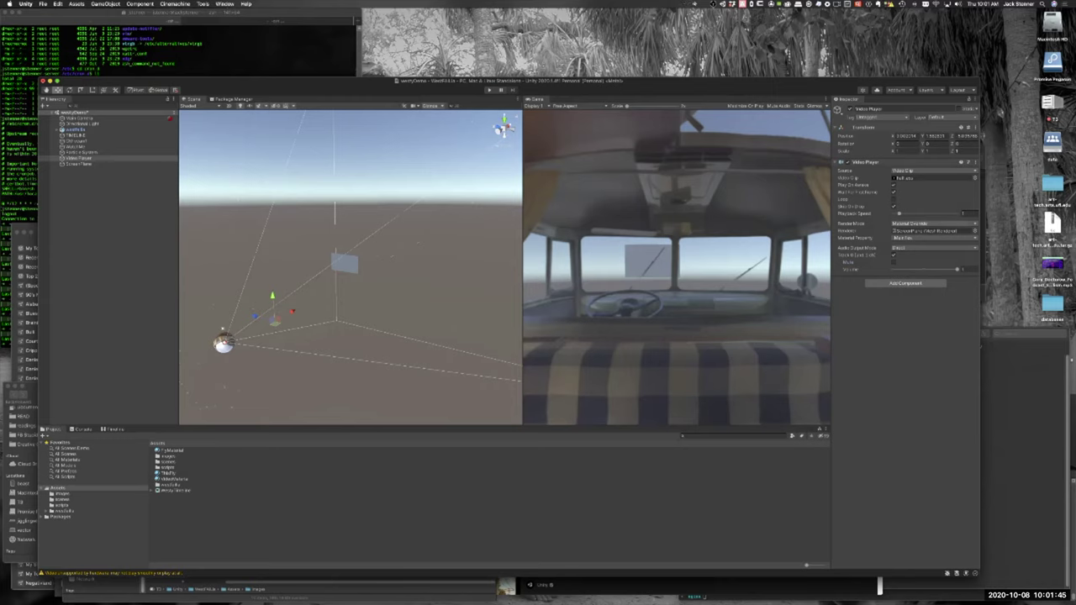
Step: Set the Video Player's Render Mode back to Render Texture and check which target textures are available
left_click(925, 224)
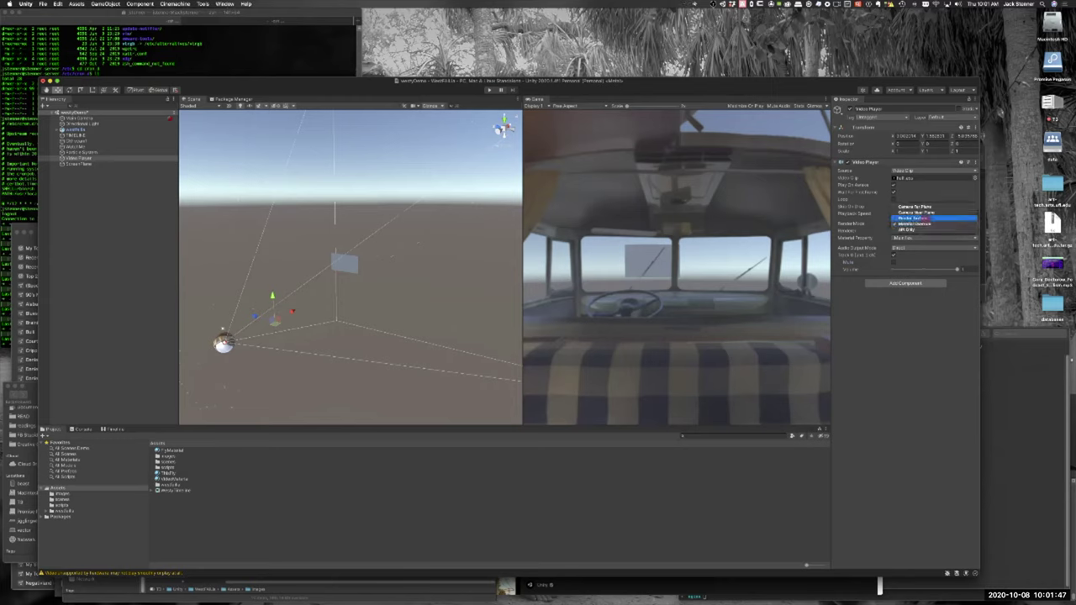
left_click(915, 217)
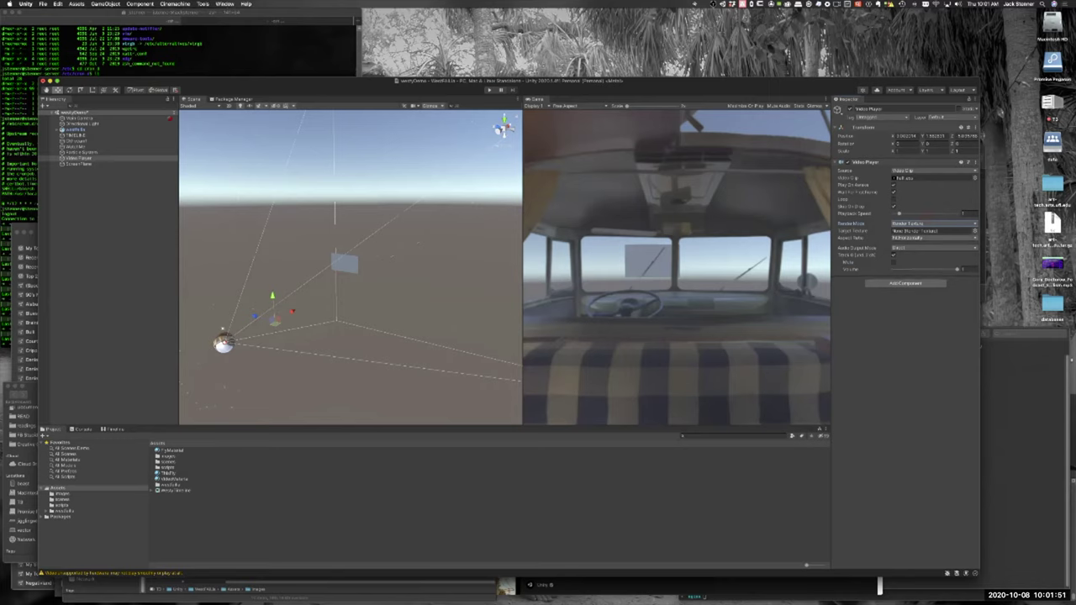
left_click(976, 230)
left_click(927, 363)
Step: Create a Render Texture asset in the project and name it ScreenRenderTex
left_click(44, 436)
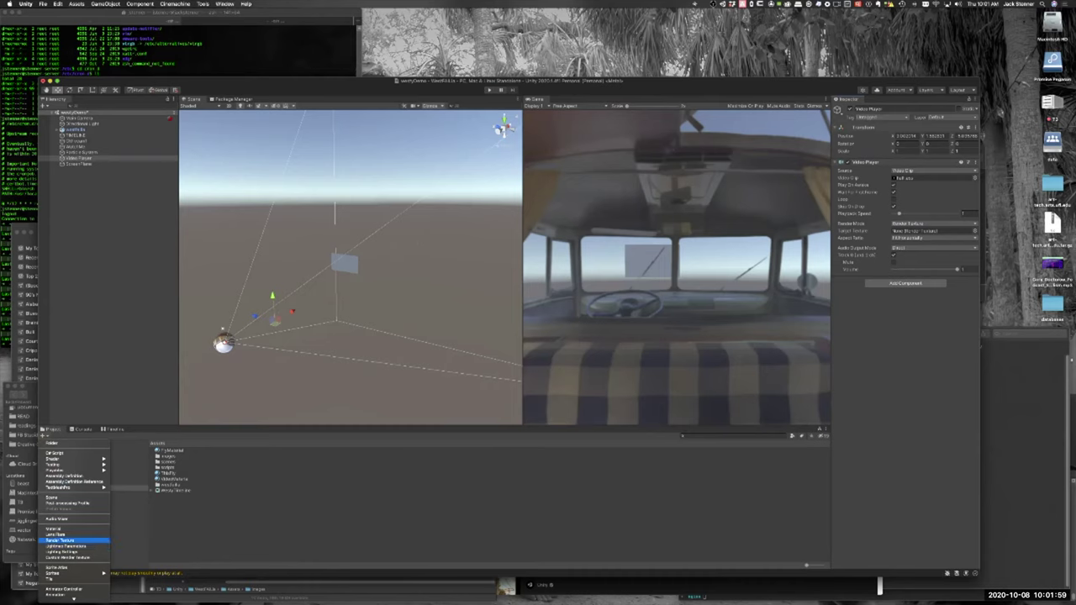
left_click(64, 541)
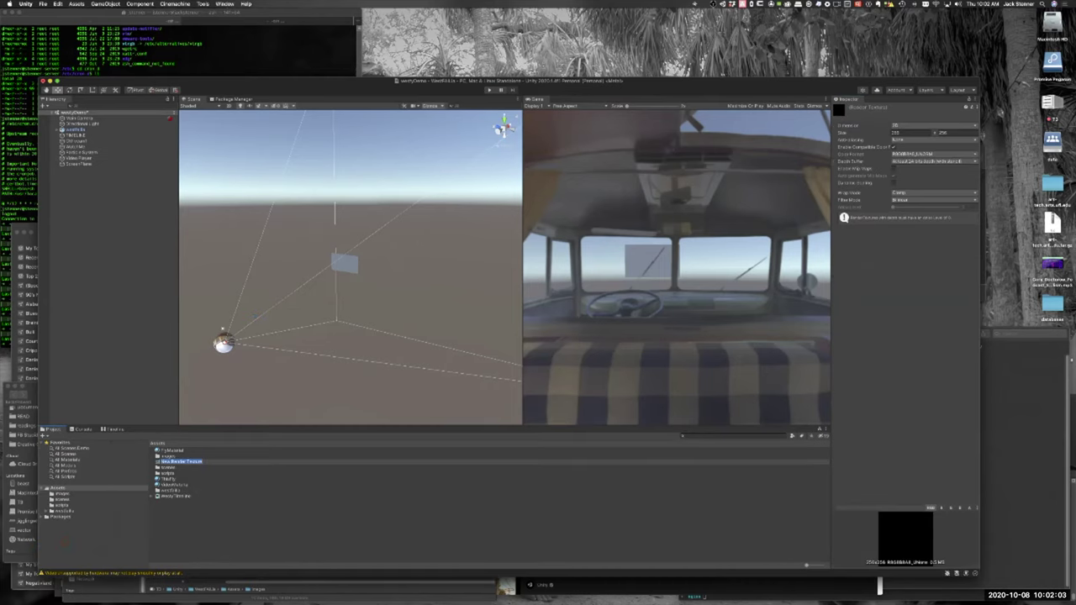
type("Scre")
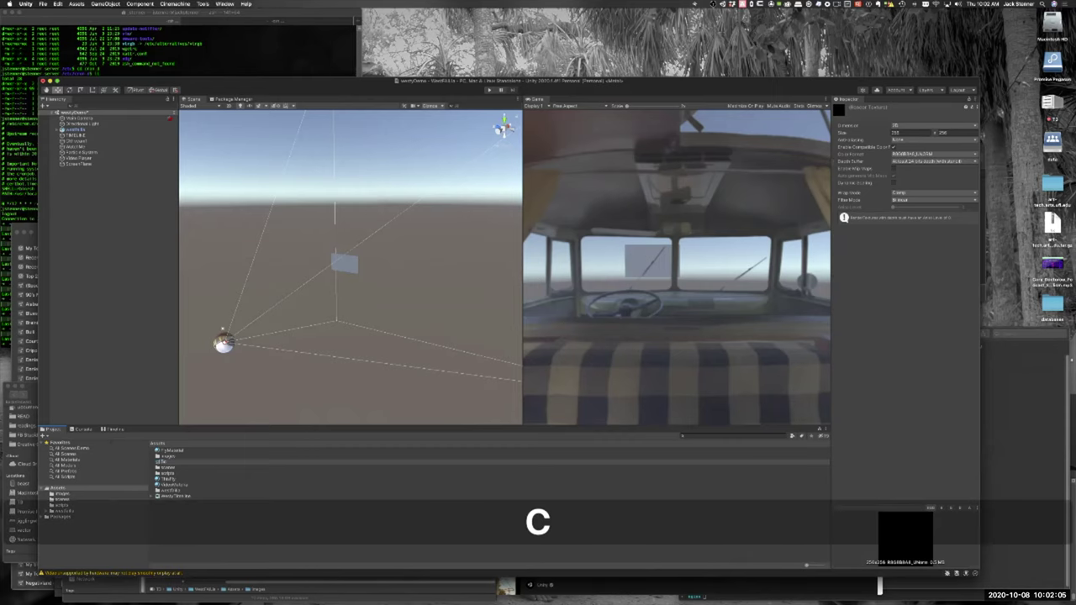
type("enRender")
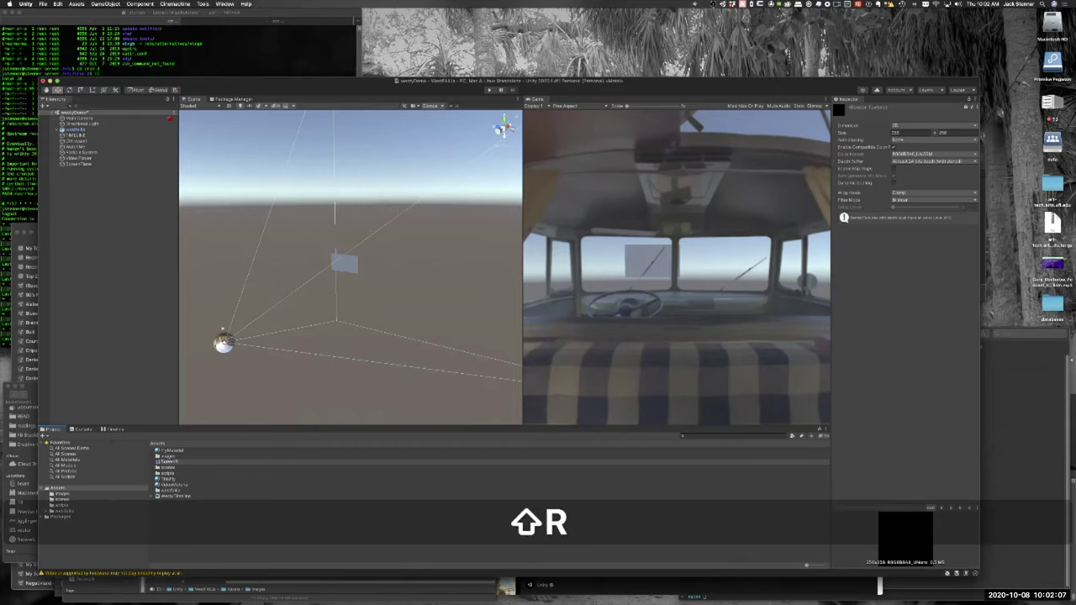
type("Tex")
key("Return")
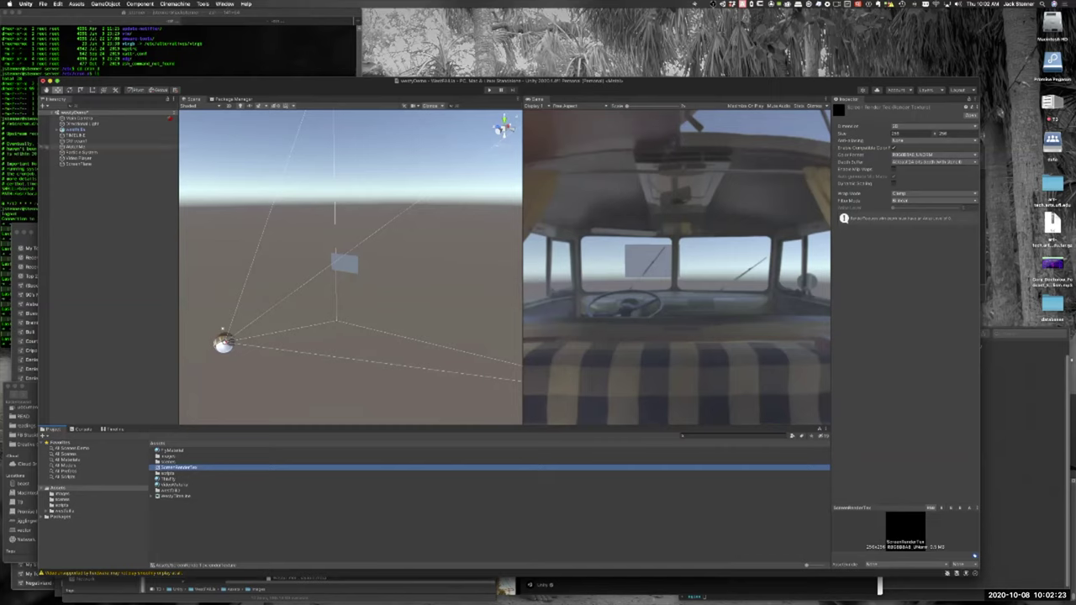
Step: Assign ScreenRenderTex as the Video Player's Target Texture
left_click(79, 158)
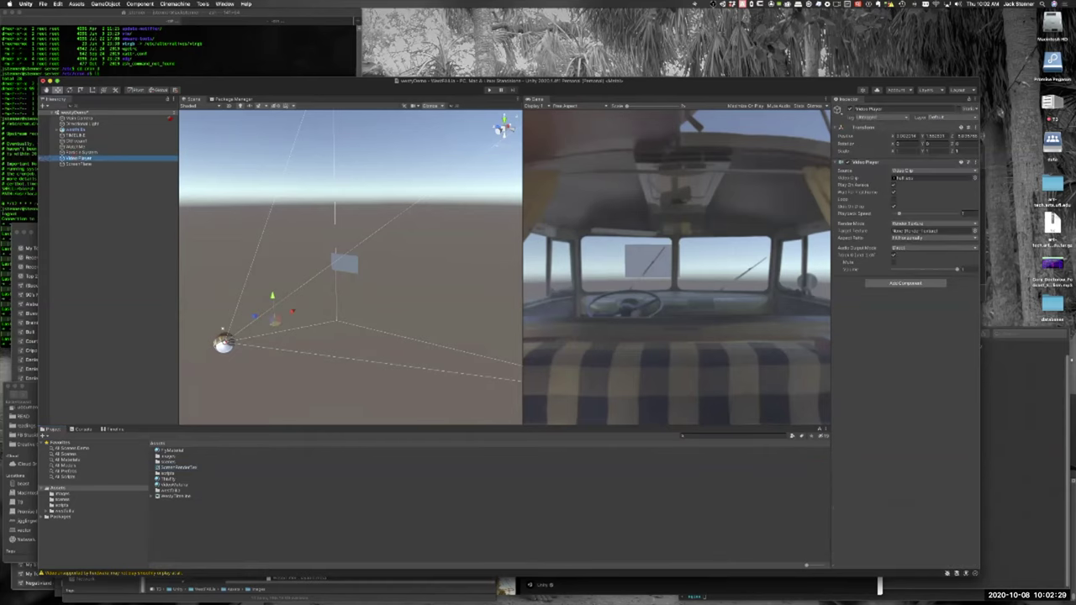
left_click(976, 231)
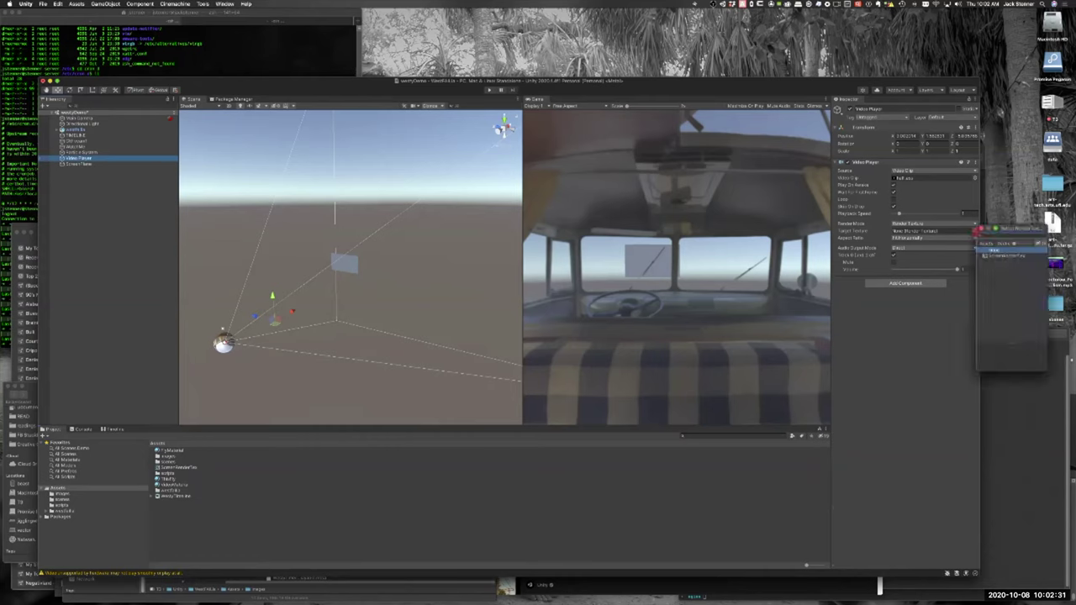
left_click(1007, 256)
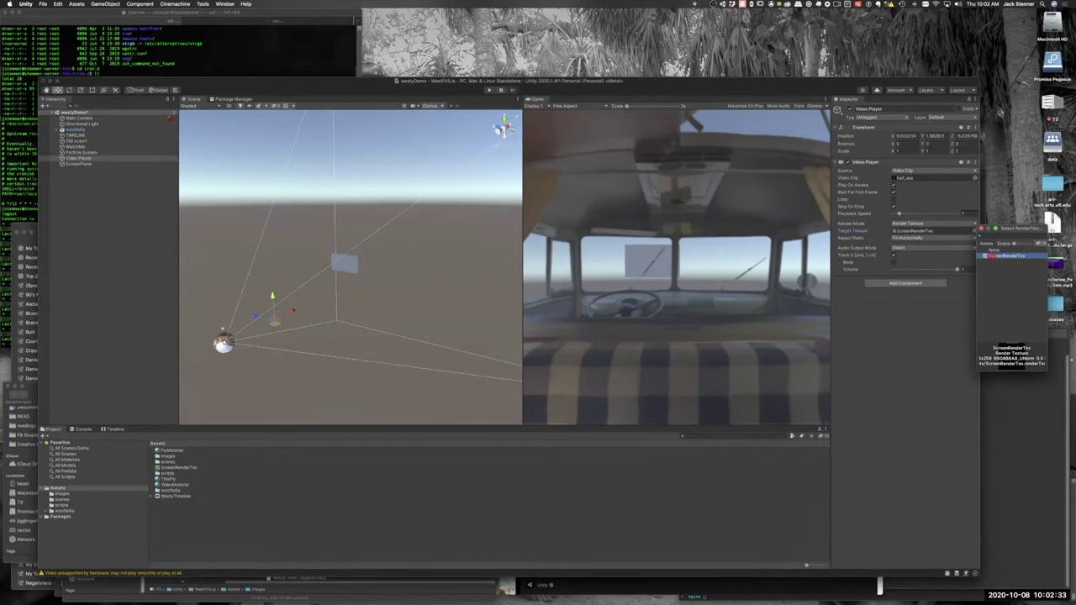
double_click(992, 256)
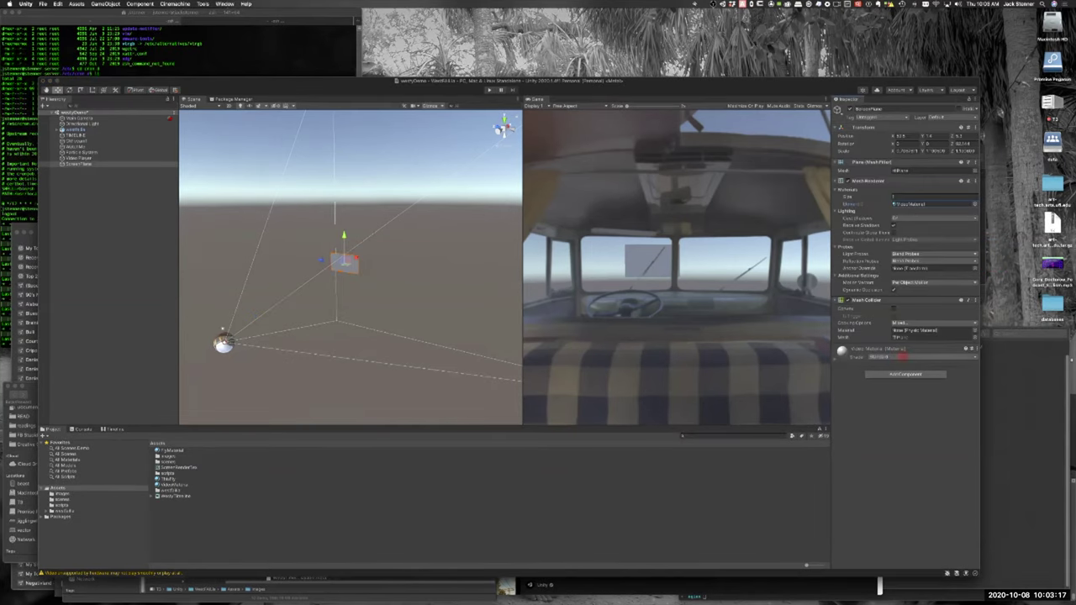
Step: Change the shader of ScreenPlane's VideoMaterial to Unlit/Texture
left_click(902, 357)
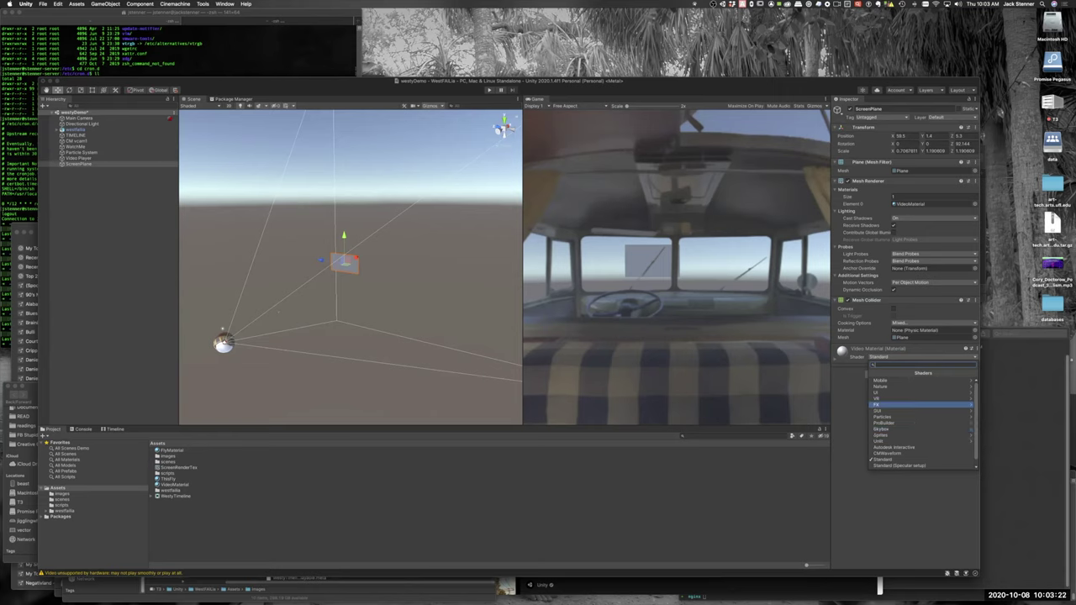
type("rend")
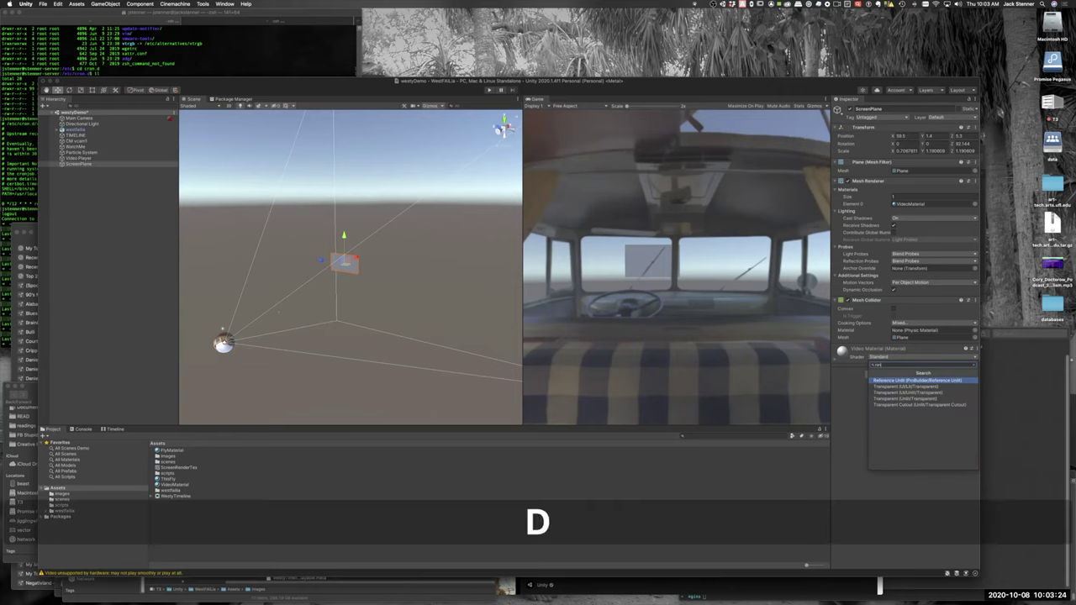
key("BackSpace")
key("BackSpace")
key("BackSpace")
key("BackSpace")
type("tex")
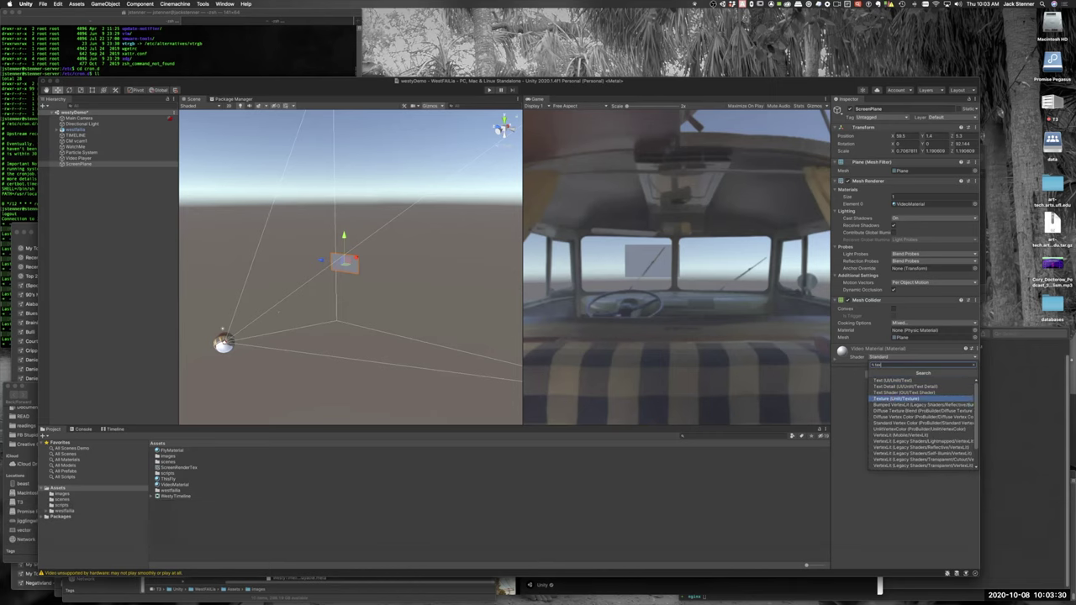
left_click(889, 398)
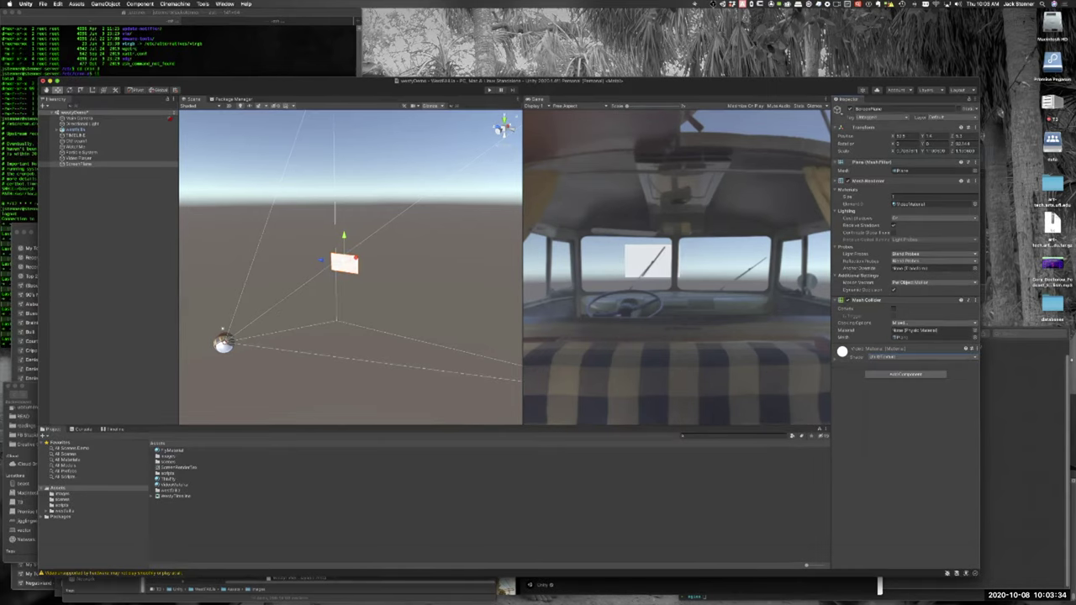
Step: Assign ScreenRenderTex as VideoMaterial's base texture, and run the scene briefly to check the video on ScreenPlane
left_click(836, 360)
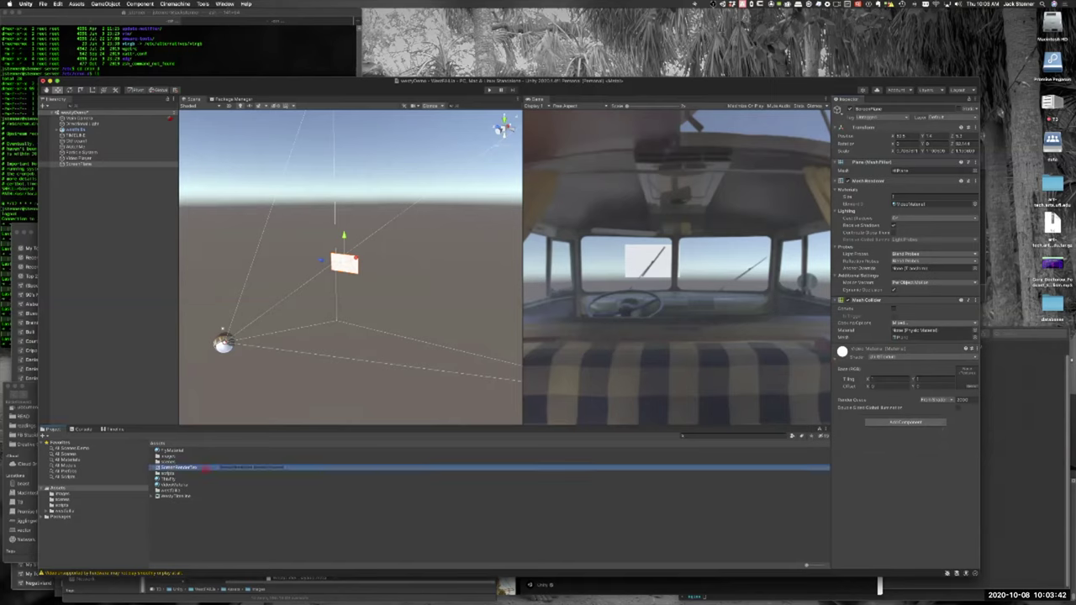
left_click_drag(970, 375, 969, 377)
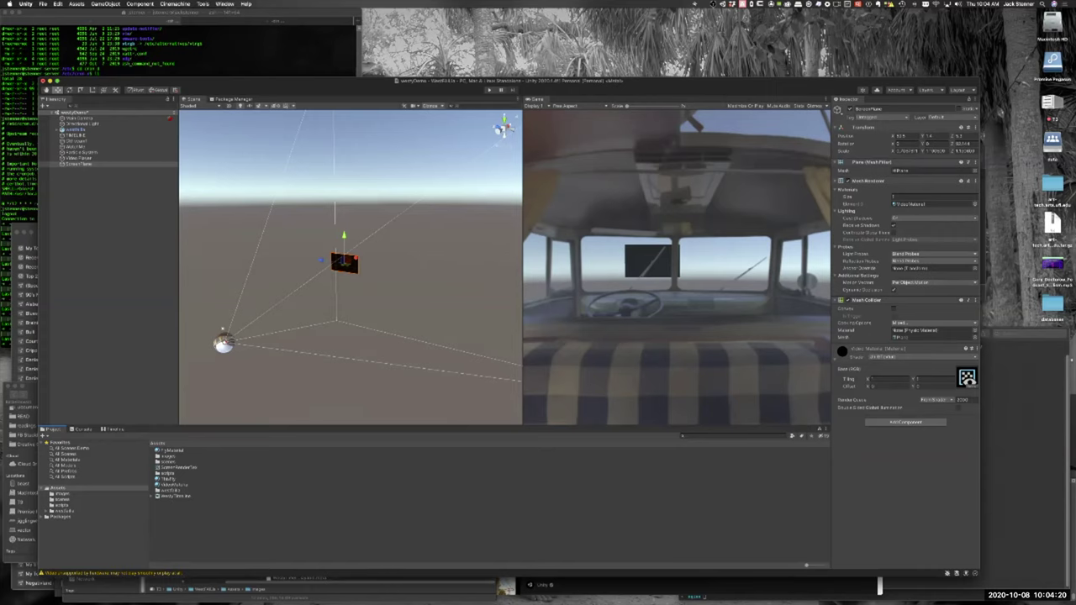
key("super+p")
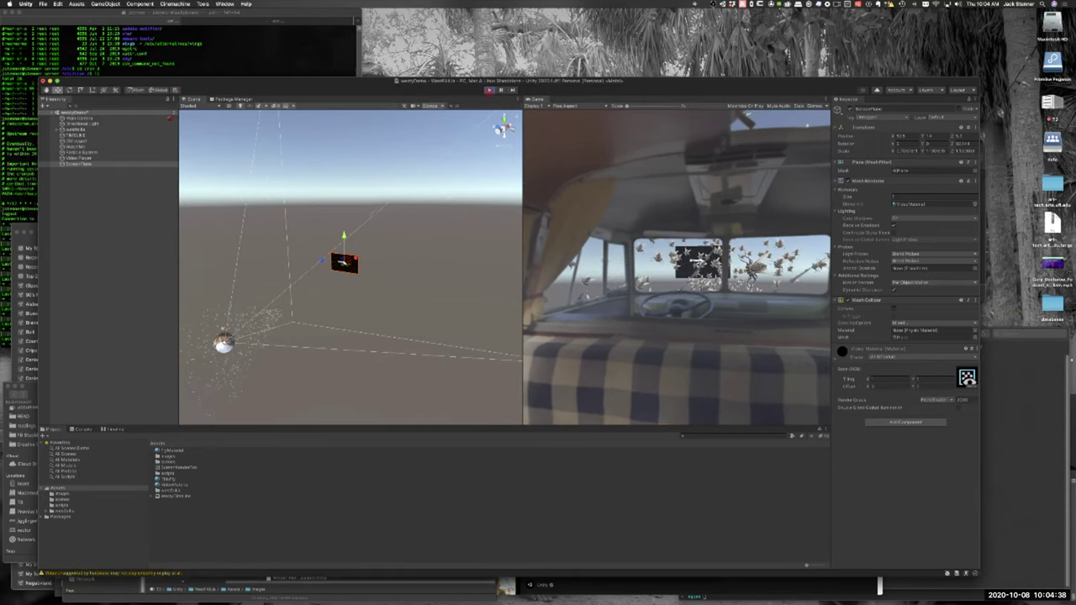
left_click(488, 90)
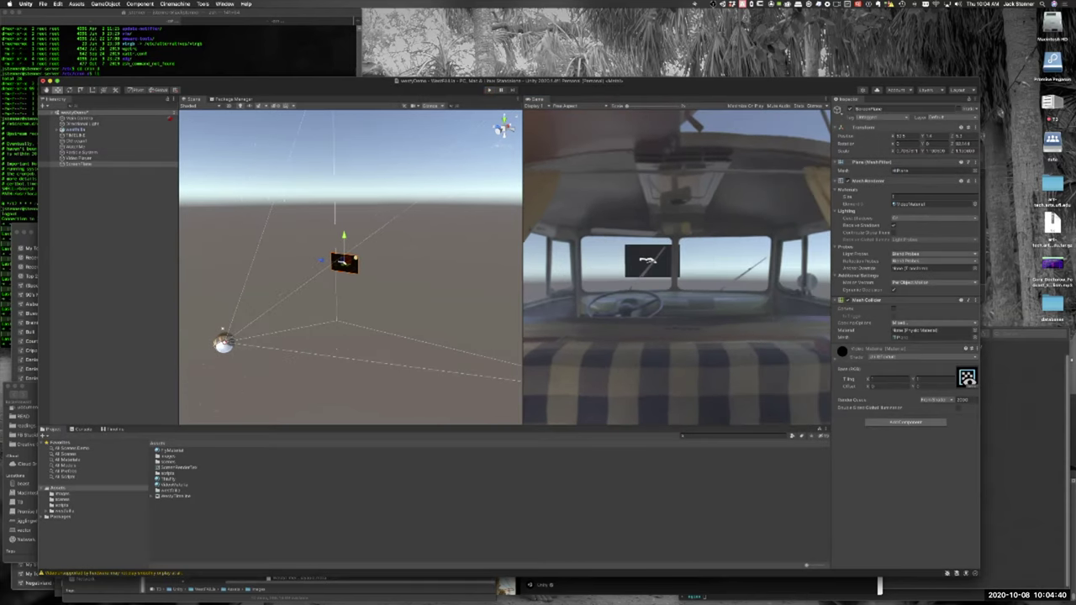
Step: Rotate ScreenPlane about a quarter turn in its own plane so the video image stands upright outside the windshield
key("e")
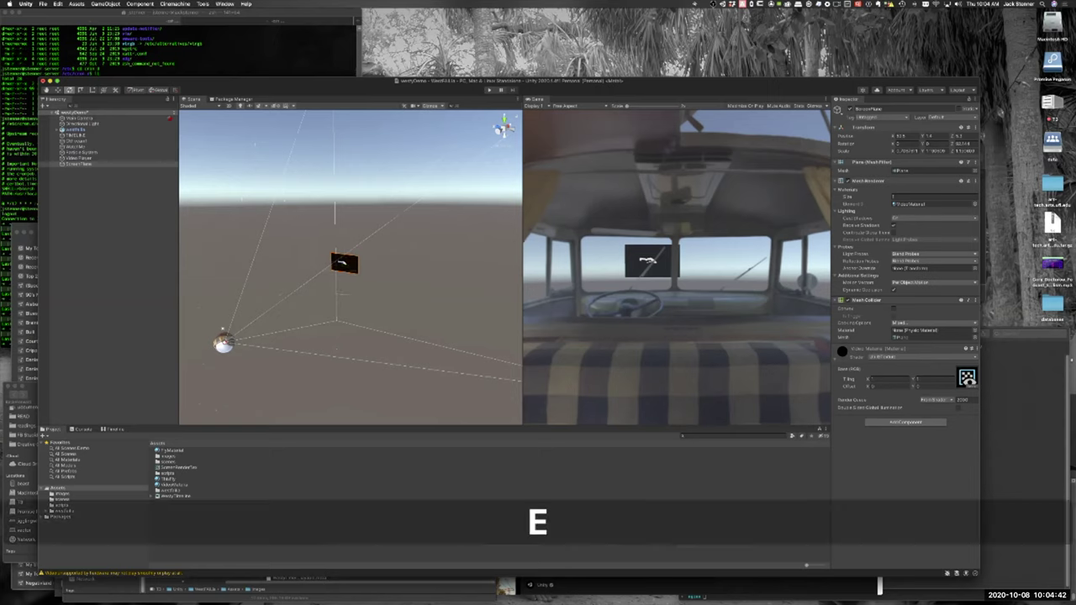
left_click_drag(370, 263, 253, 181)
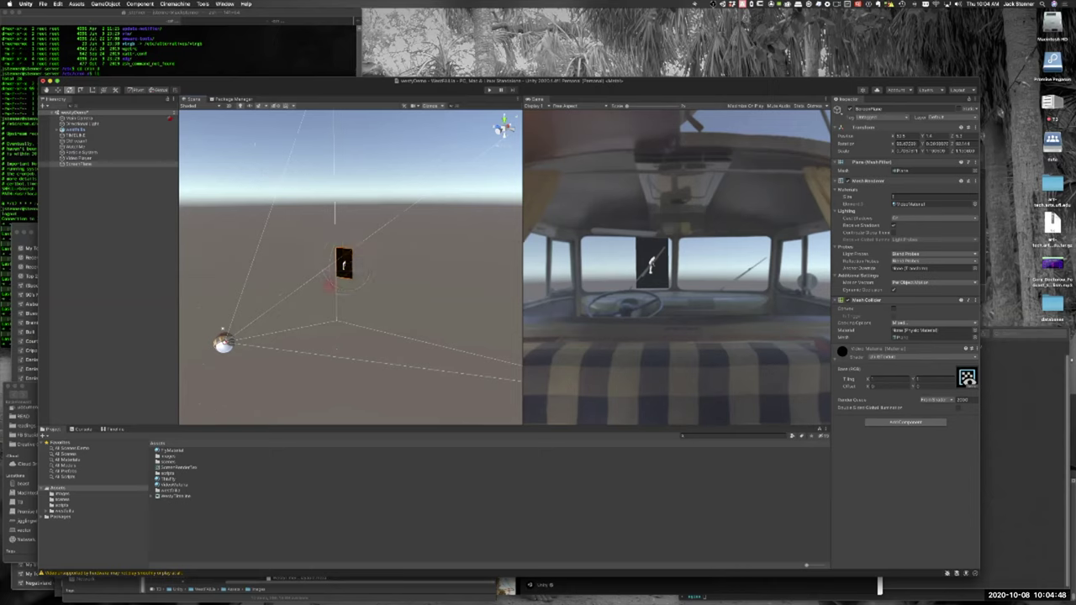
key("e")
Step: Scale ScreenPlane from its narrow portrait format to a roughly square one and save the scene
key("r")
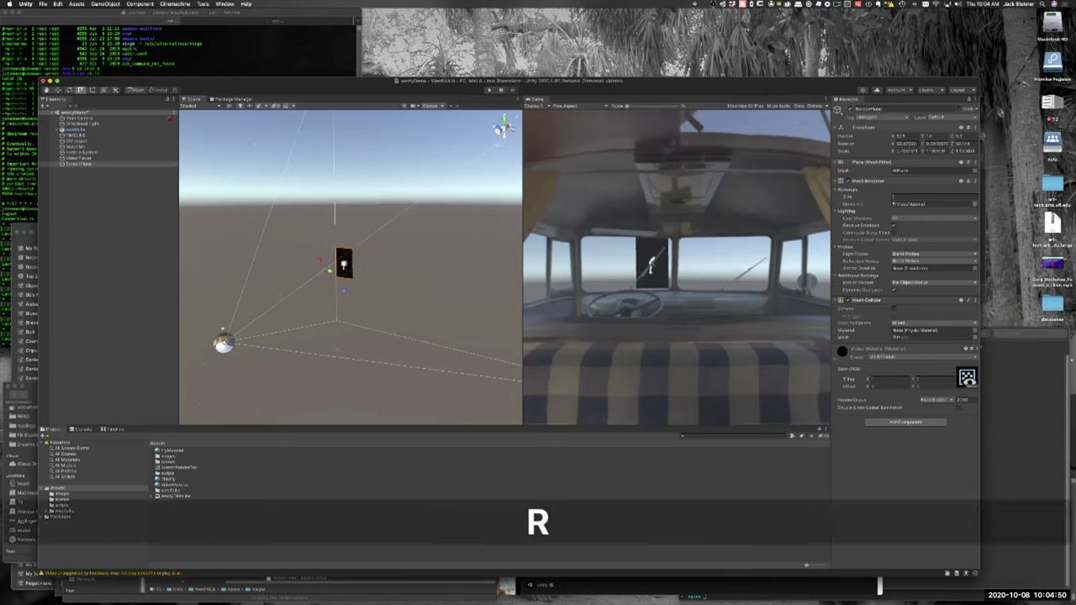
mouse_move(320, 260)
left_mouse_down()
mouse_move(285, 259)
mouse_move(302, 259)
left_mouse_up()
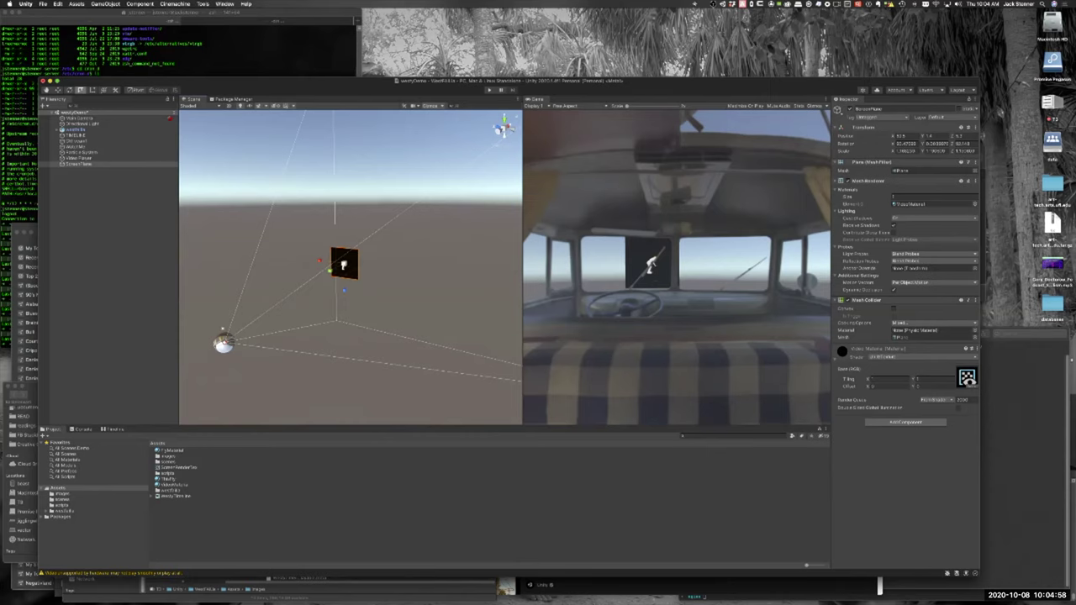
left_click_drag(329, 270, 325, 272)
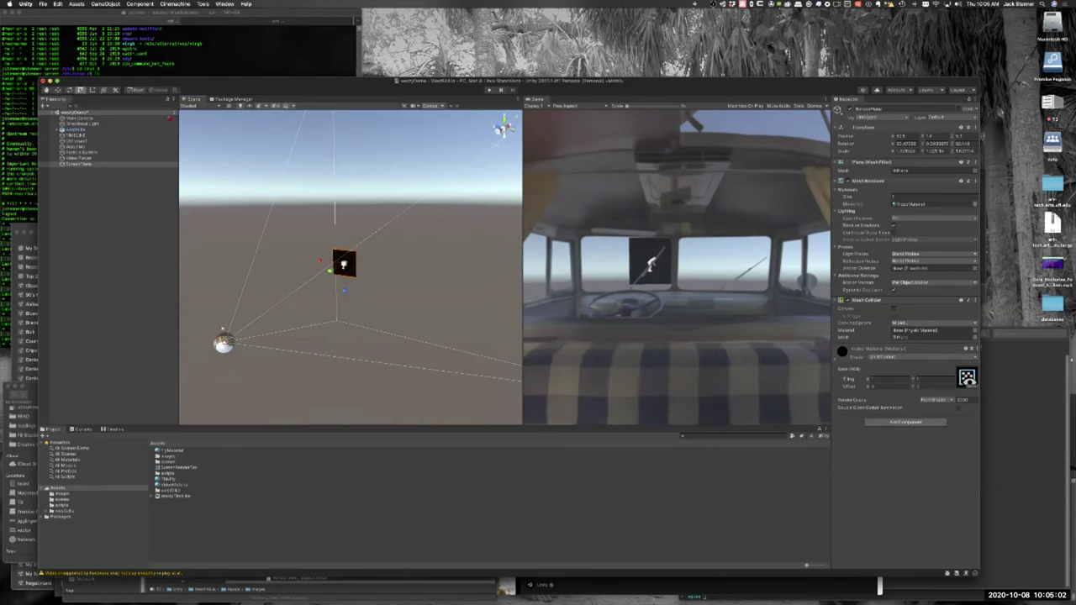
left_click(42, 3)
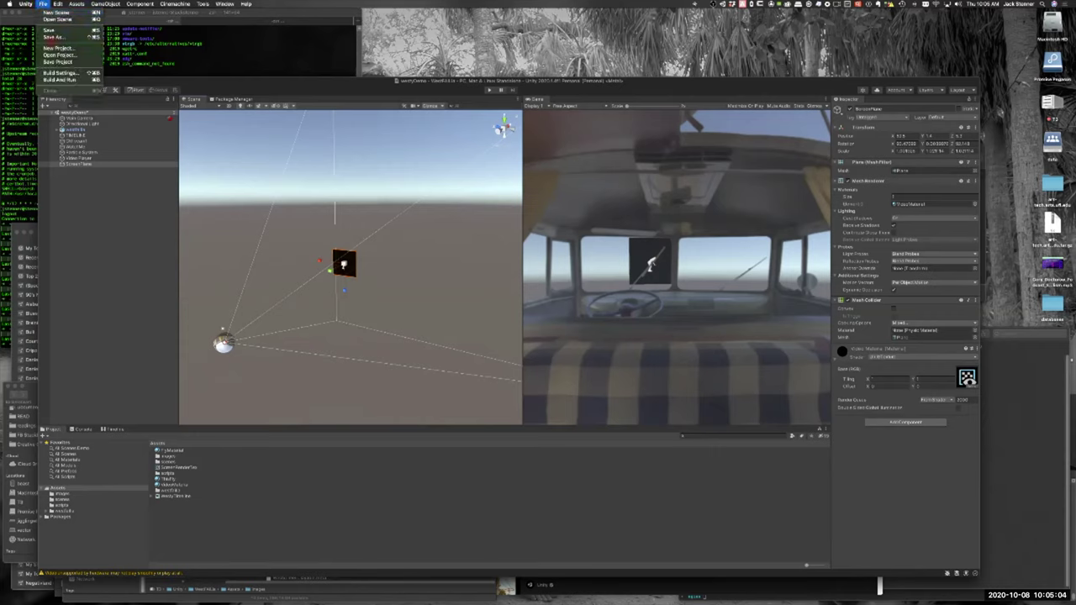
left_click(49, 30)
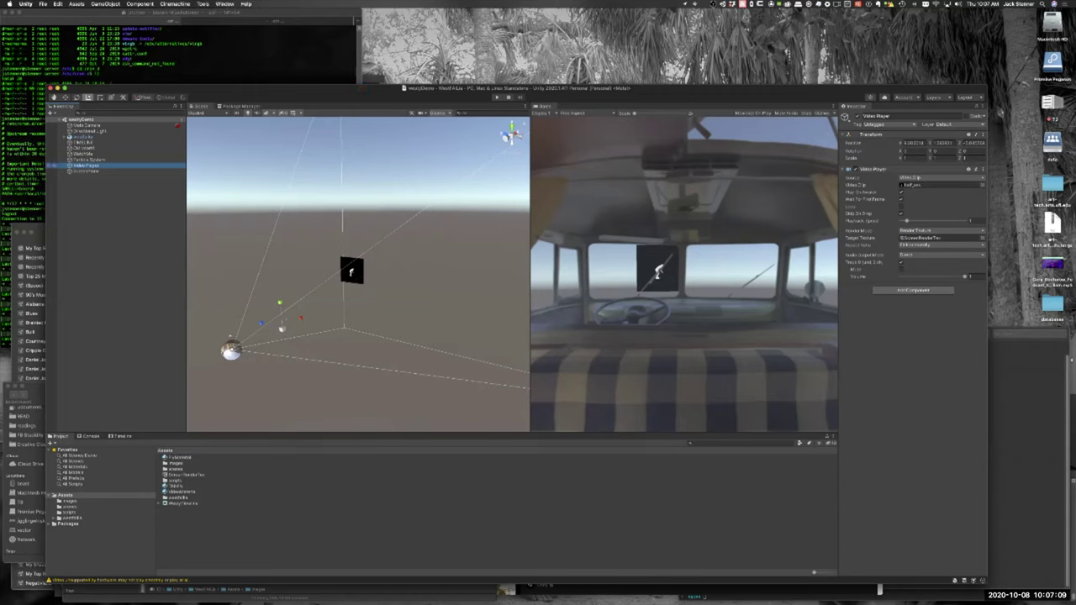
Step: Look through the object, asset and component commands for video features, and search the application's help for video entries
left_click(106, 4)
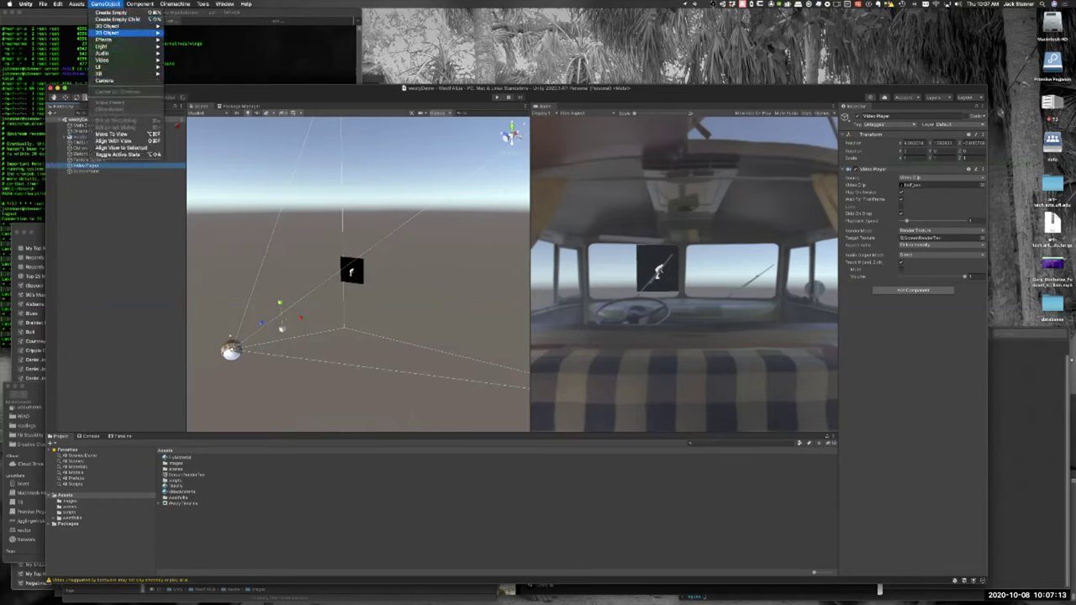
mouse_move(77, 3)
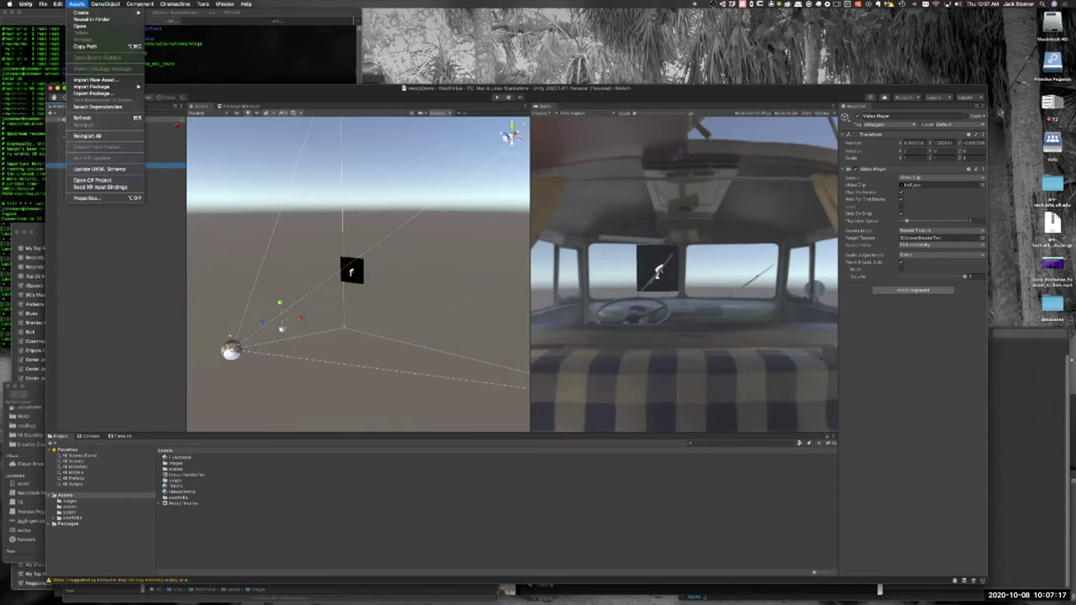
mouse_move(139, 4)
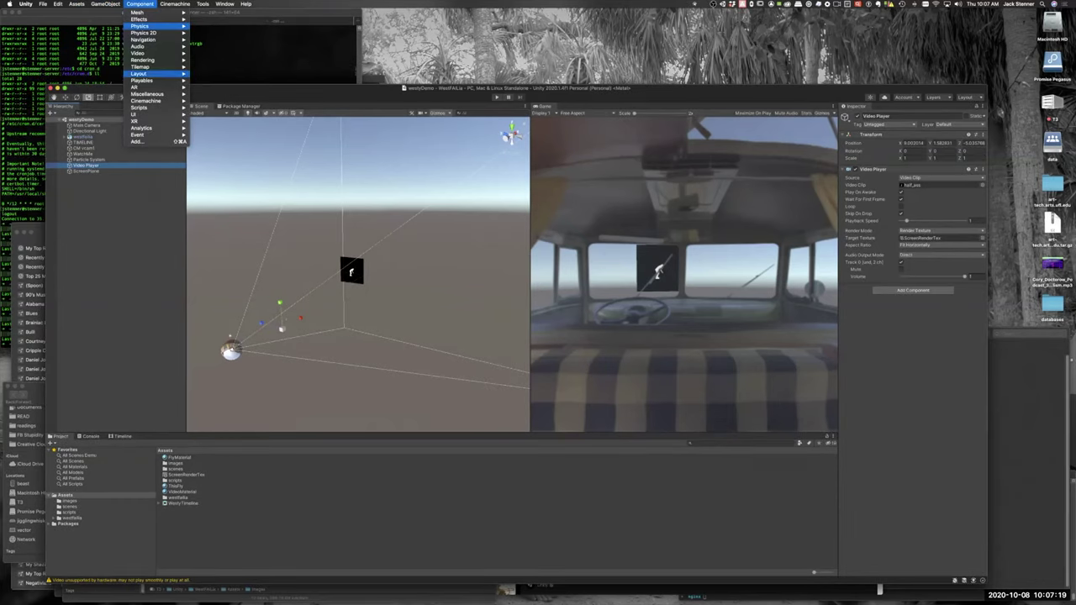
mouse_move(139, 108)
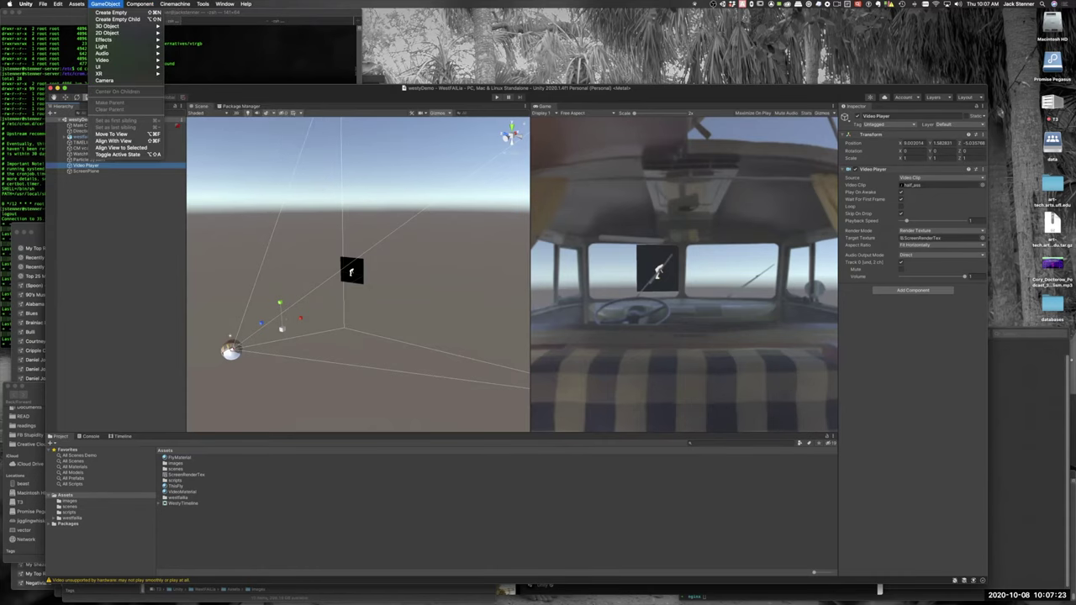
mouse_move(245, 3)
type("vid")
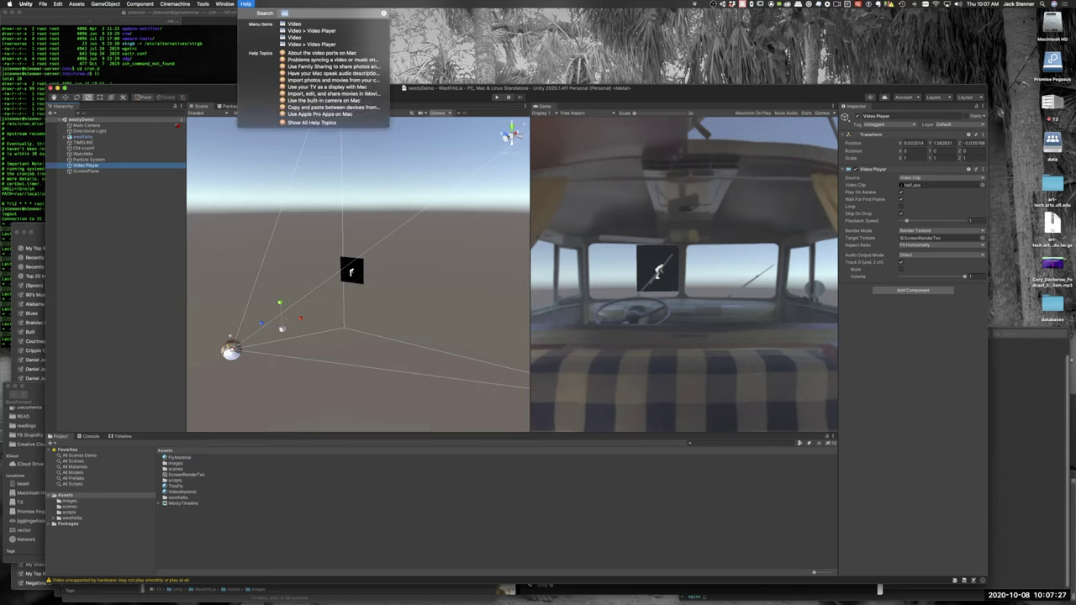
type("e")
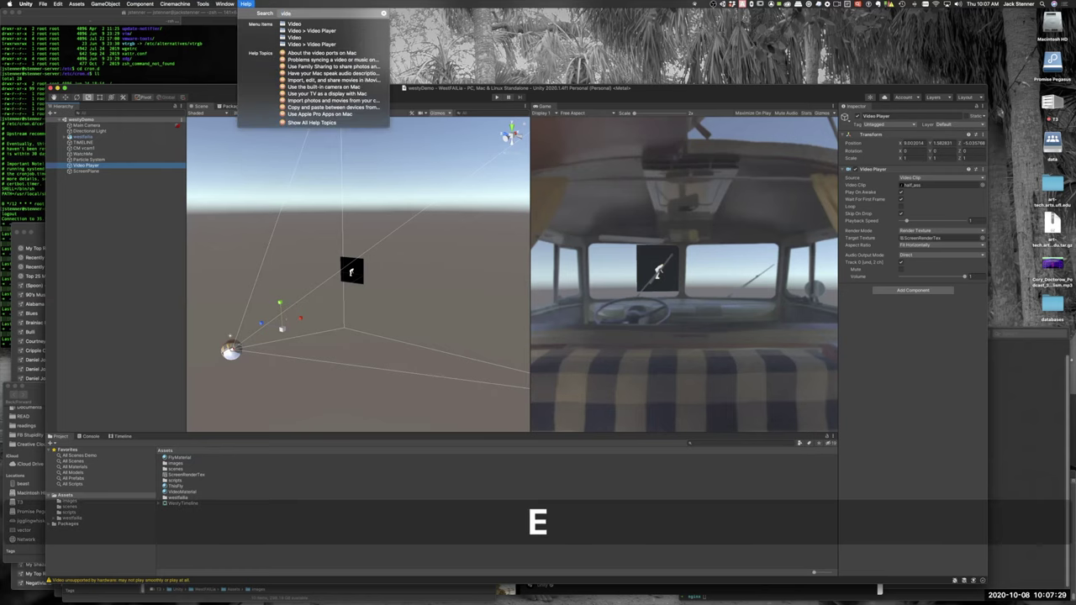